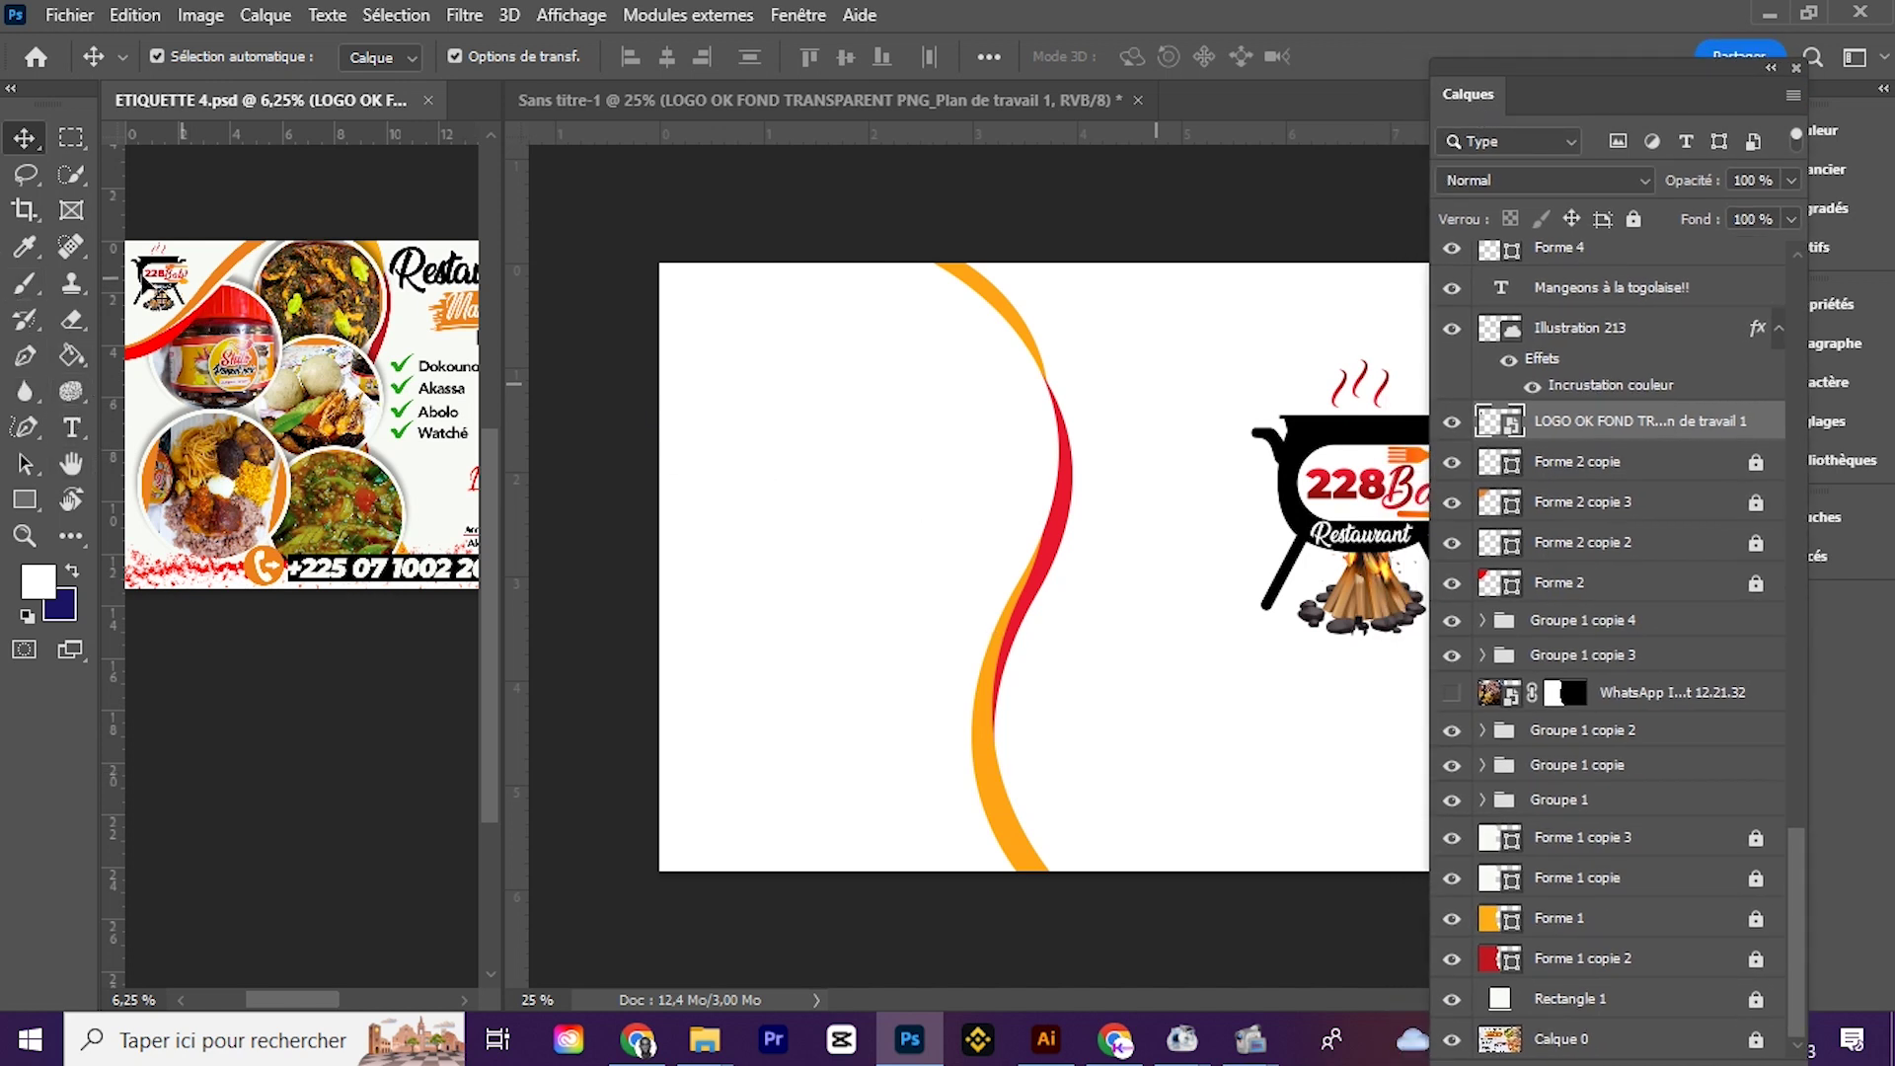
Step: Choose the Ellipse tool with an orange fill
{"action": "right_click", "coordinate": [27, 500]}
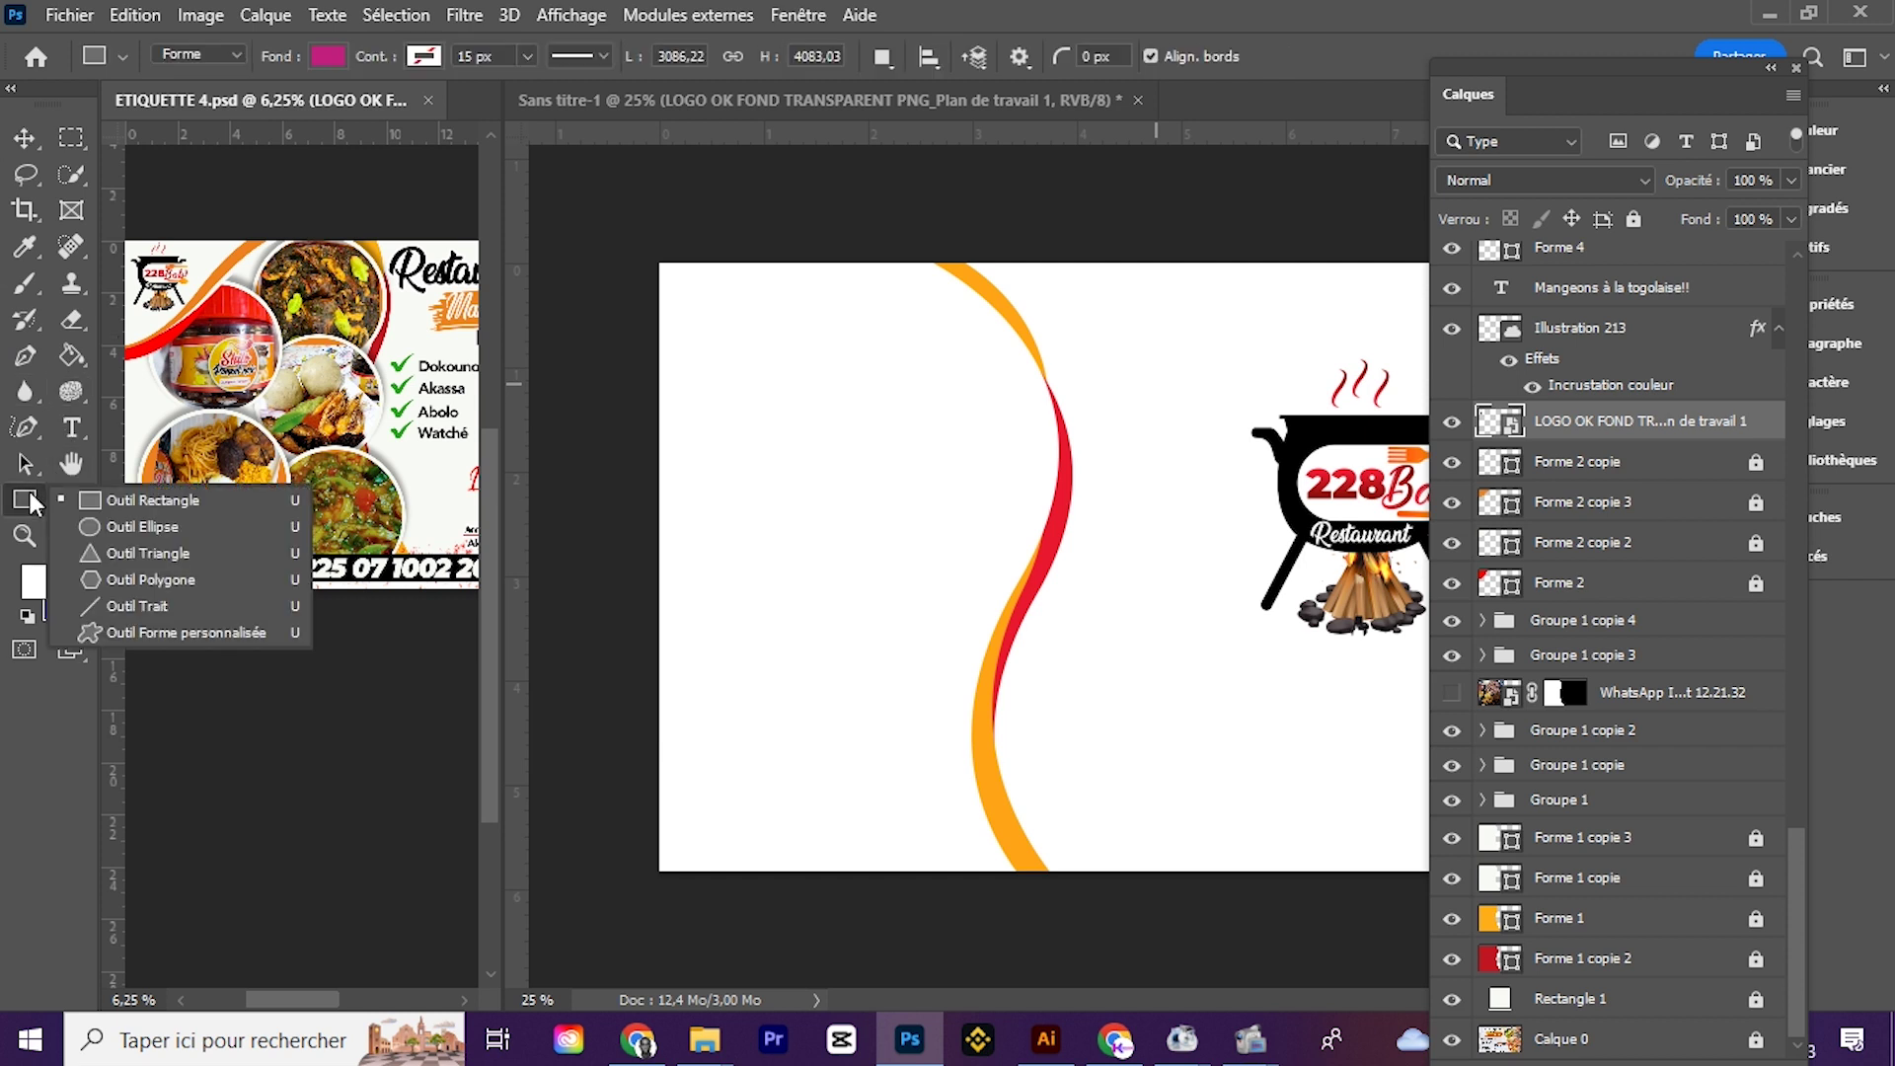
{"action": "left_click", "coordinate": [163, 500]}
{"action": "key", "text": "shift+u"}
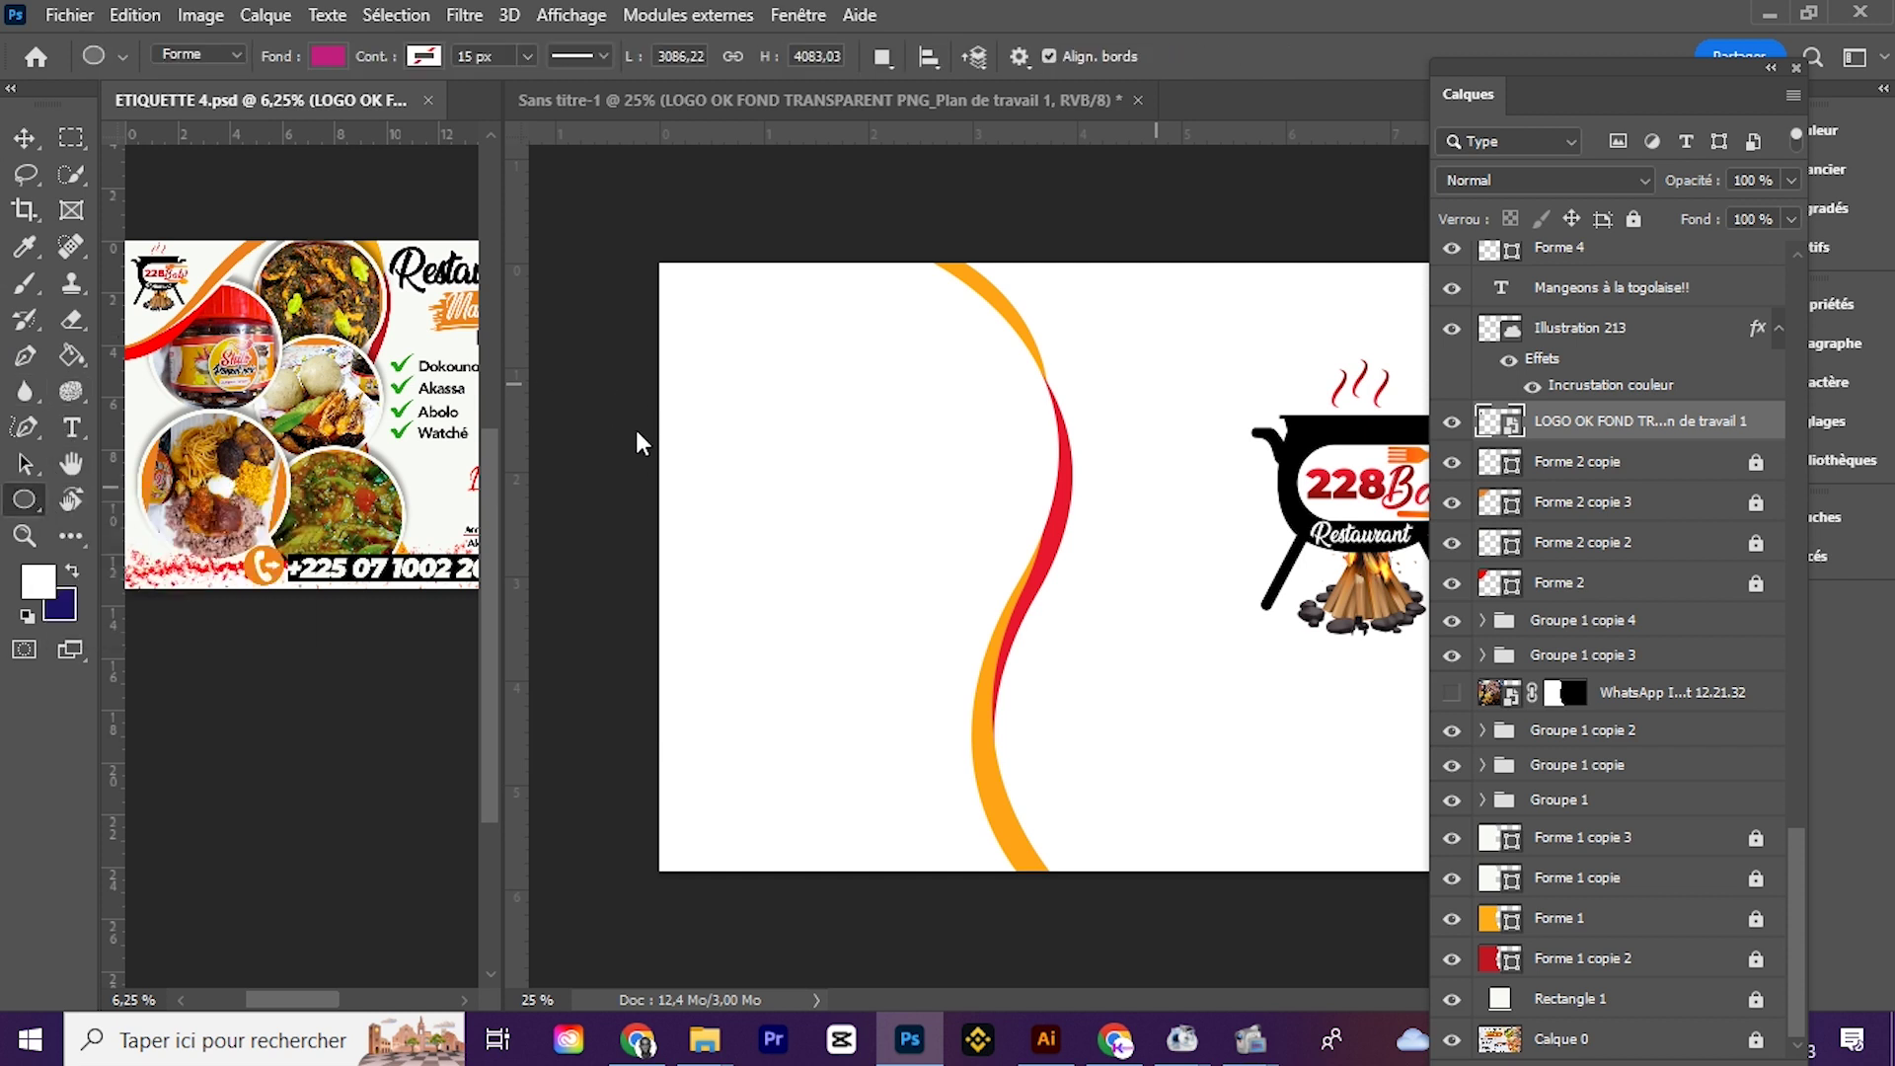
{"action": "left_click", "coordinate": [328, 56]}
{"action": "left_click", "coordinate": [188, 204]}
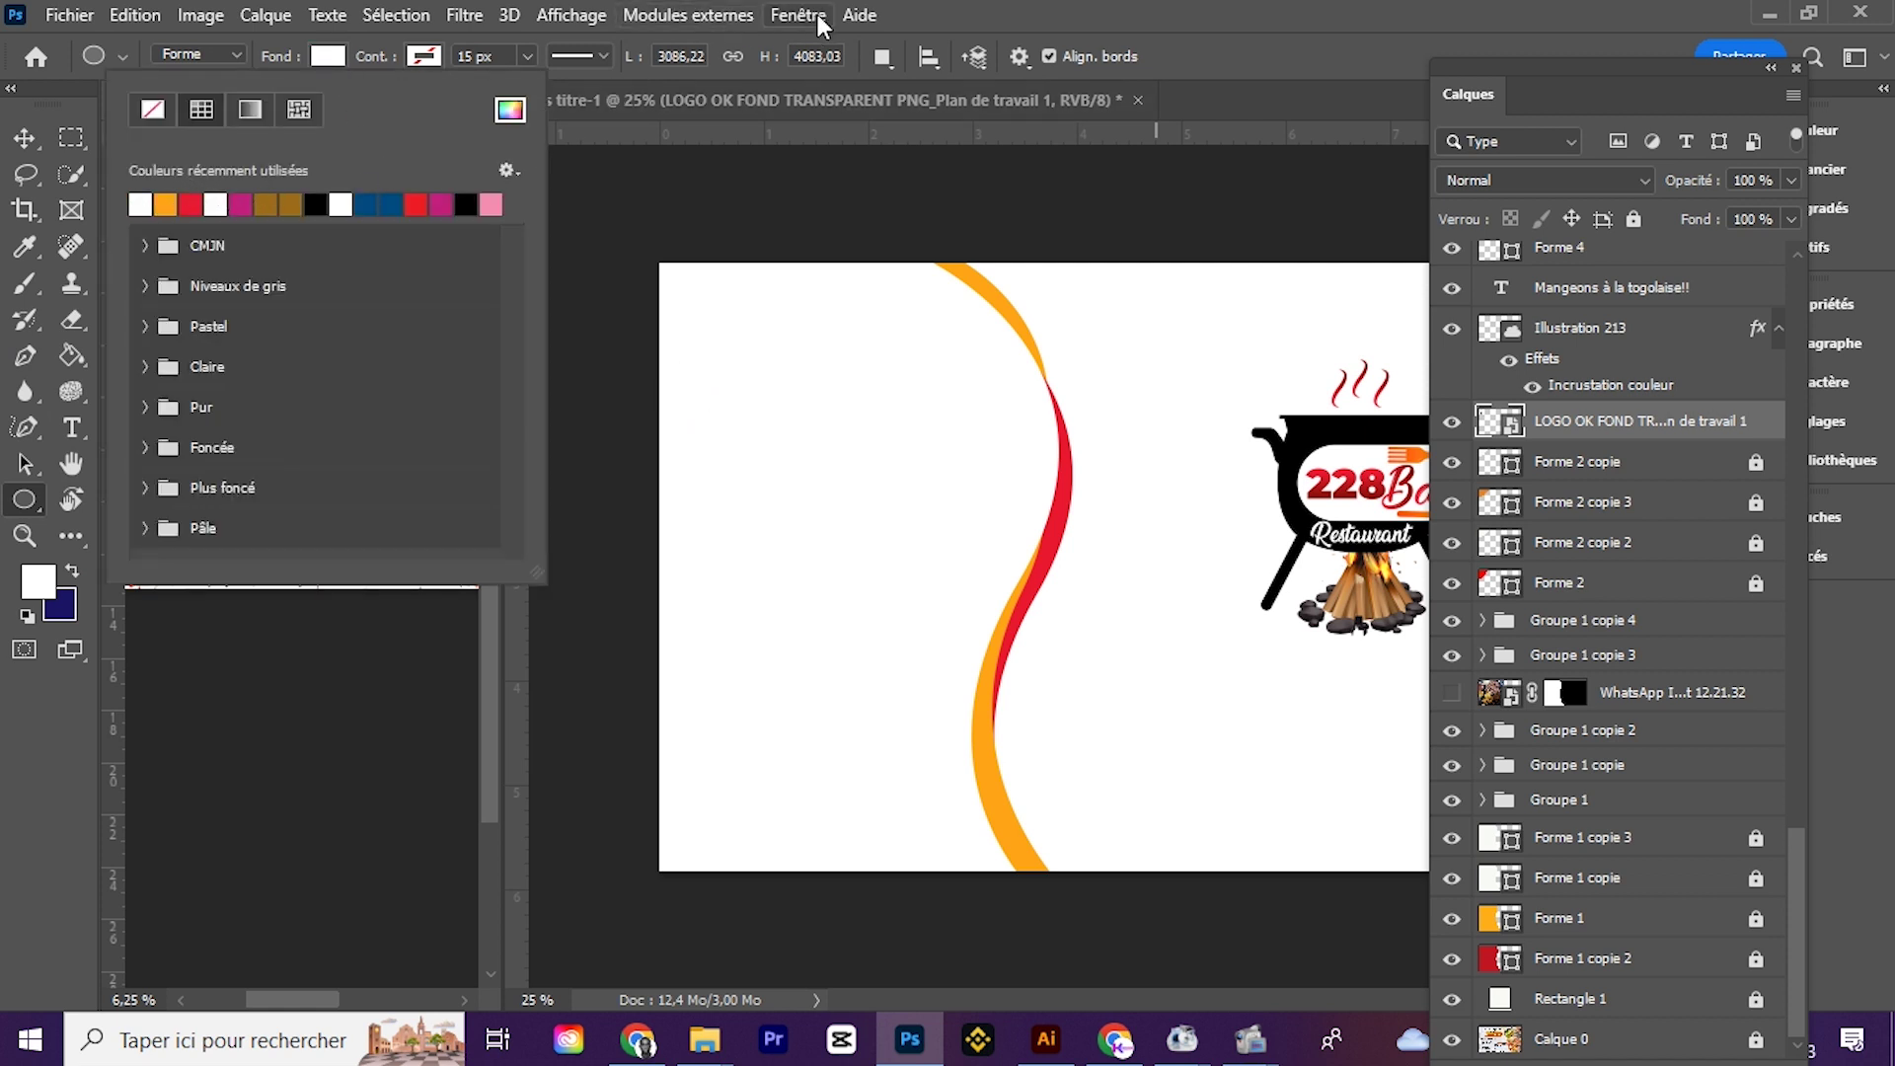
{"action": "left_click", "coordinate": [170, 203]}
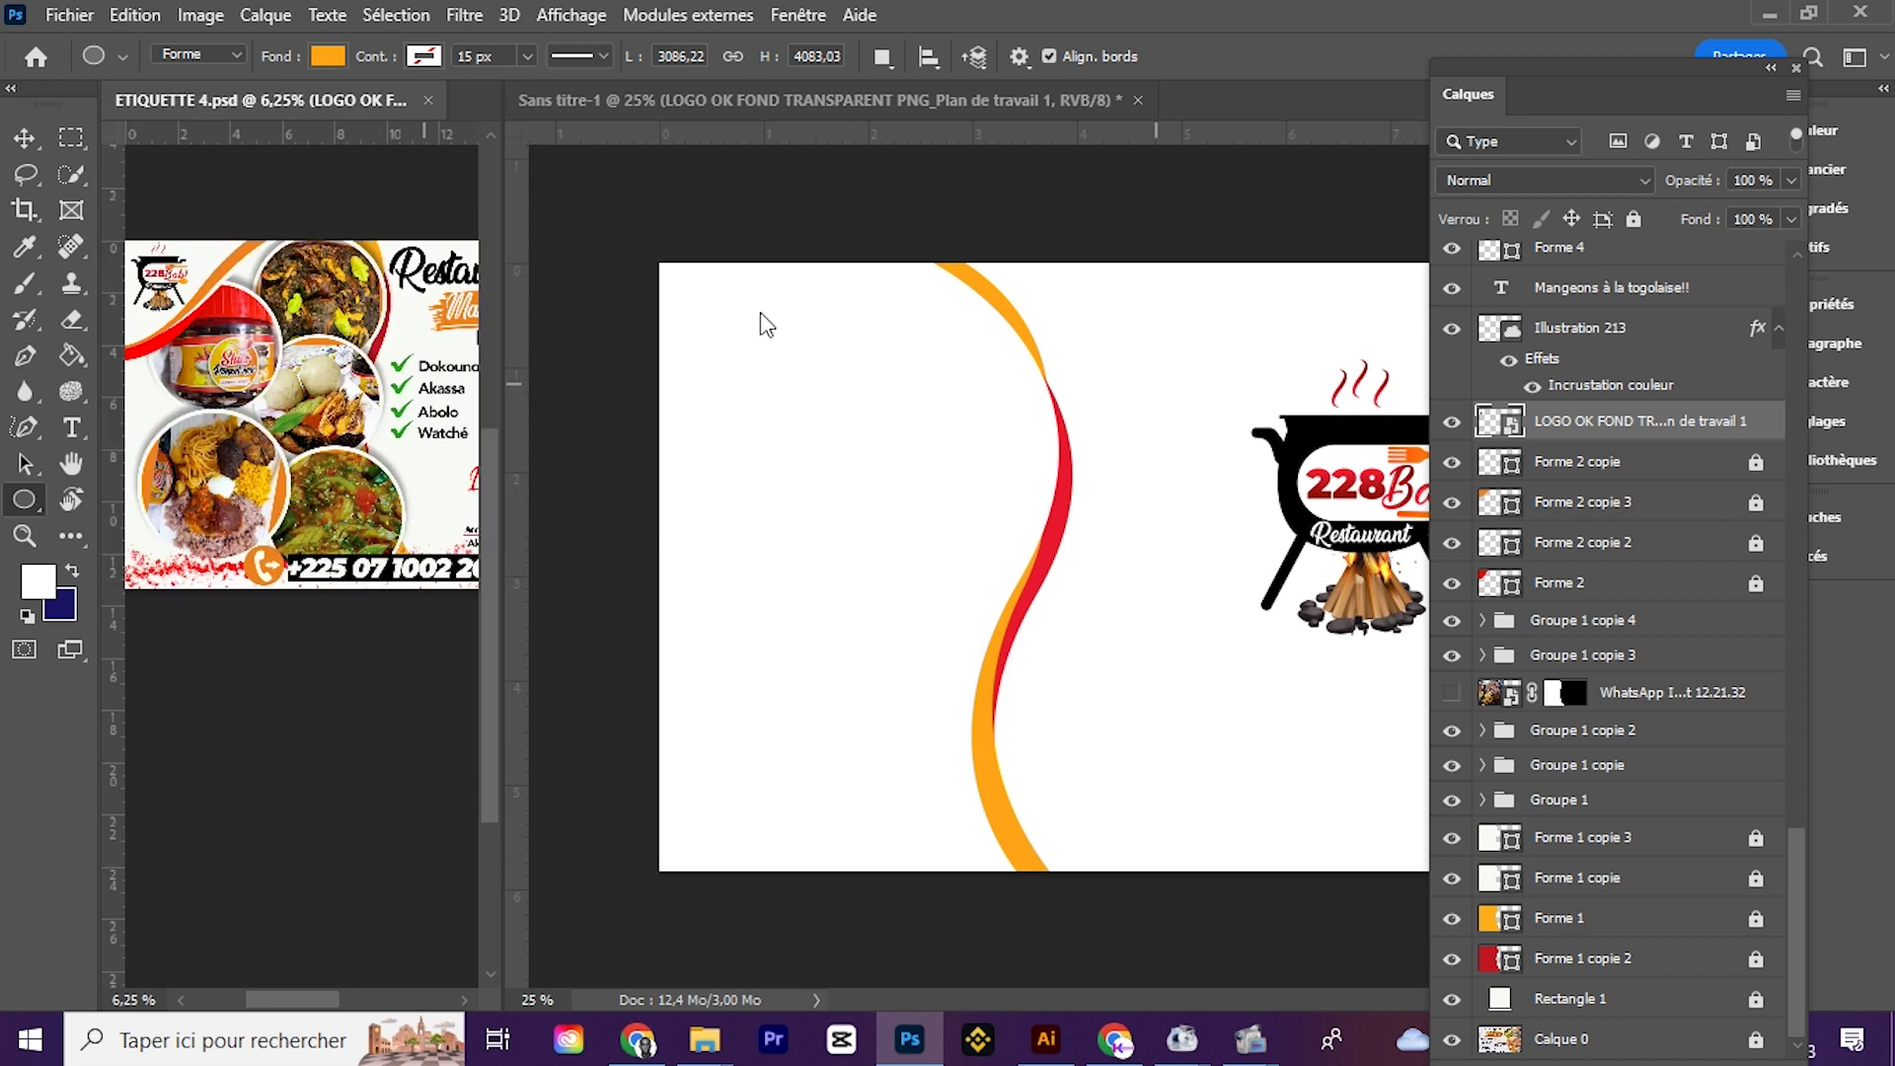
Step: Draw an orange circle near the top-left of Sans titre-1 and duplicate its layer
{"action": "left_click", "coordinate": [580, 514]}
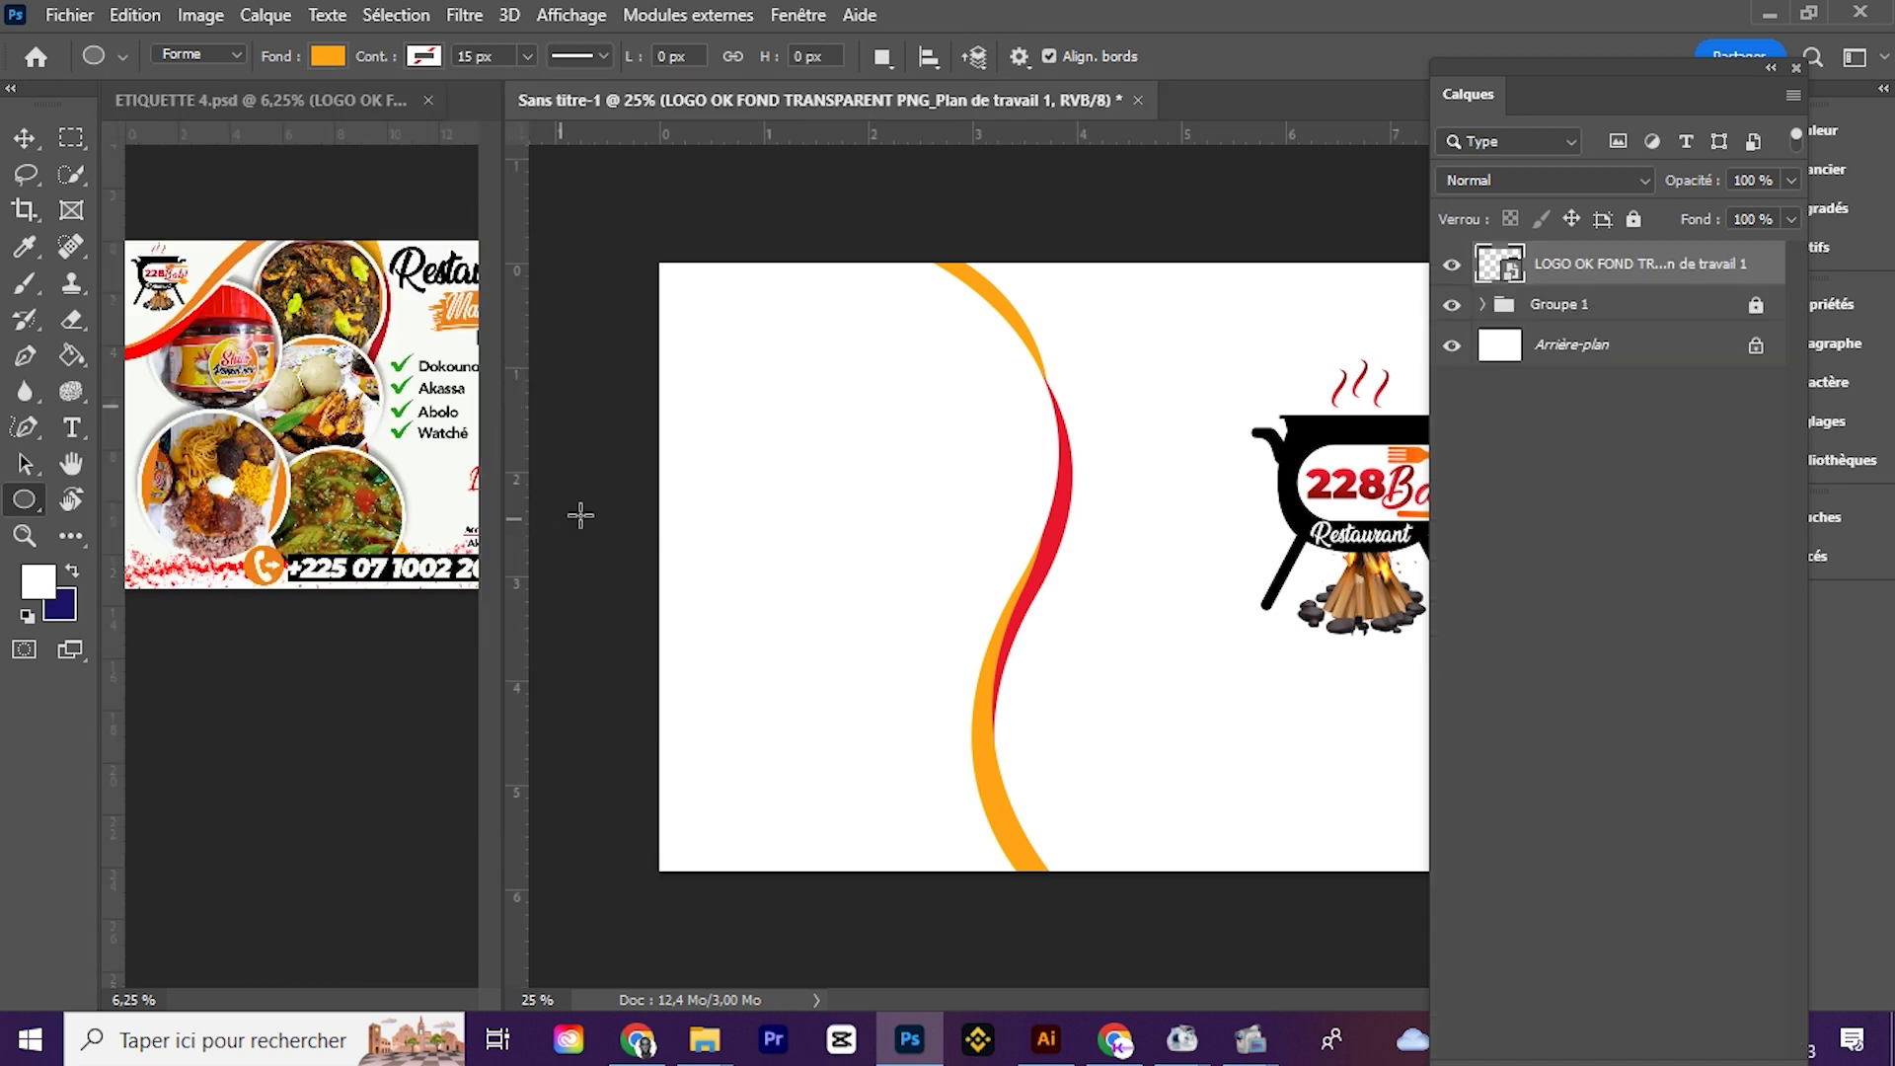
{"action": "left_click_drag", "start_coordinate": [738, 379], "coordinate": [878, 523]}
{"action": "left_click_drag", "start_coordinate": [722, 377], "coordinate": [876, 573]}
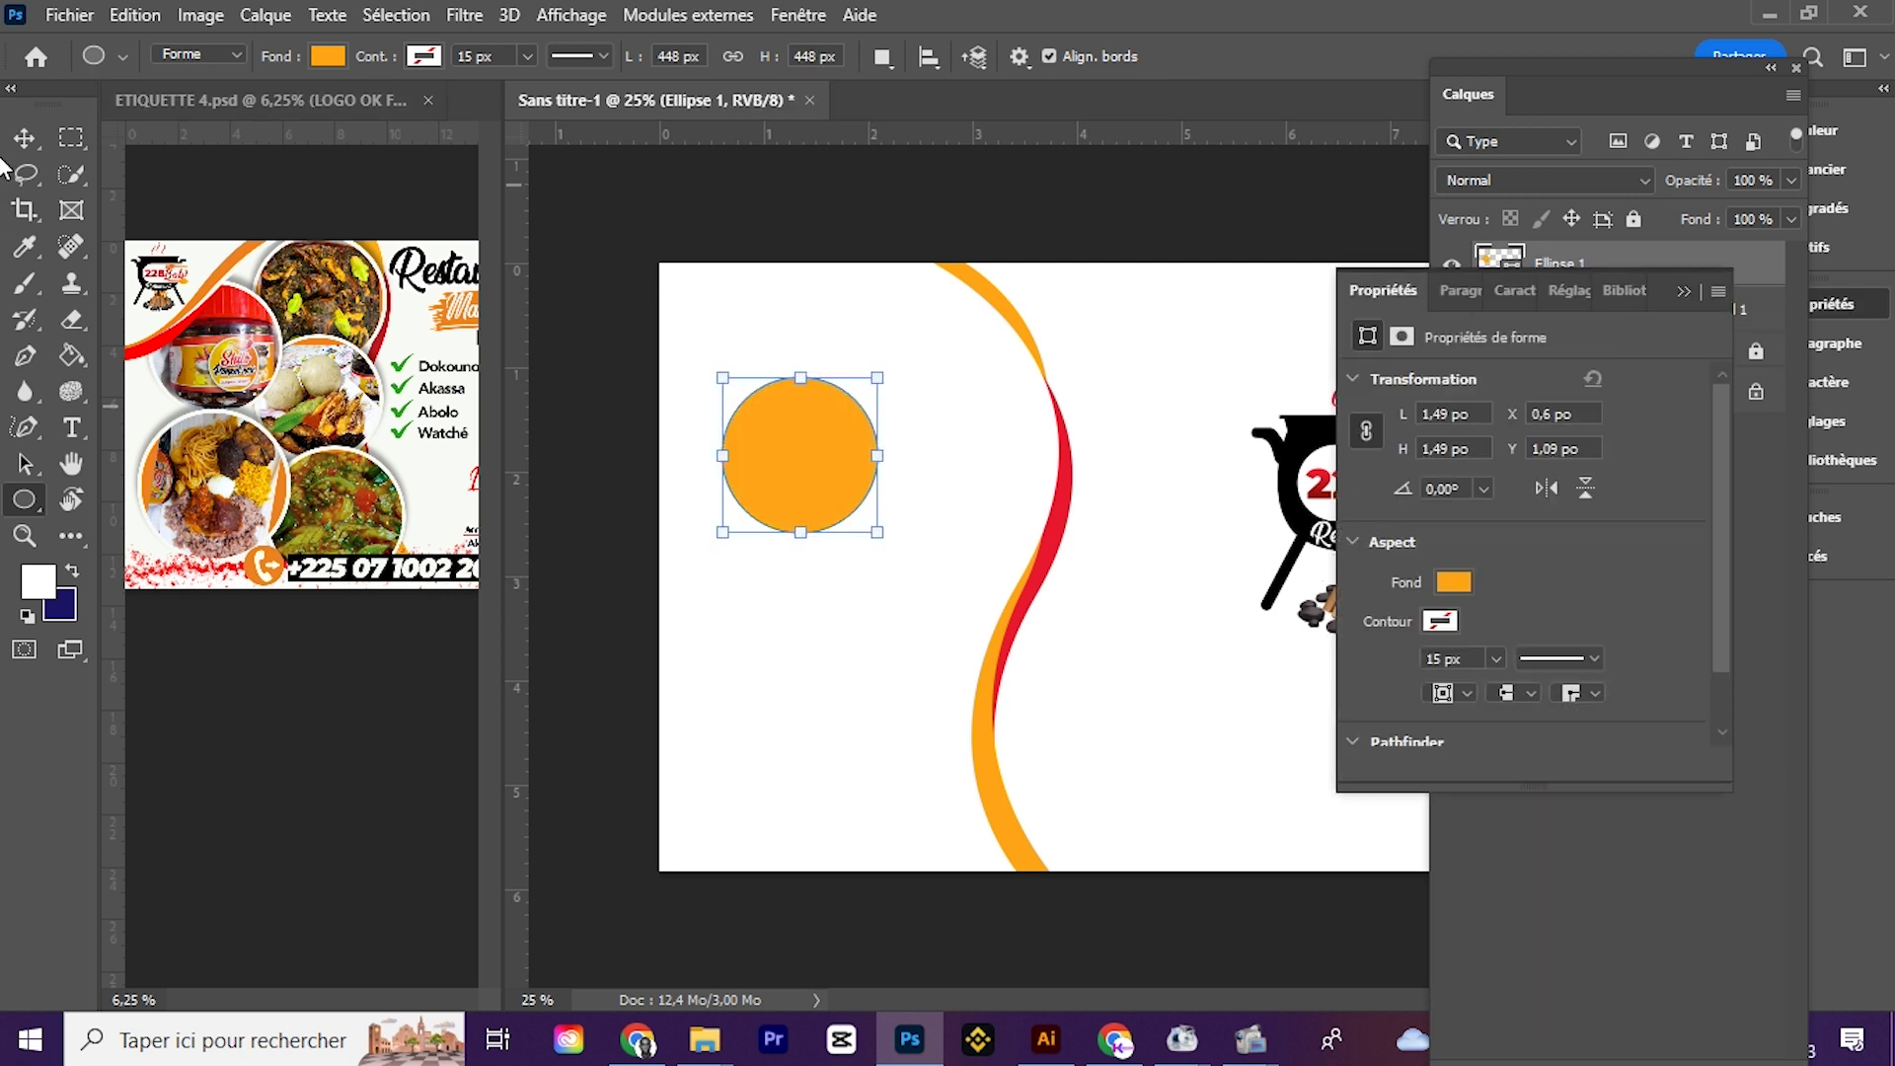
{"action": "left_click", "coordinate": [25, 138]}
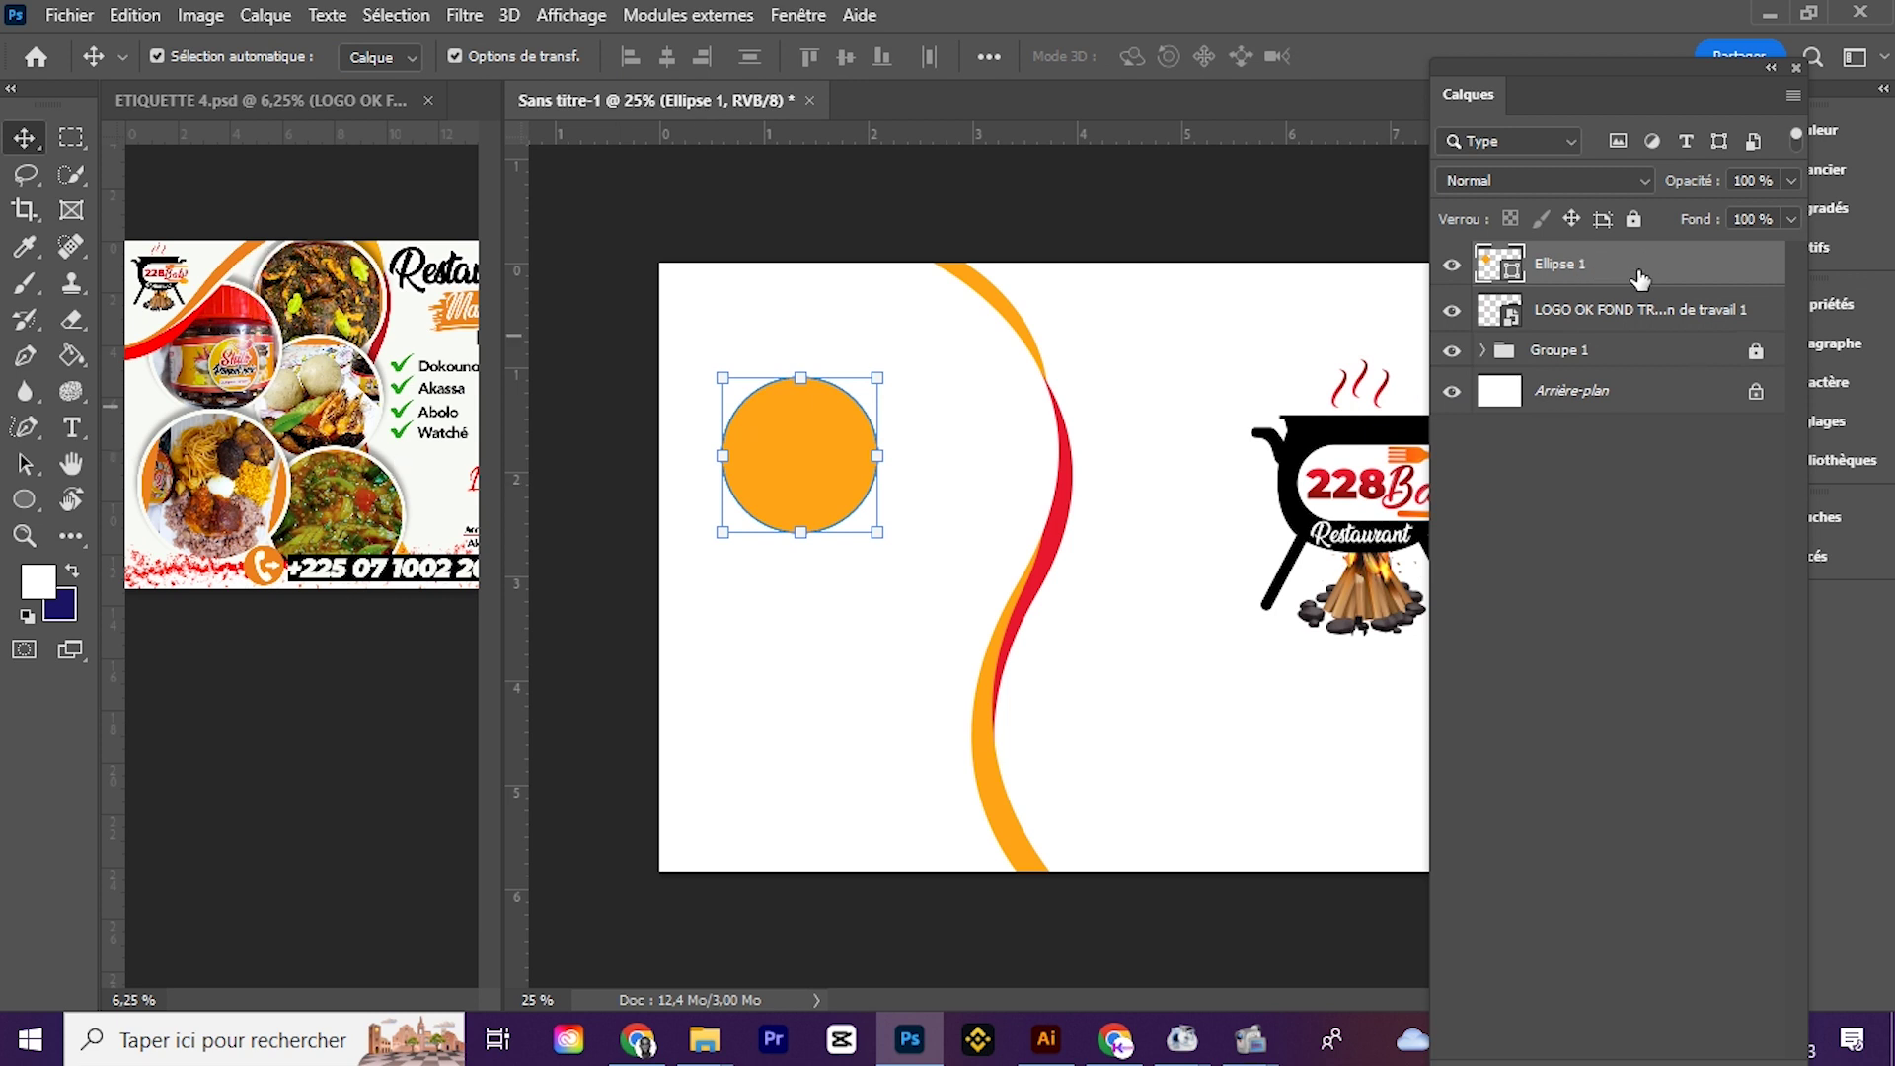
{"action": "key", "text": "ctrl+j"}
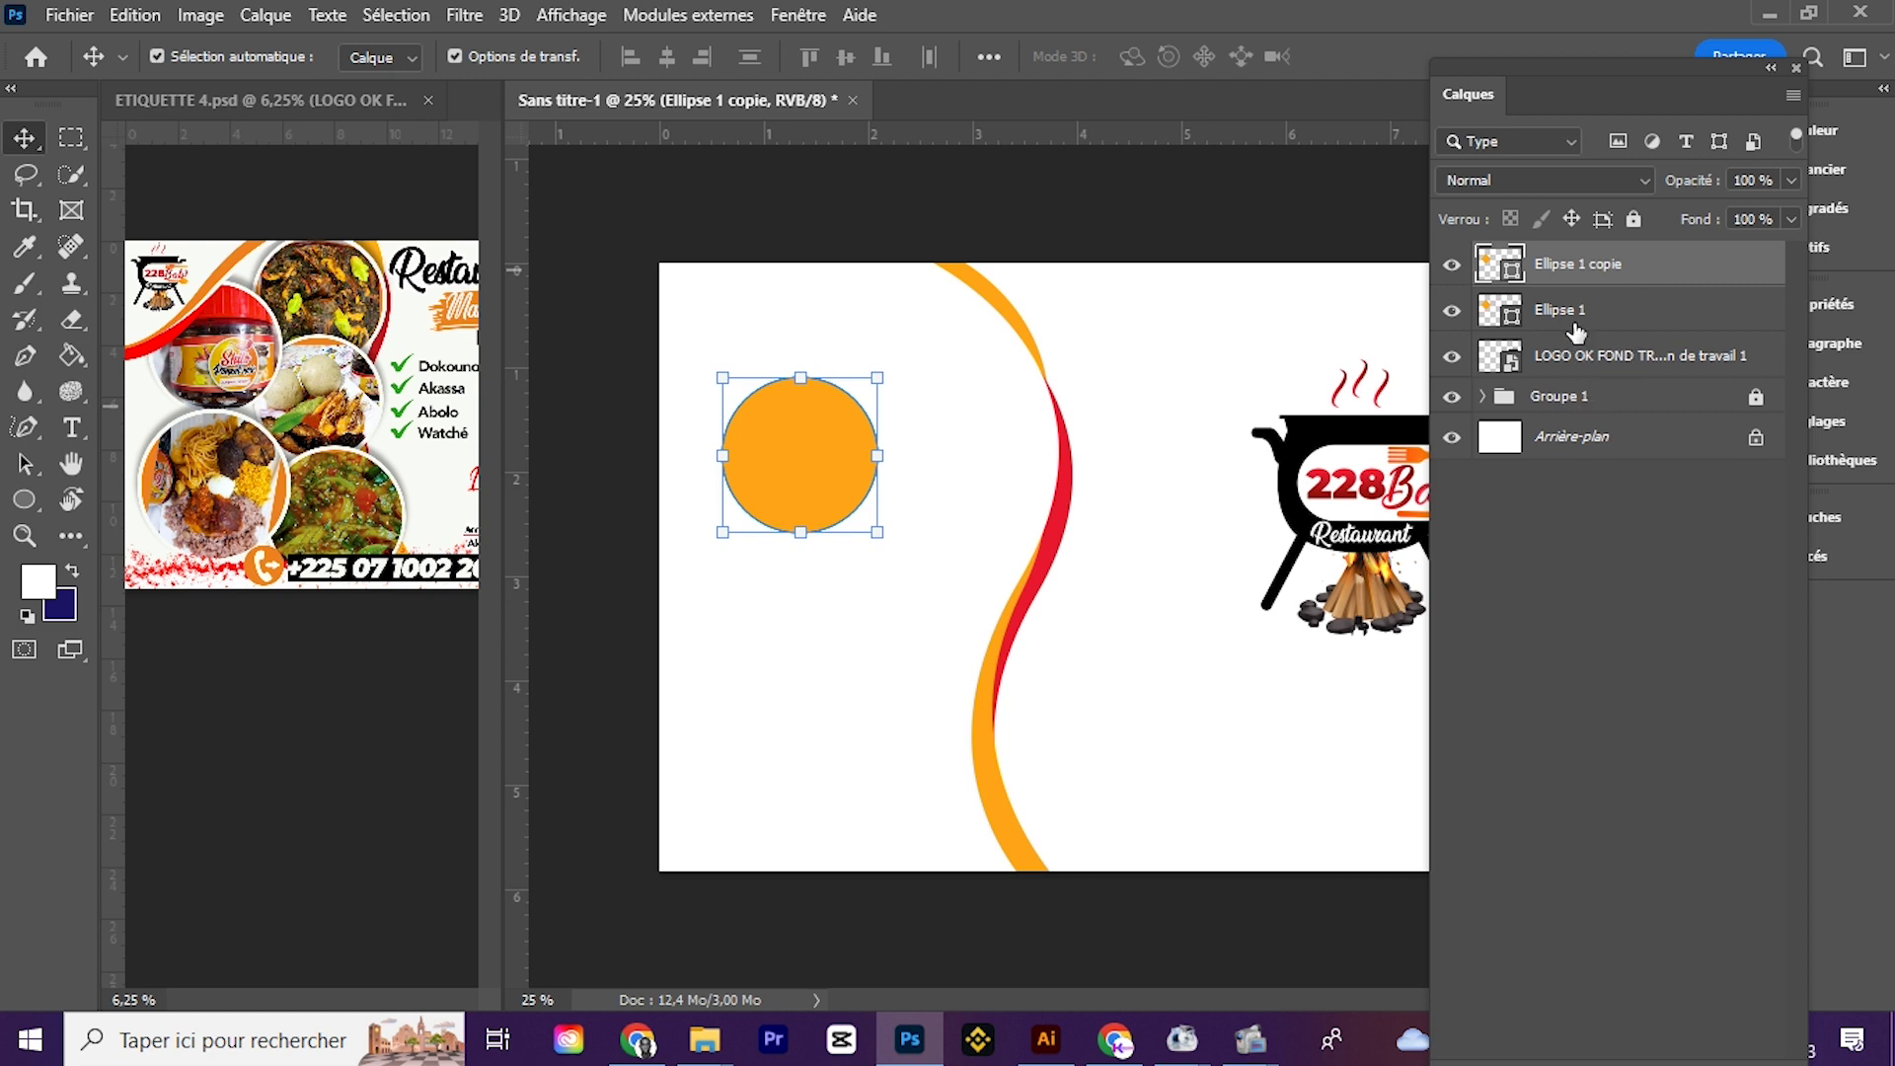
Step: Change the Ellipse 1 copie fill to white (ffffff) so it covers the orange circle
{"action": "left_click", "coordinate": [1509, 314]}
{"action": "double_click", "coordinate": [1503, 314]}
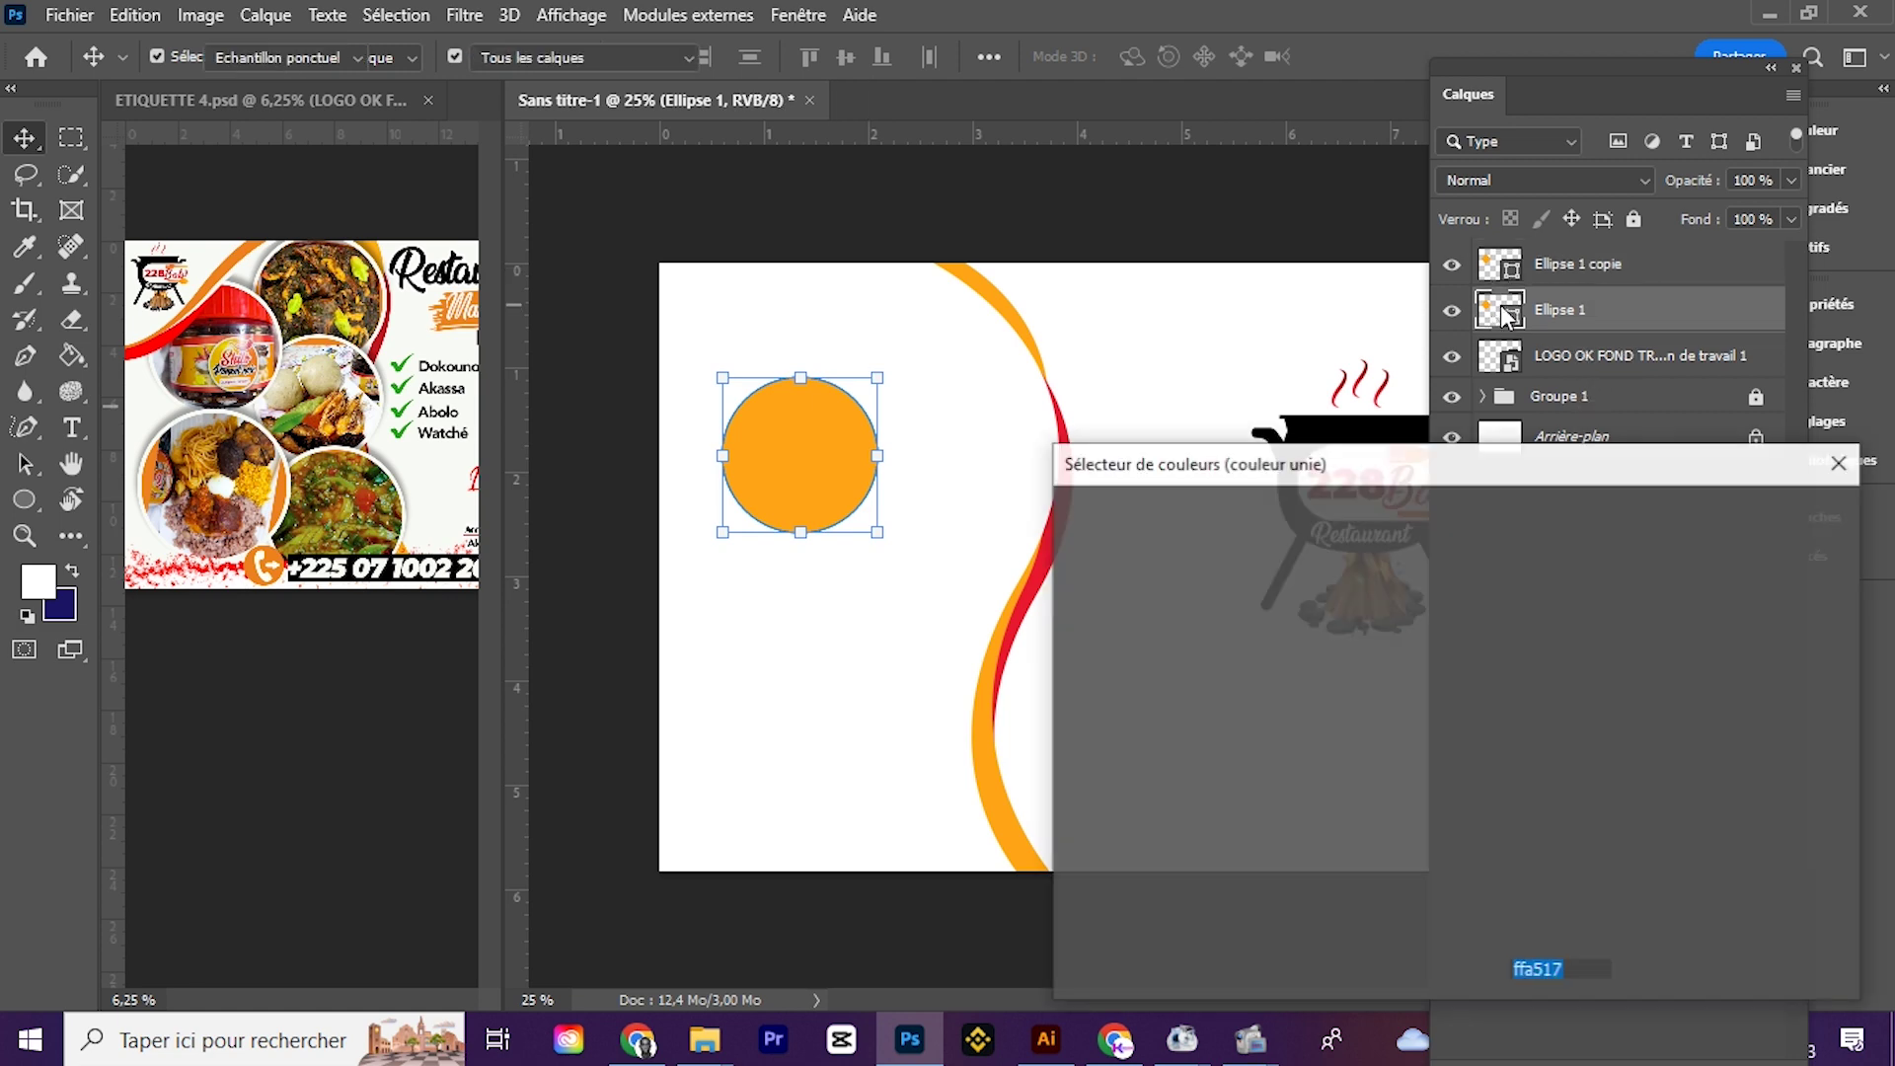
{"action": "key", "text": "Return"}
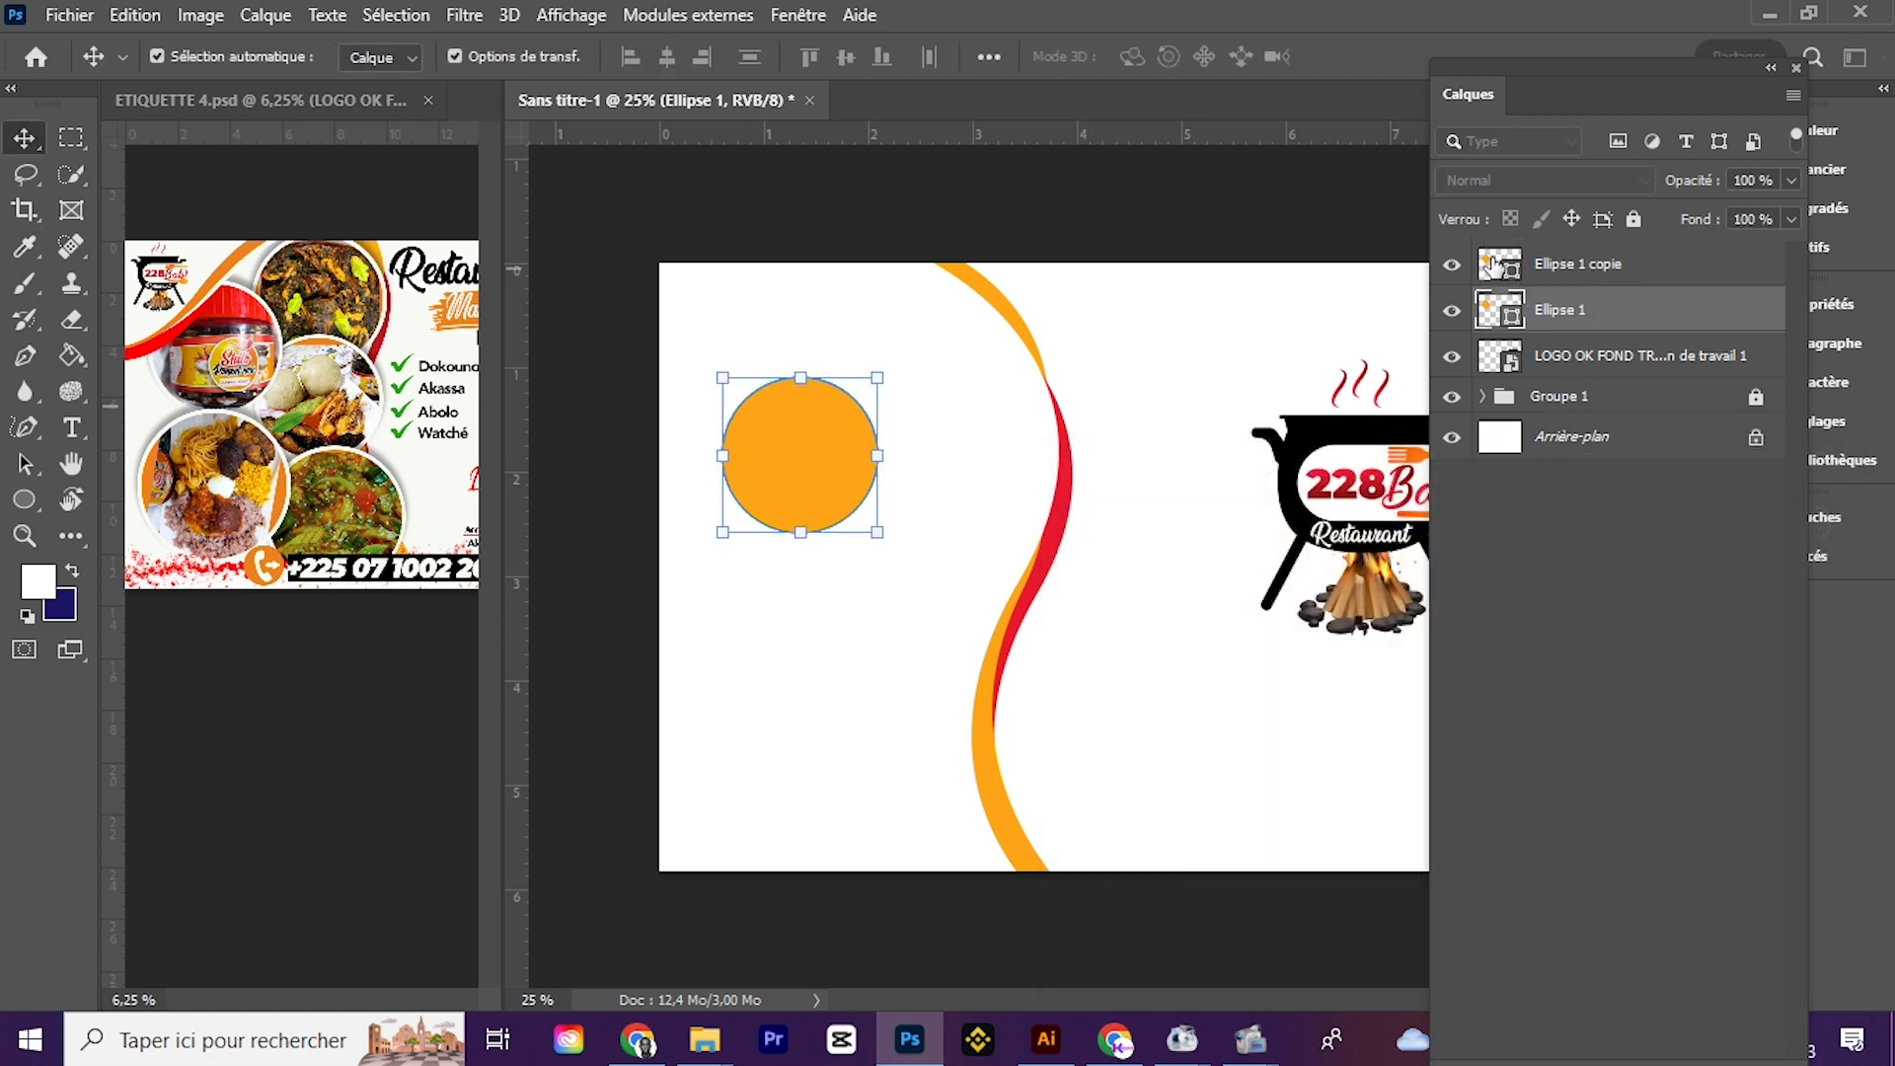
{"action": "left_click", "coordinate": [1490, 265]}
{"action": "double_click", "coordinate": [1490, 263]}
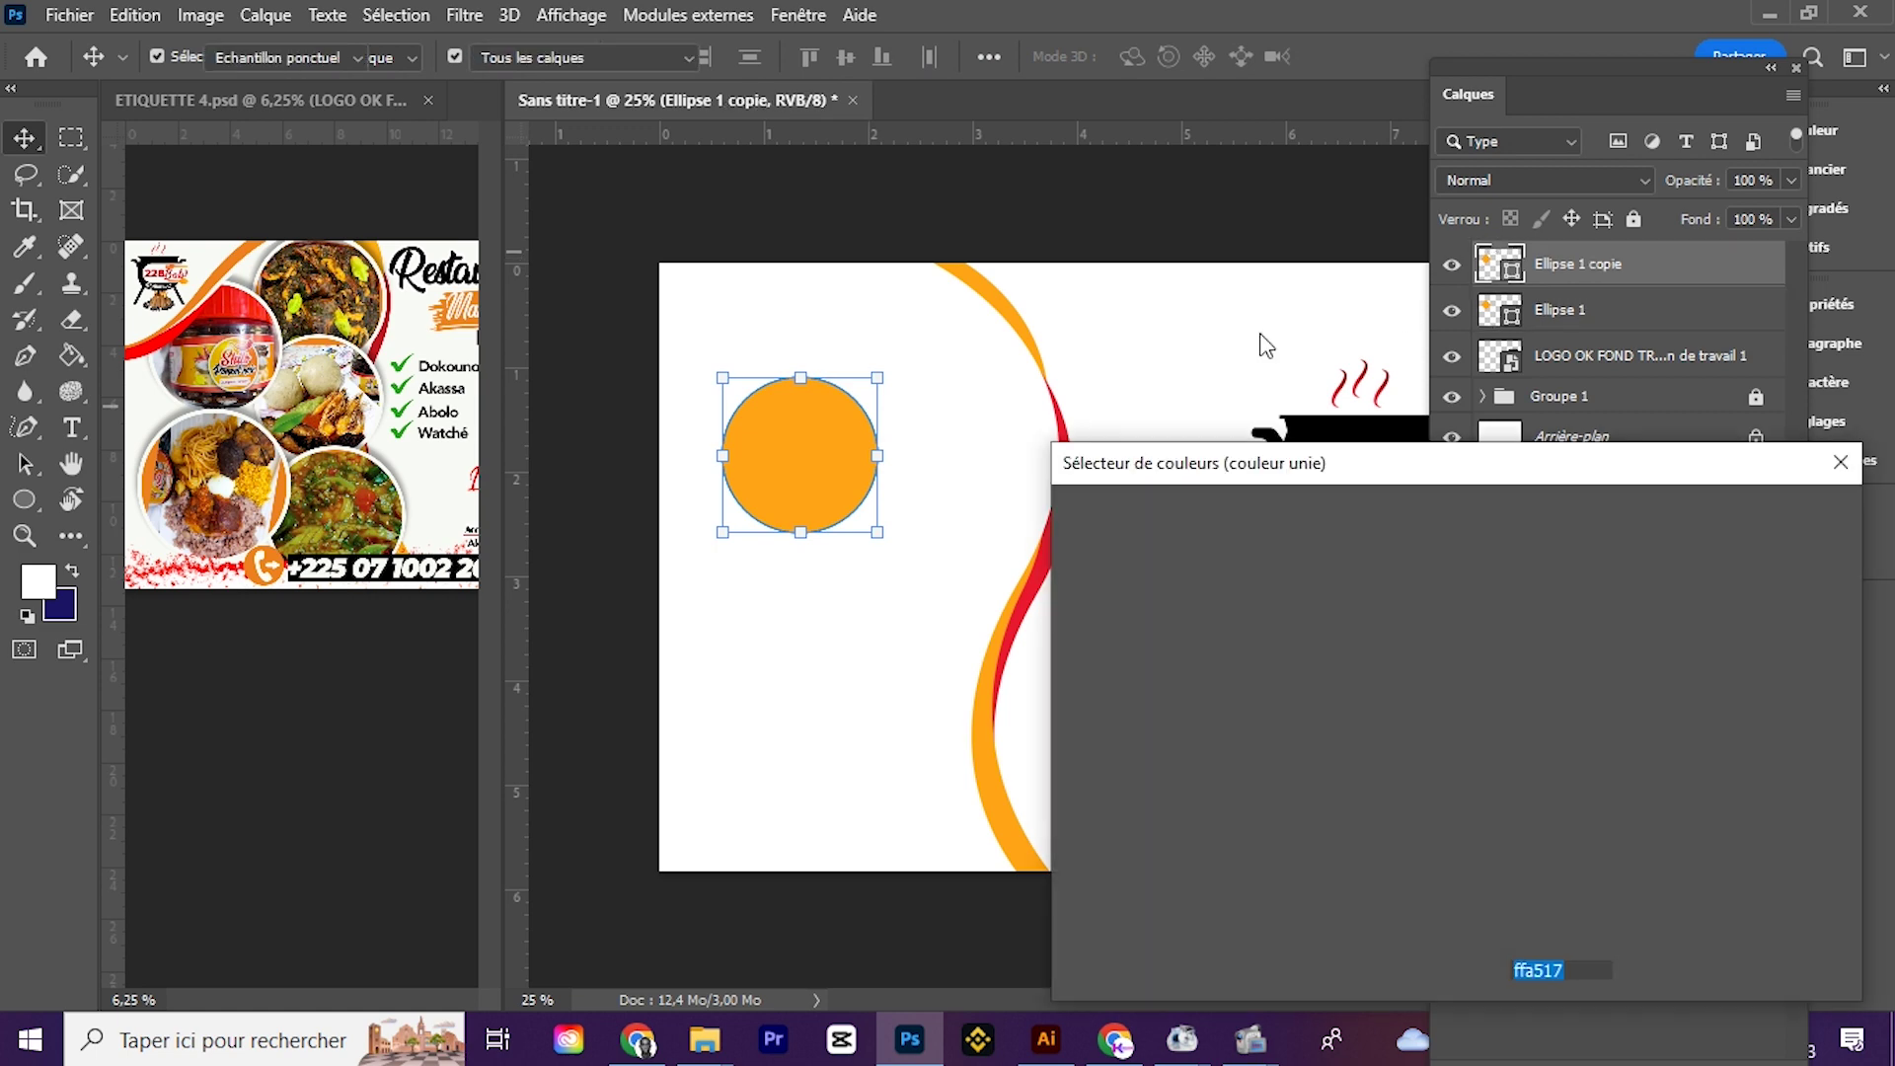
{"action": "type", "text": "ffffff"}
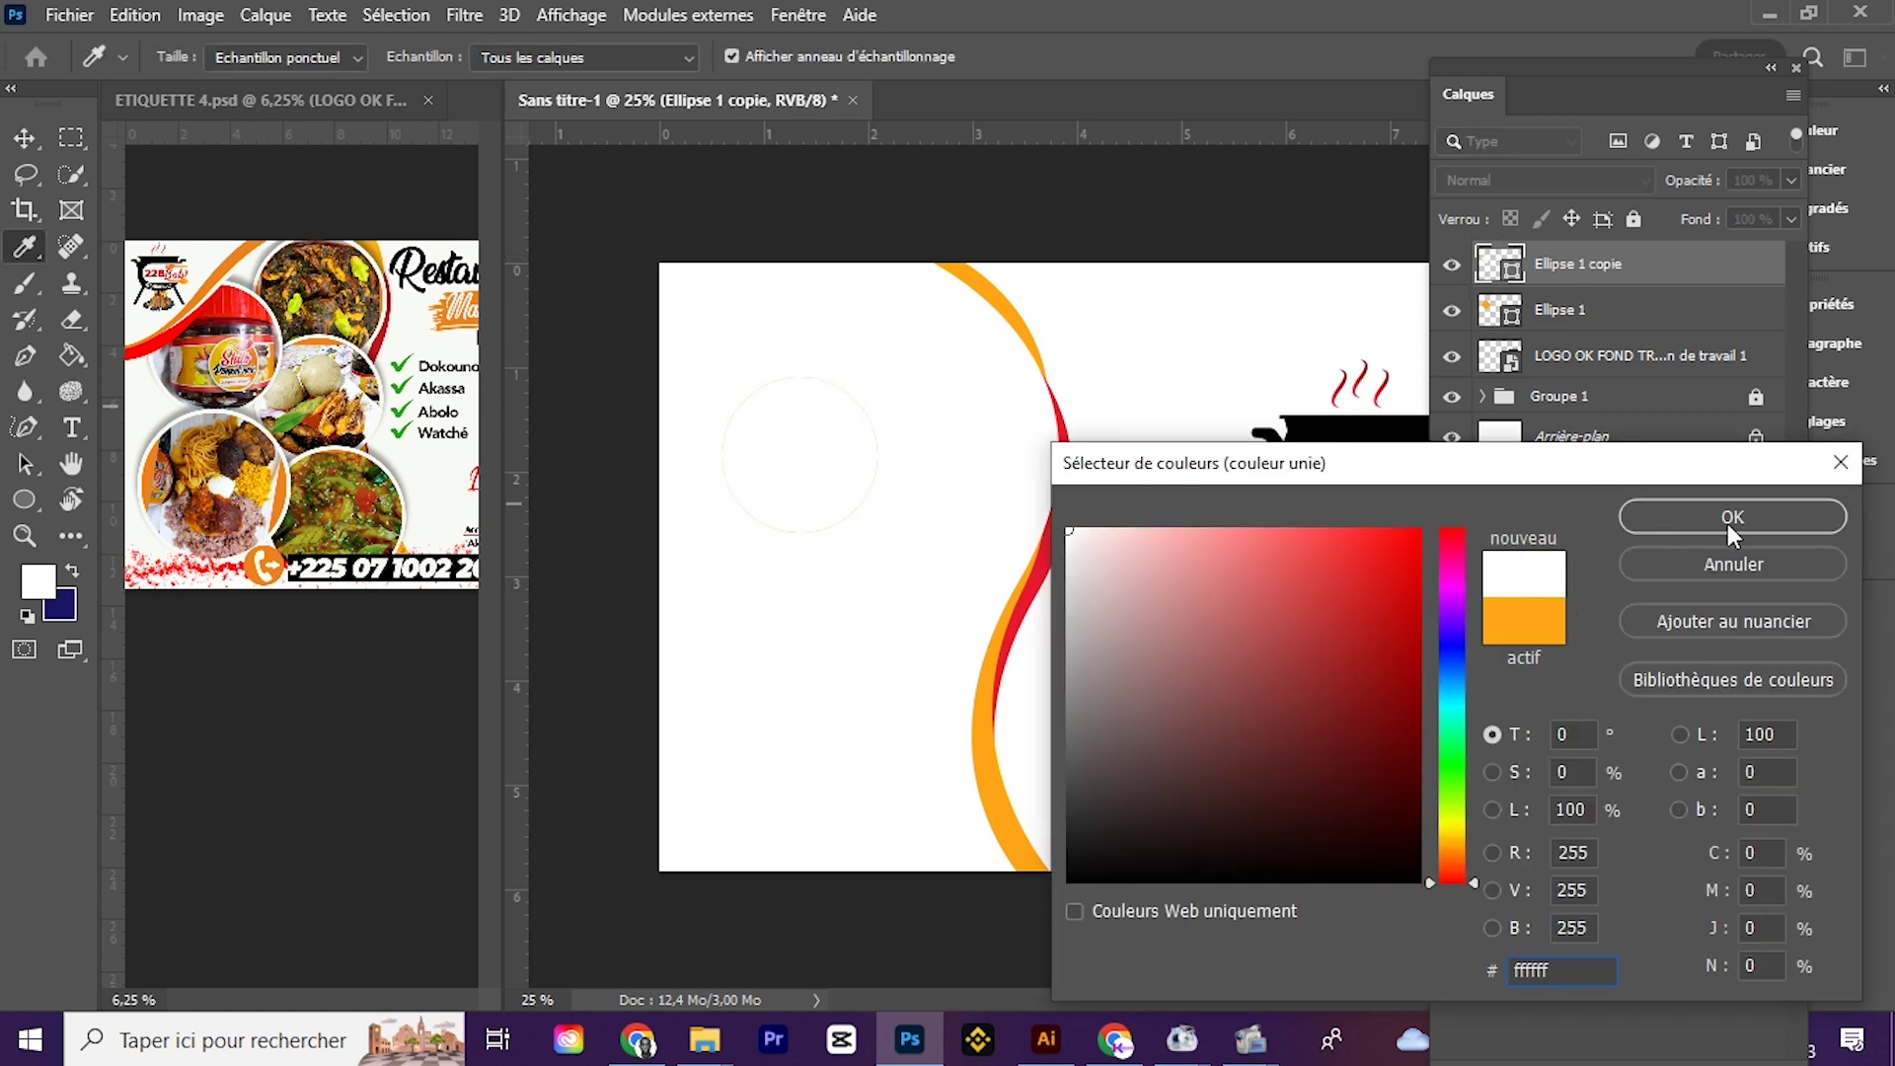
{"action": "left_click", "coordinate": [1727, 523]}
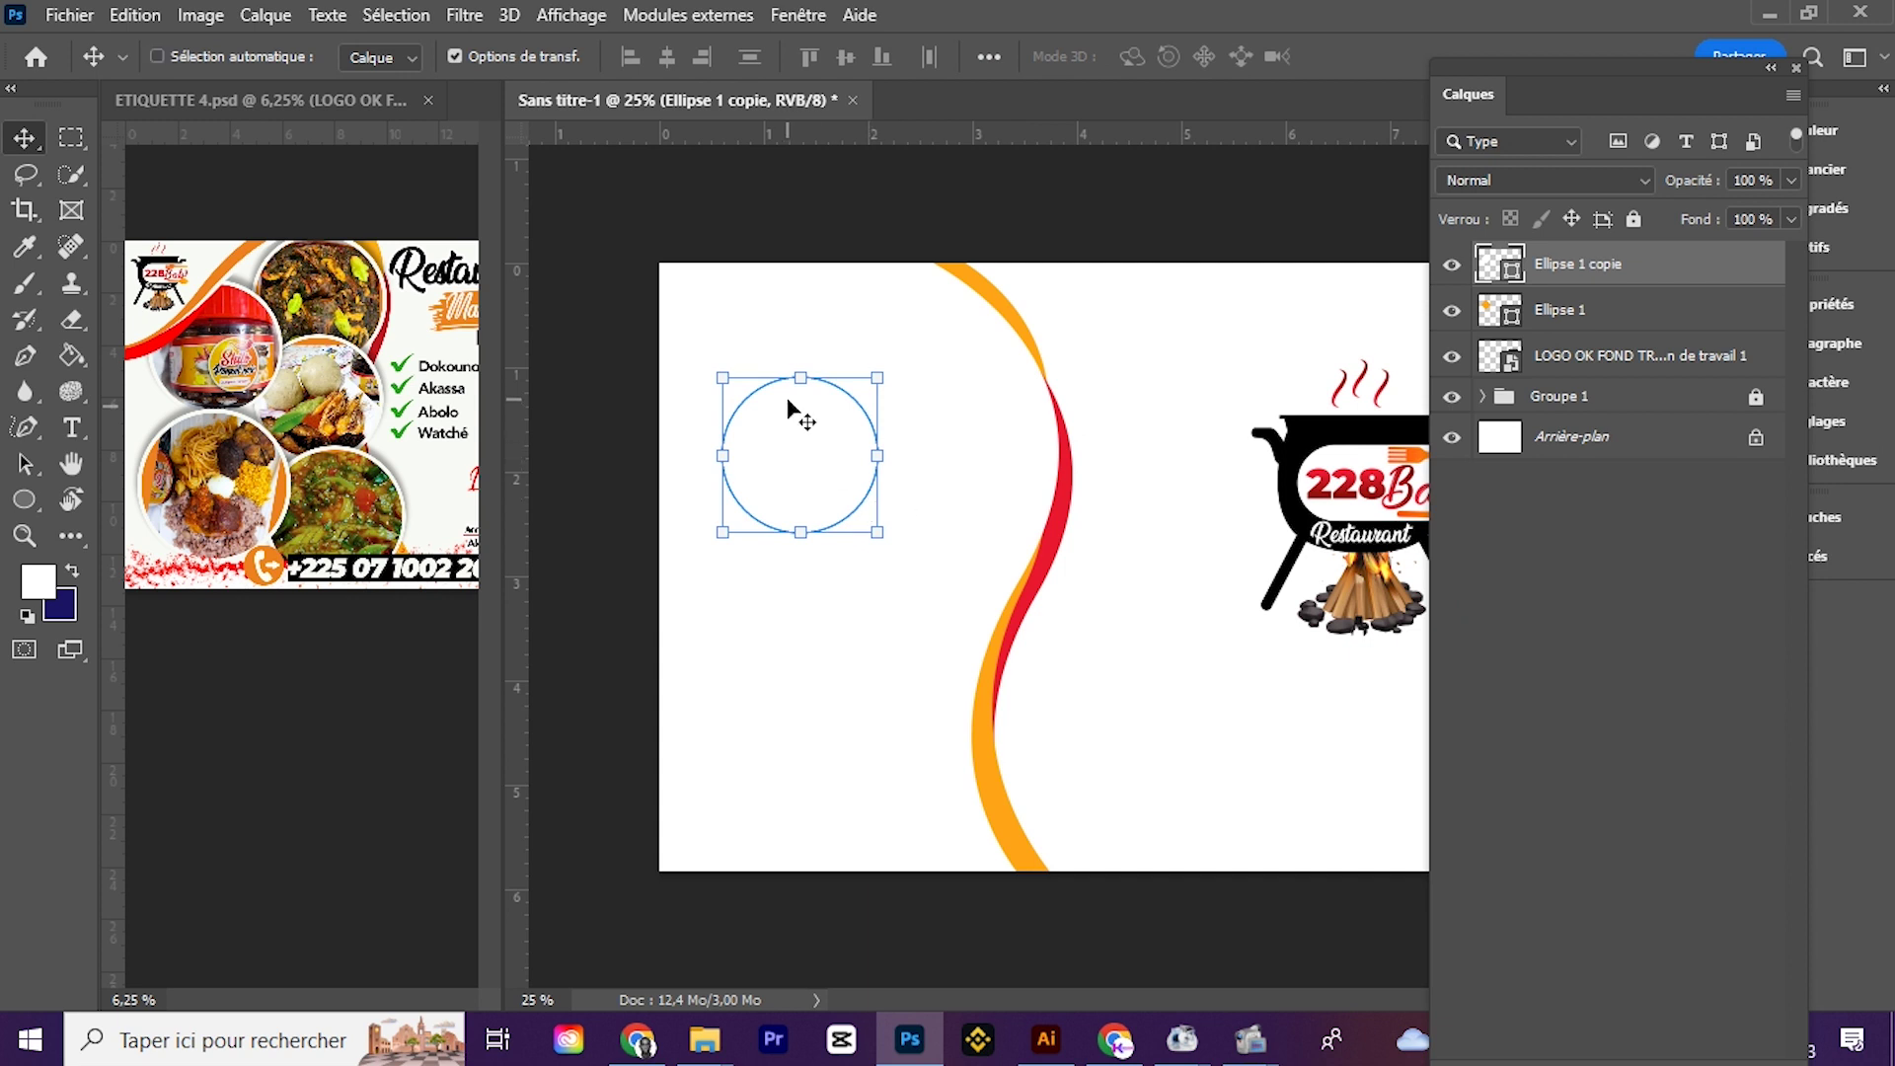
{"action": "key", "text": "ctrl+t"}
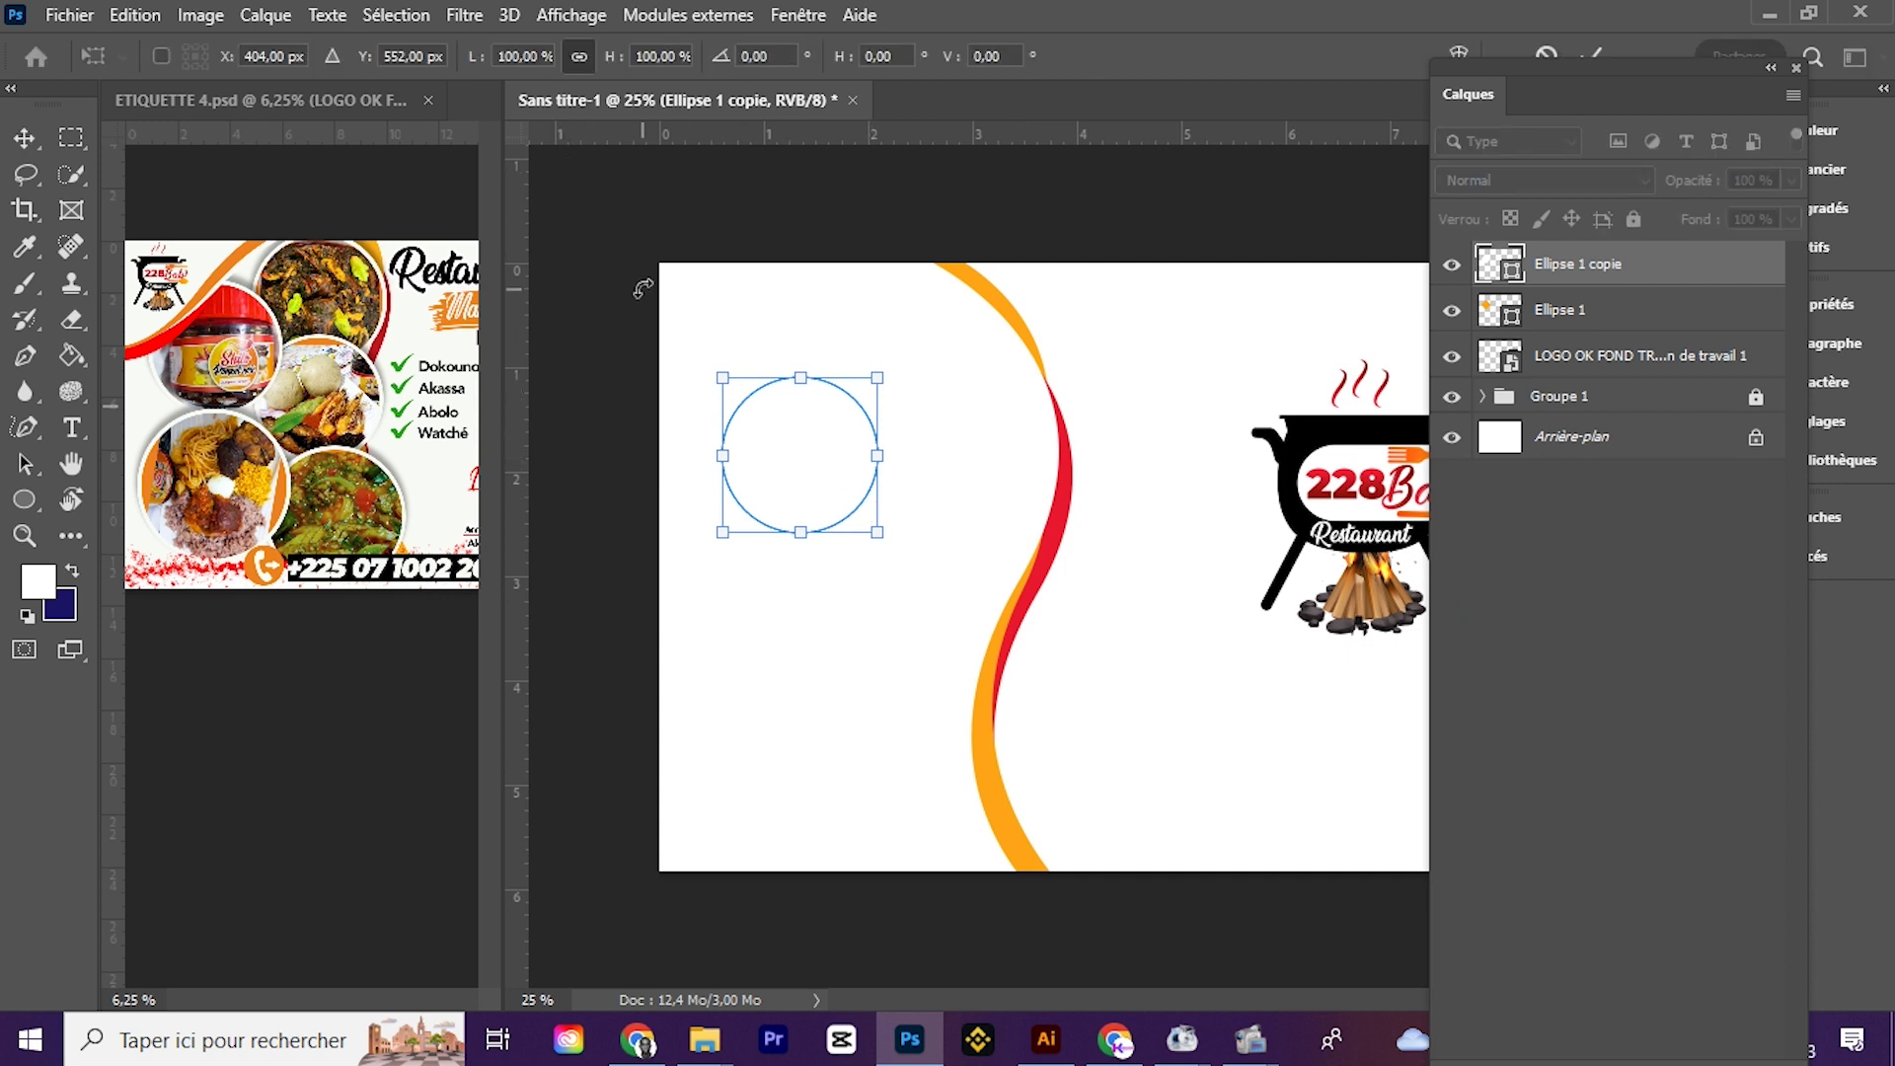
Step: Scale the white circle copy to 88% with Transformation manuelle du tracé, exposing an orange ring
{"action": "key", "text": "Return"}
{"action": "left_click", "coordinate": [134, 14]}
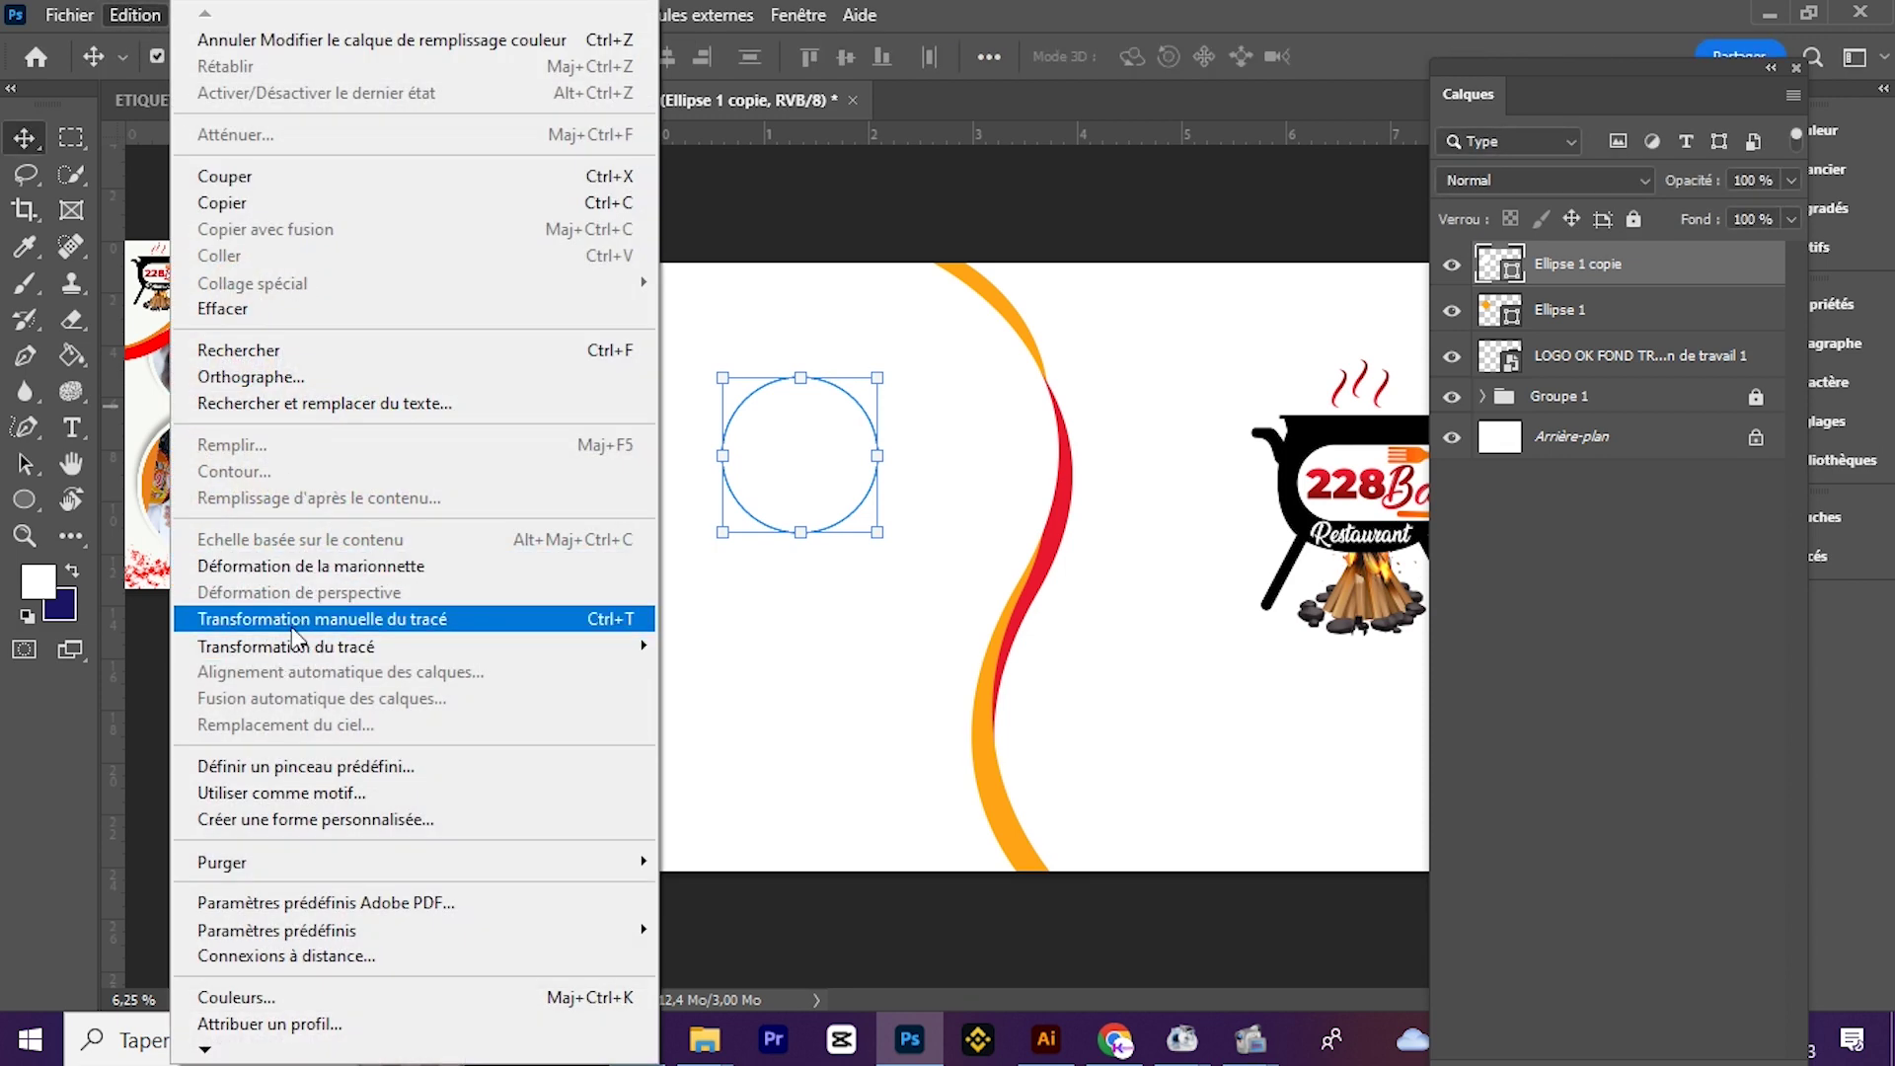
{"action": "left_click", "coordinate": [293, 621]}
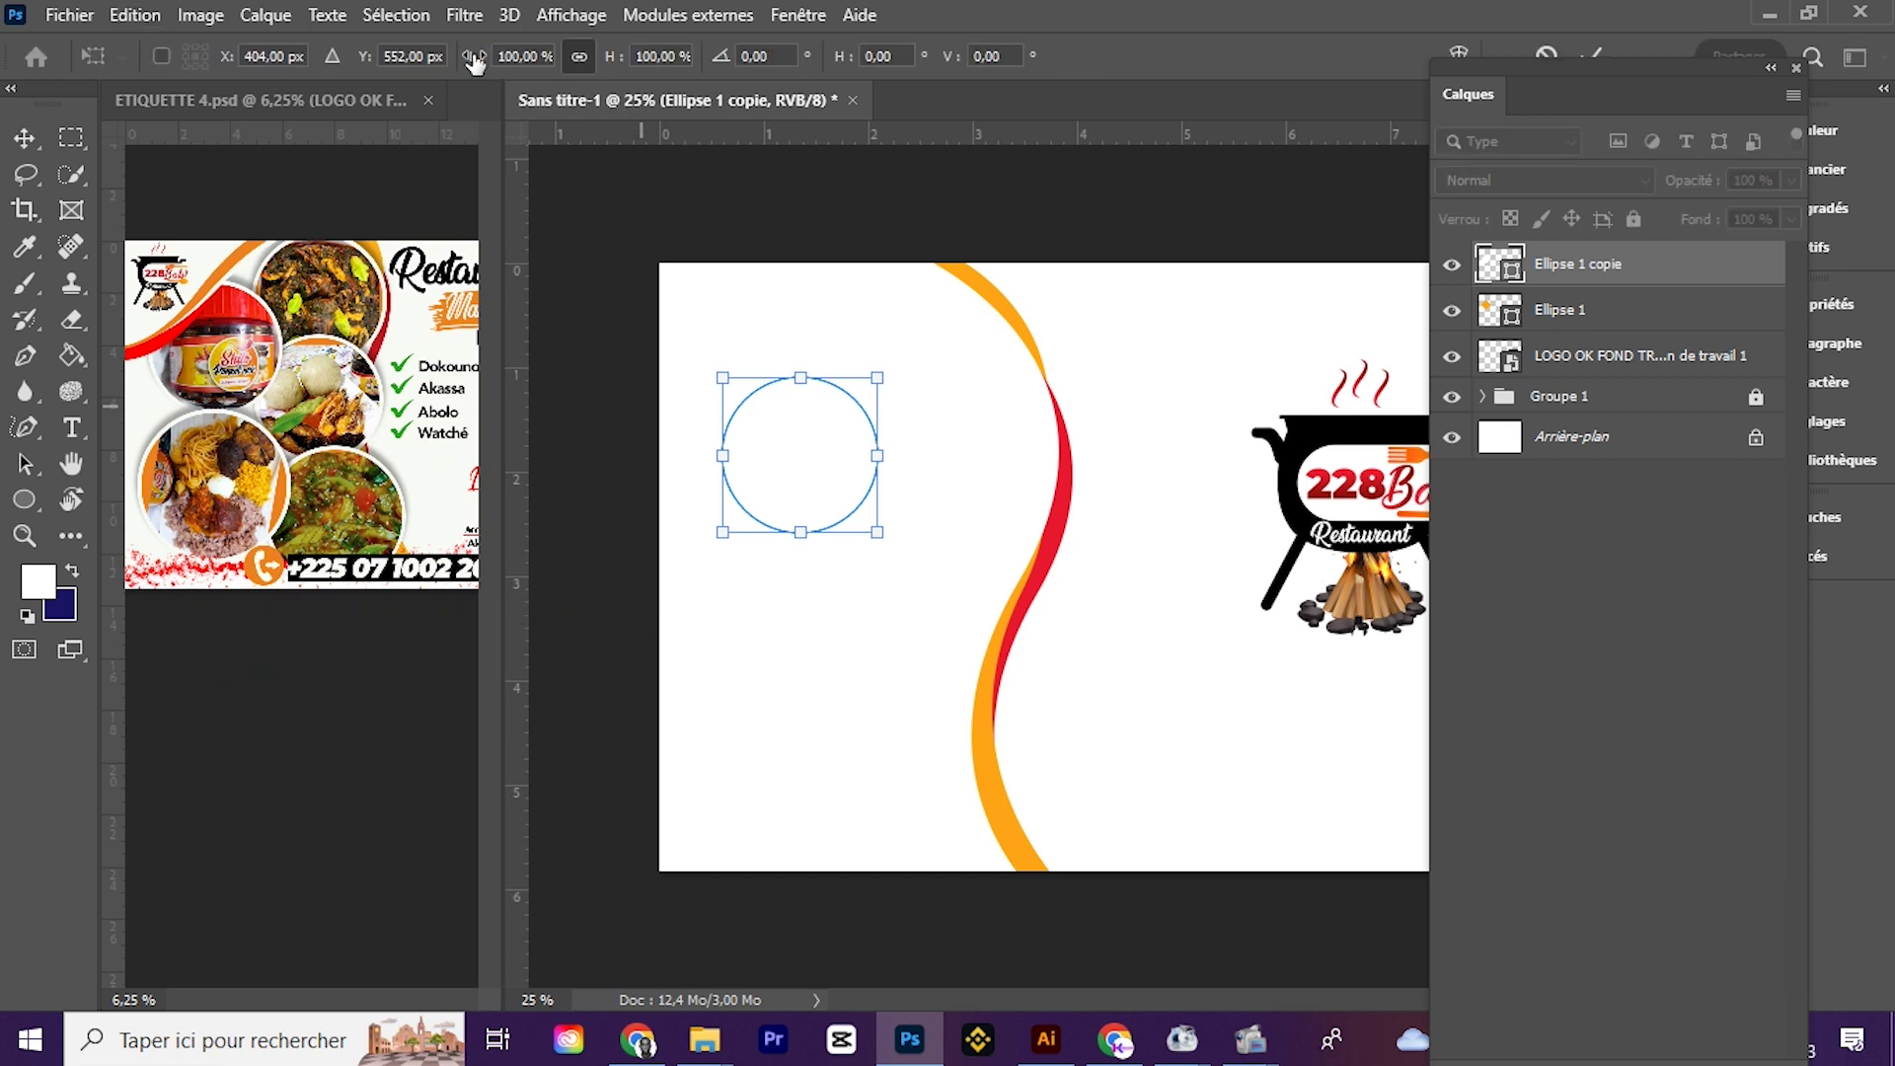
{"action": "left_click_drag", "start_coordinate": [475, 62], "coordinate": [457, 69]}
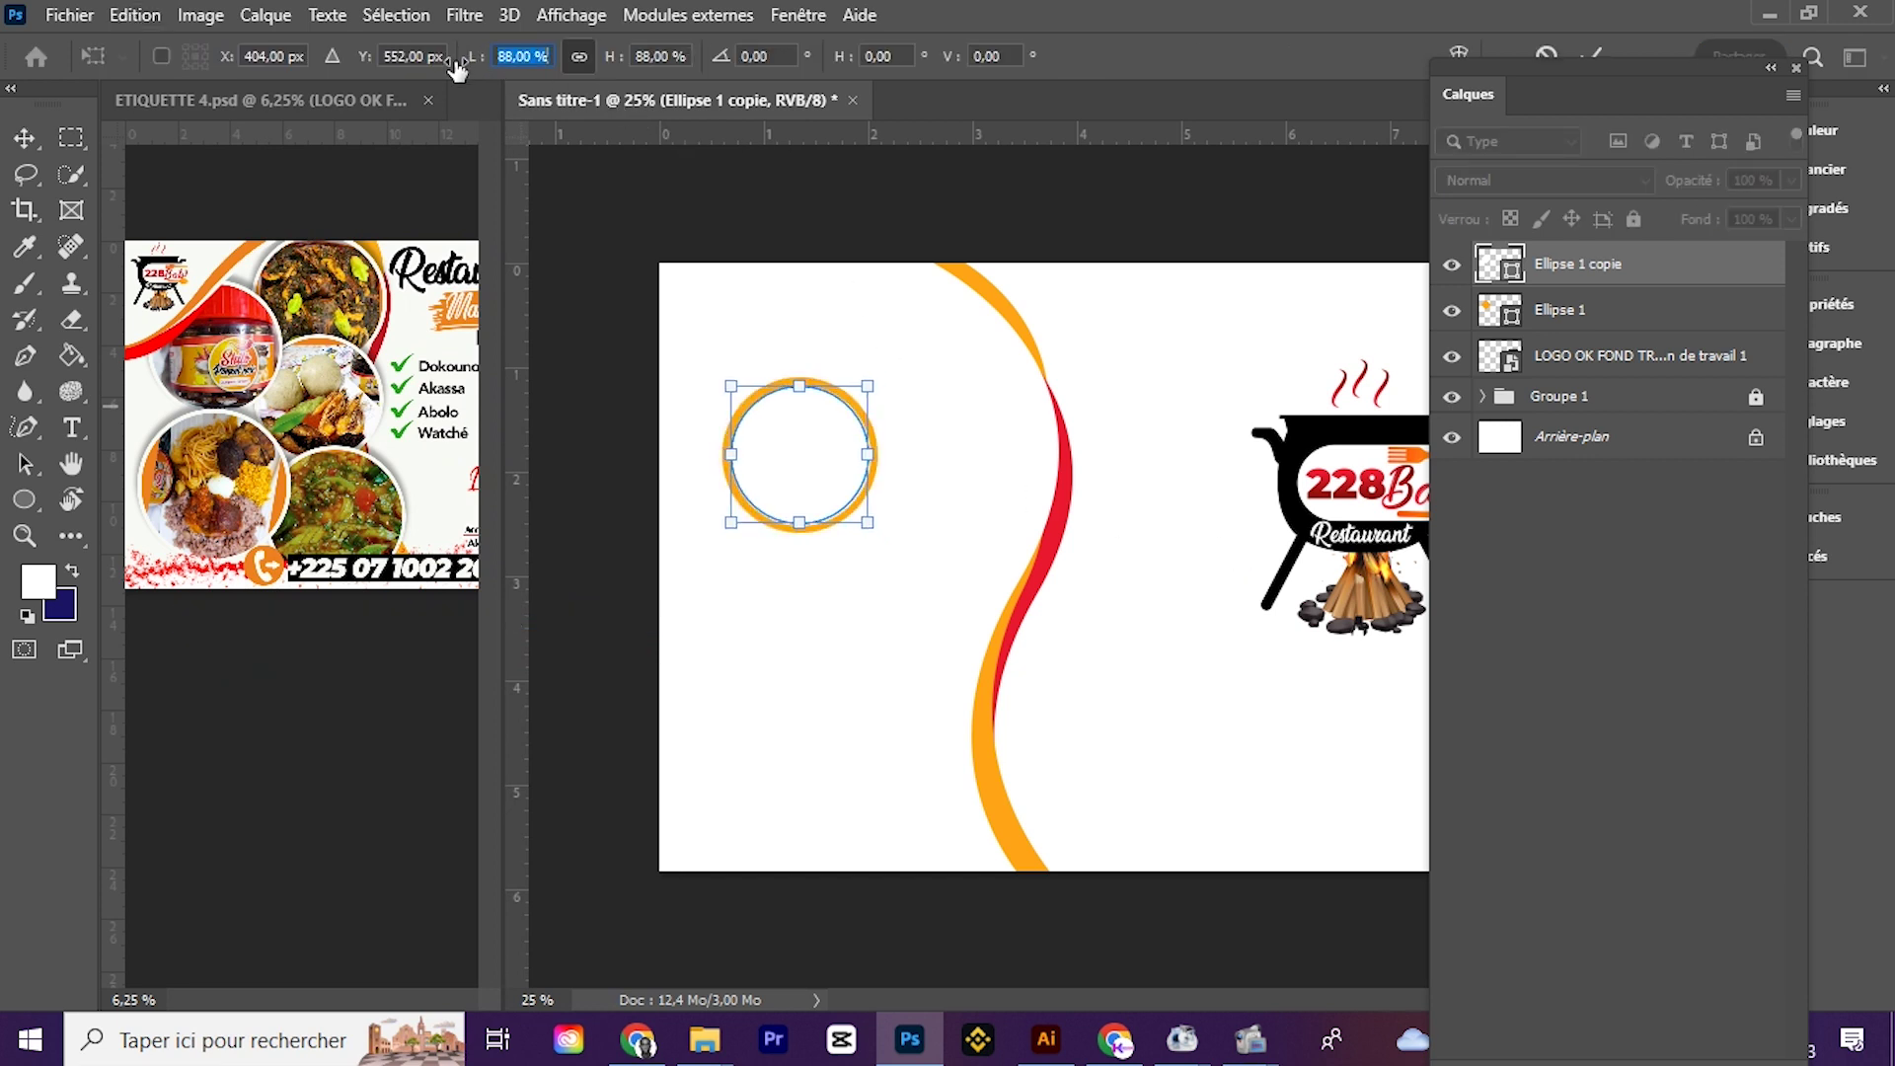
{"action": "left_click", "coordinate": [25, 138]}
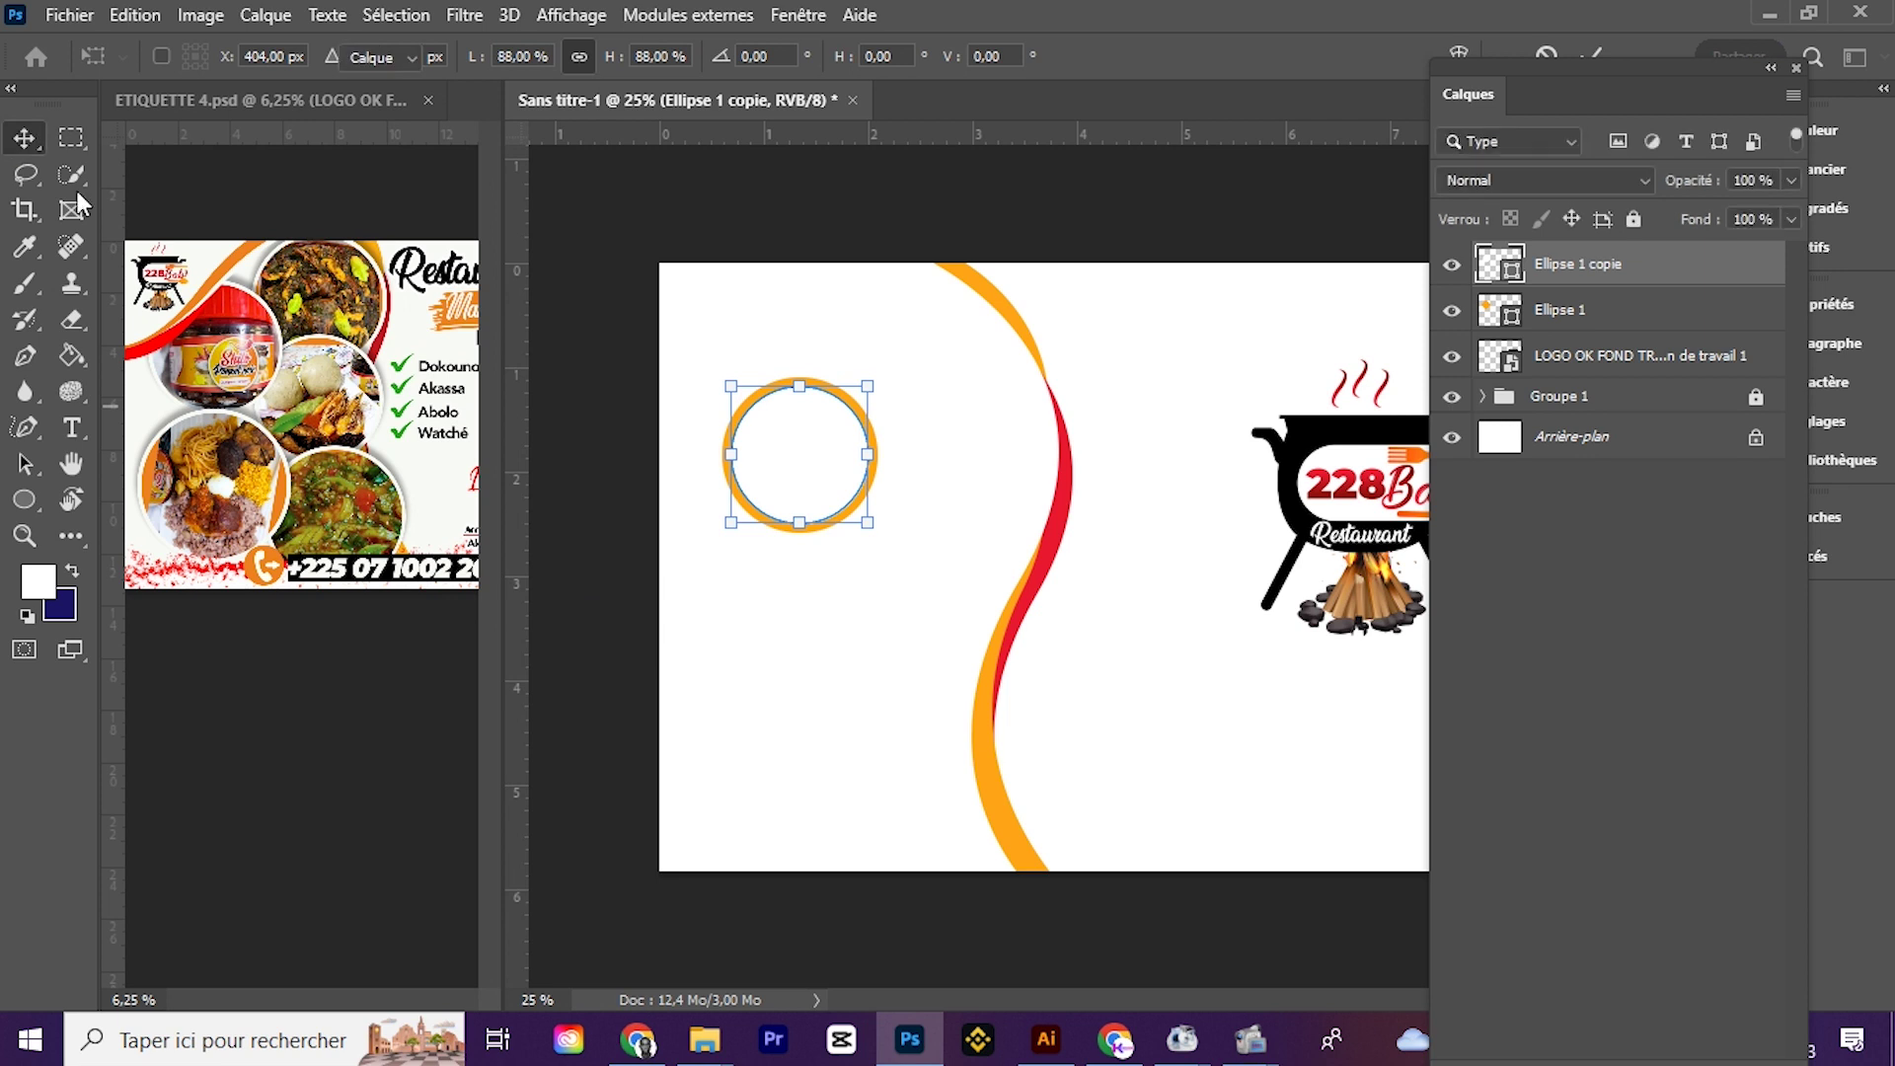
{"action": "left_click", "coordinate": [728, 636]}
{"action": "left_click", "coordinate": [803, 387]}
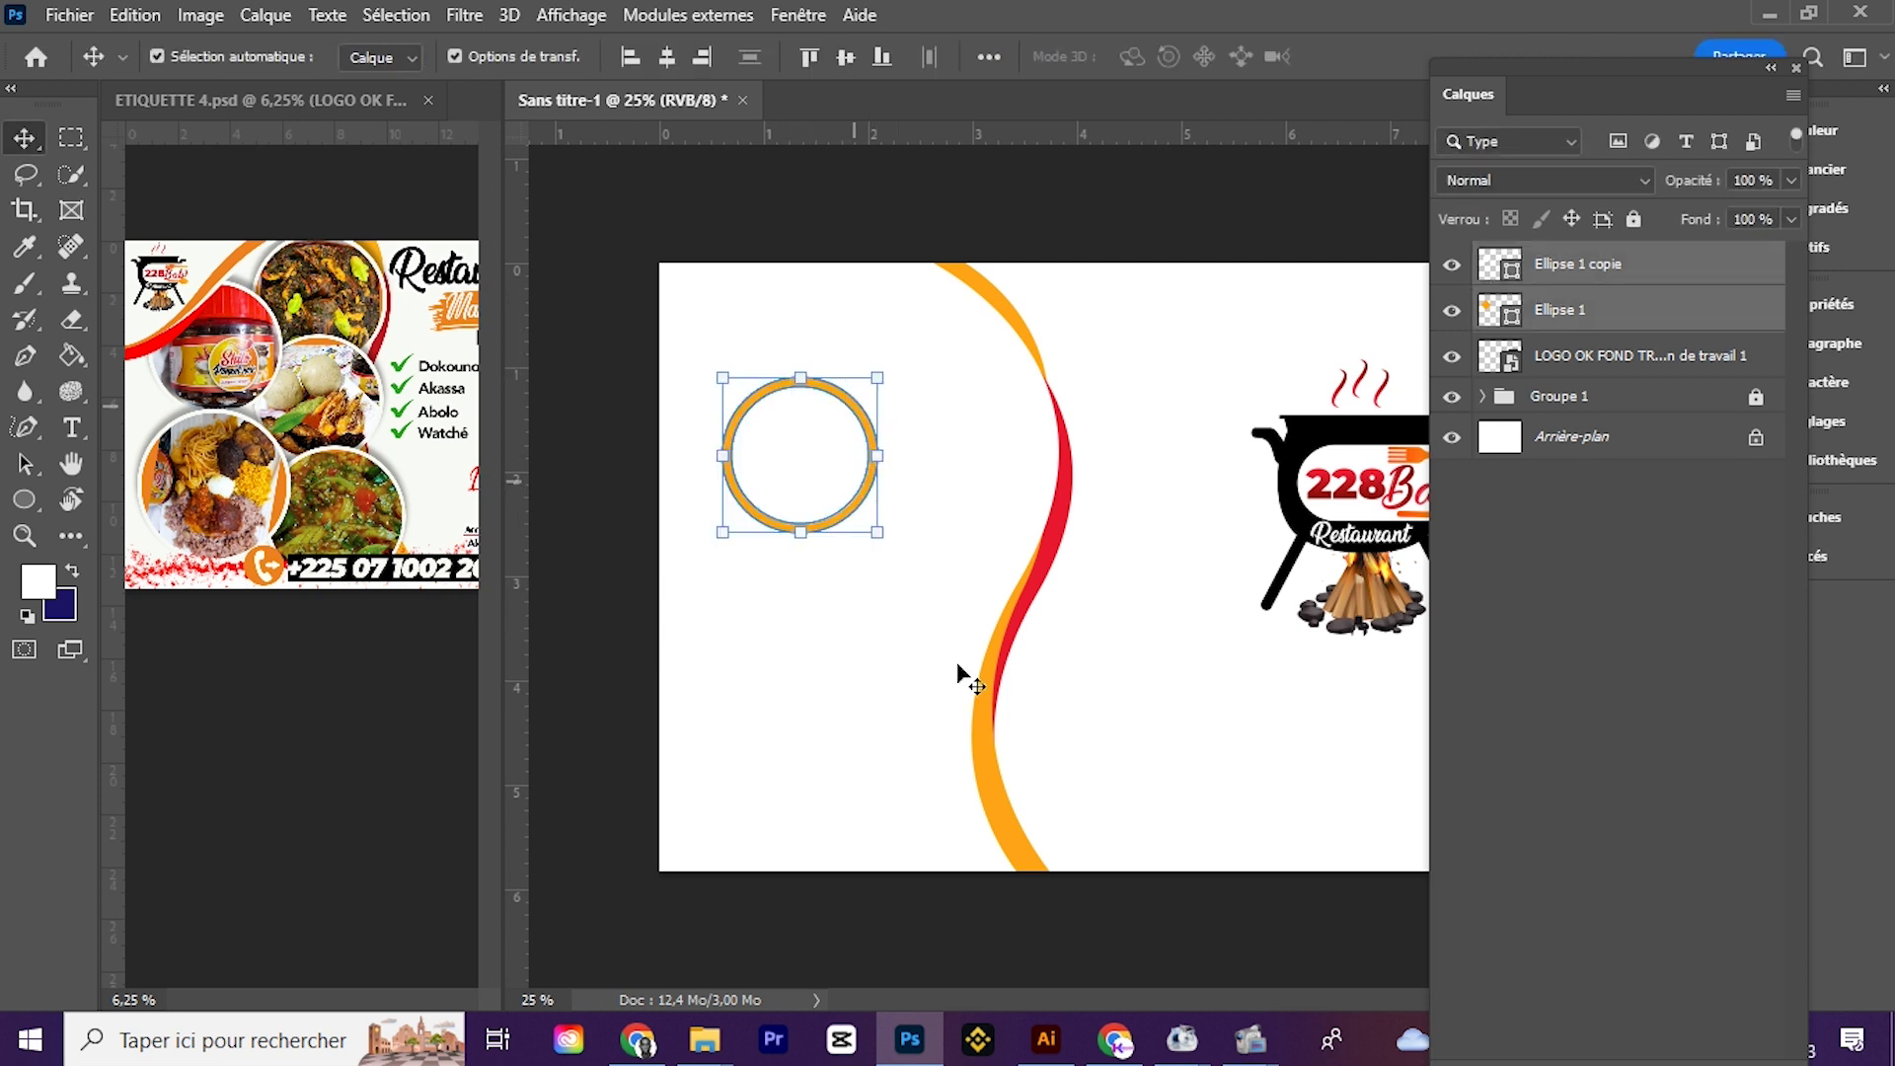
{"action": "left_click", "coordinate": [914, 419]}
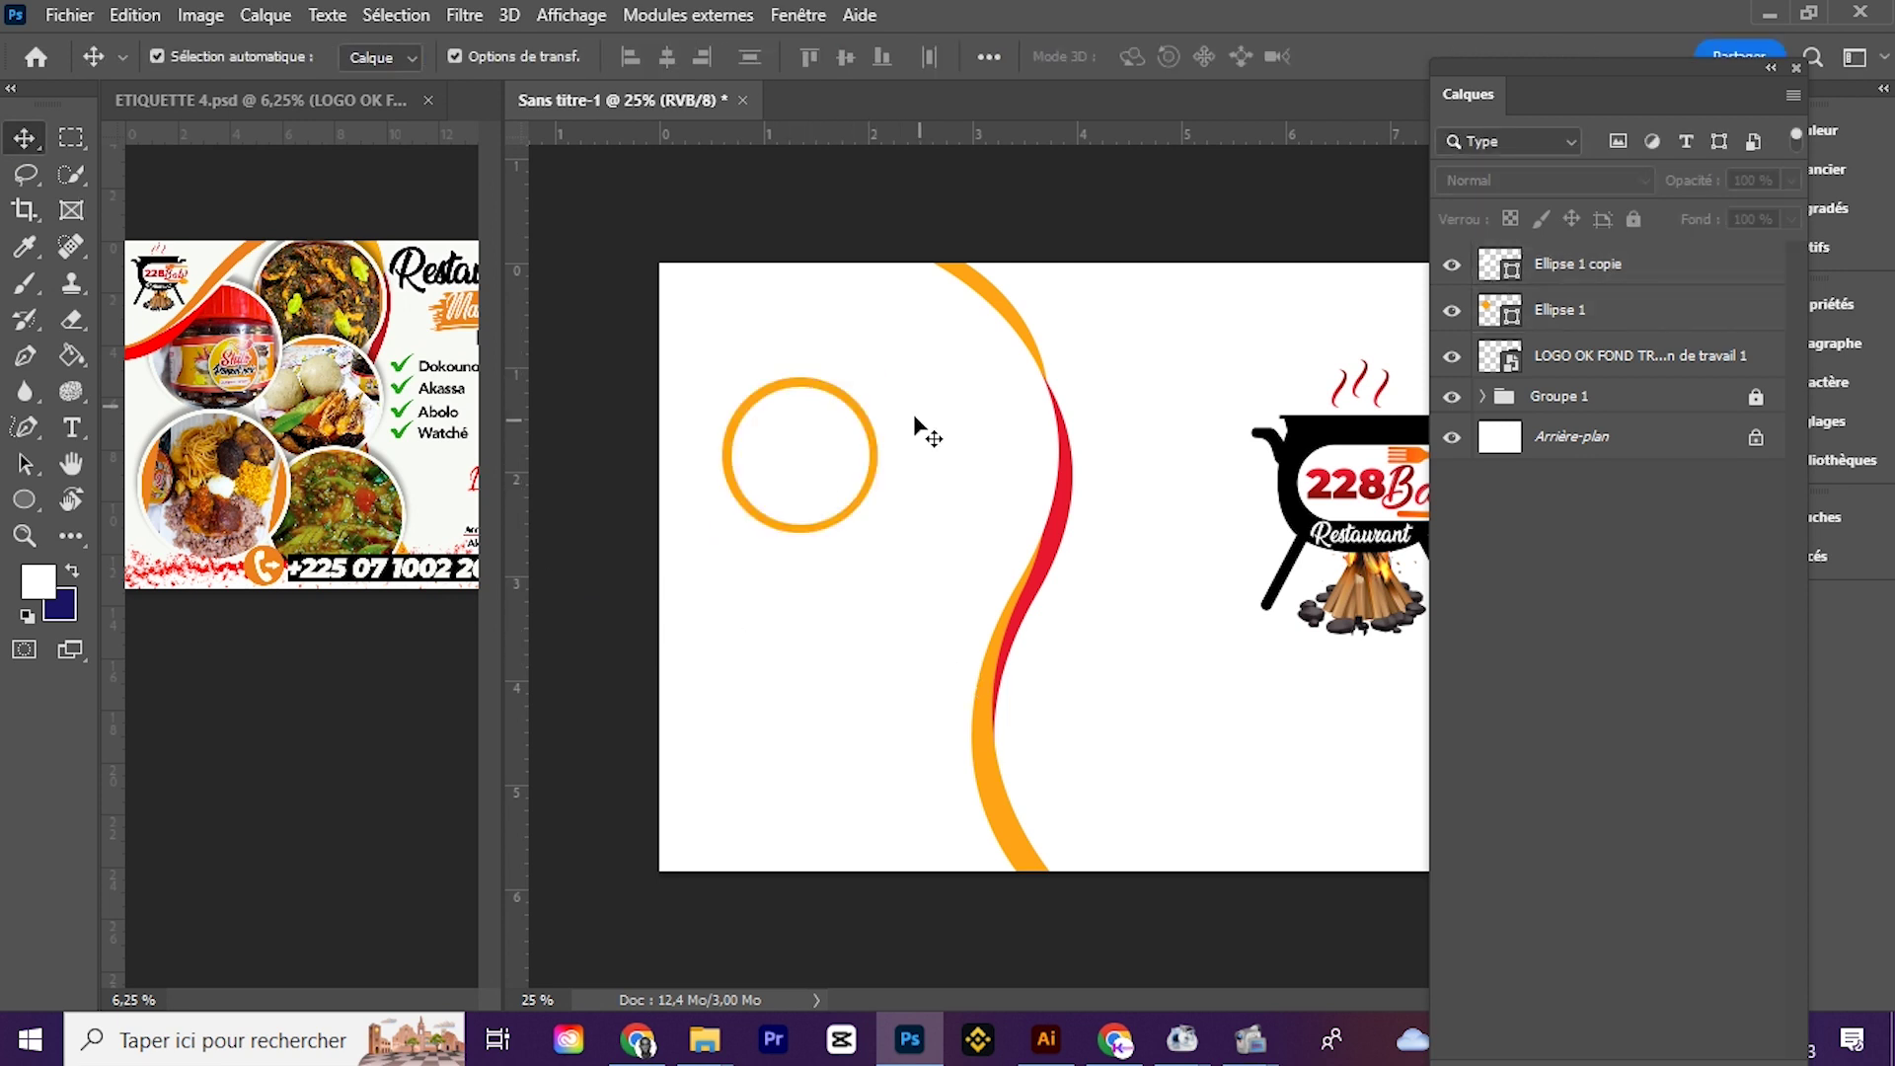
{"action": "left_click", "coordinate": [856, 408]}
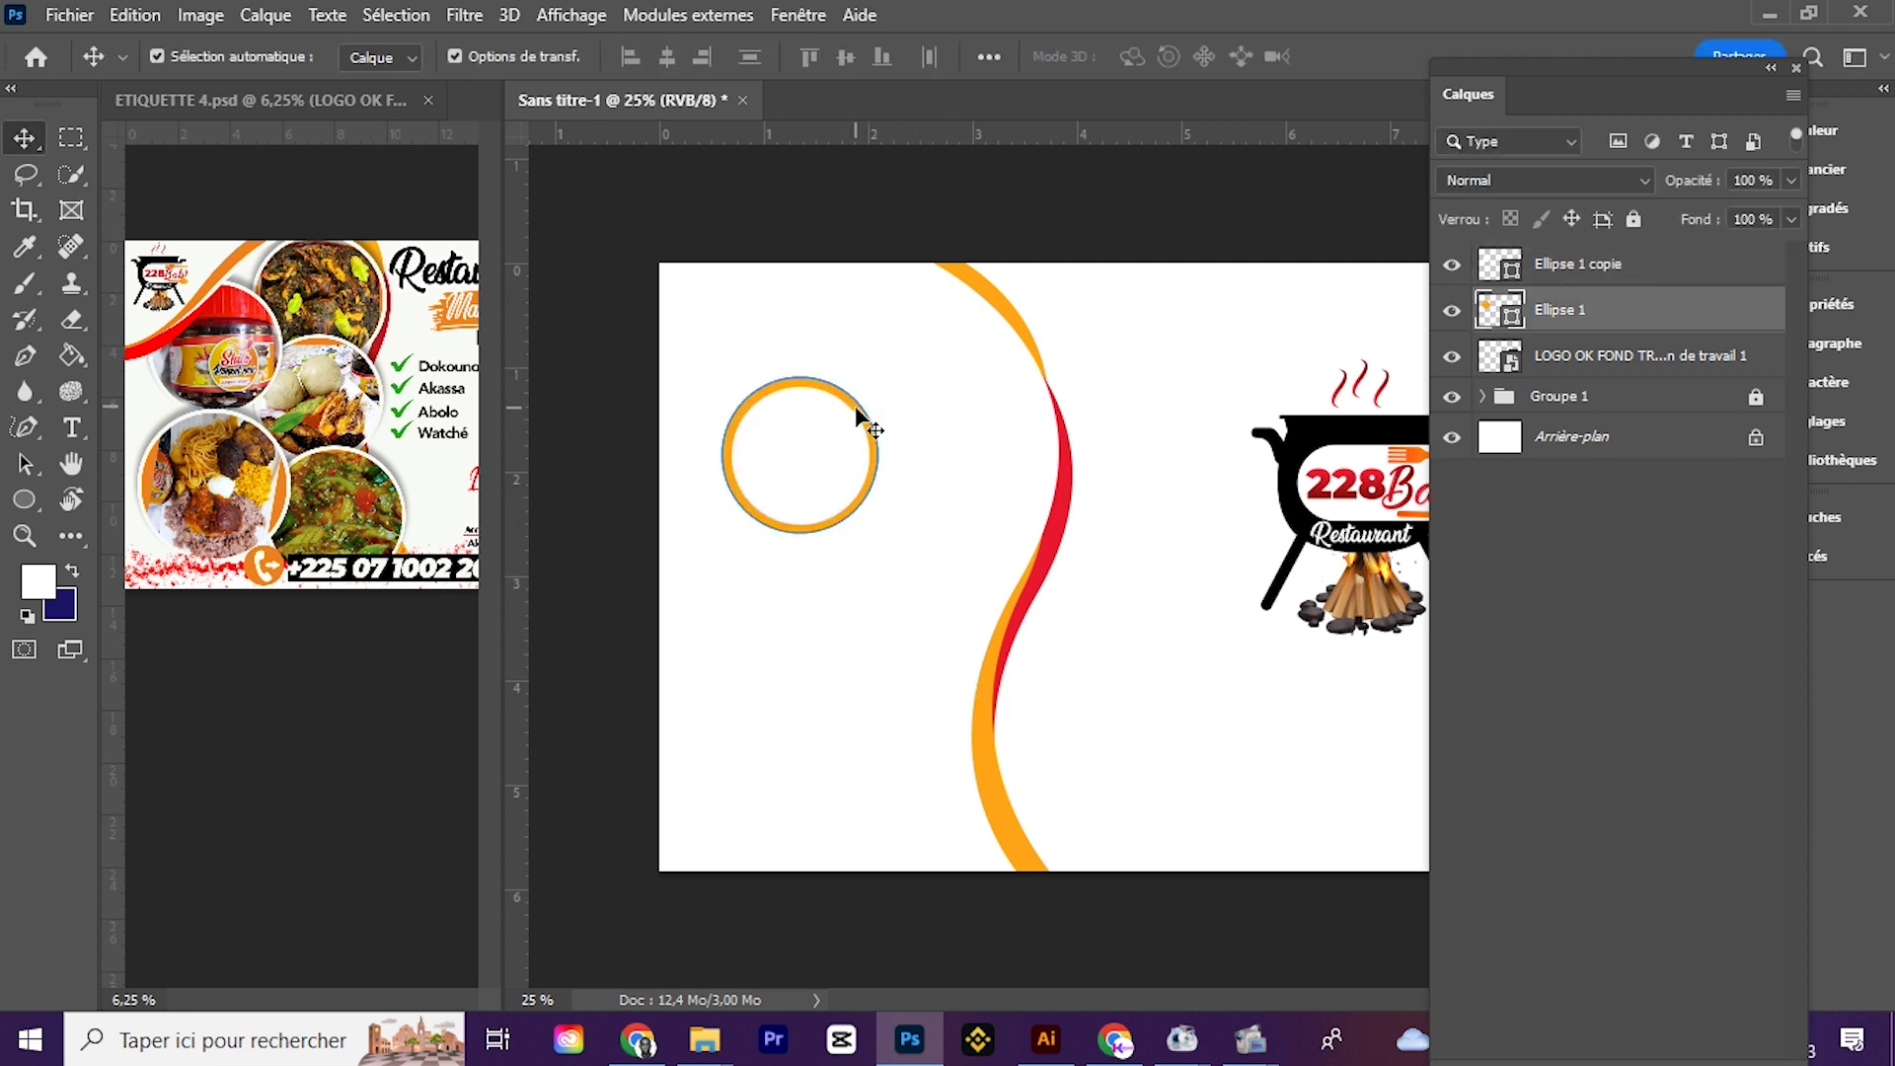
Step: Add an Ombre portée to Ellipse 1: opacity 49%, distance 12 px, size 27 px
{"action": "left_click", "coordinate": [221, 20]}
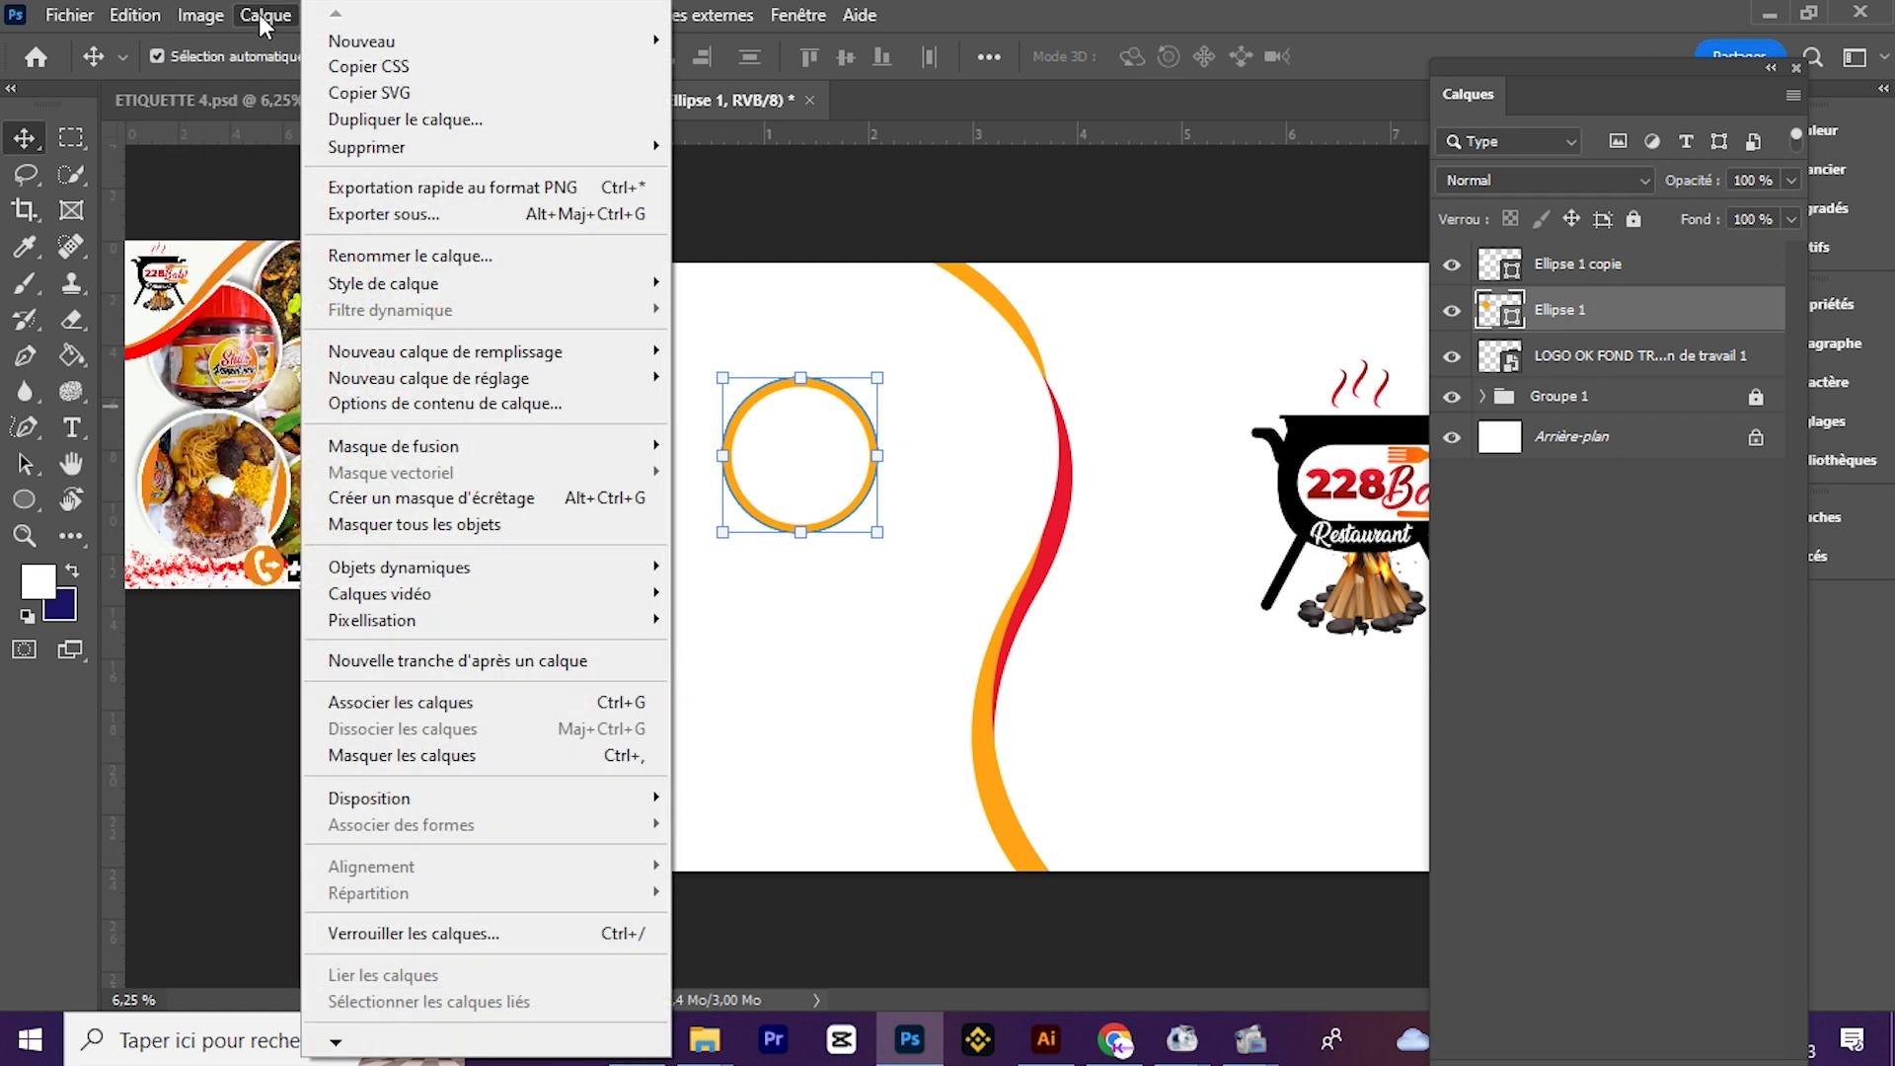
{"action": "mouse_move", "coordinate": [383, 282]}
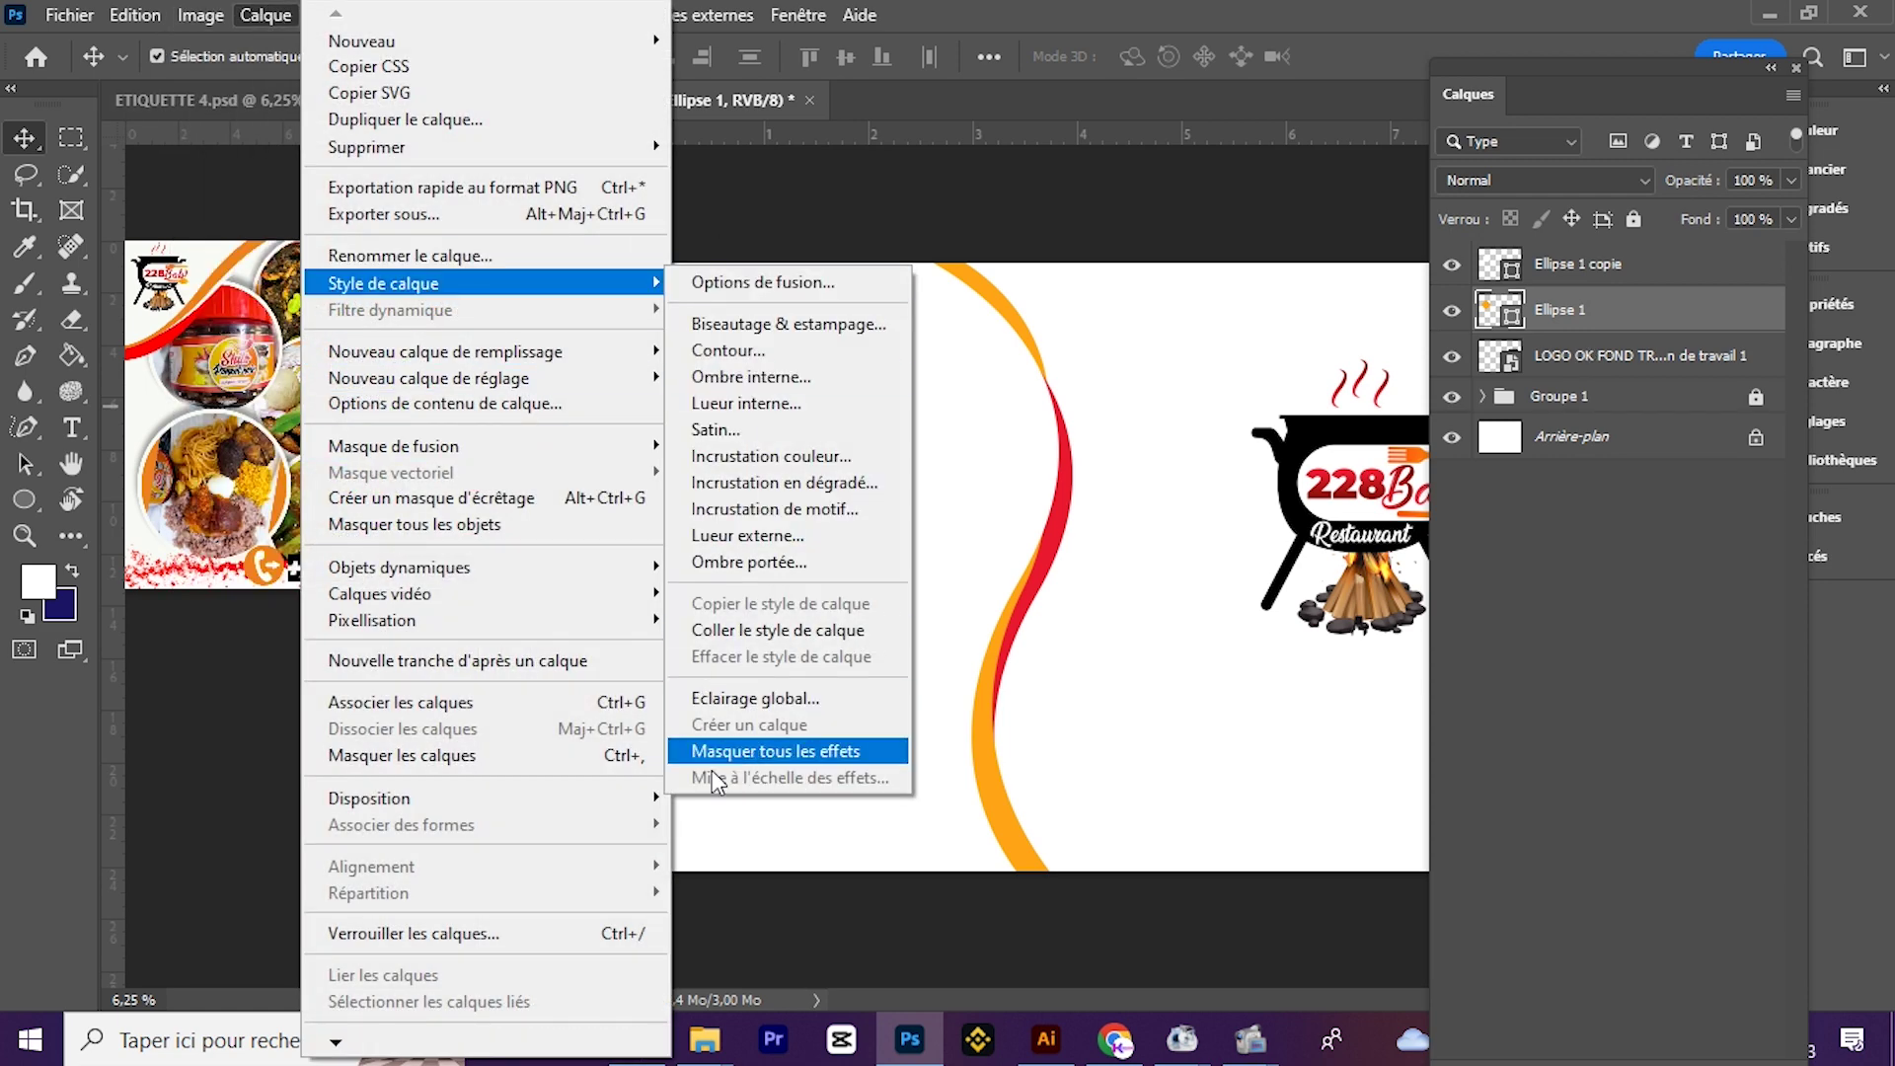
{"action": "left_click", "coordinate": [740, 559]}
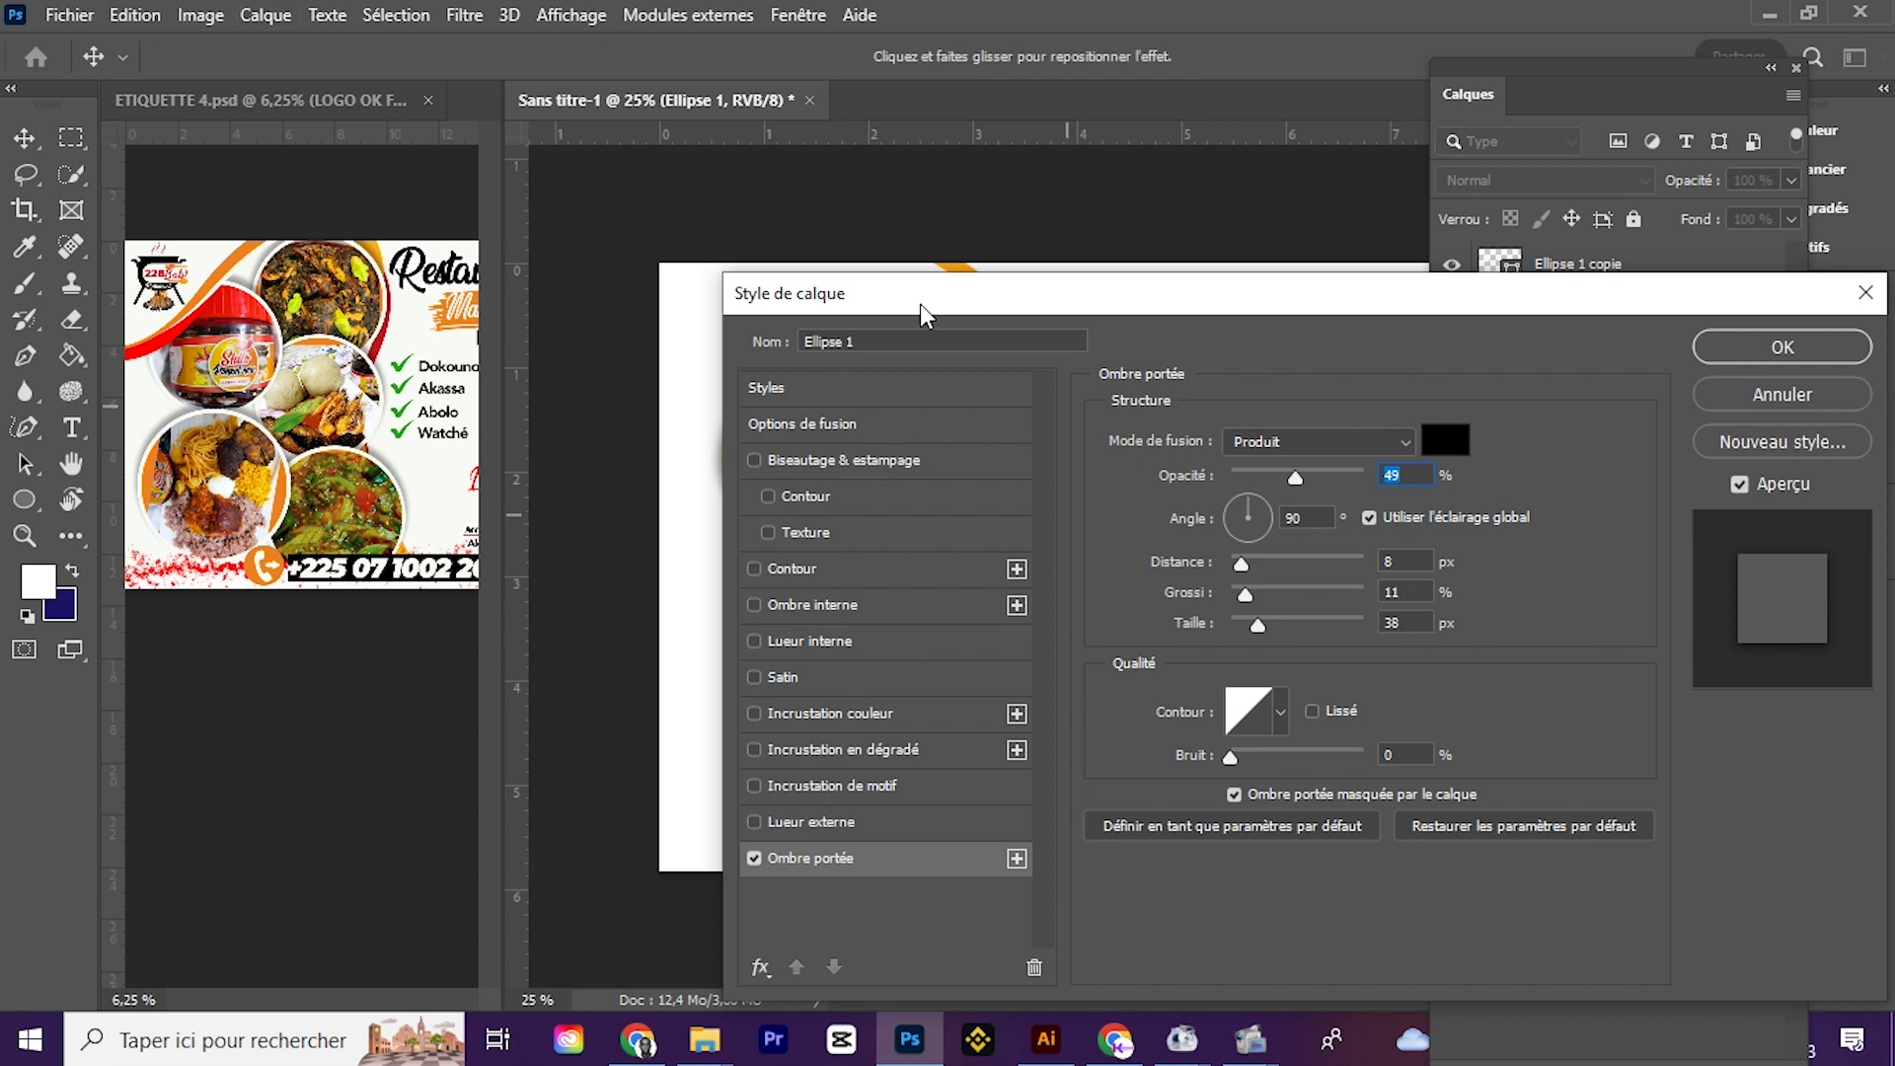
{"action": "left_click_drag", "start_coordinate": [920, 300], "coordinate": [1265, 25]}
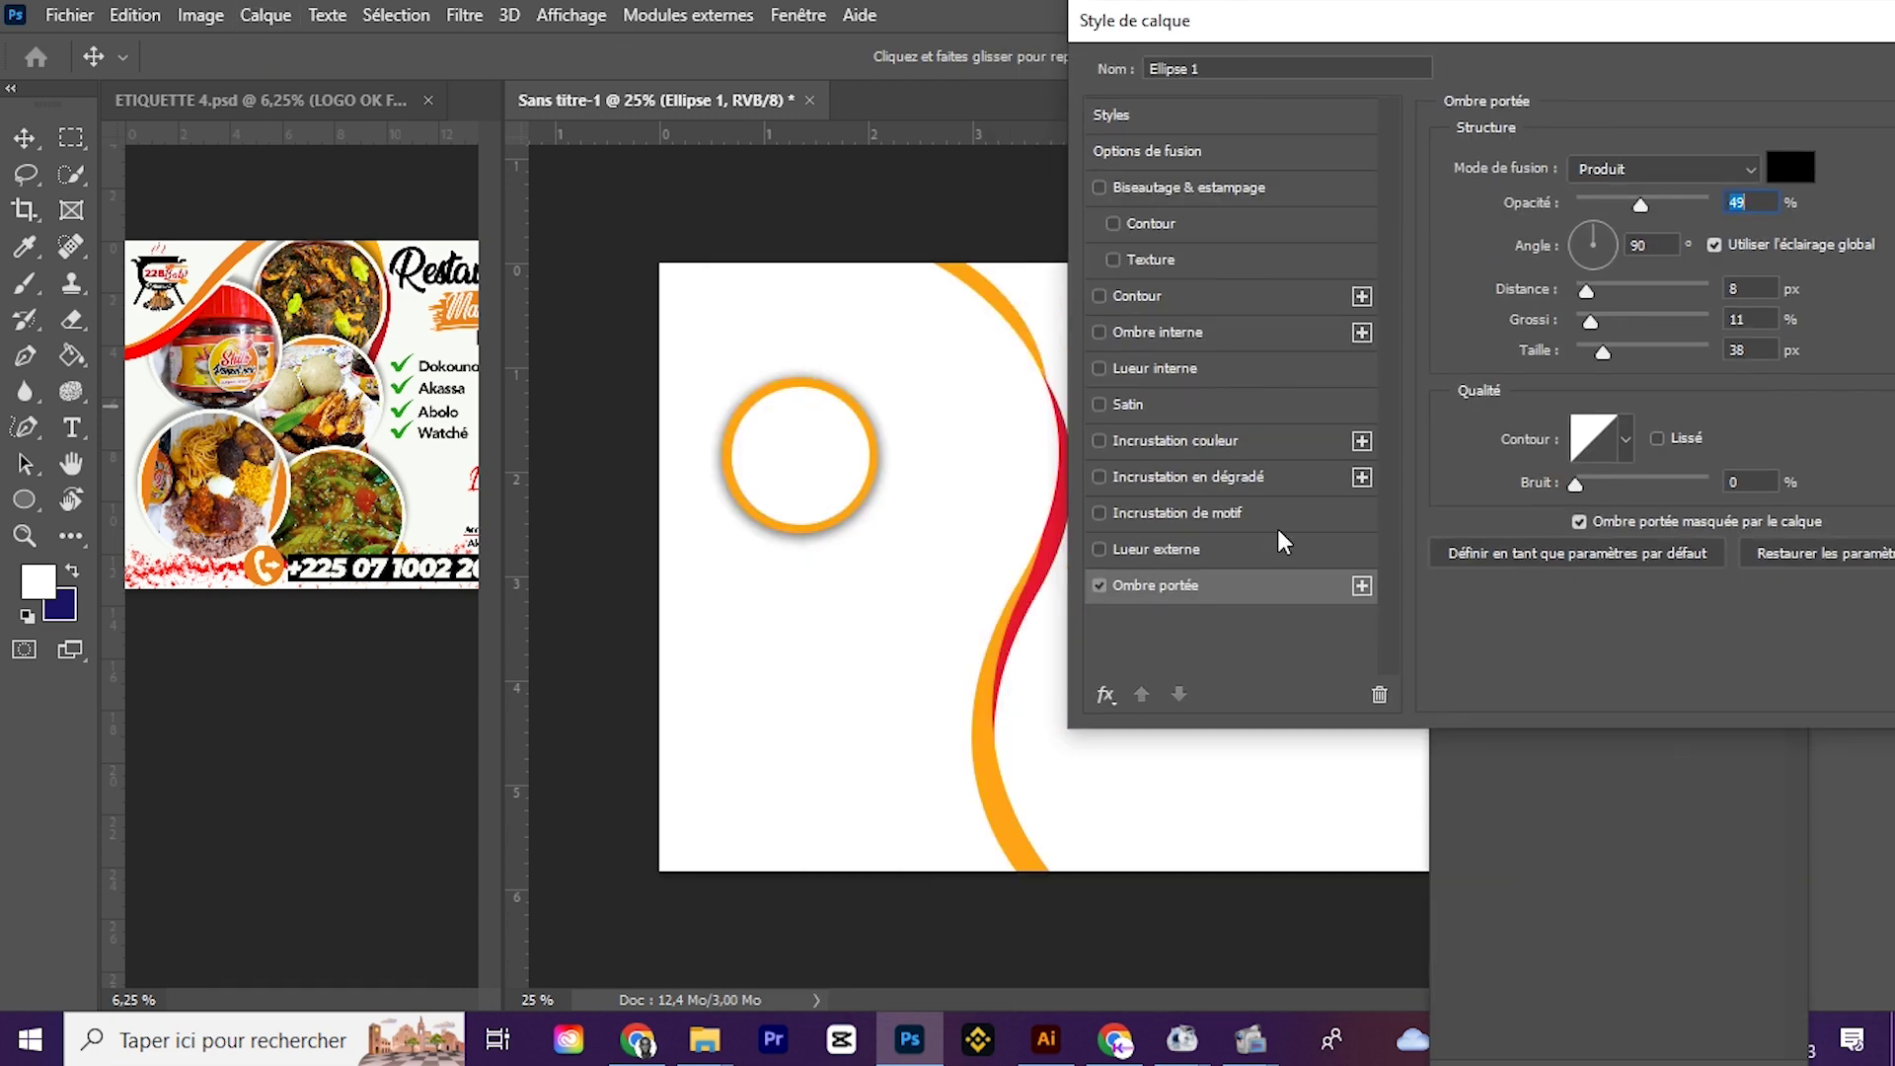
{"action": "left_click", "coordinate": [1603, 352]}
{"action": "left_click_drag", "start_coordinate": [1603, 352], "coordinate": [1596, 358]}
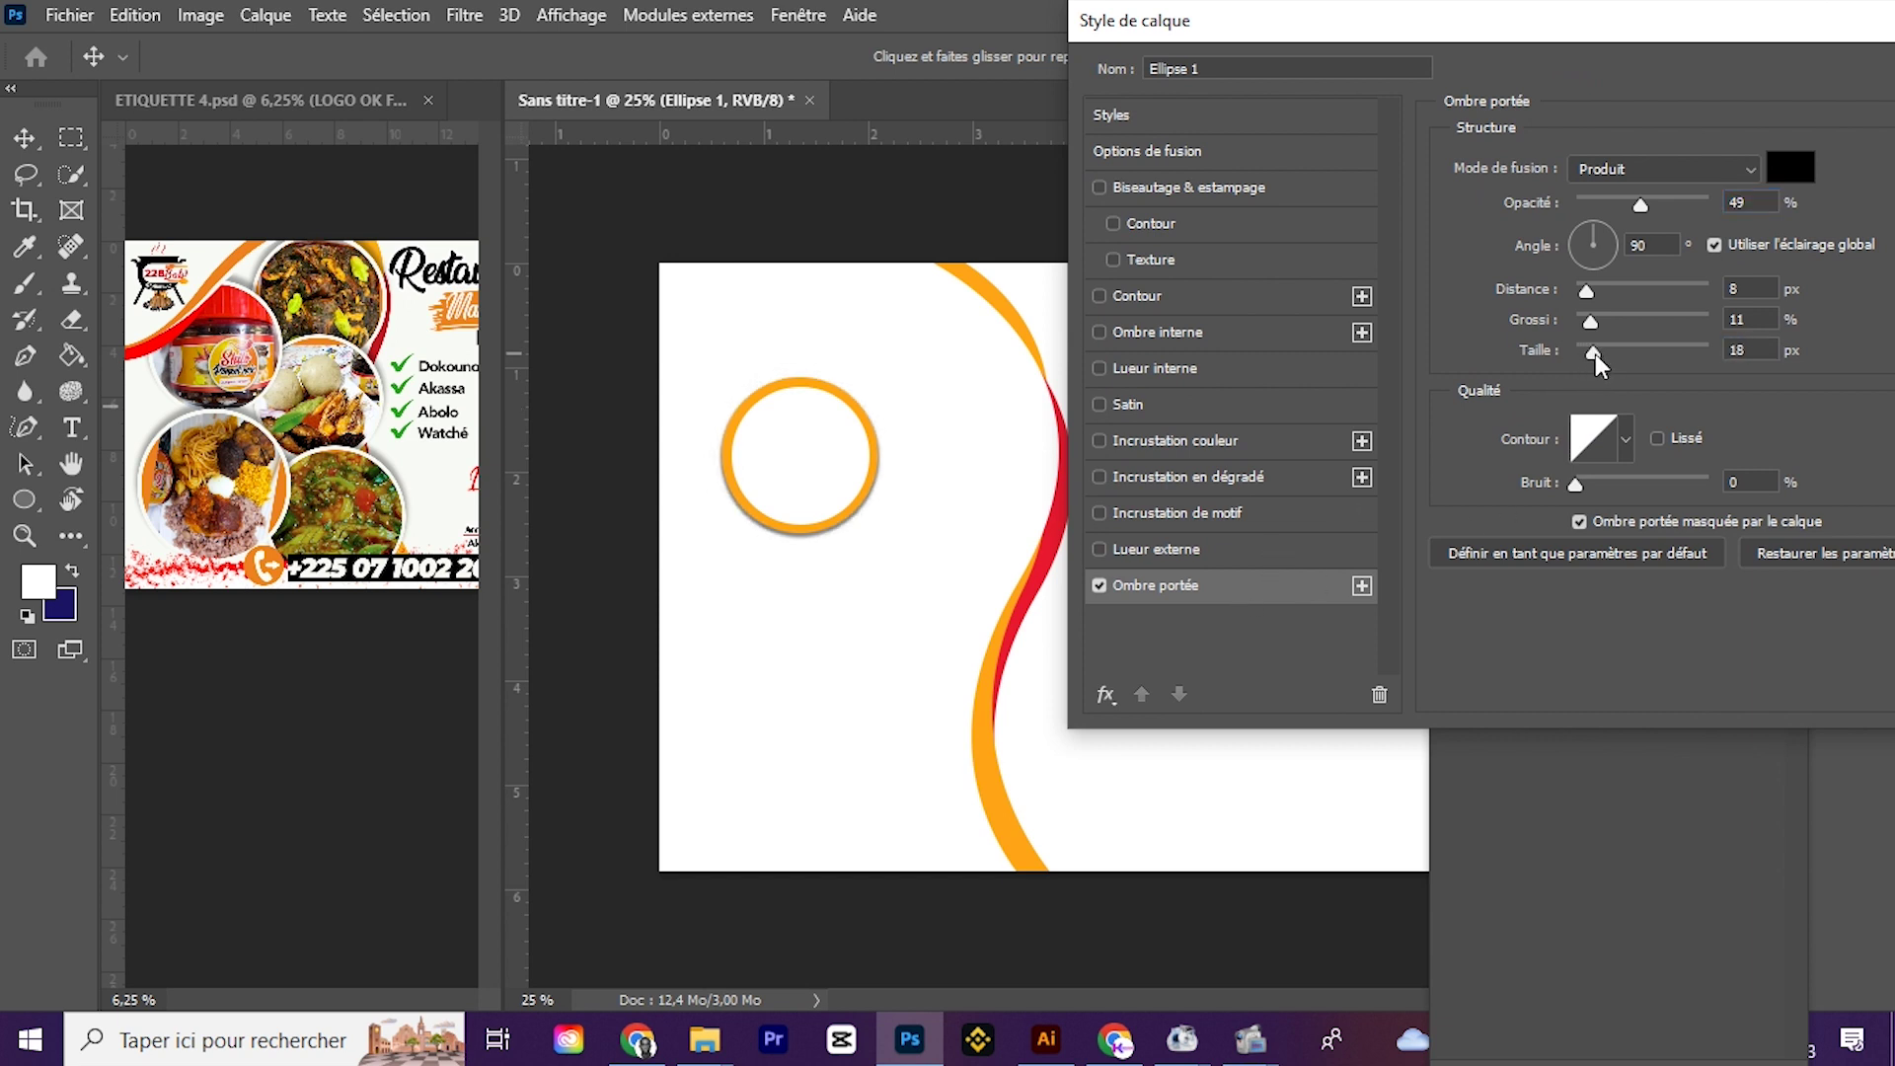
{"action": "left_click_drag", "start_coordinate": [1595, 363], "coordinate": [1604, 363]}
{"action": "left_click_drag", "start_coordinate": [1589, 292], "coordinate": [1595, 296]}
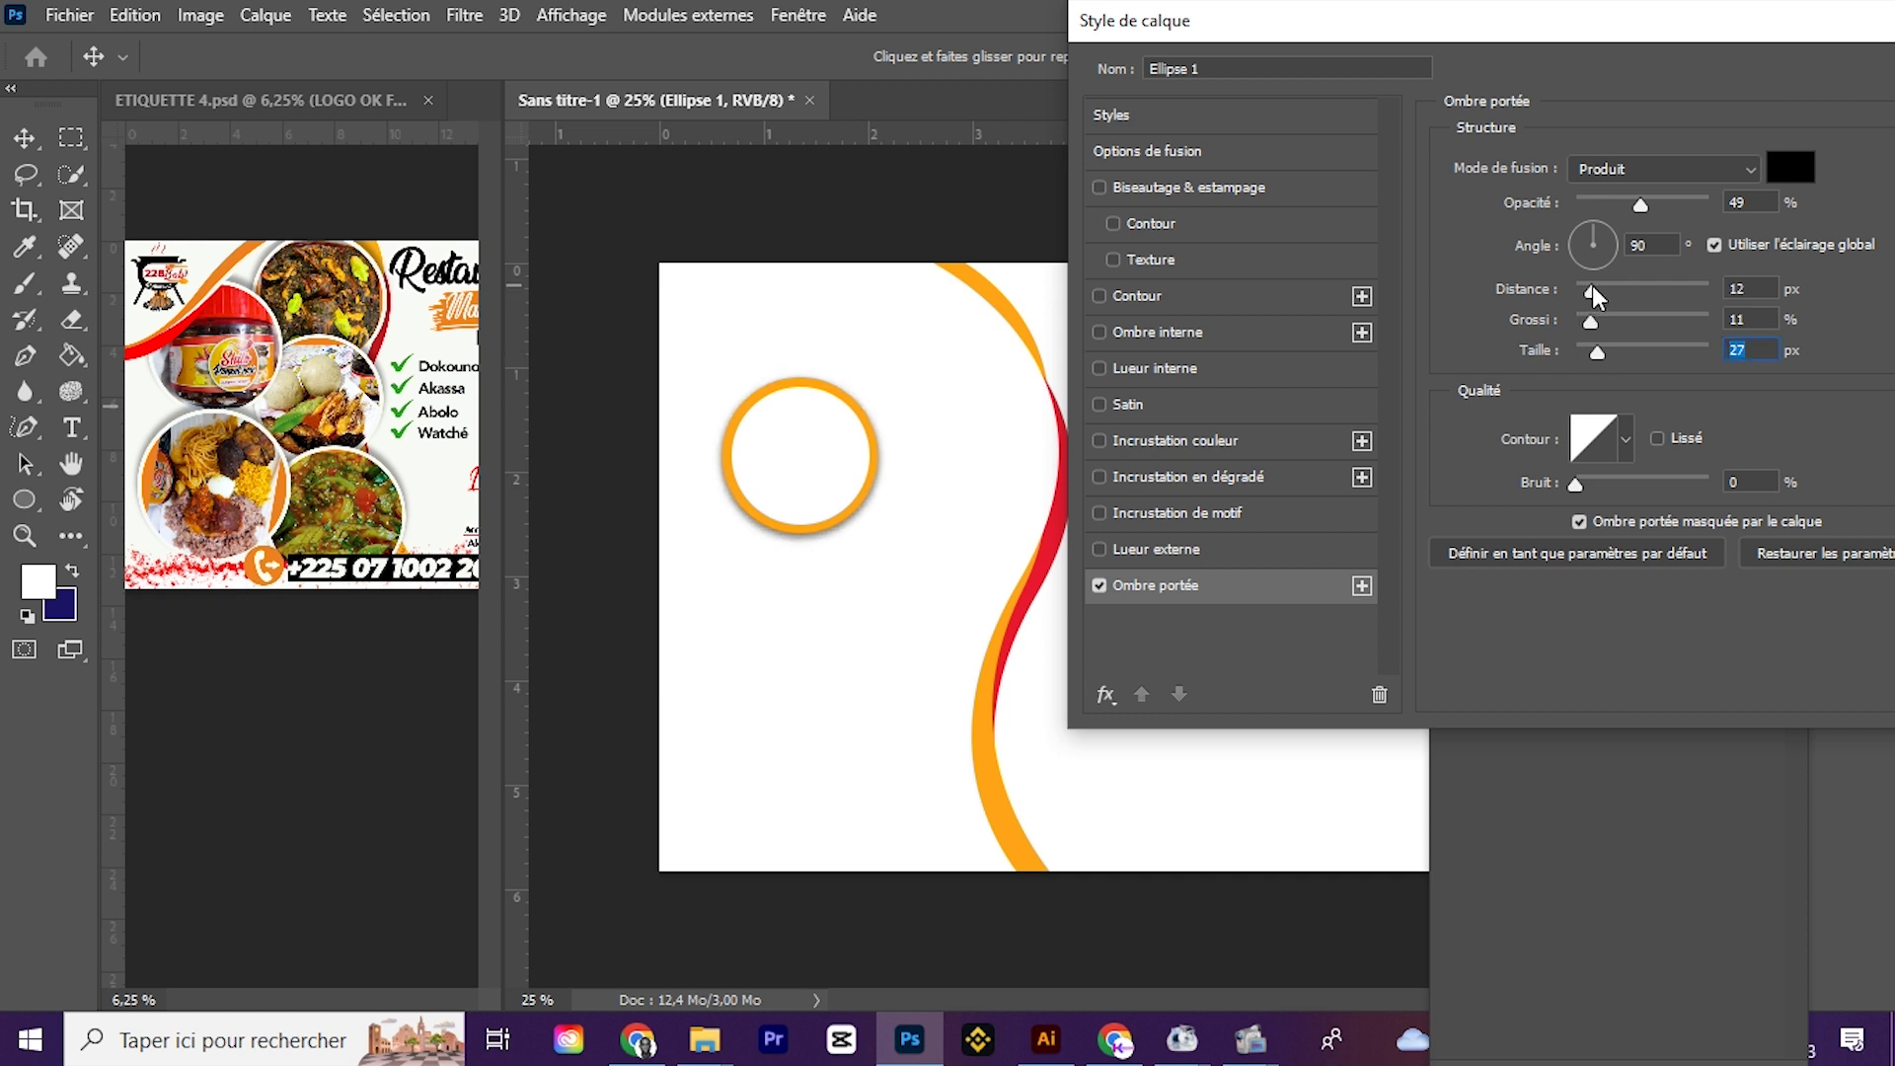
{"action": "left_click", "coordinate": [1719, 288]}
{"action": "left_click", "coordinate": [1760, 288]}
{"action": "left_click", "coordinate": [1756, 345]}
{"action": "left_click", "coordinate": [1758, 203]}
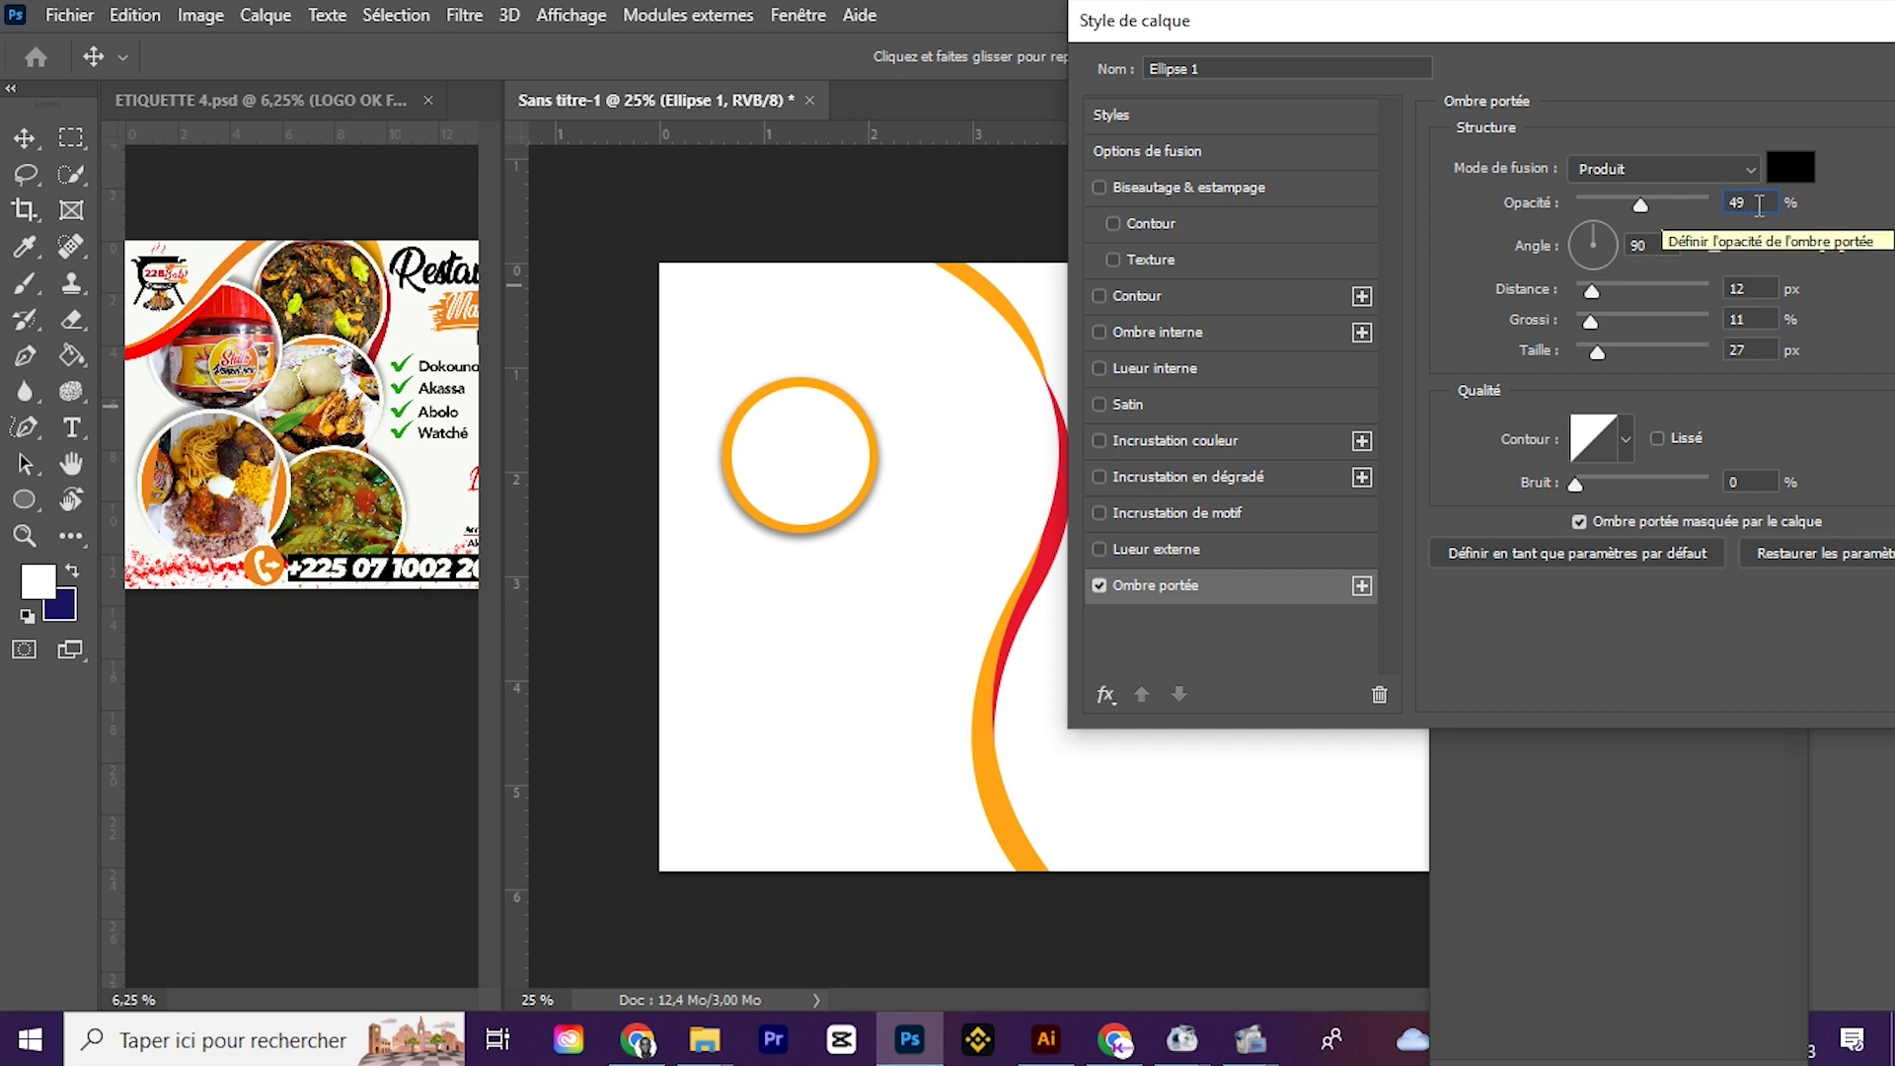
{"action": "double_click", "coordinate": [1759, 204]}
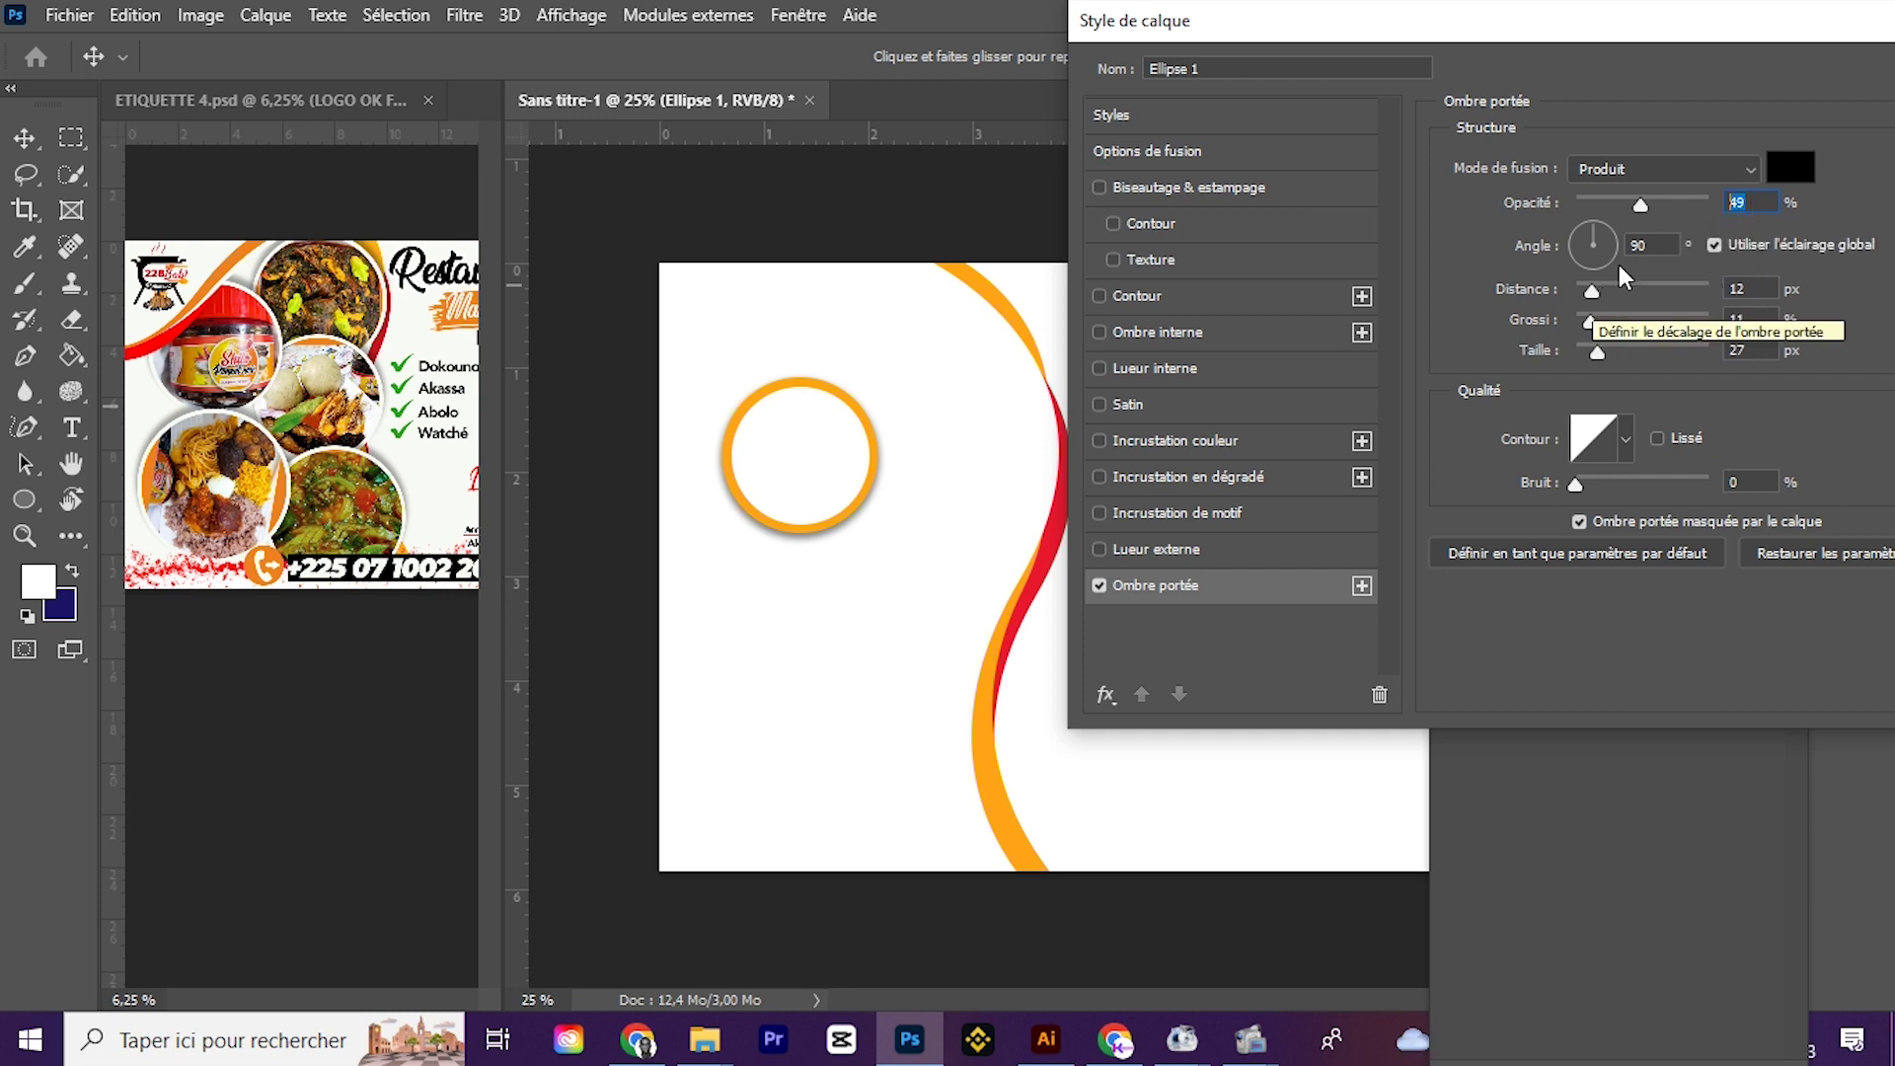
{"action": "left_click_drag", "start_coordinate": [1374, 14], "coordinate": [895, 90]}
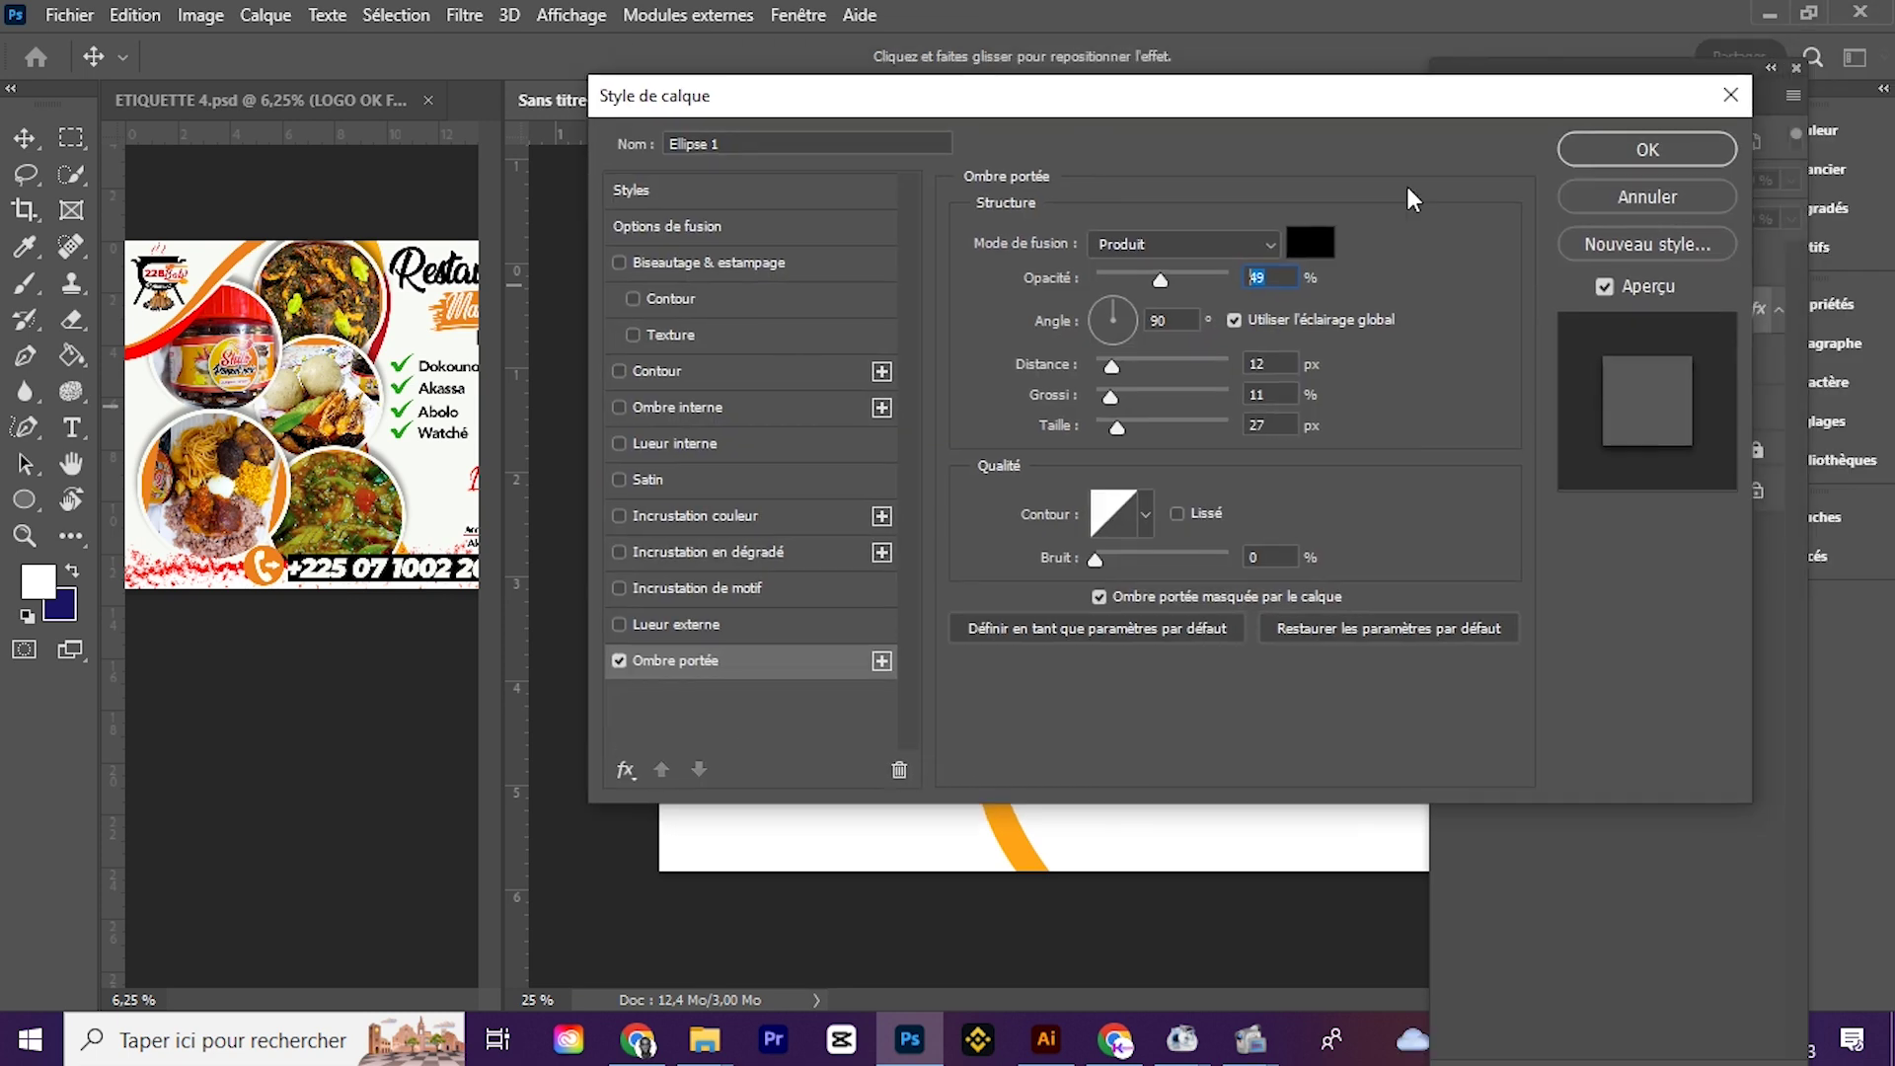
{"action": "left_click", "coordinate": [1584, 150]}
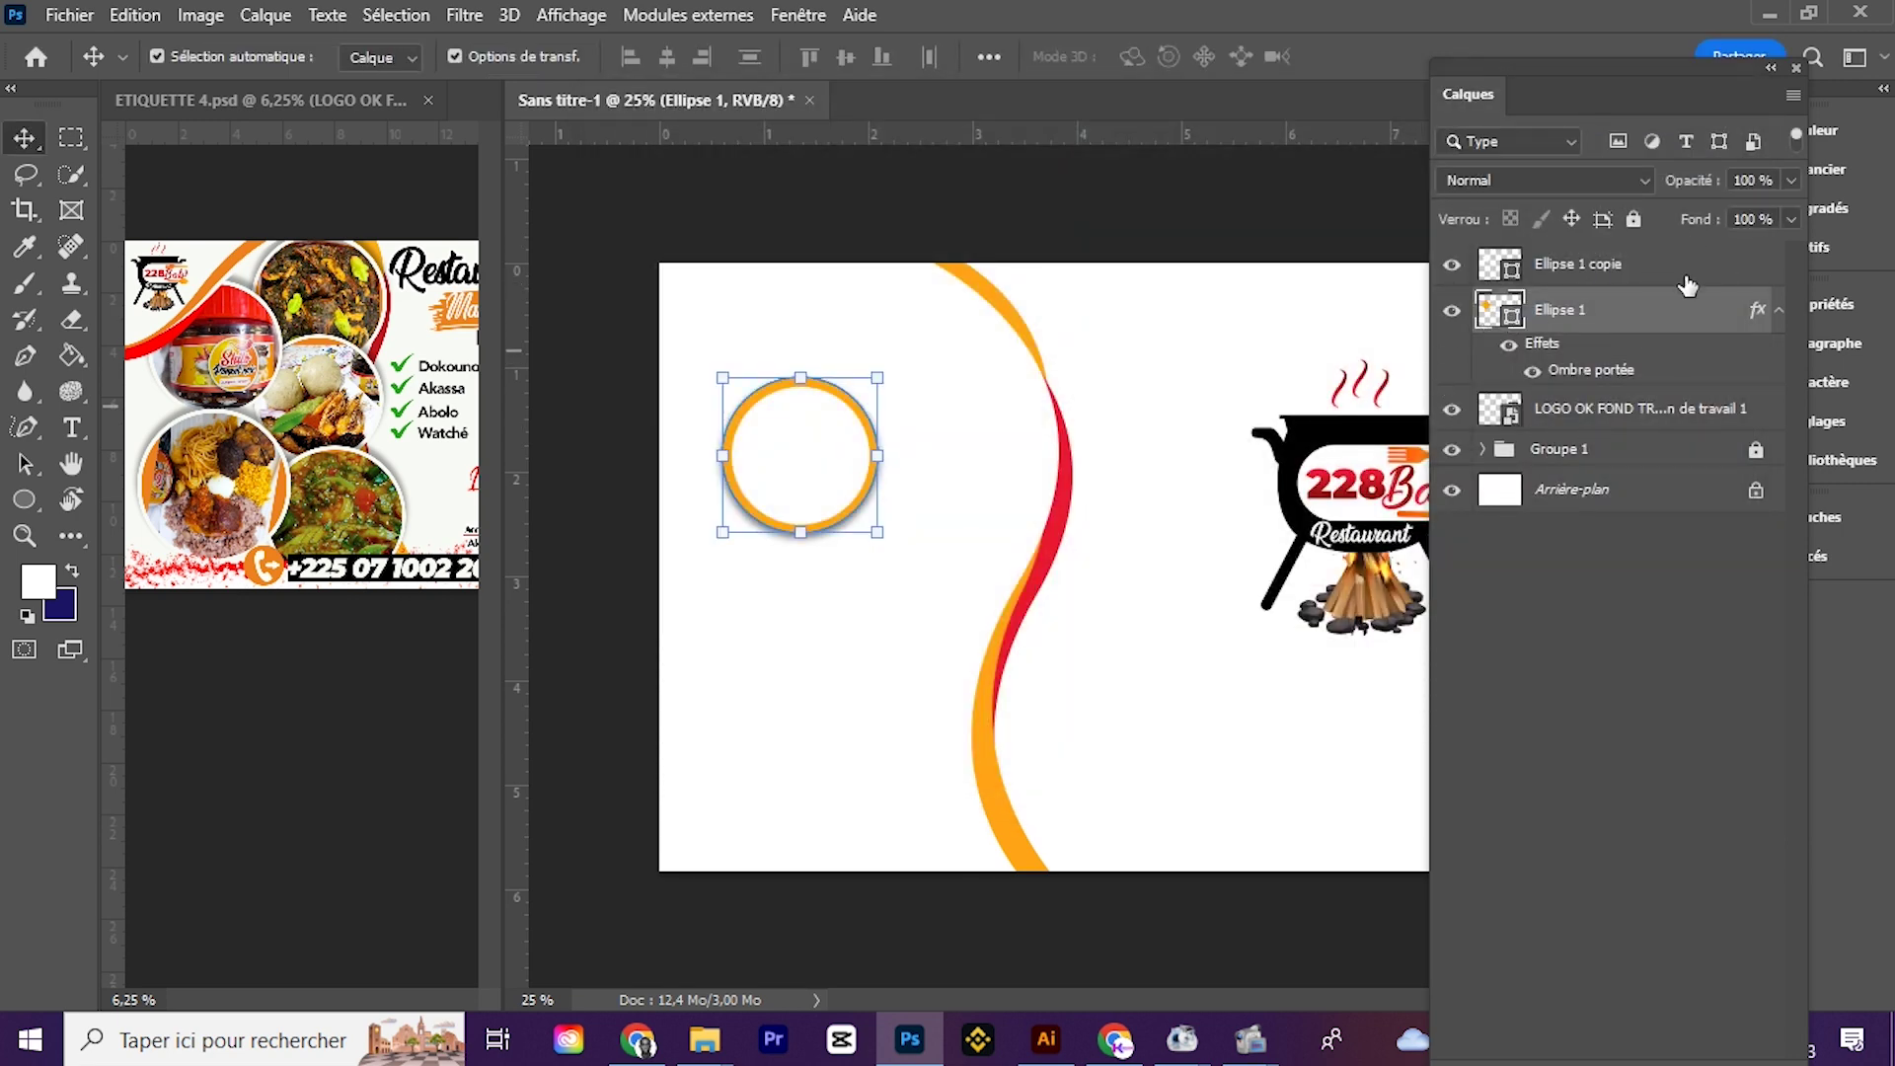
Step: Fill Ellipse 1 with the white Nuancier swatch, then select Ellipse 1 copie
{"action": "left_click_drag", "start_coordinate": [1488, 94], "coordinate": [1298, 329]}
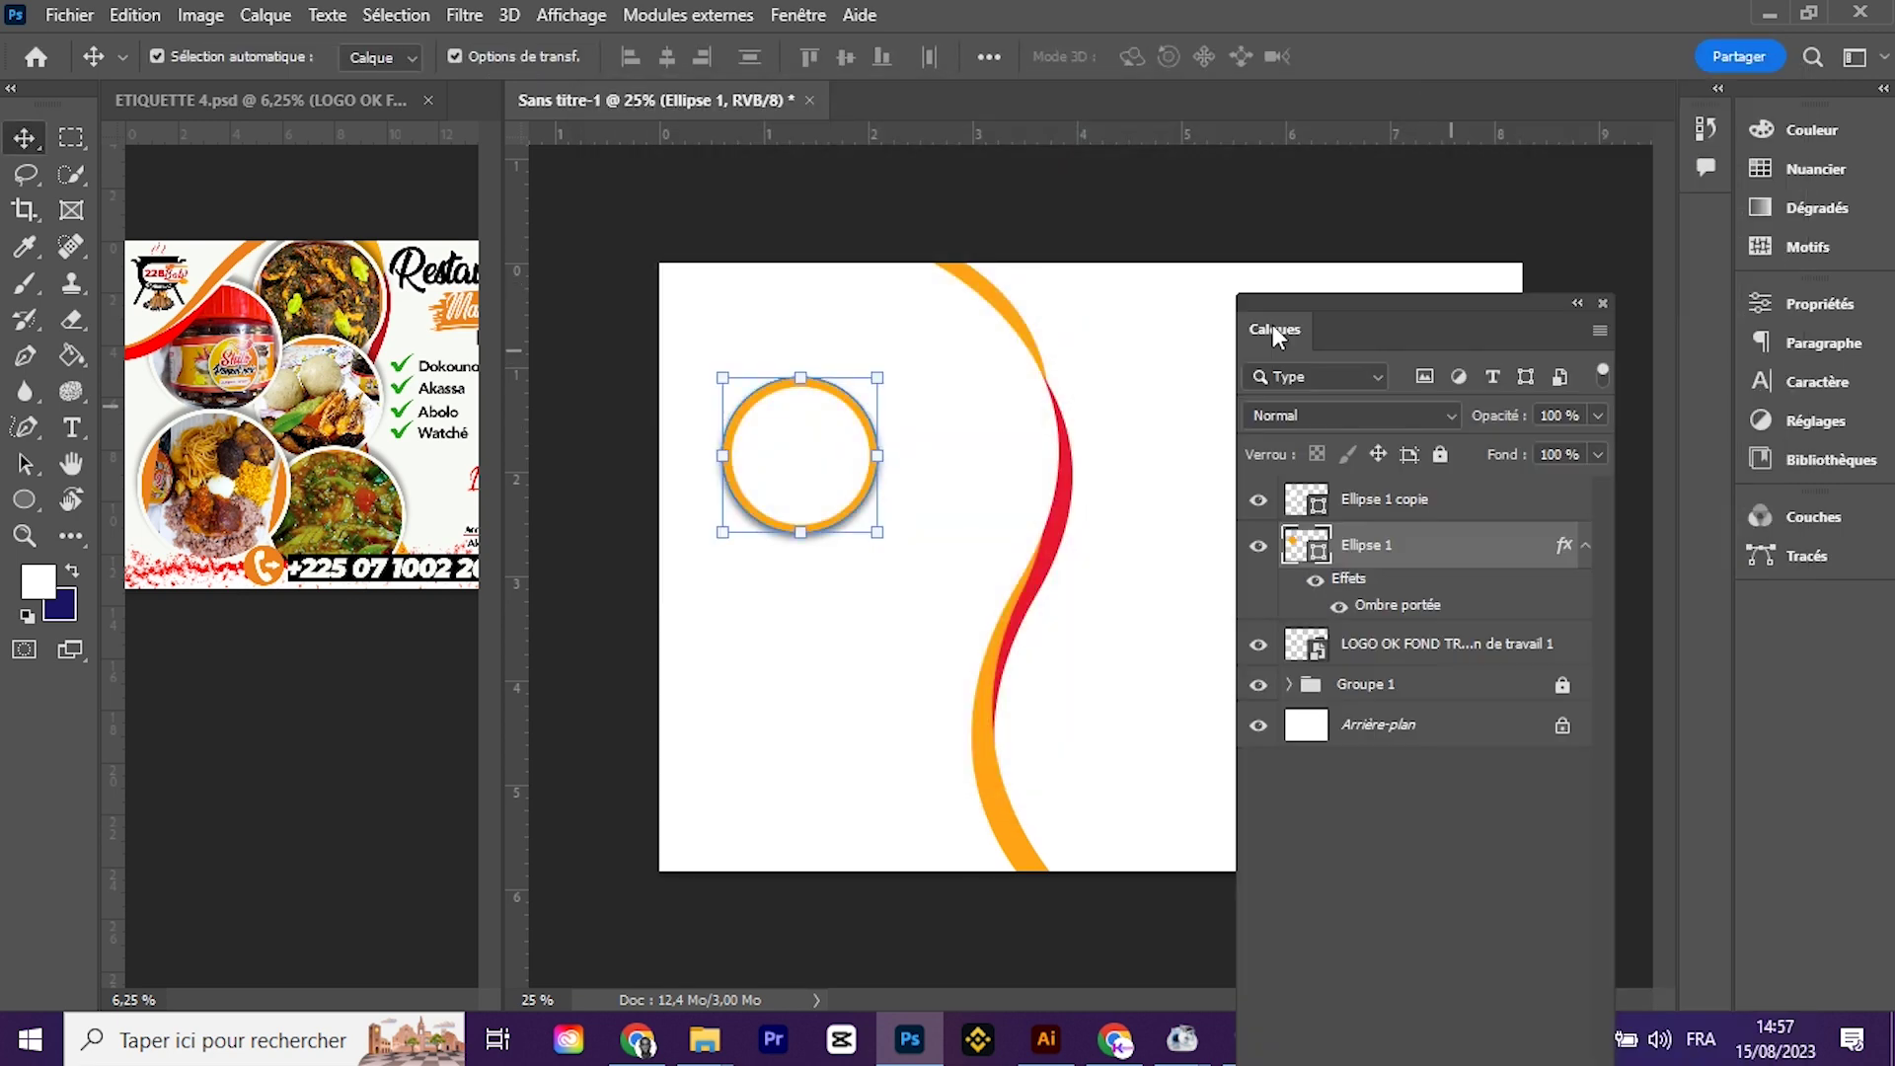
{"action": "left_click", "coordinate": [1788, 168]}
{"action": "left_click", "coordinate": [1431, 208]}
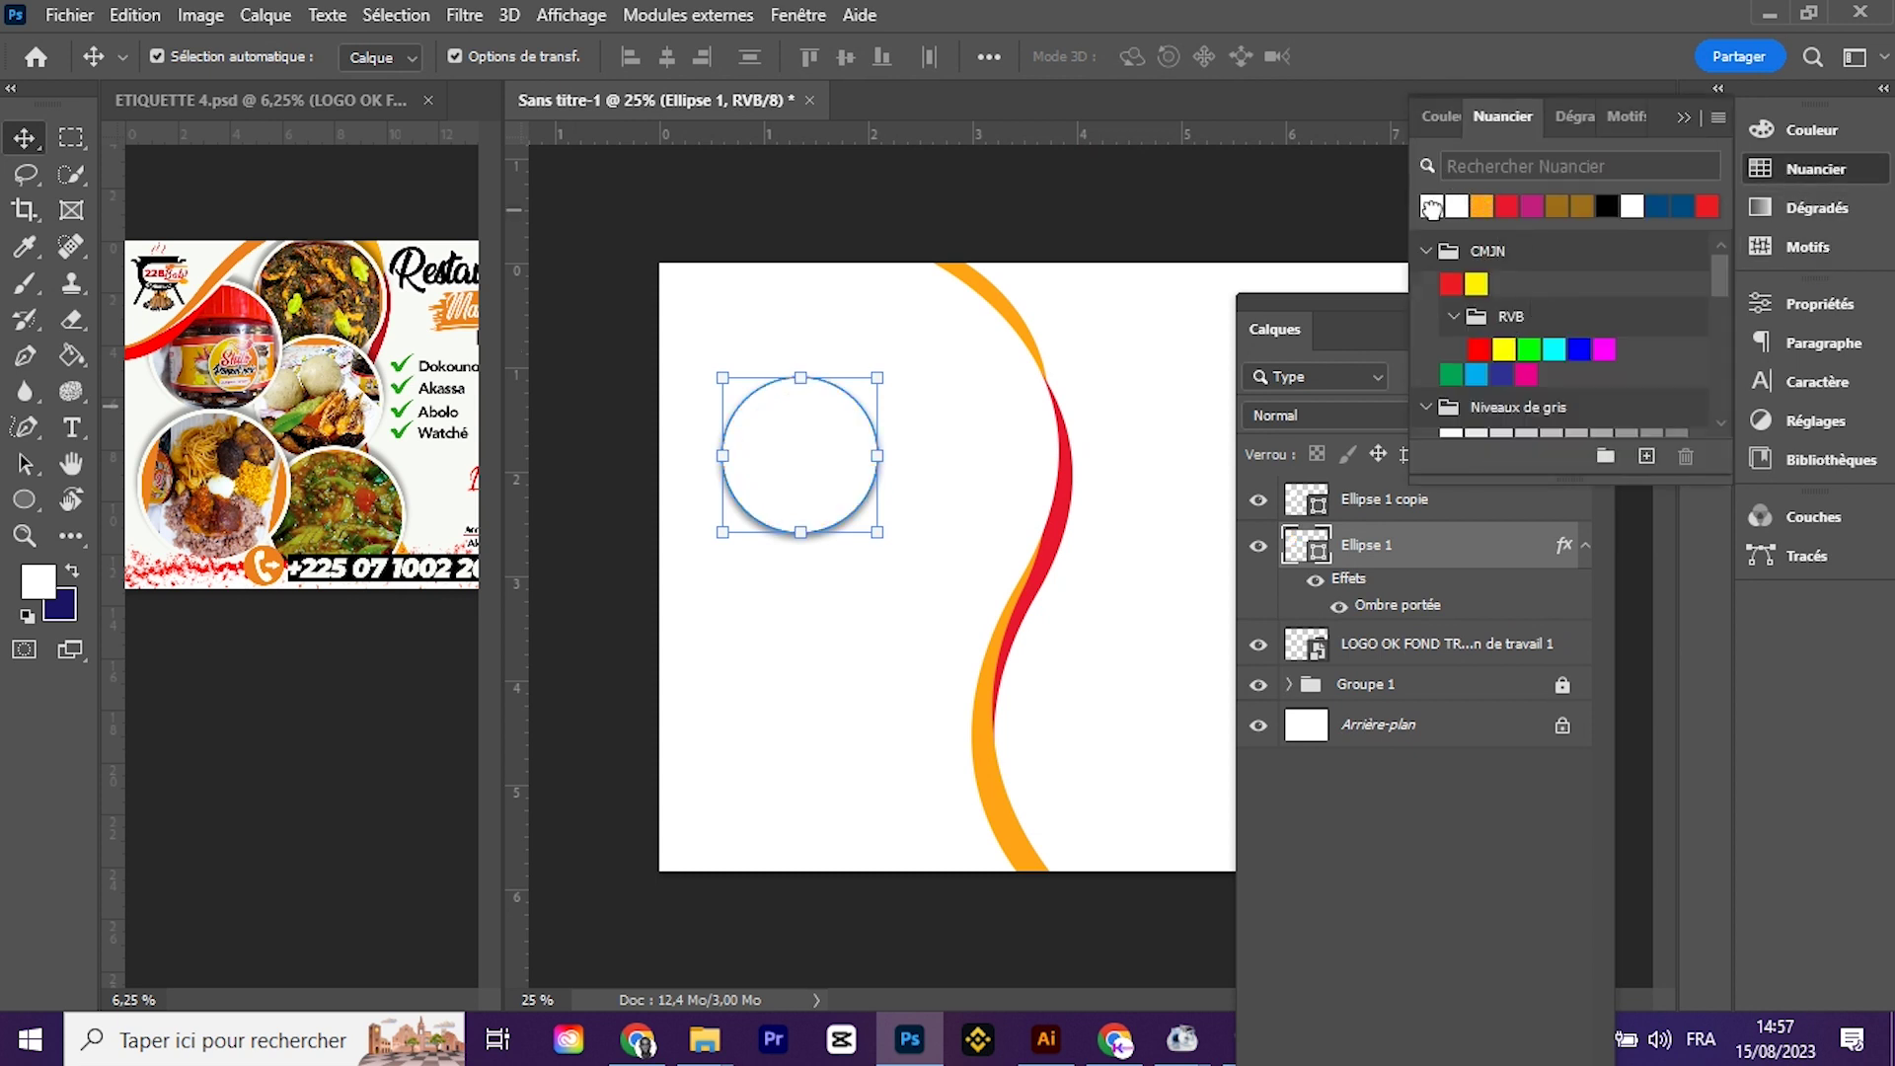
{"action": "left_click", "coordinate": [1194, 507]}
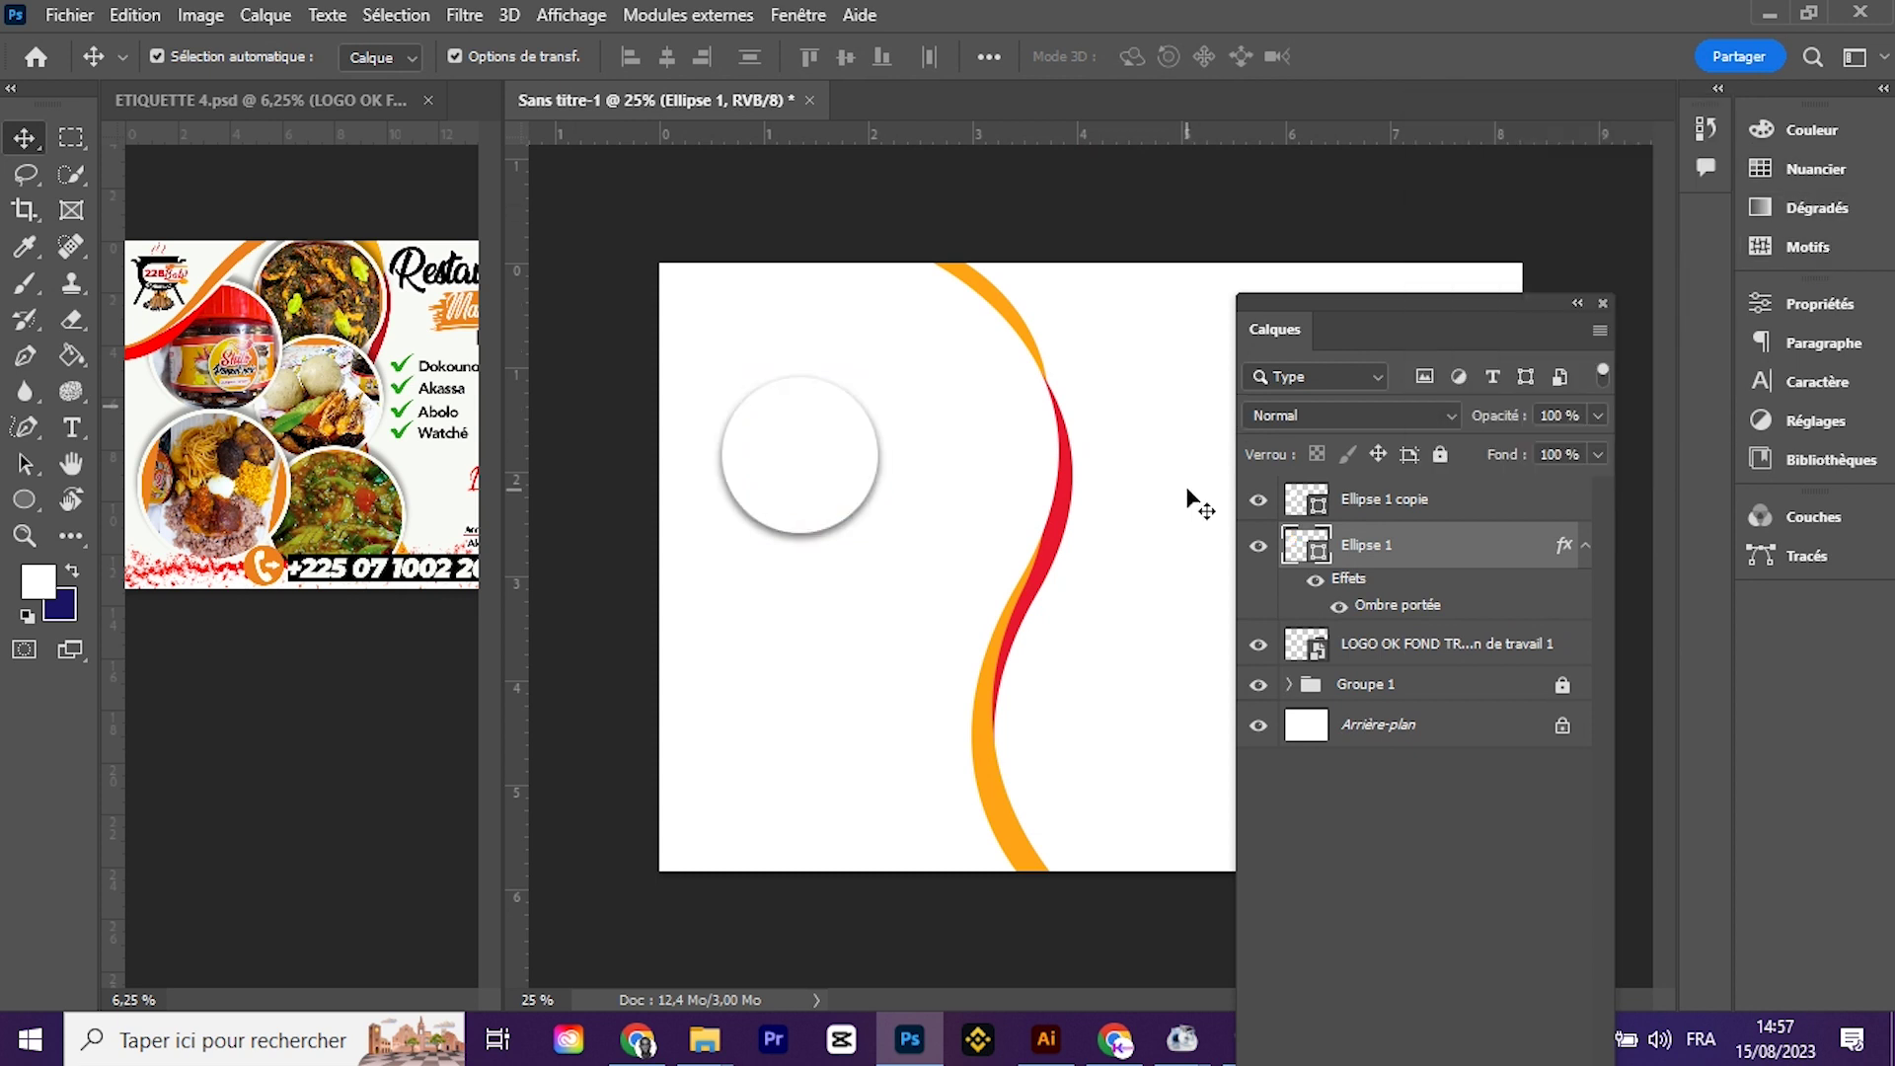
{"action": "left_click", "coordinate": [741, 457]}
{"action": "left_click", "coordinate": [816, 626]}
{"action": "left_click", "coordinate": [792, 483]}
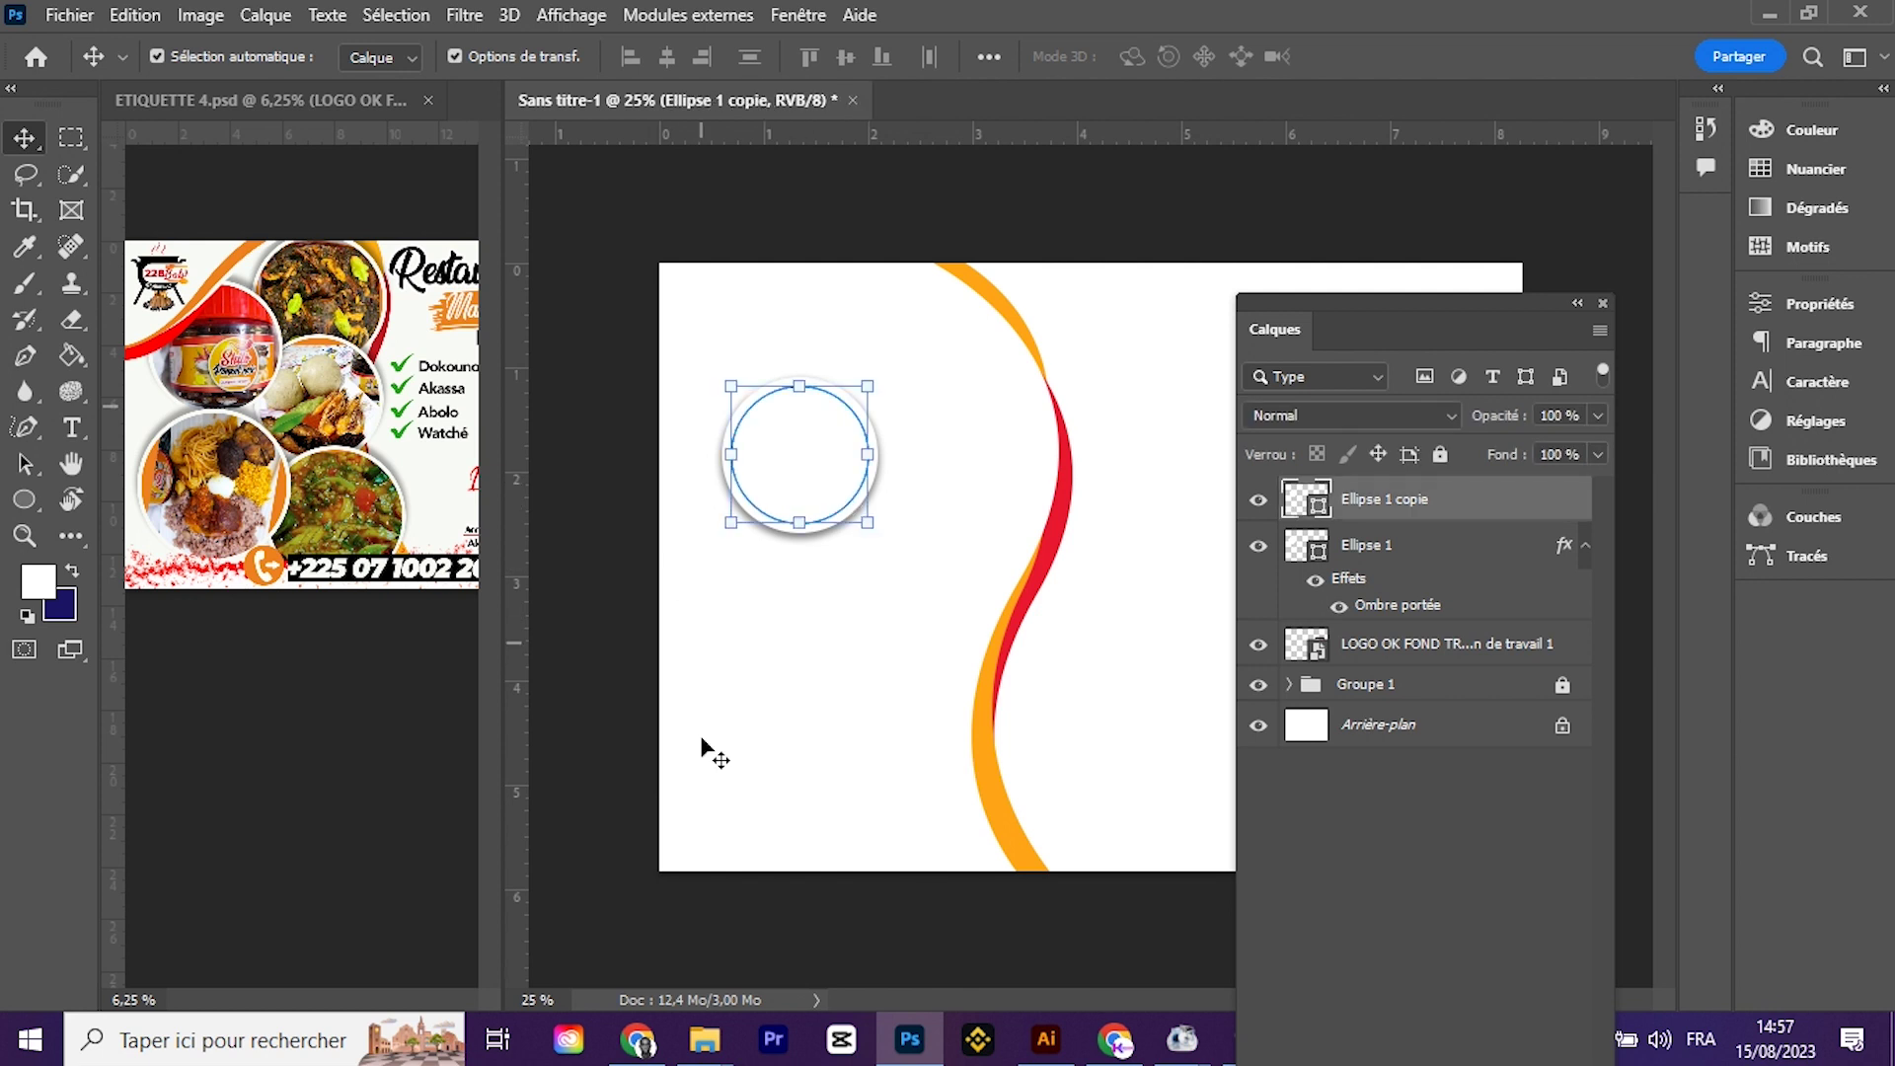
{"action": "left_click", "coordinate": [705, 1039]}
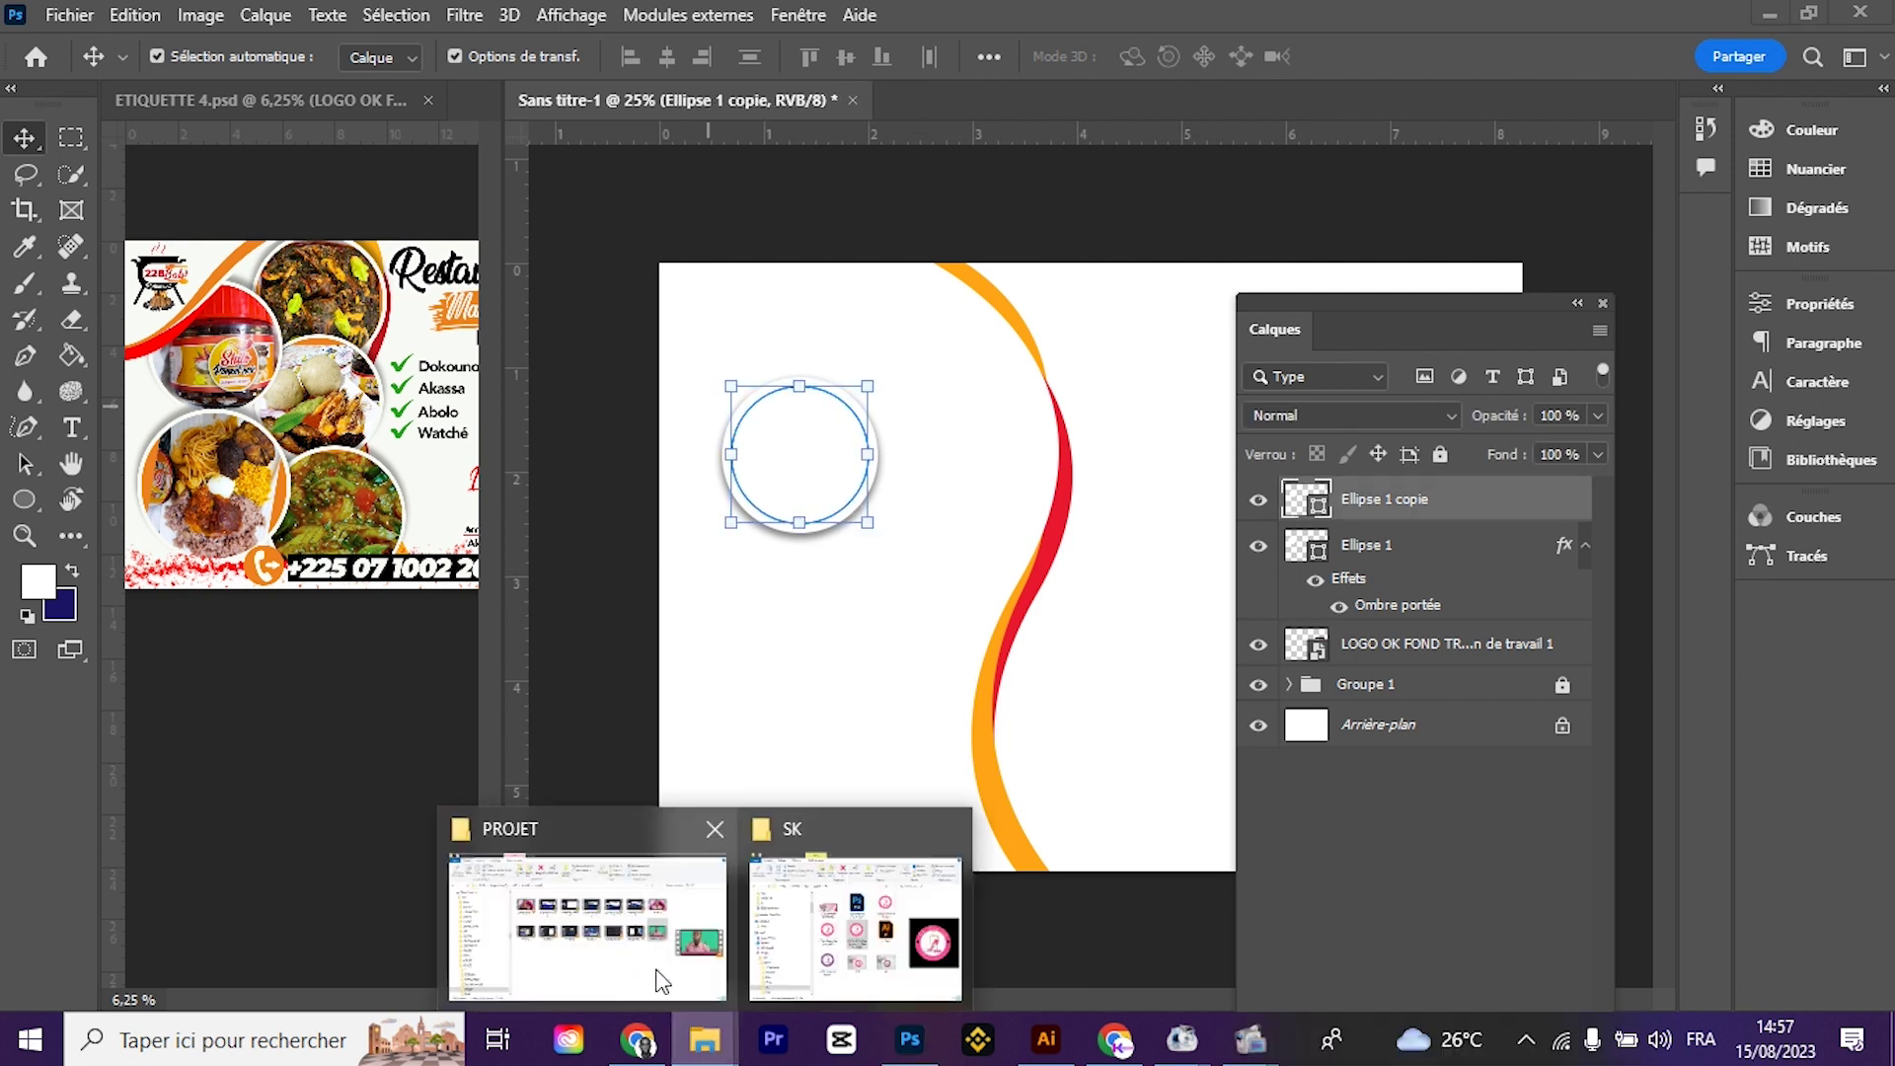
Step: Import and embed the WhatsApp jar photo from Bureau > ETIQUETTE
{"action": "left_click", "coordinate": [70, 14]}
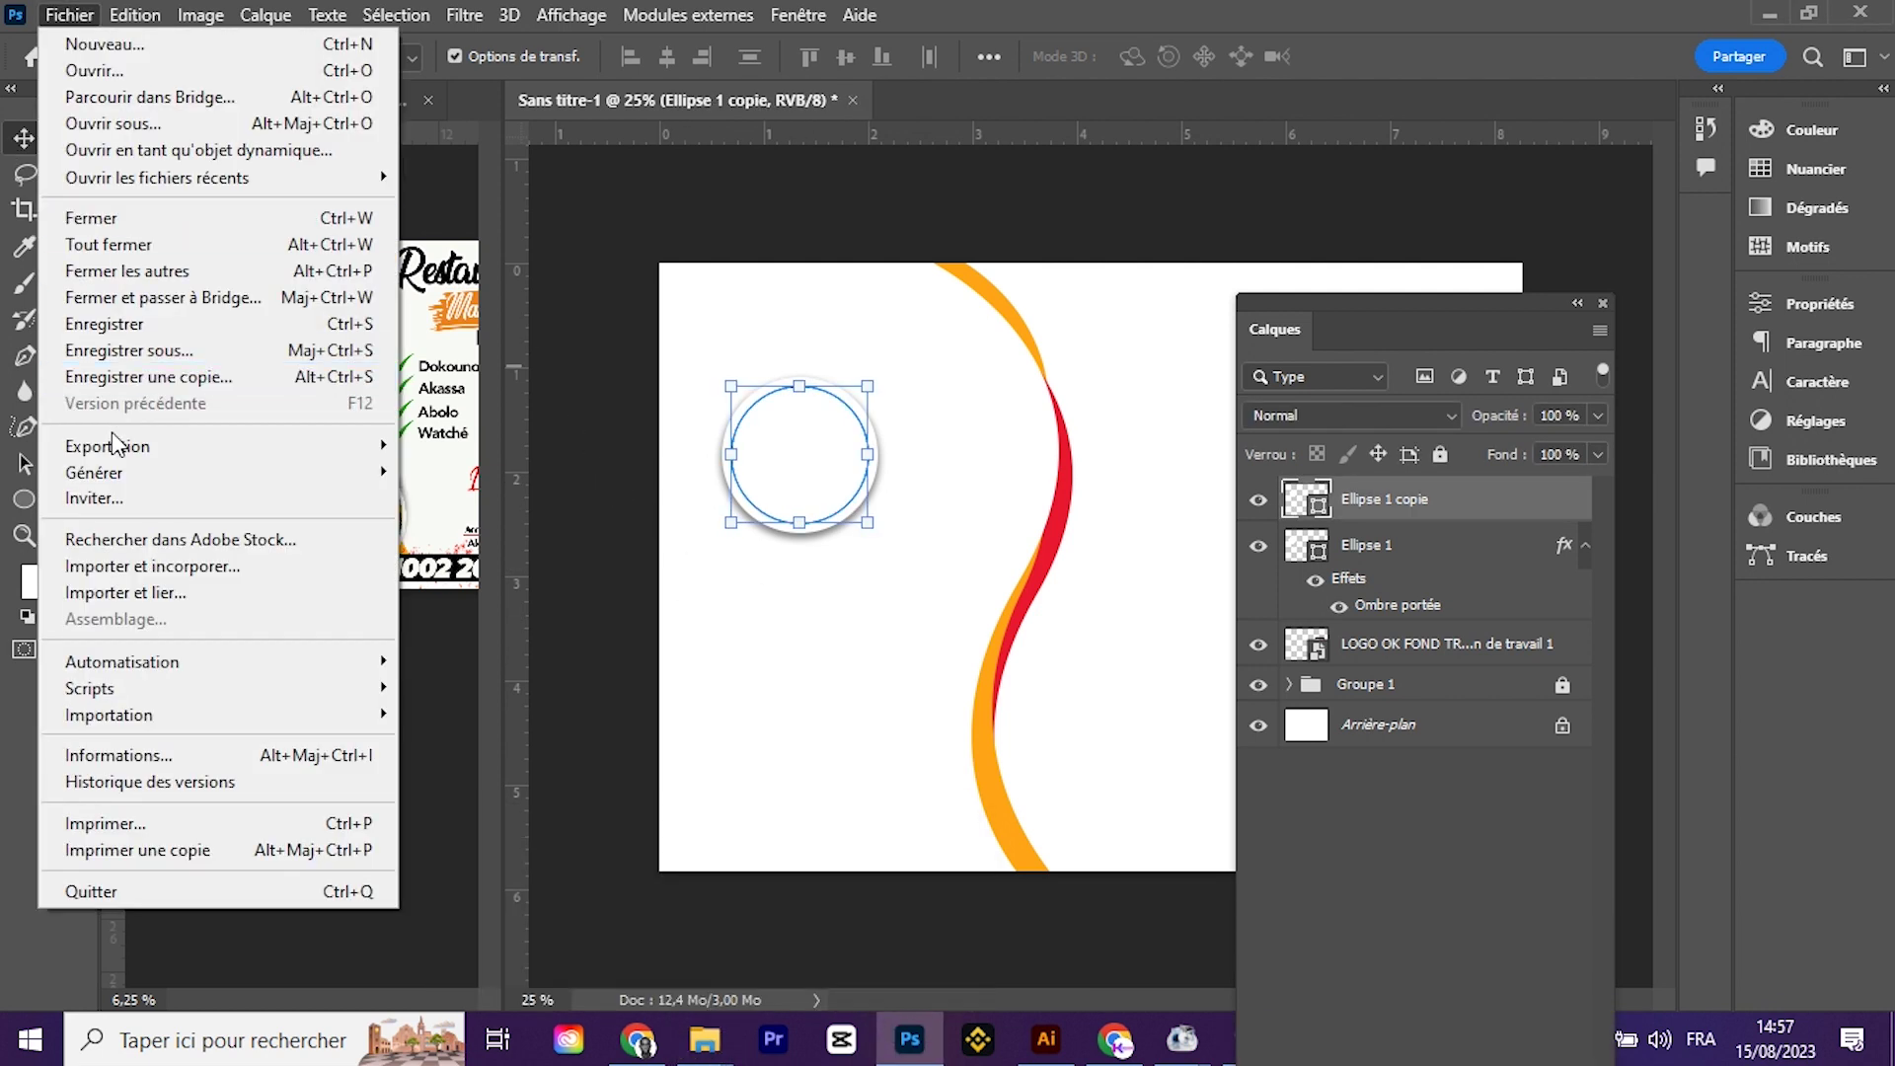
{"action": "left_click", "coordinate": [114, 568]}
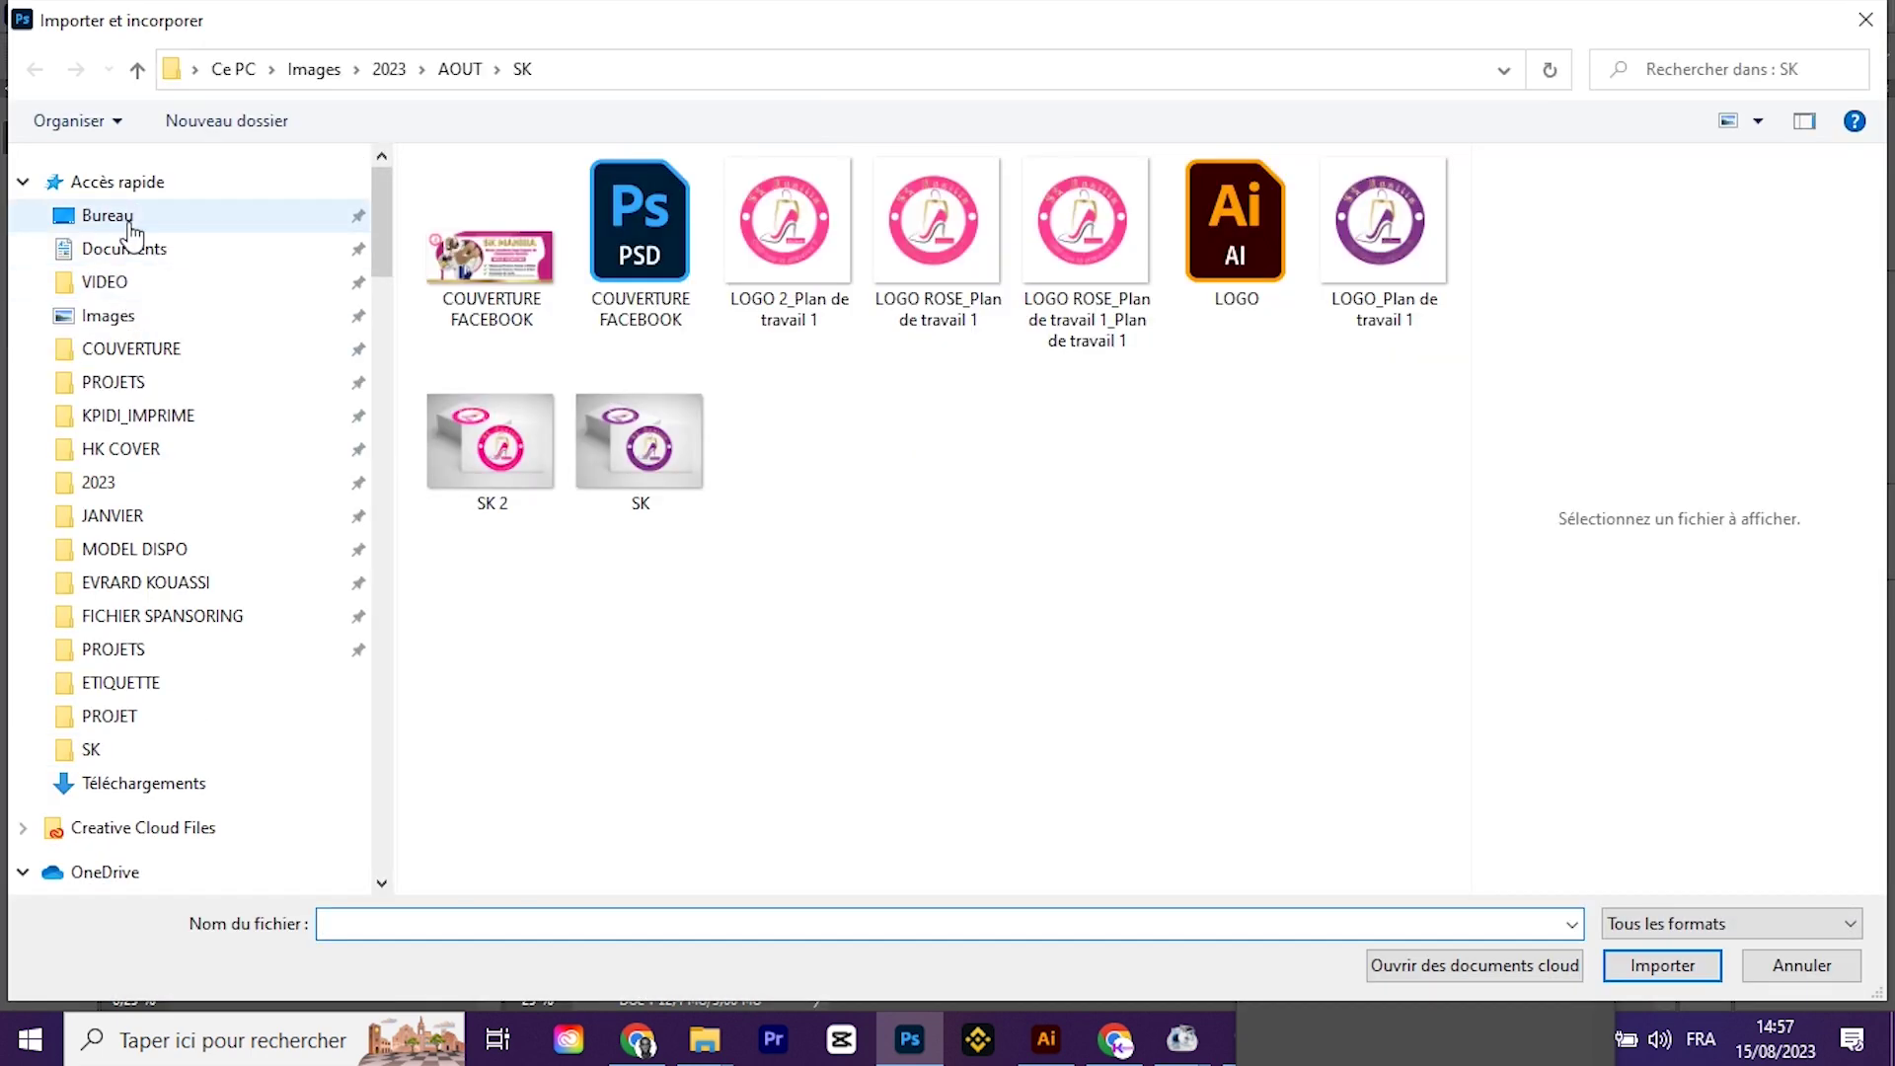
{"action": "left_click", "coordinate": [106, 215]}
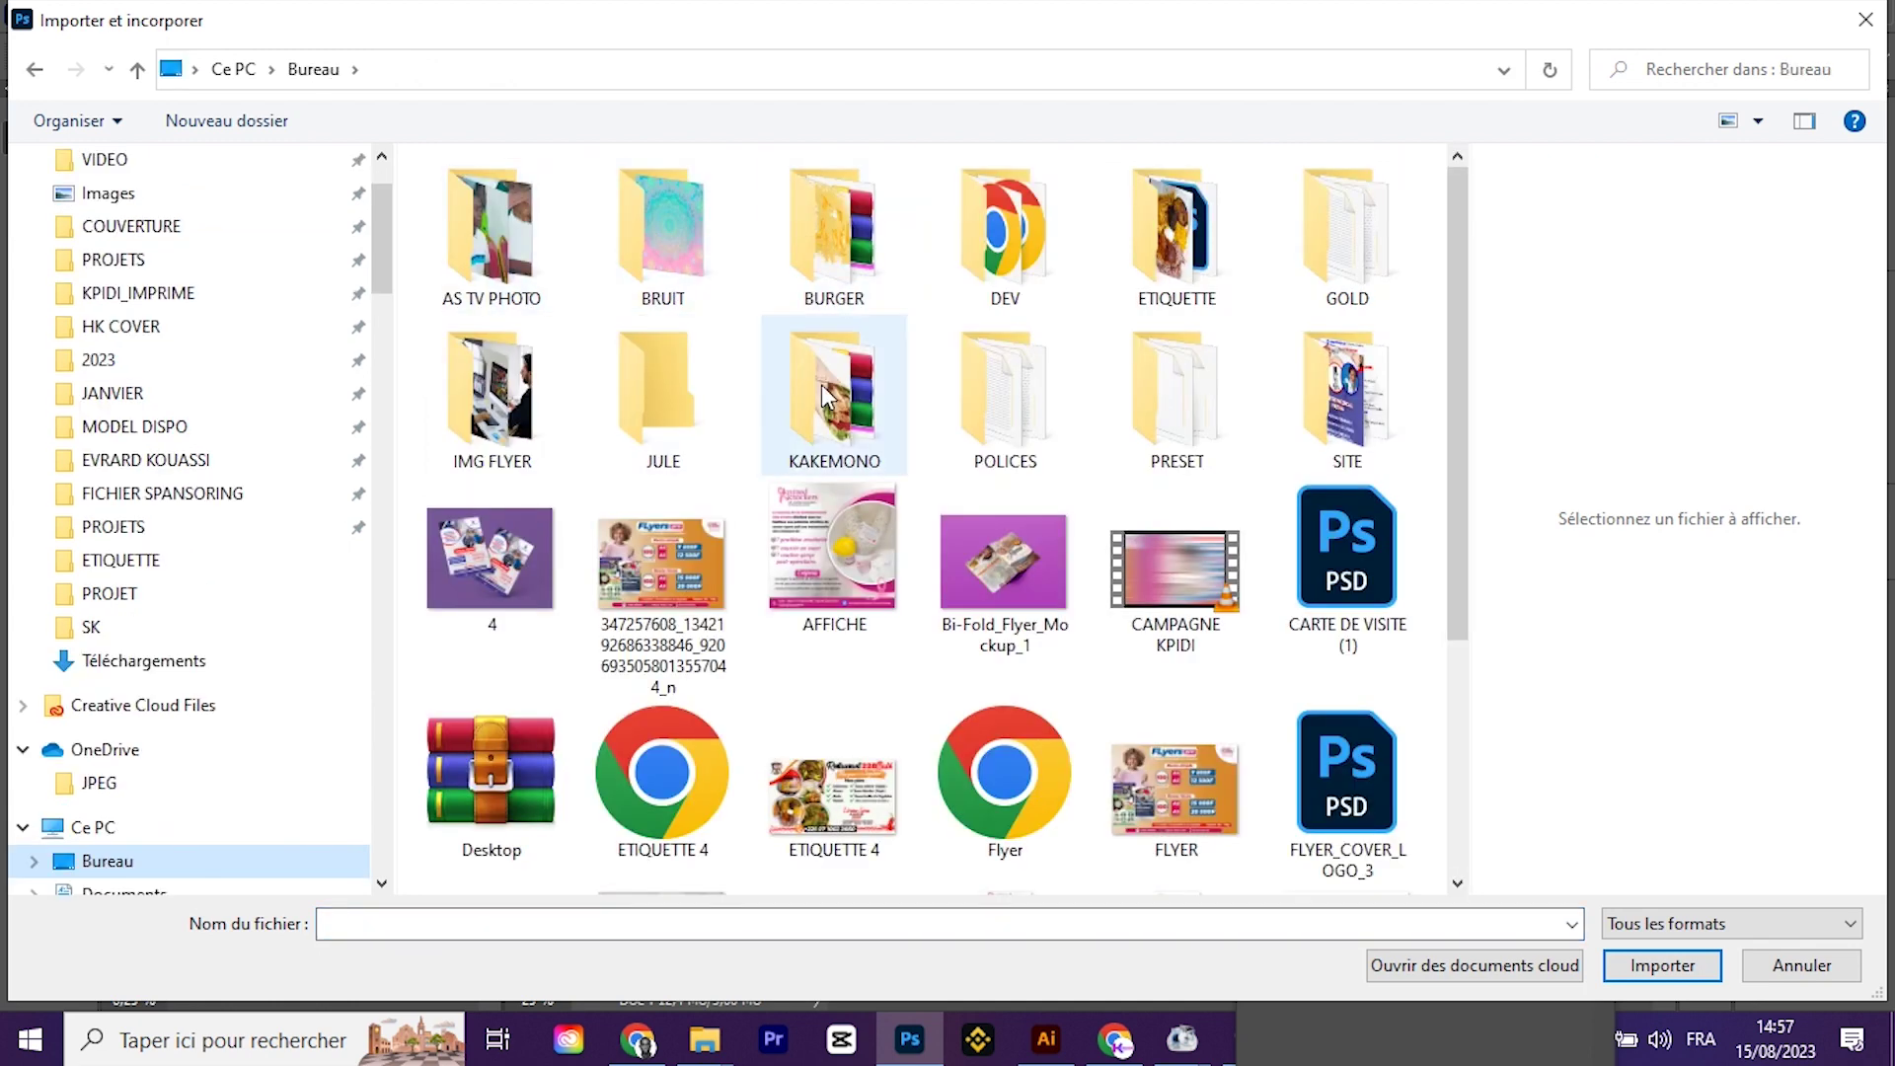
{"action": "double_click", "coordinate": [1174, 237]}
{"action": "left_click", "coordinate": [1246, 232]}
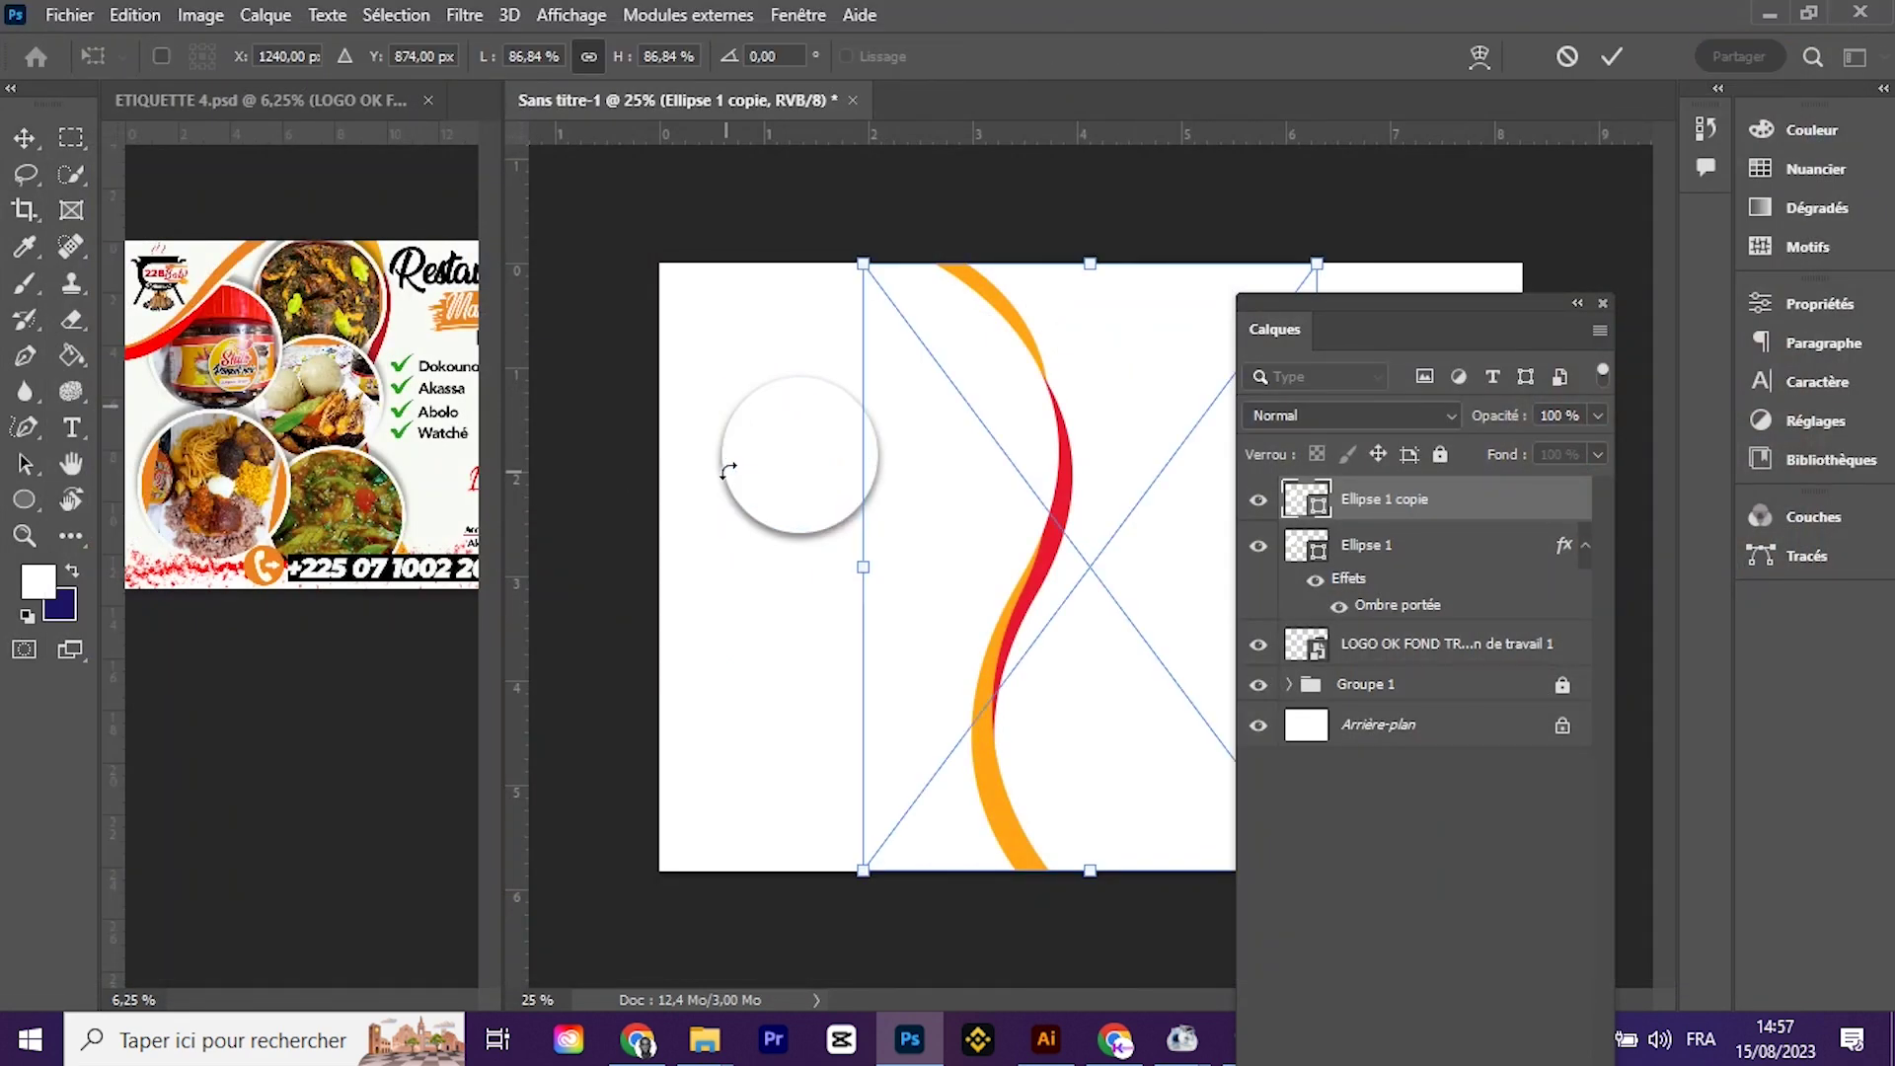
Step: Scale the jar photo to about 25% and place it over the white circle
{"action": "left_click_drag", "start_coordinate": [945, 459], "coordinate": [813, 459]}
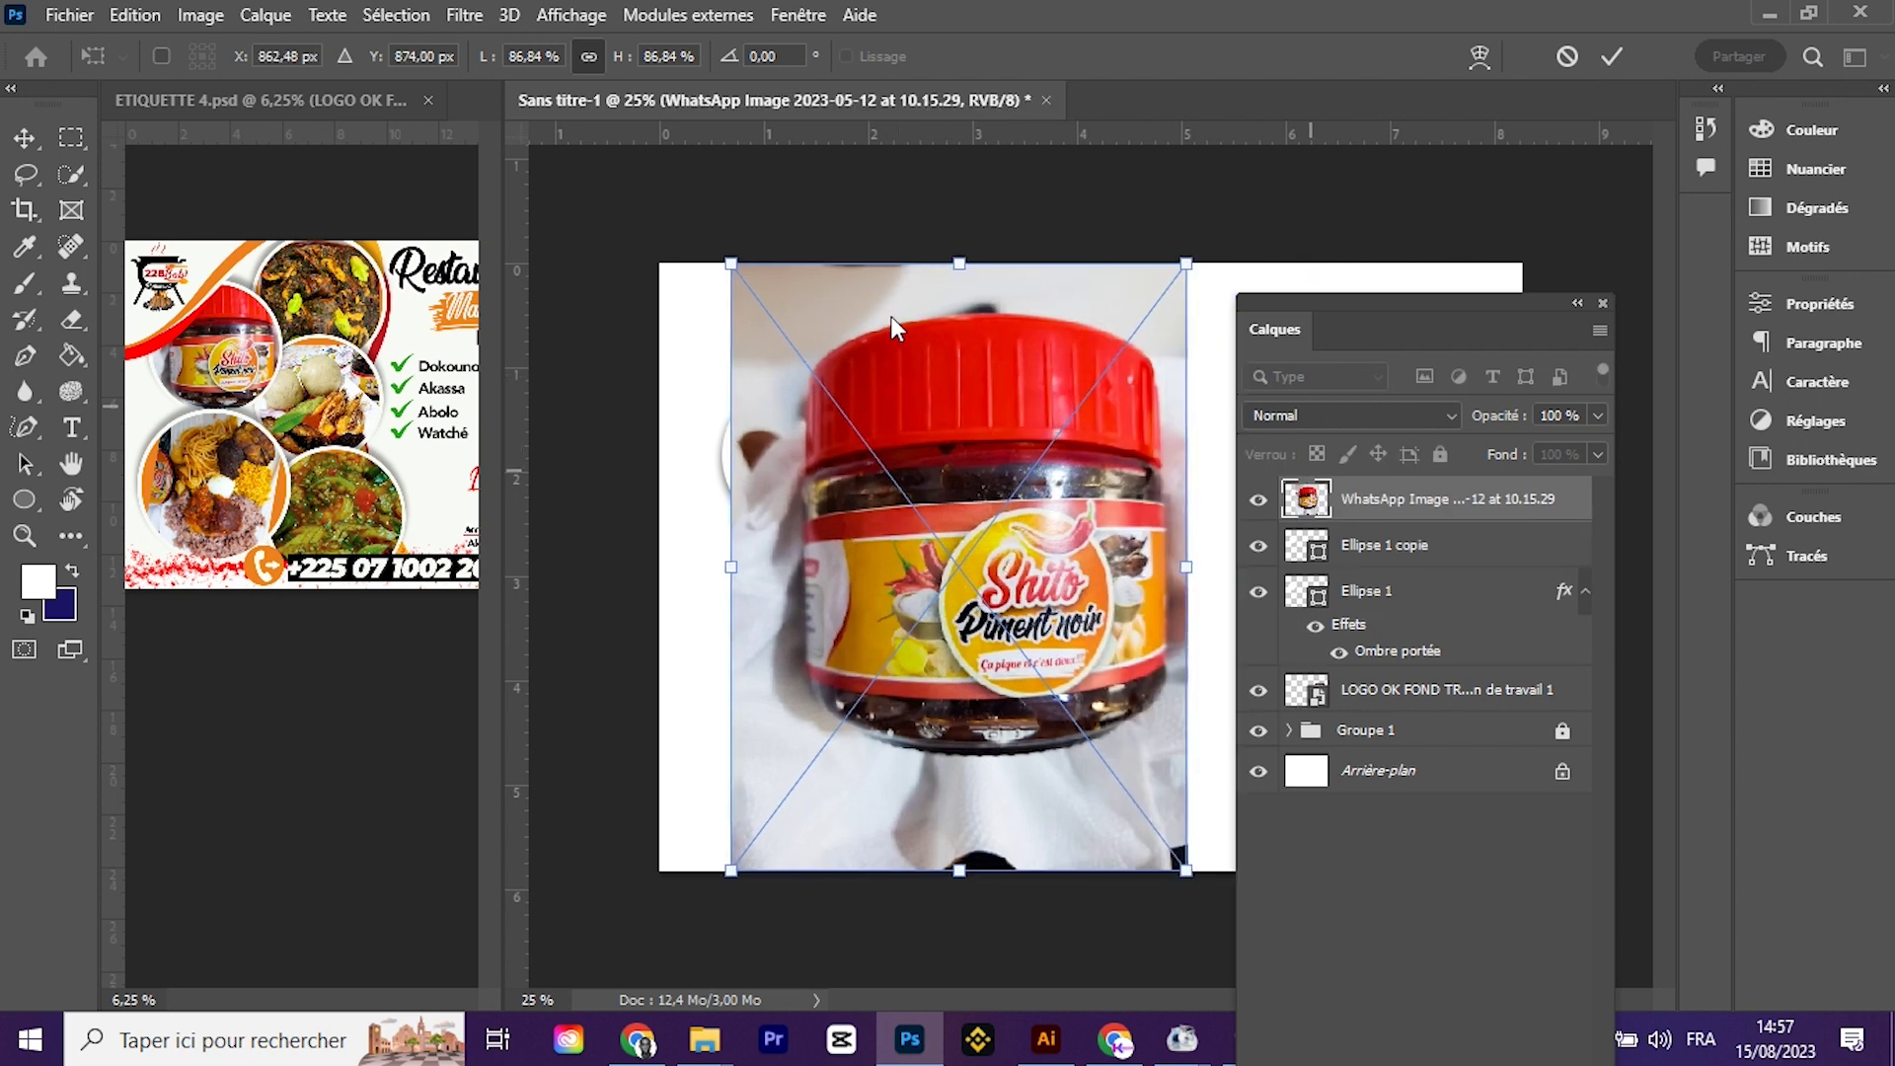
{"action": "left_click_drag", "start_coordinate": [732, 263], "coordinate": [1020, 650]}
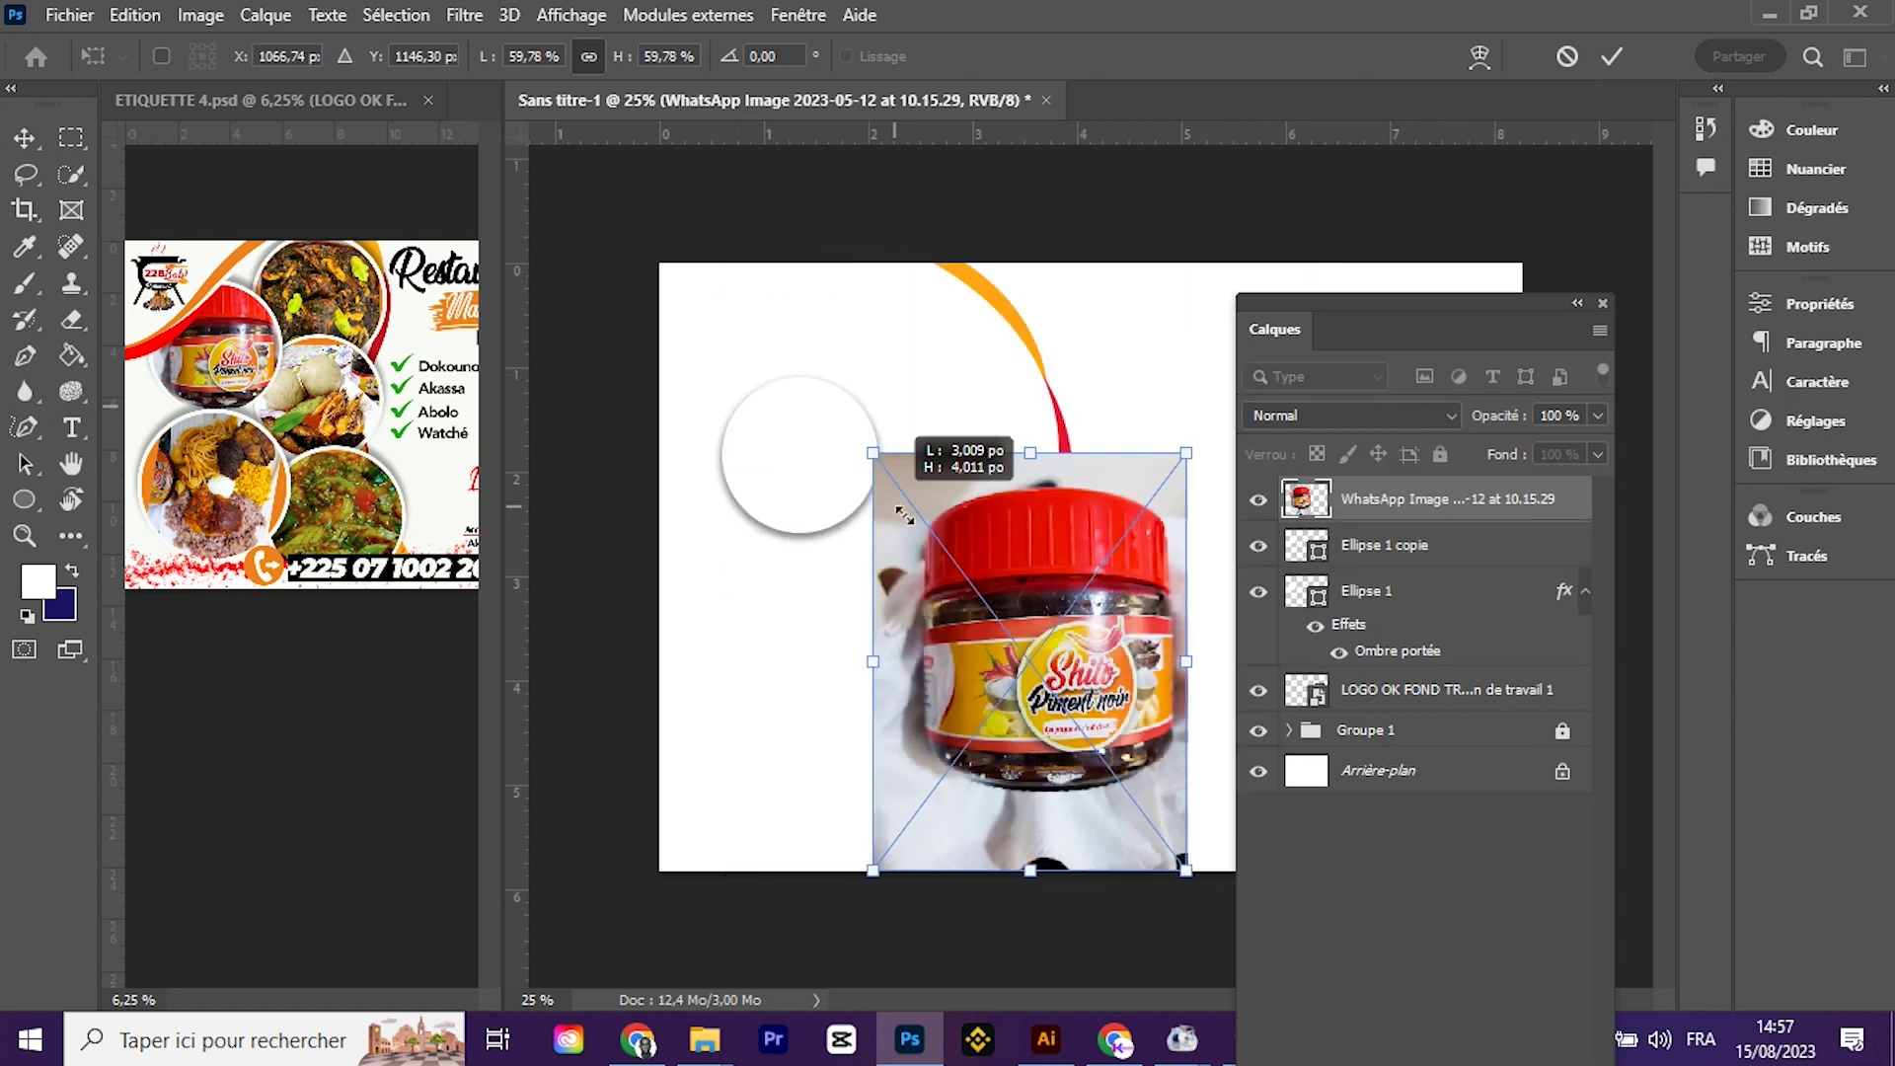
{"action": "left_click_drag", "start_coordinate": [1026, 671], "coordinate": [723, 374]}
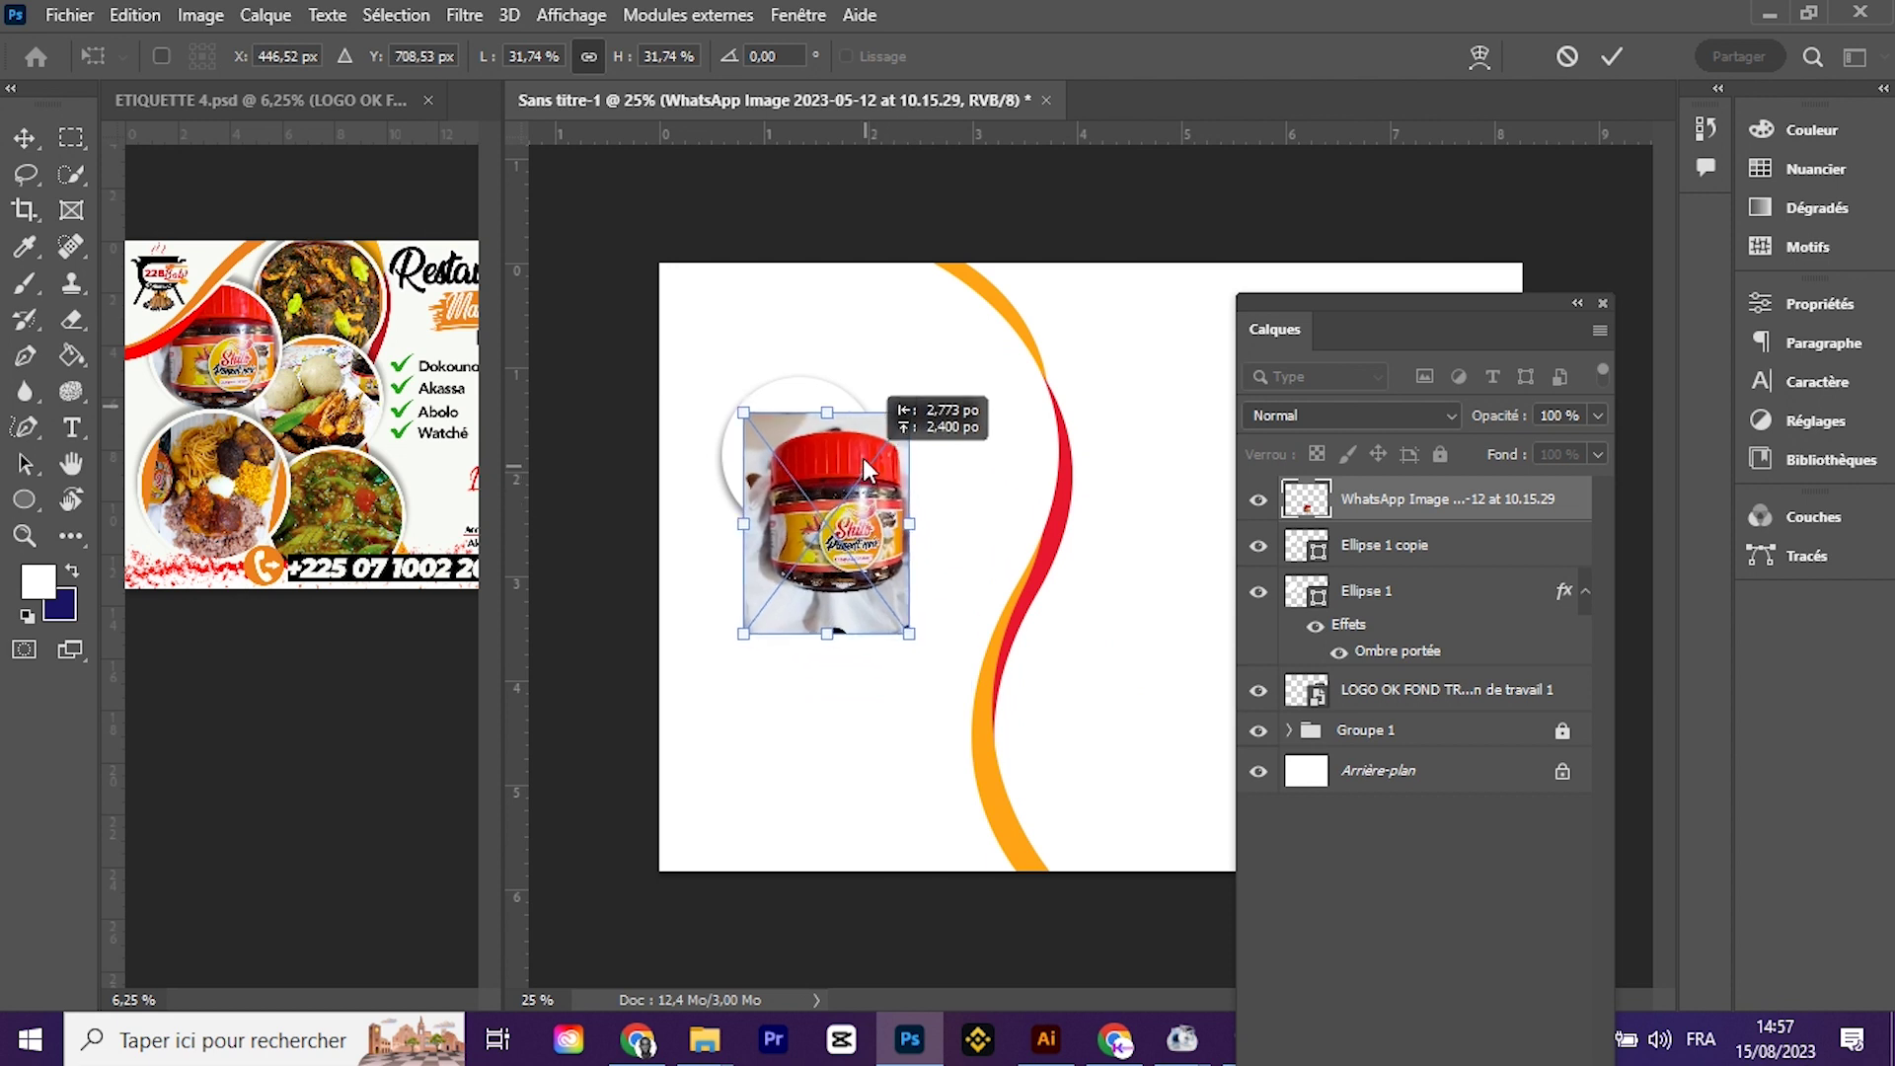
{"action": "left_click_drag", "start_coordinate": [881, 353], "coordinate": [854, 383]}
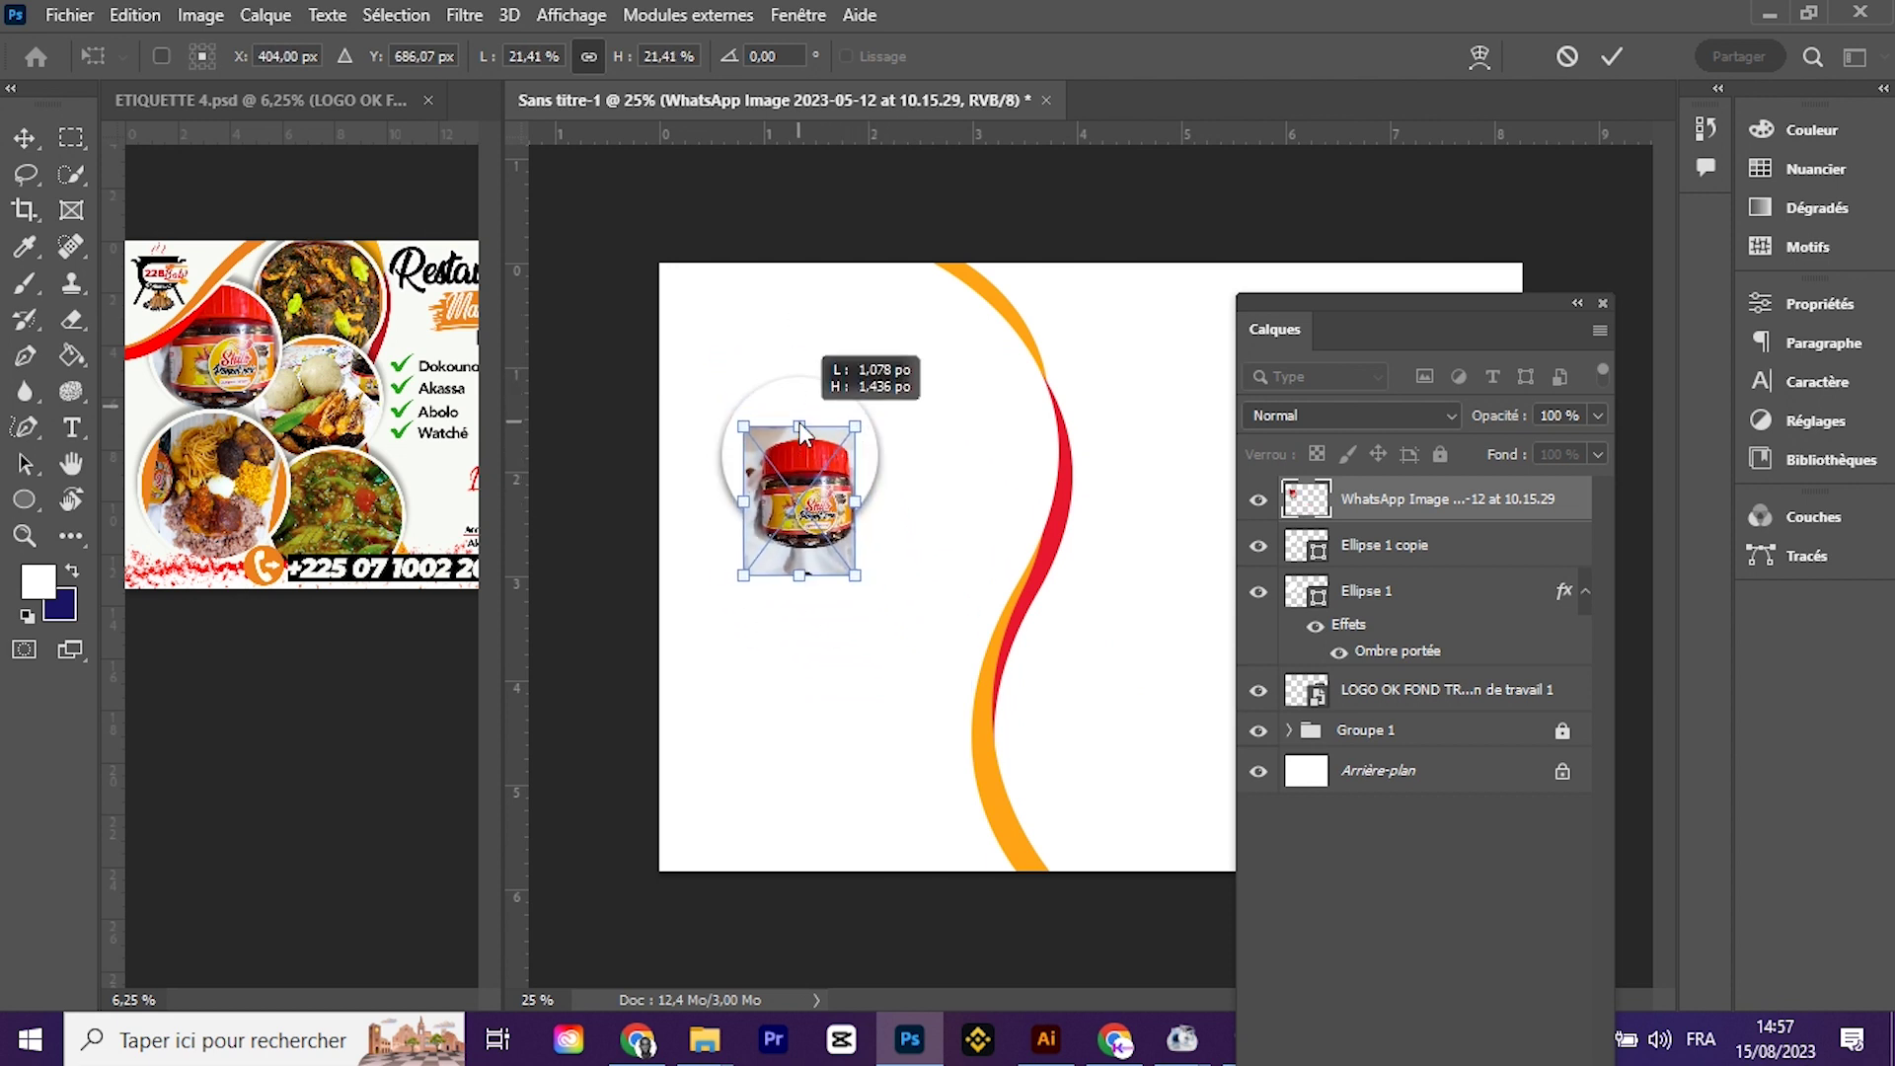
{"action": "left_click_drag", "start_coordinate": [815, 483], "coordinate": [822, 562]}
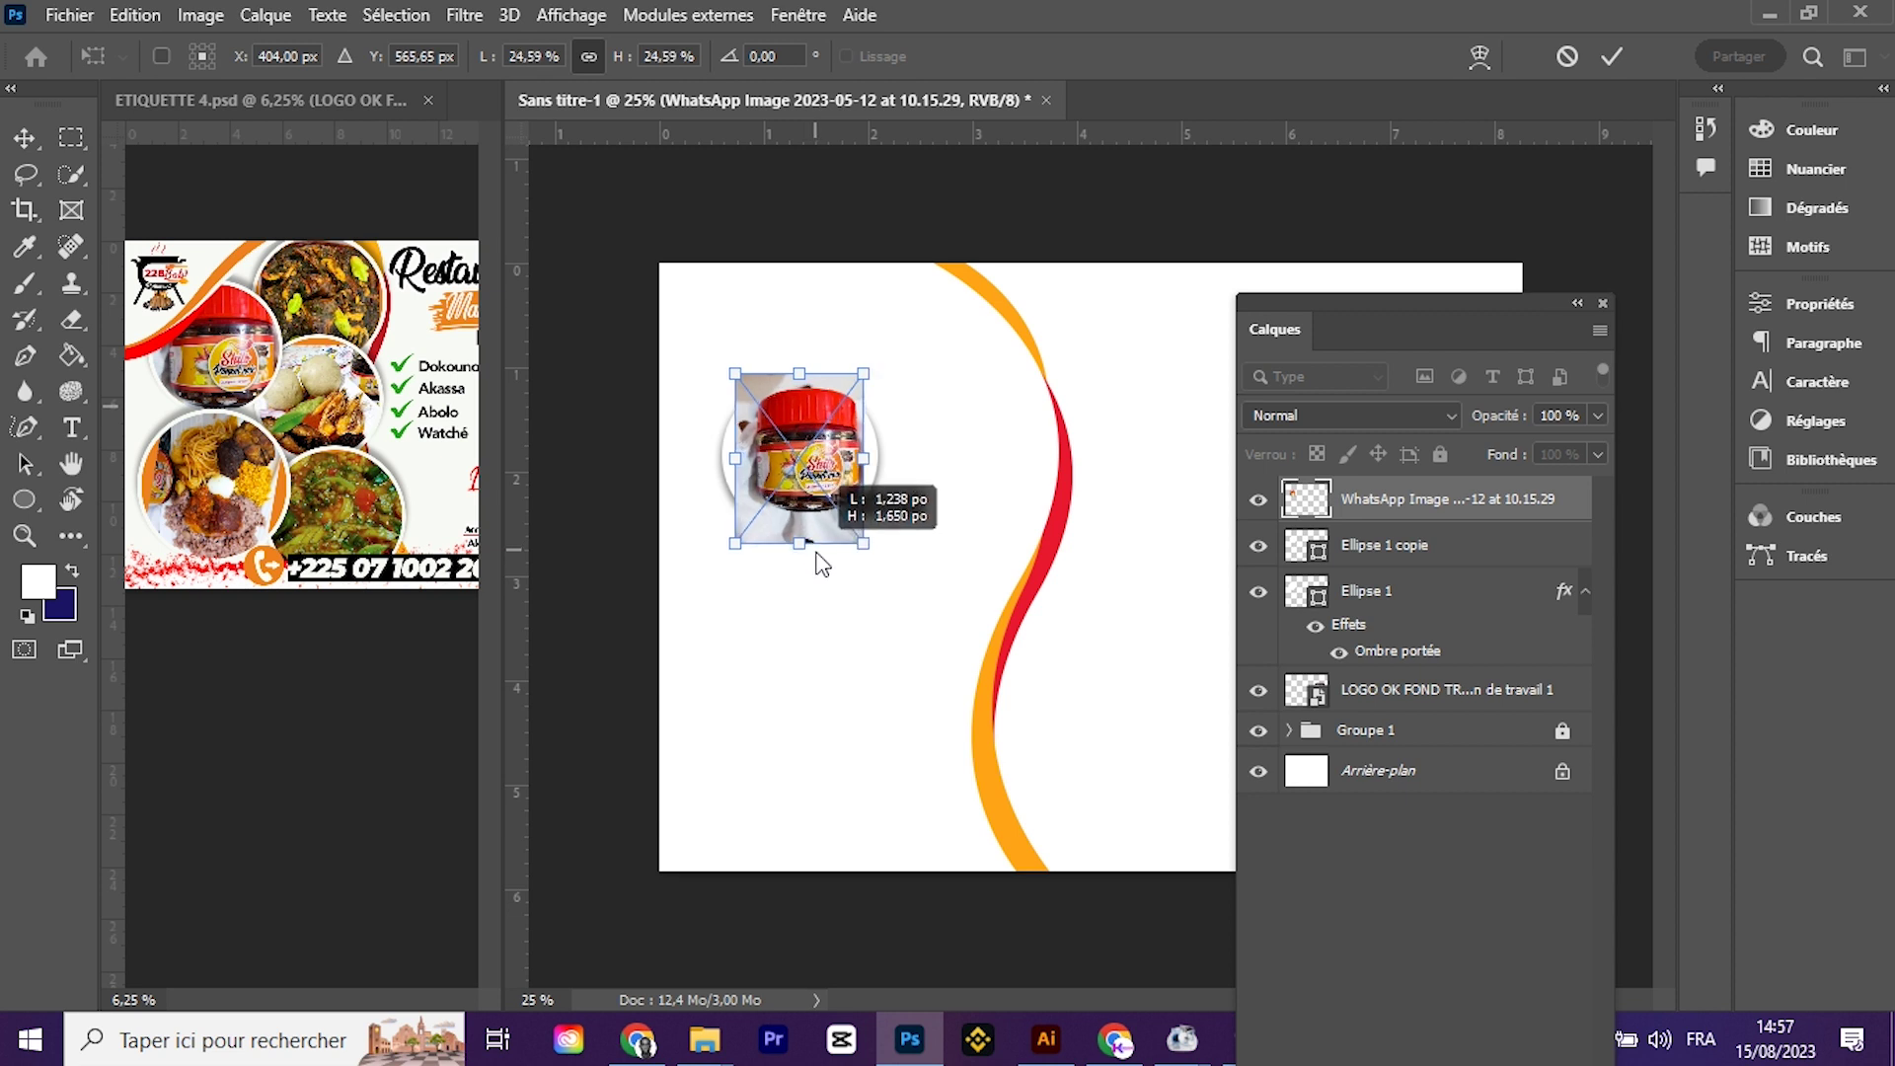
{"action": "key", "text": "Return"}
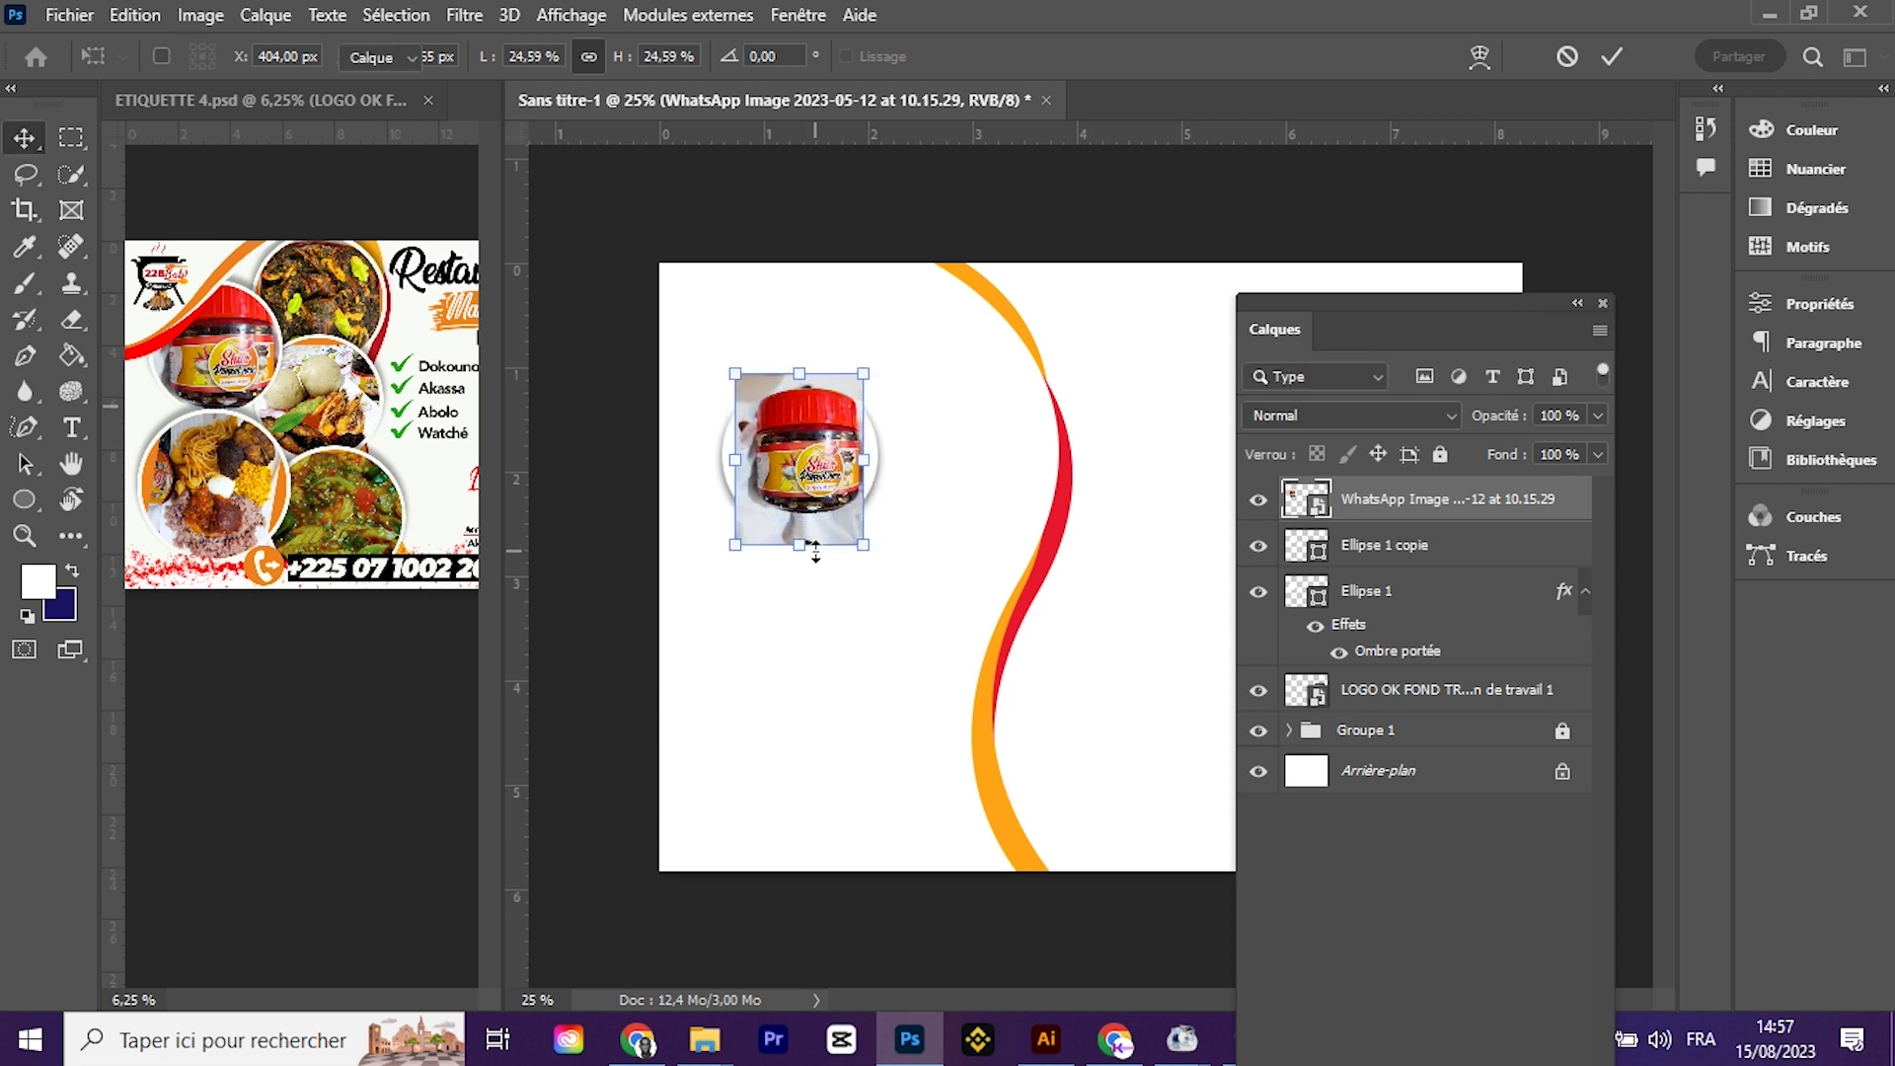
{"action": "left_click", "coordinate": [1396, 549]}
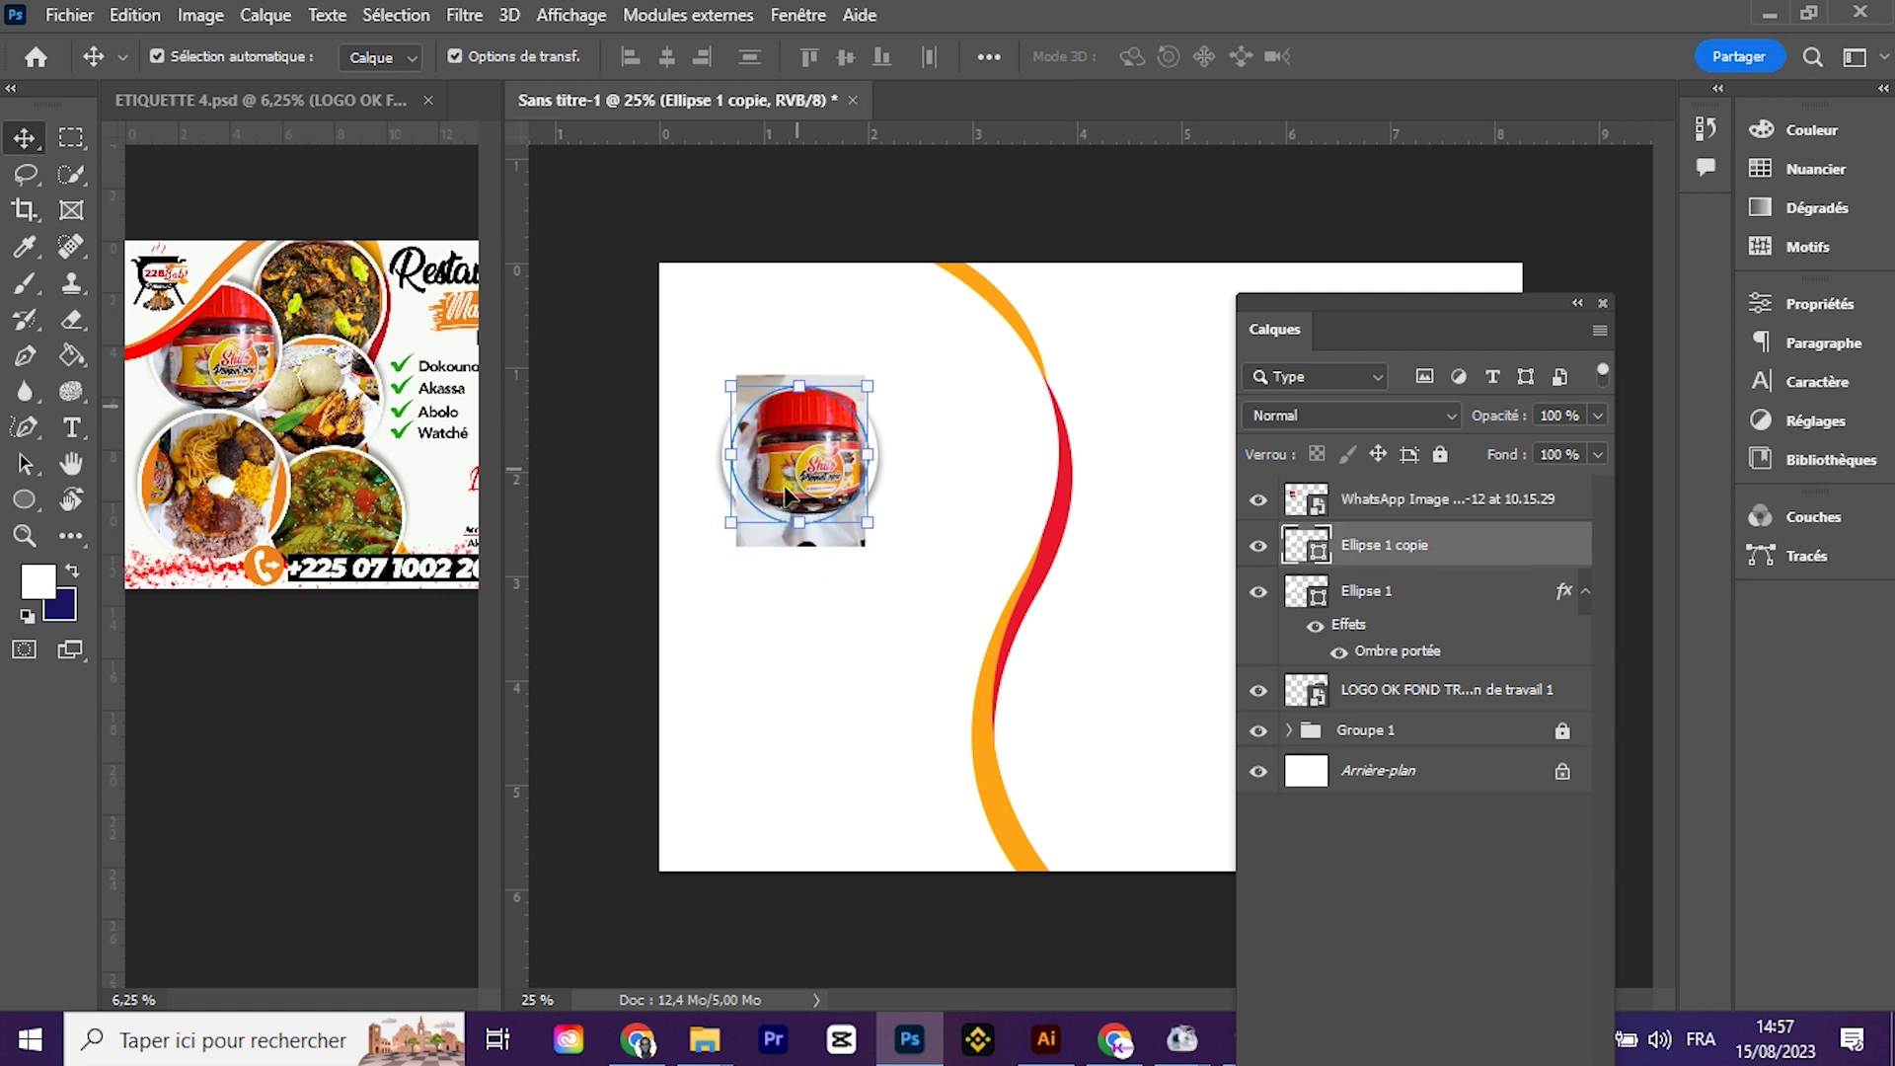
{"action": "left_click", "coordinate": [1360, 503]}
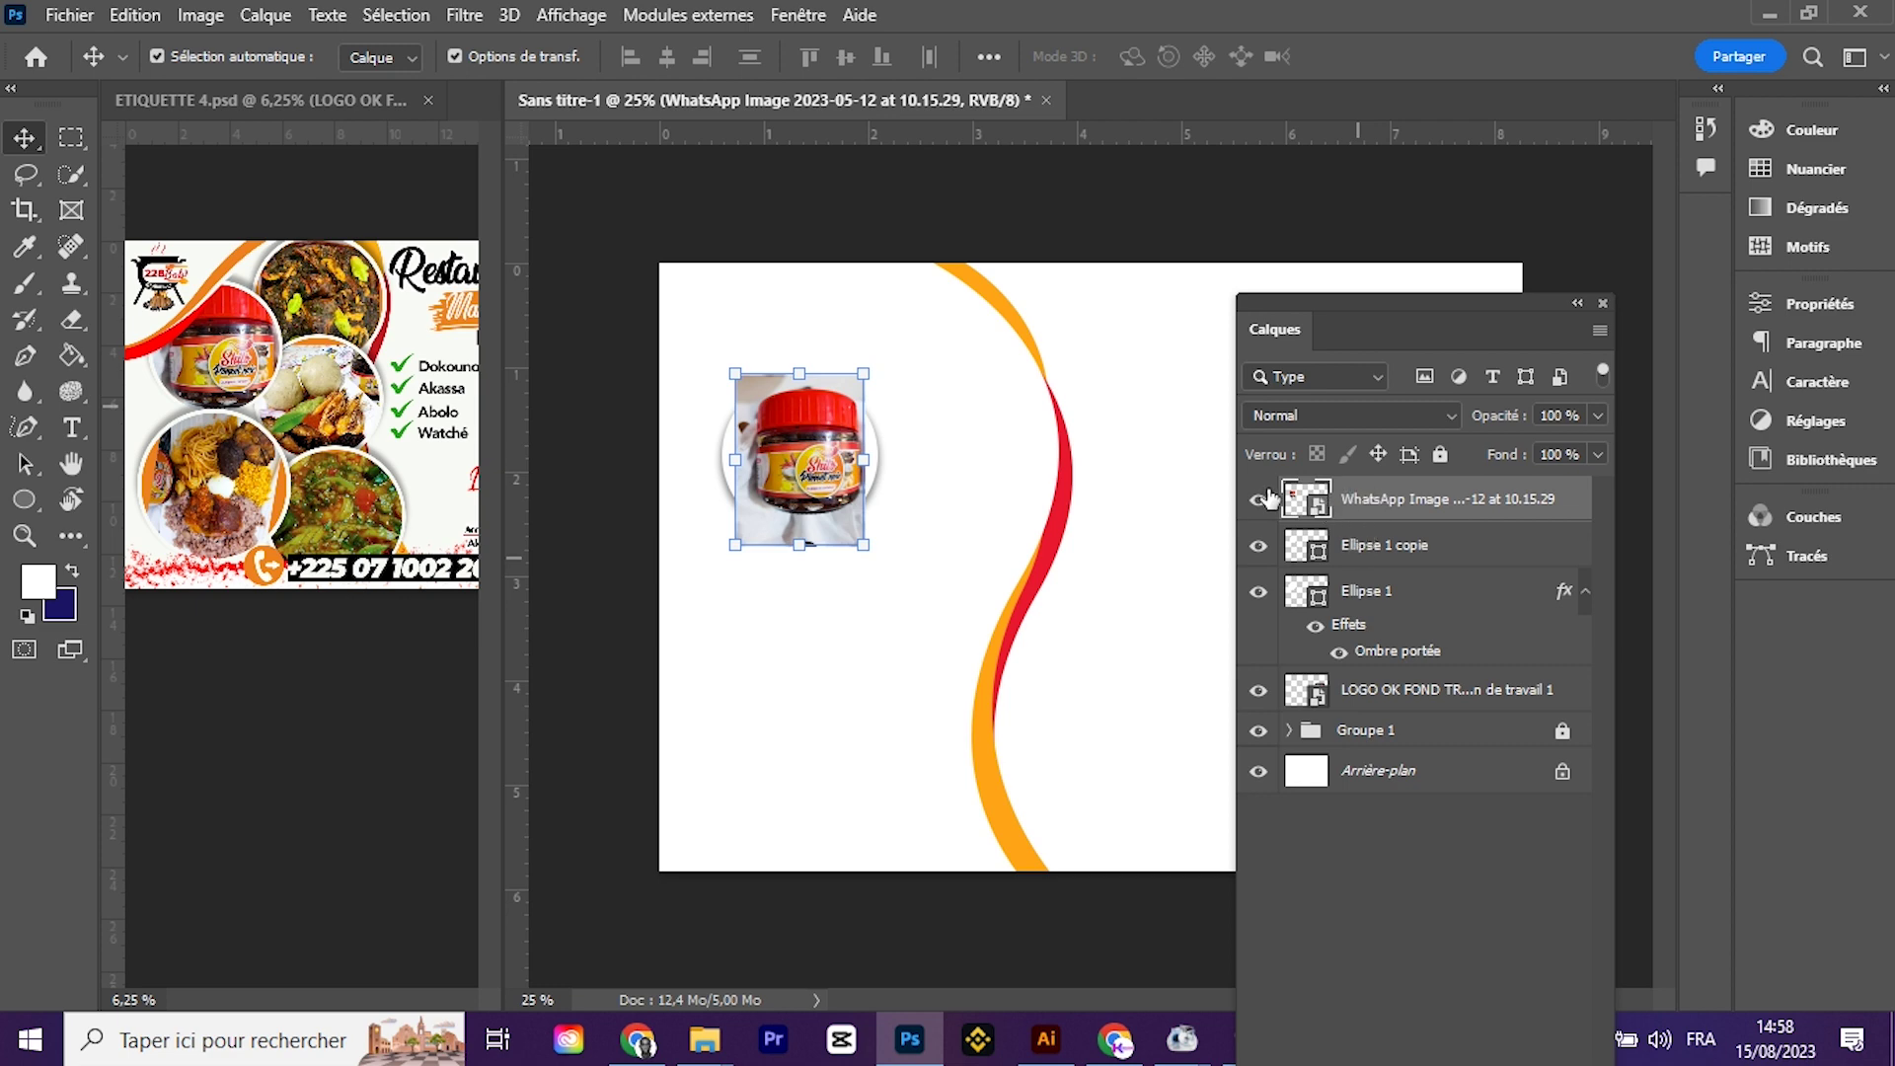
Step: Clip the jar photo to the white circle with Créer un masque d'écrêtage and nudge it left
{"action": "right_click", "coordinate": [1489, 494]}
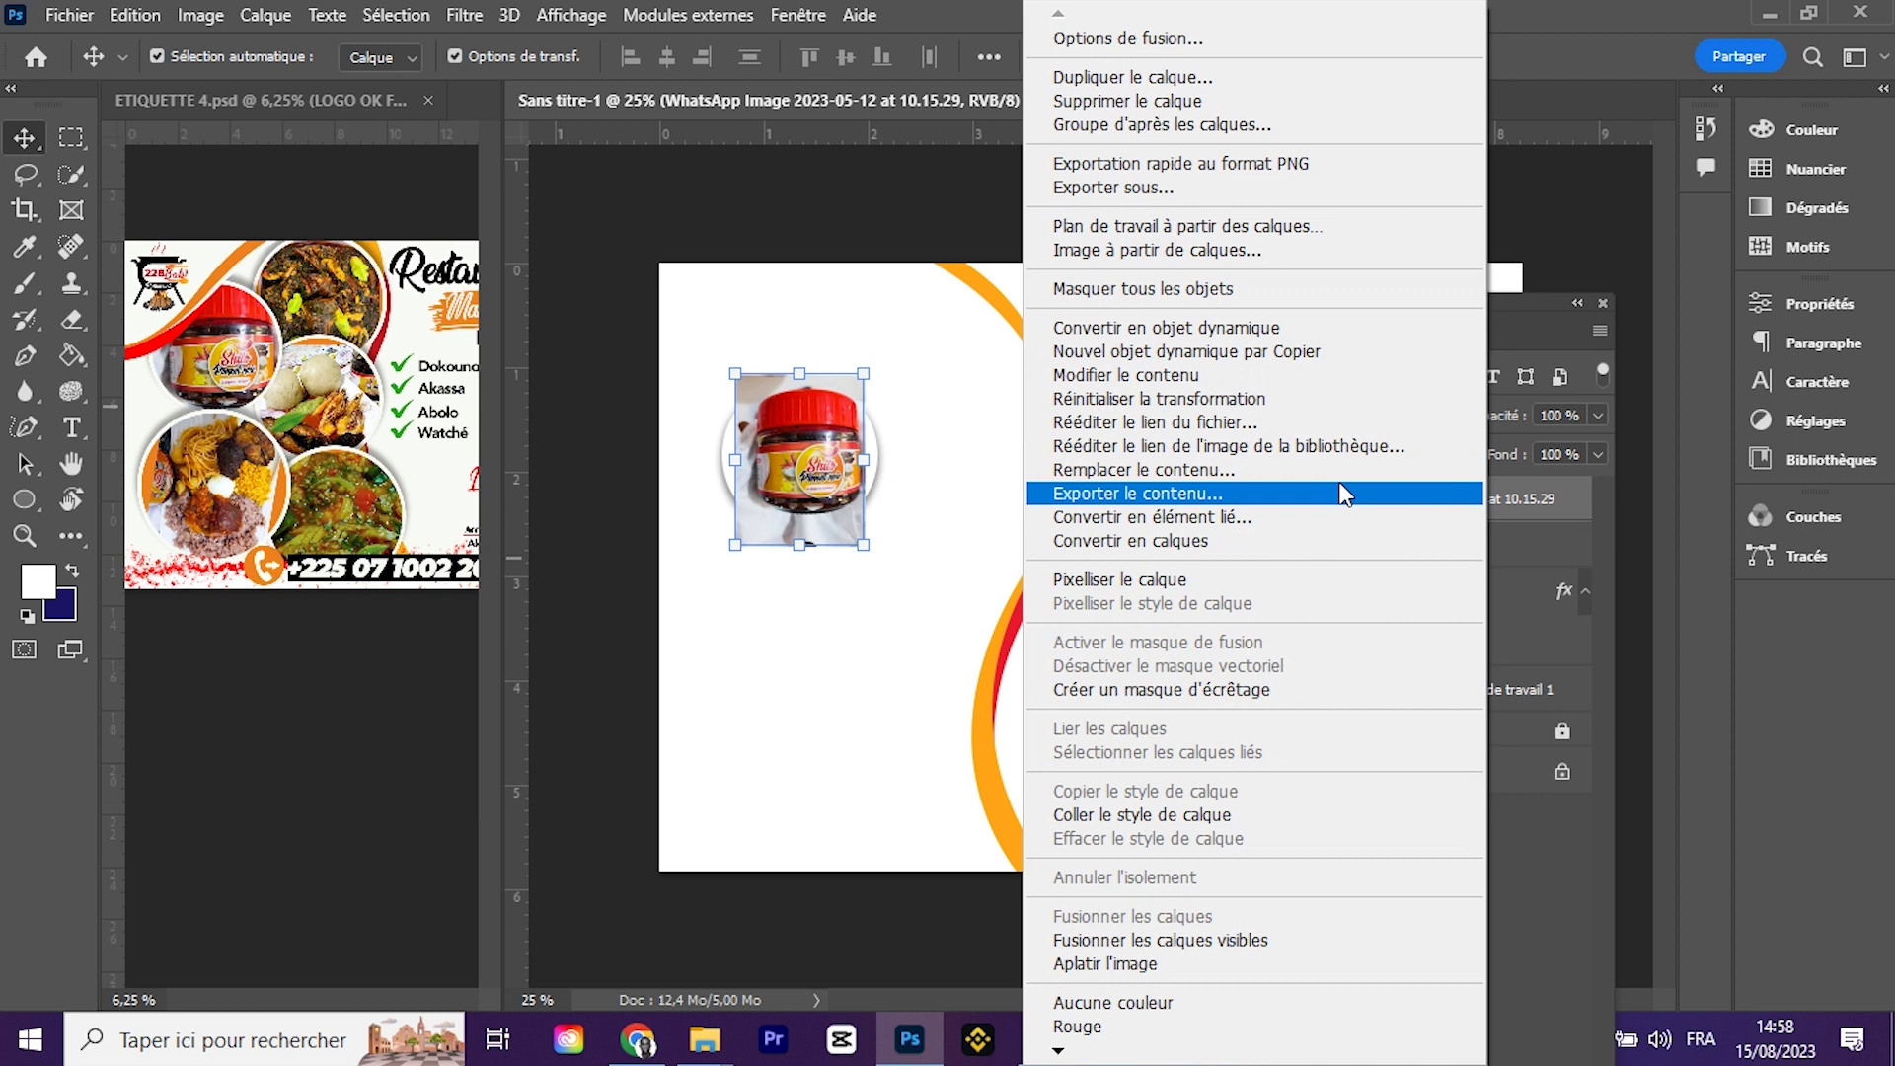
{"action": "left_click", "coordinate": [1150, 691]}
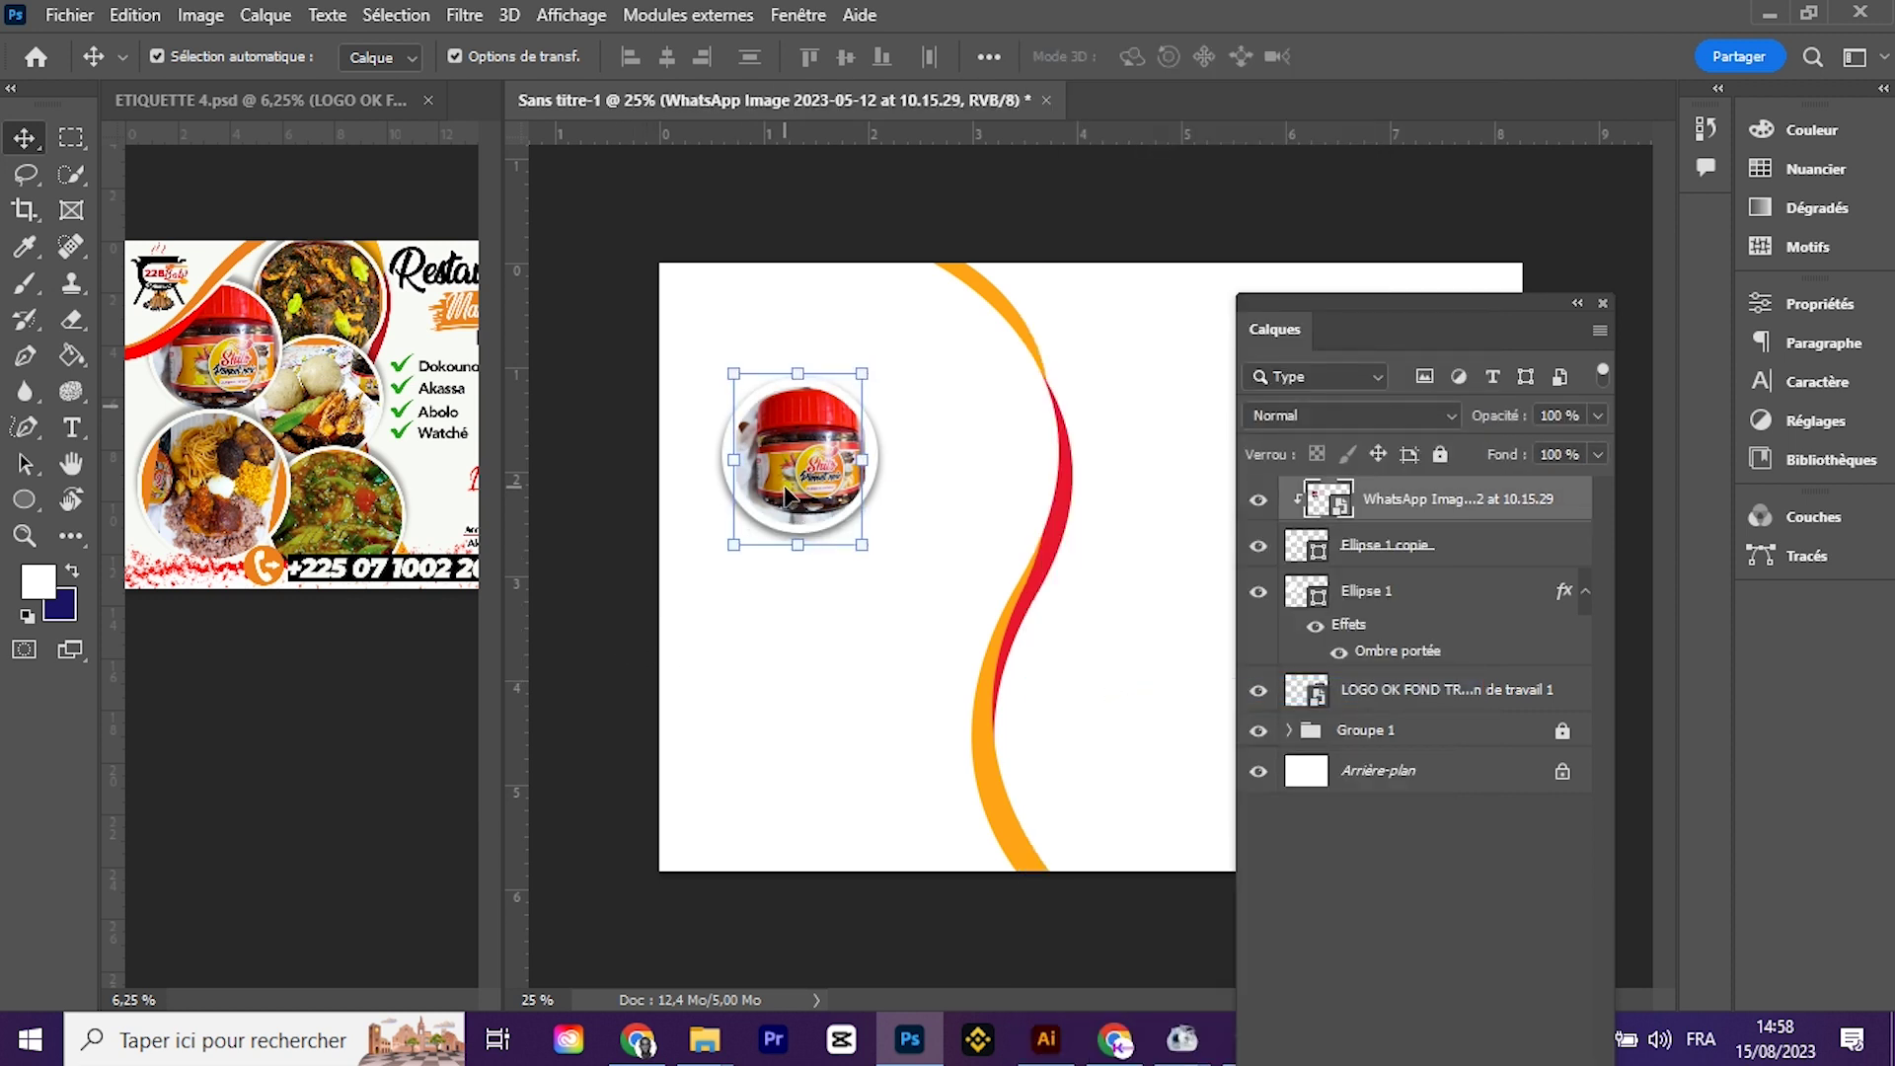
{"action": "key", "text": "shift+Left"}
{"action": "key", "text": "shift+Left"}
{"action": "left_click", "coordinate": [698, 540]}
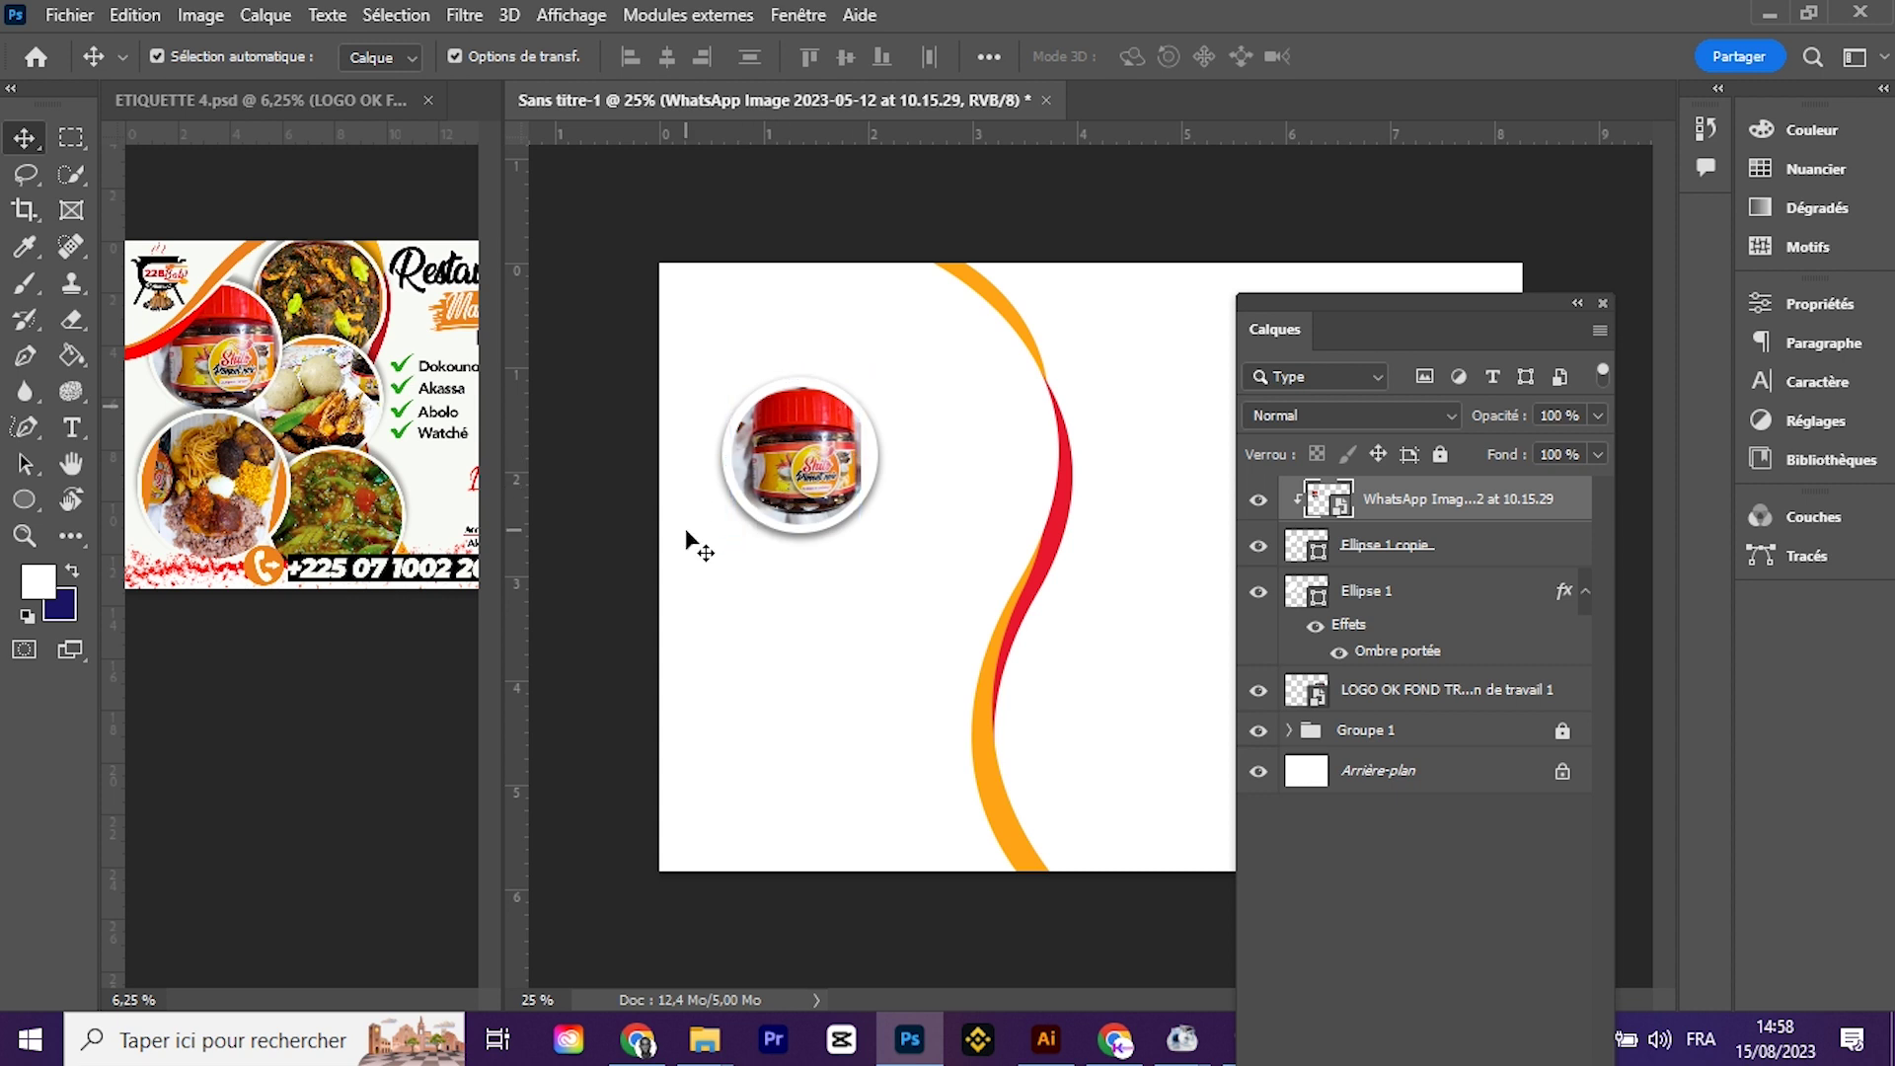
{"action": "left_click_drag", "start_coordinate": [769, 326], "coordinate": [873, 449]}
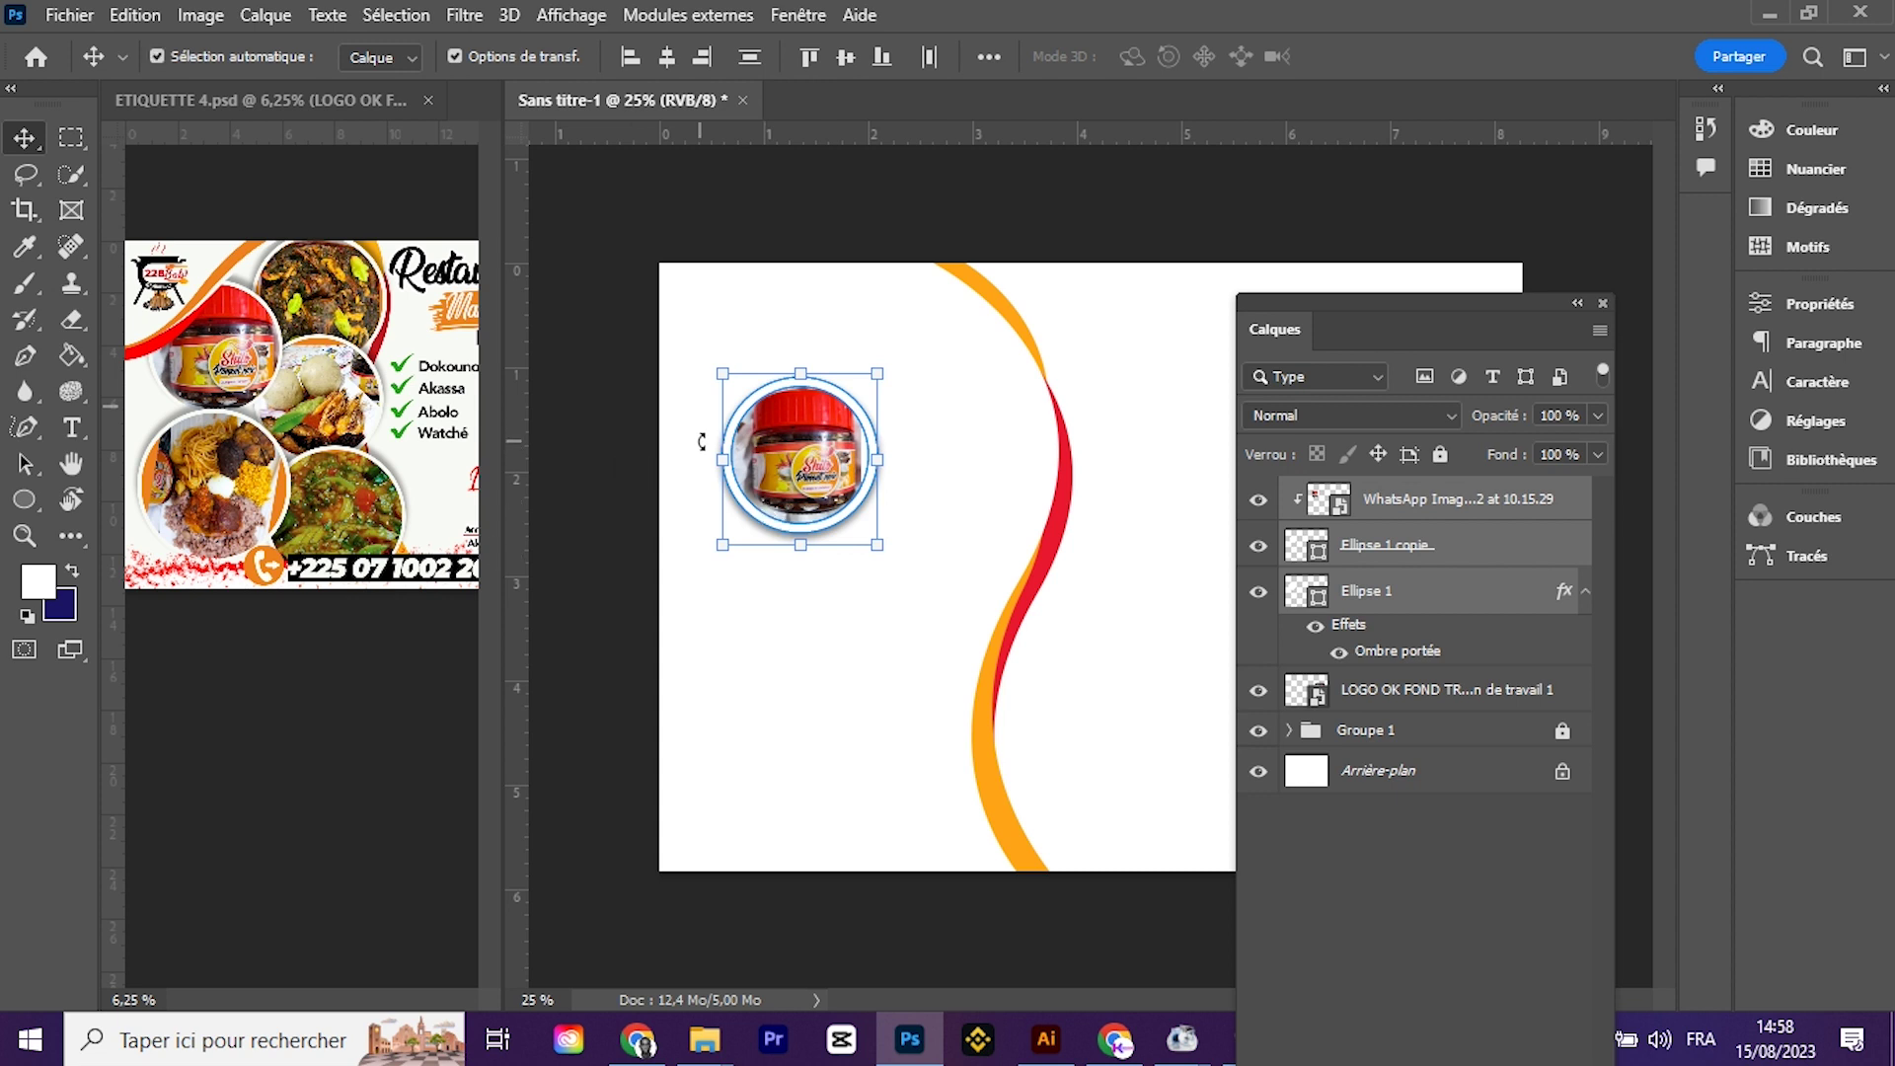
Step: Group the circle and photo as Groupe 2 and duplicate the round jar picture twice
{"action": "key", "text": "ctrl+g"}
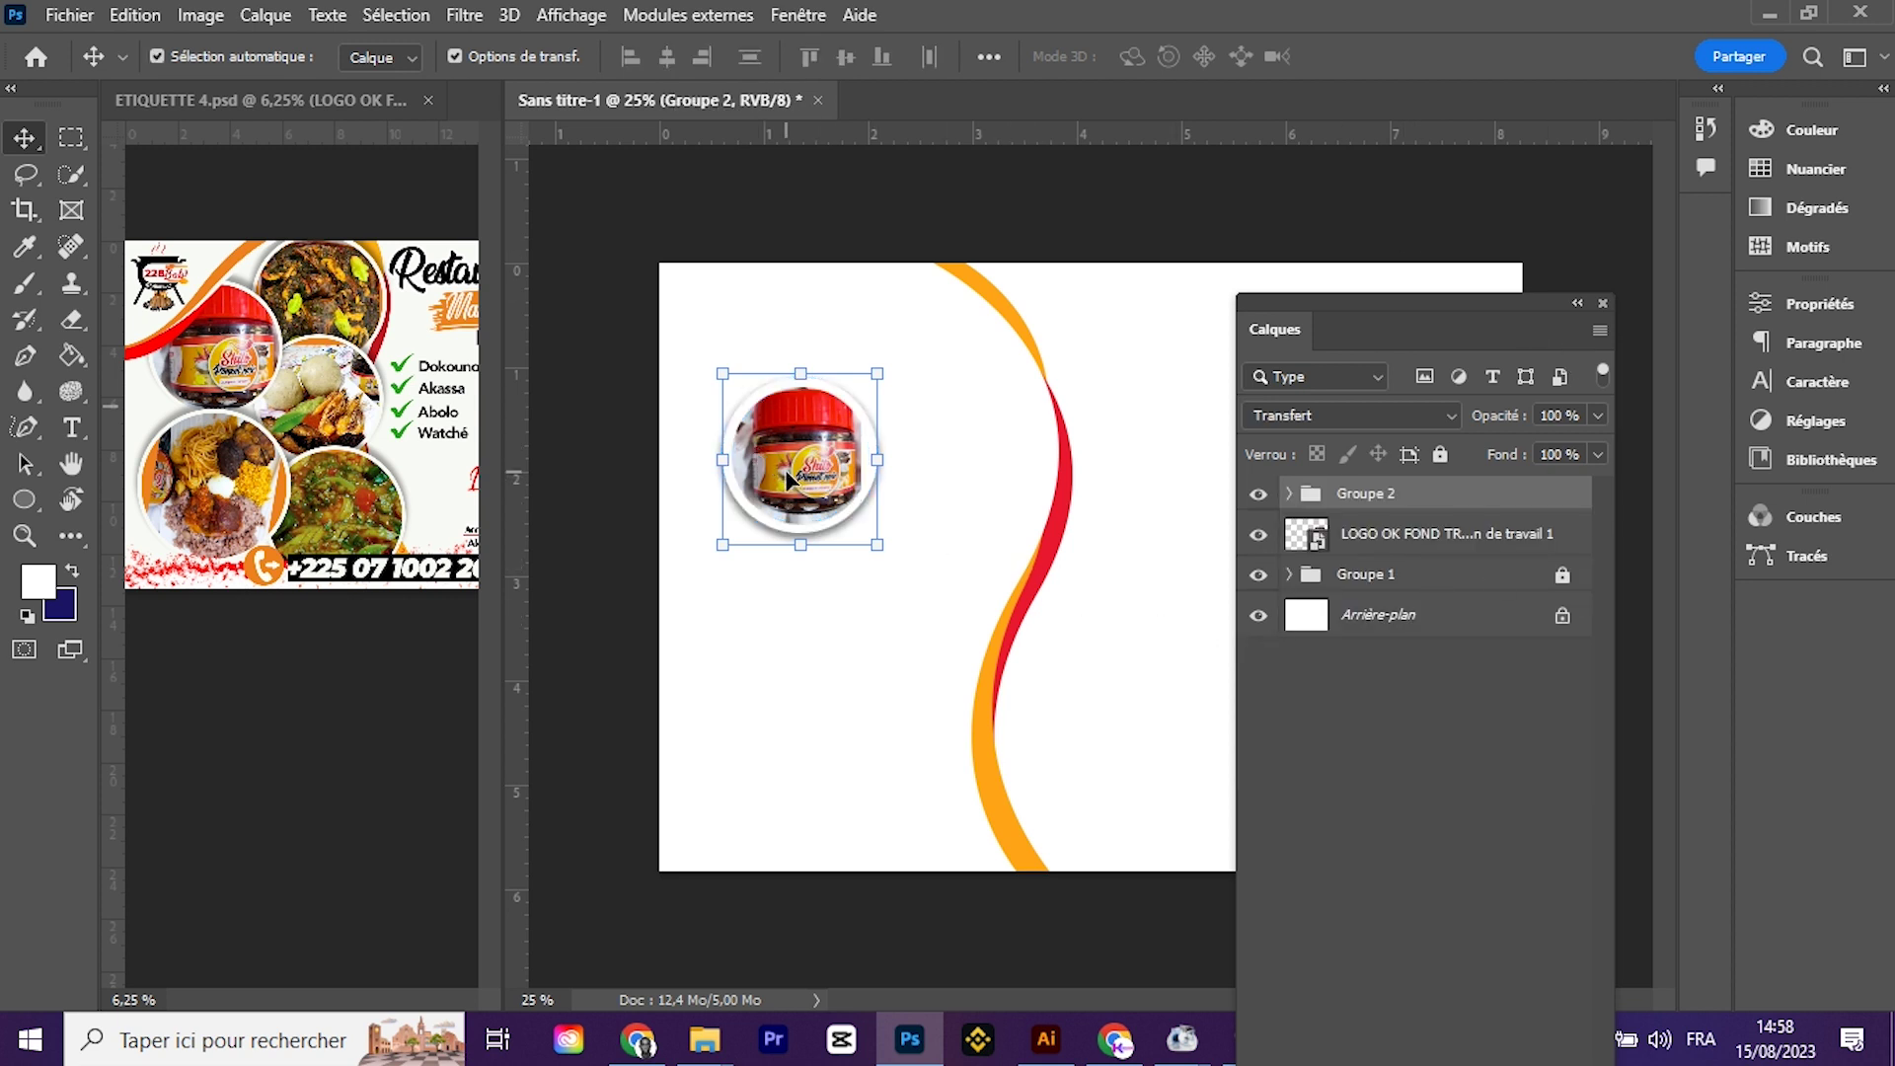
{"action": "left_click_drag", "start_coordinate": [790, 481], "coordinate": [863, 453], "text": "alt"}
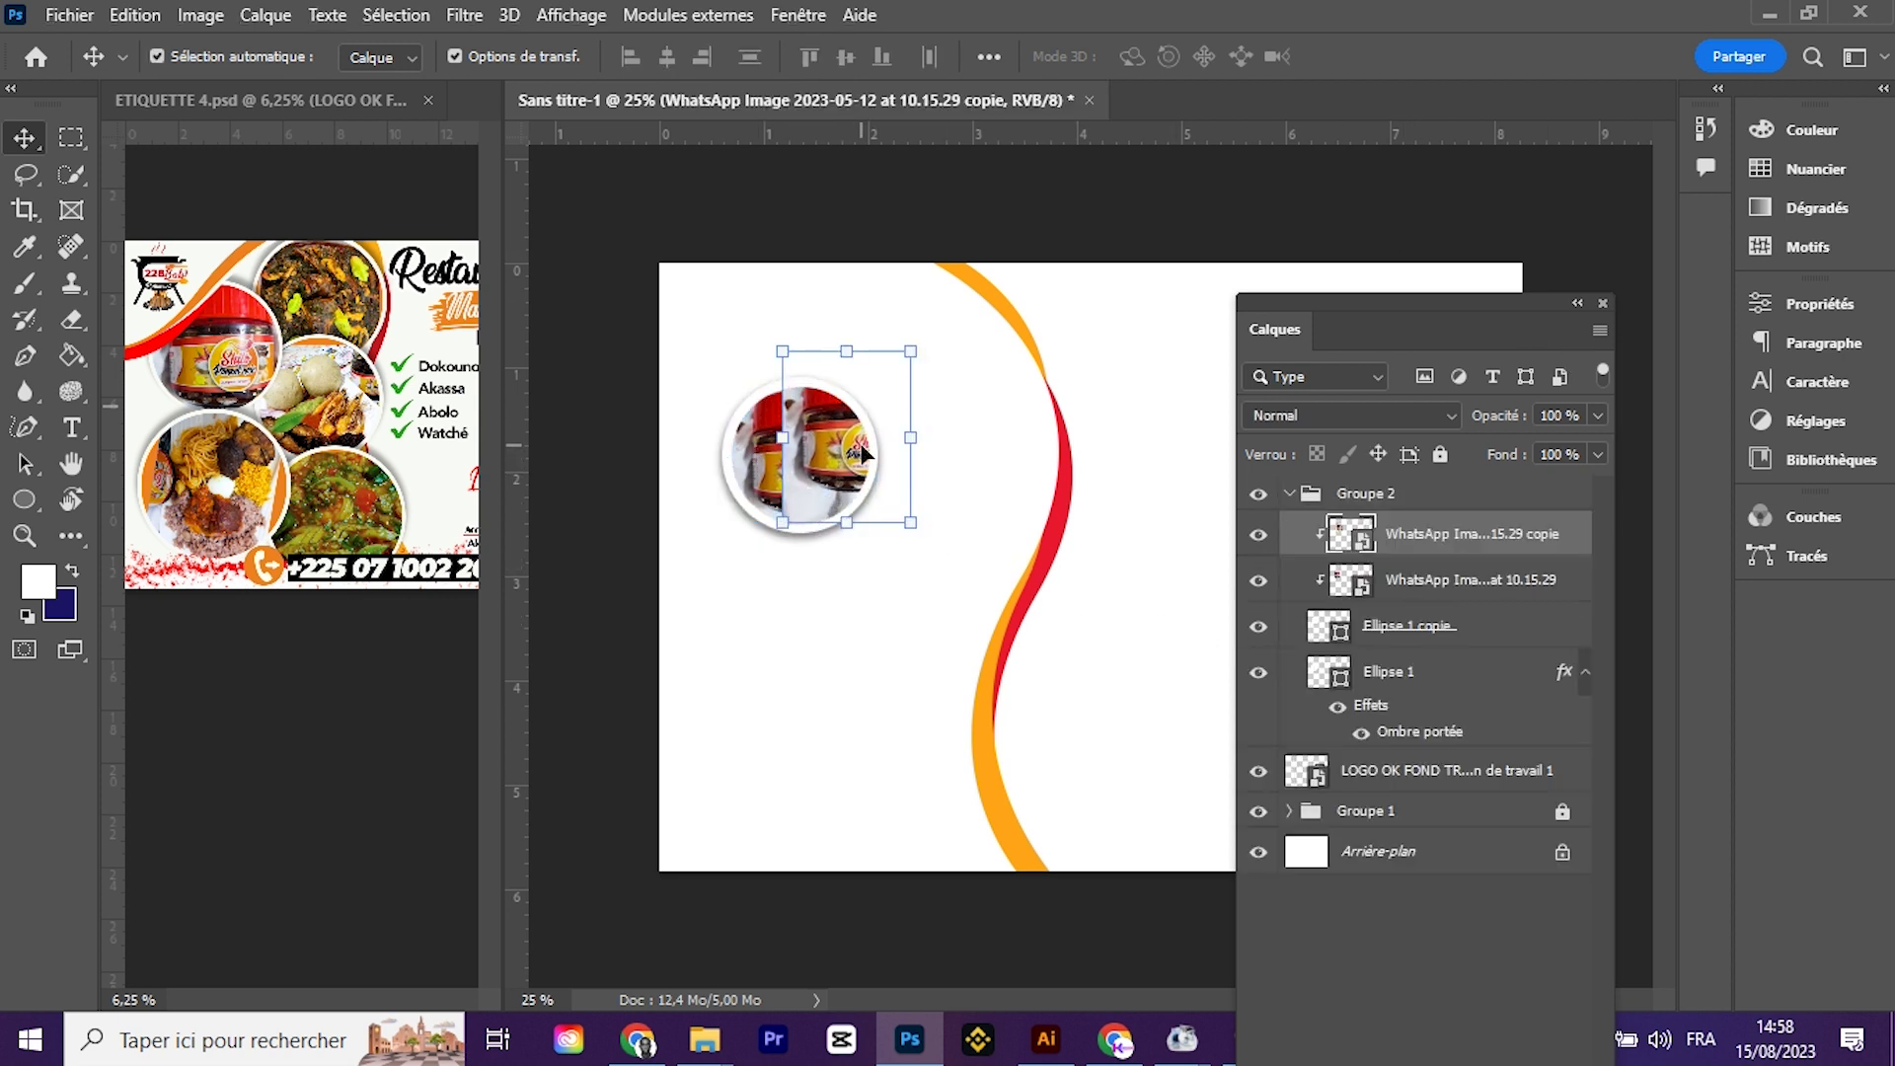
{"action": "key", "text": "ctrl+z"}
{"action": "left_click_drag", "start_coordinate": [707, 339], "coordinate": [838, 536]}
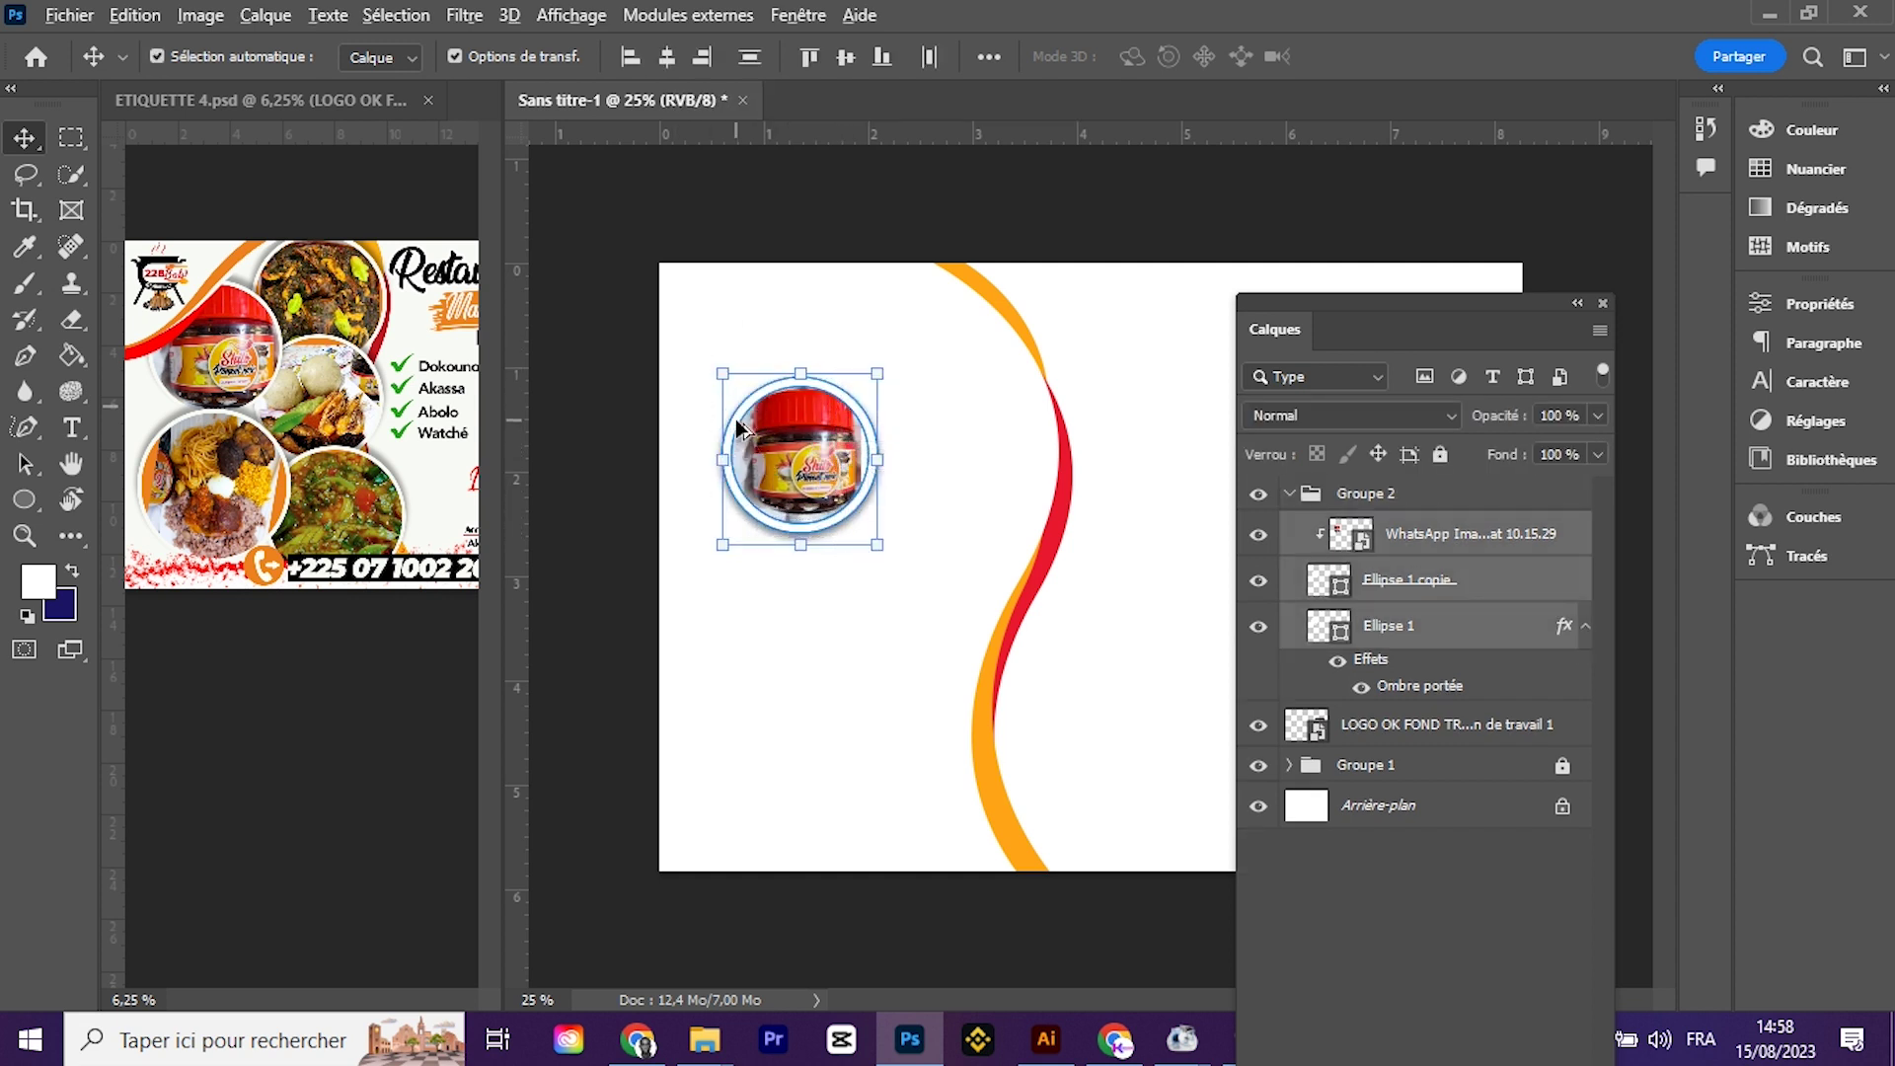
{"action": "left_click_drag", "start_coordinate": [804, 473], "coordinate": [926, 412]}
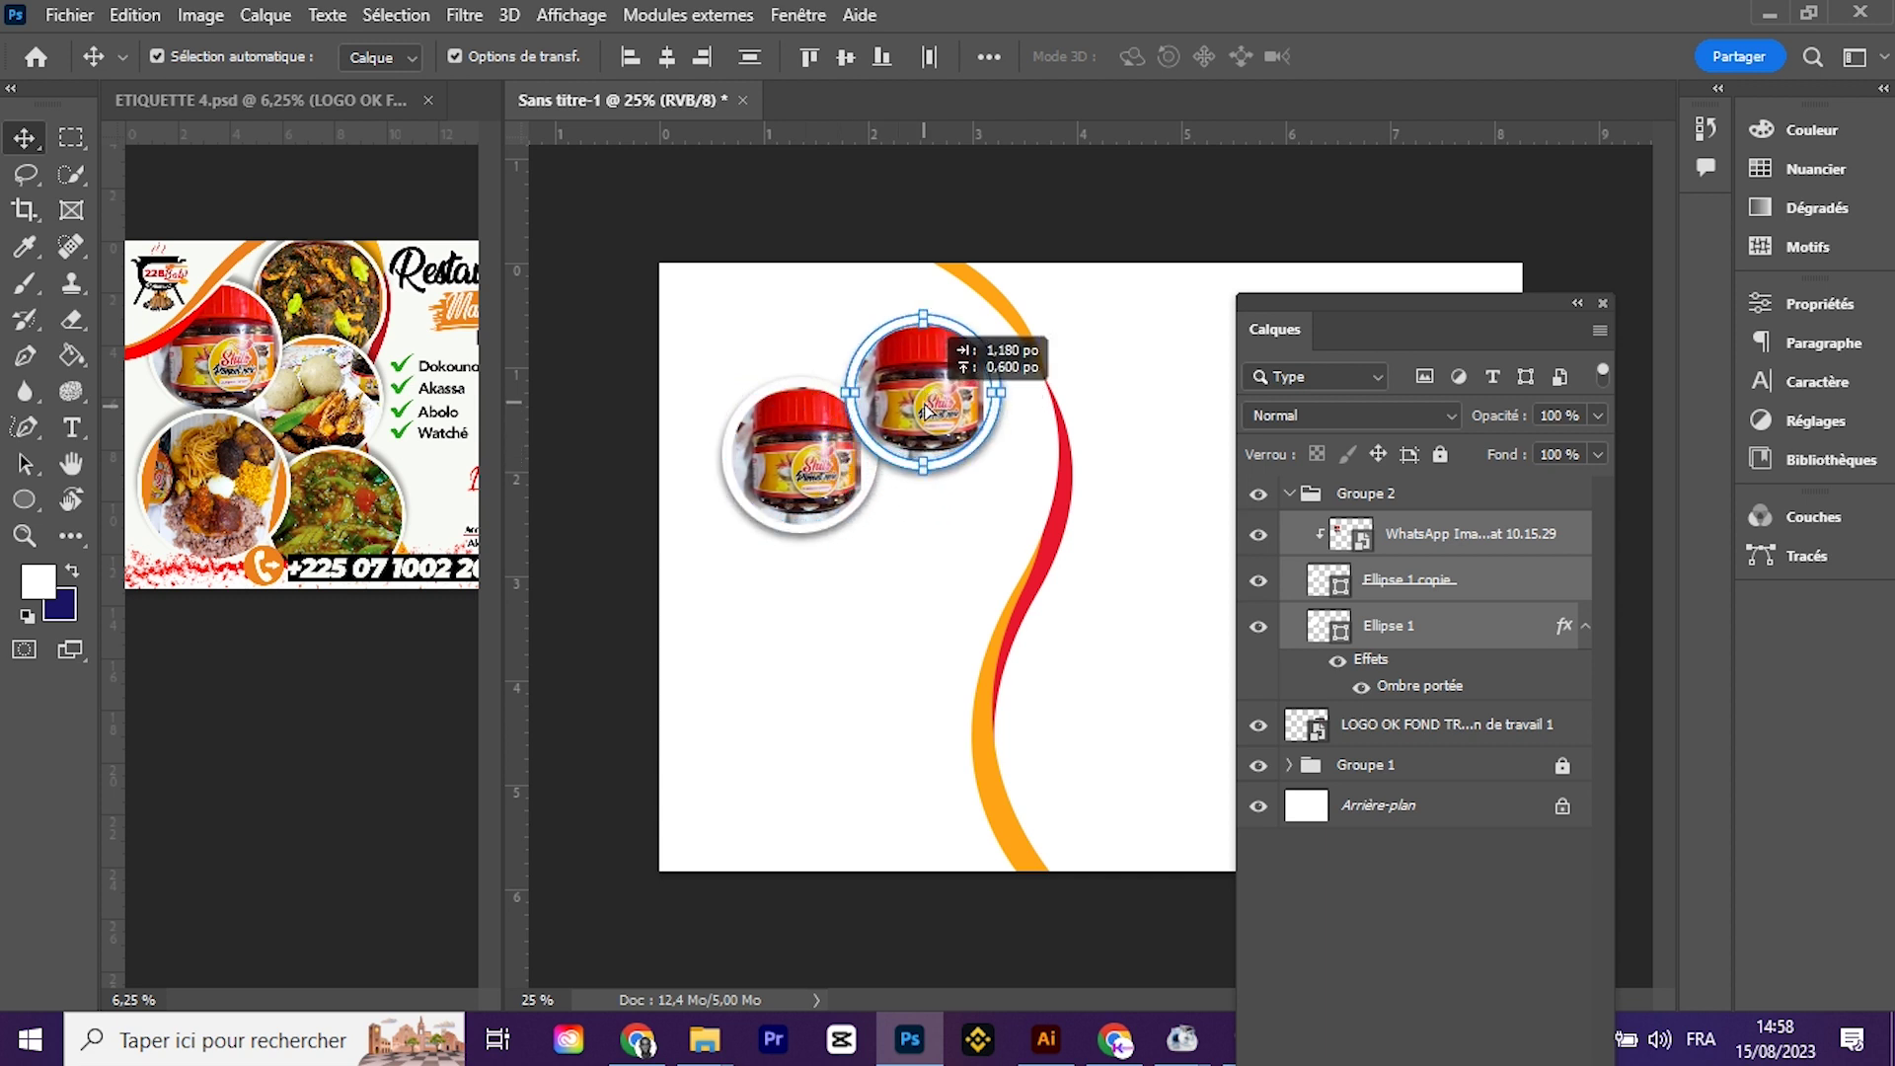
{"action": "left_click_drag", "start_coordinate": [925, 412], "coordinate": [944, 588]}
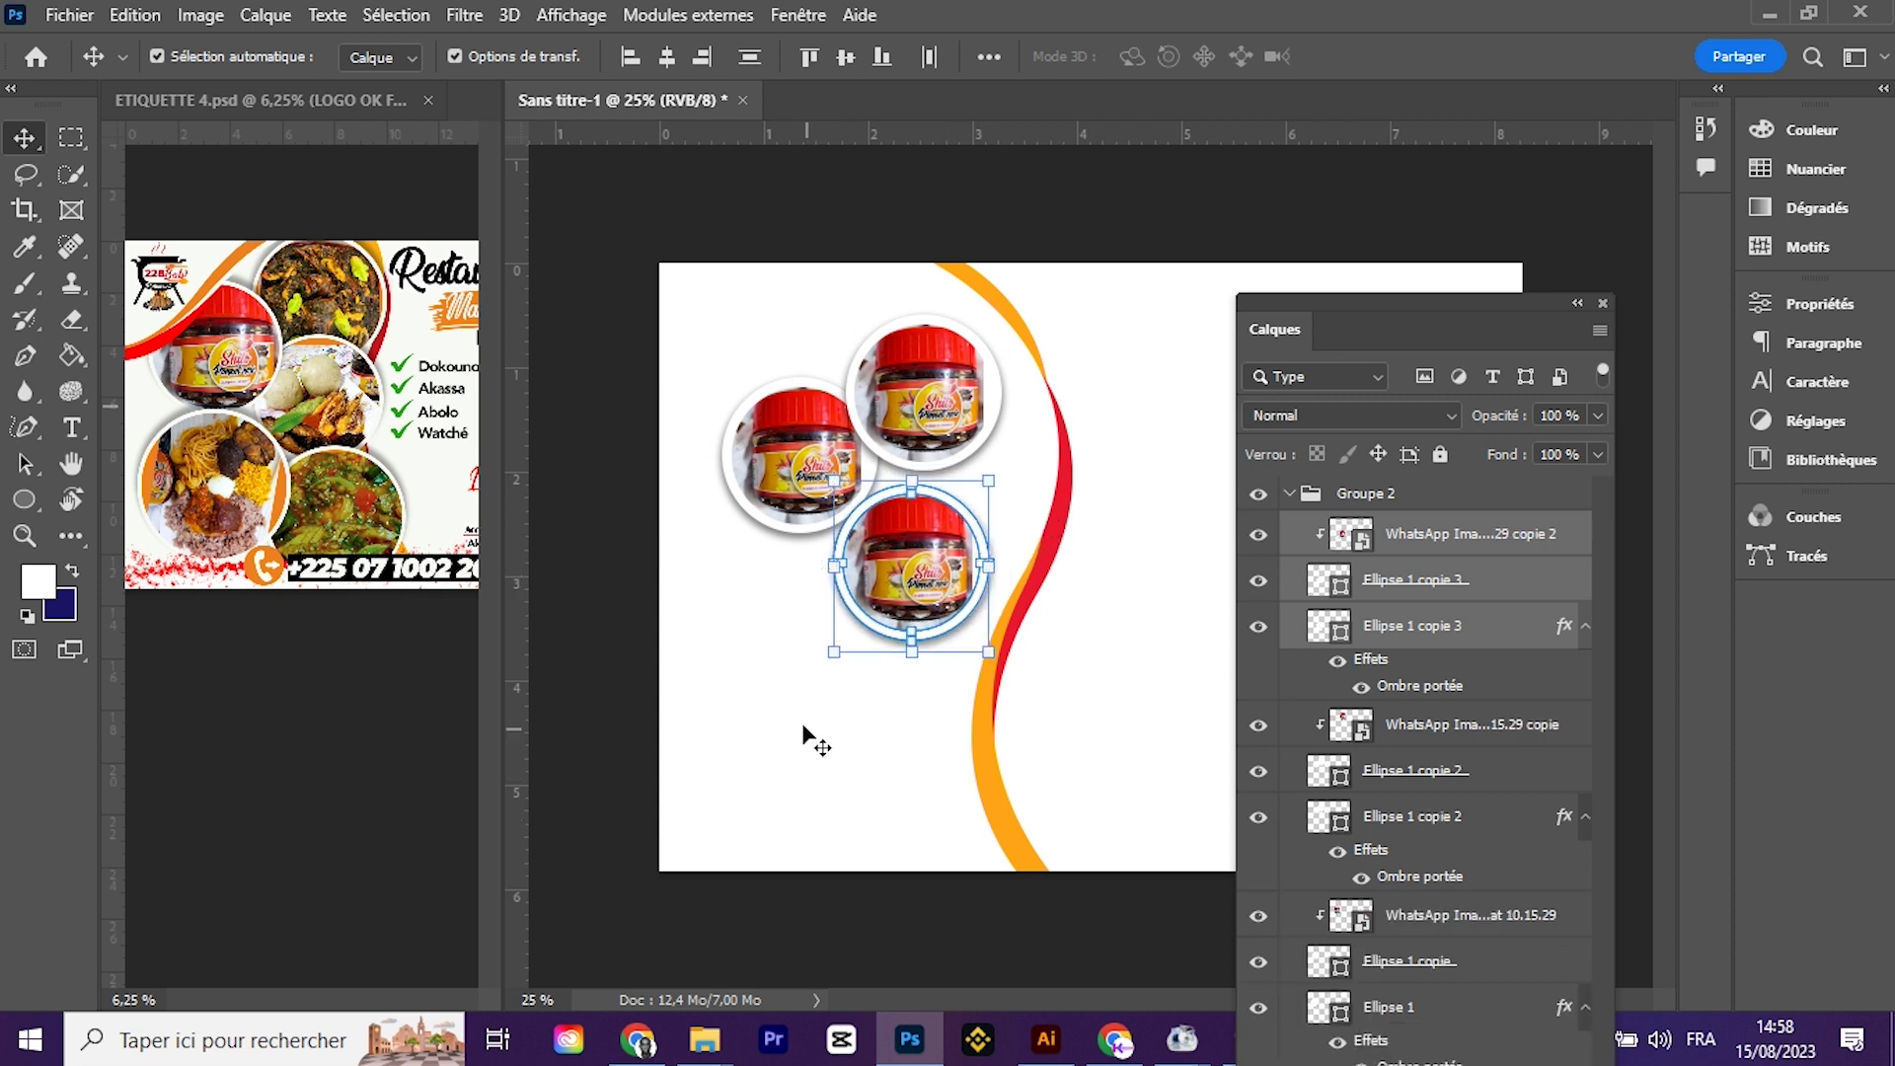
Step: Add more jar circle copies lower down to complete five, then select all five
{"action": "left_click_drag", "start_coordinate": [710, 622], "coordinate": [750, 523]}
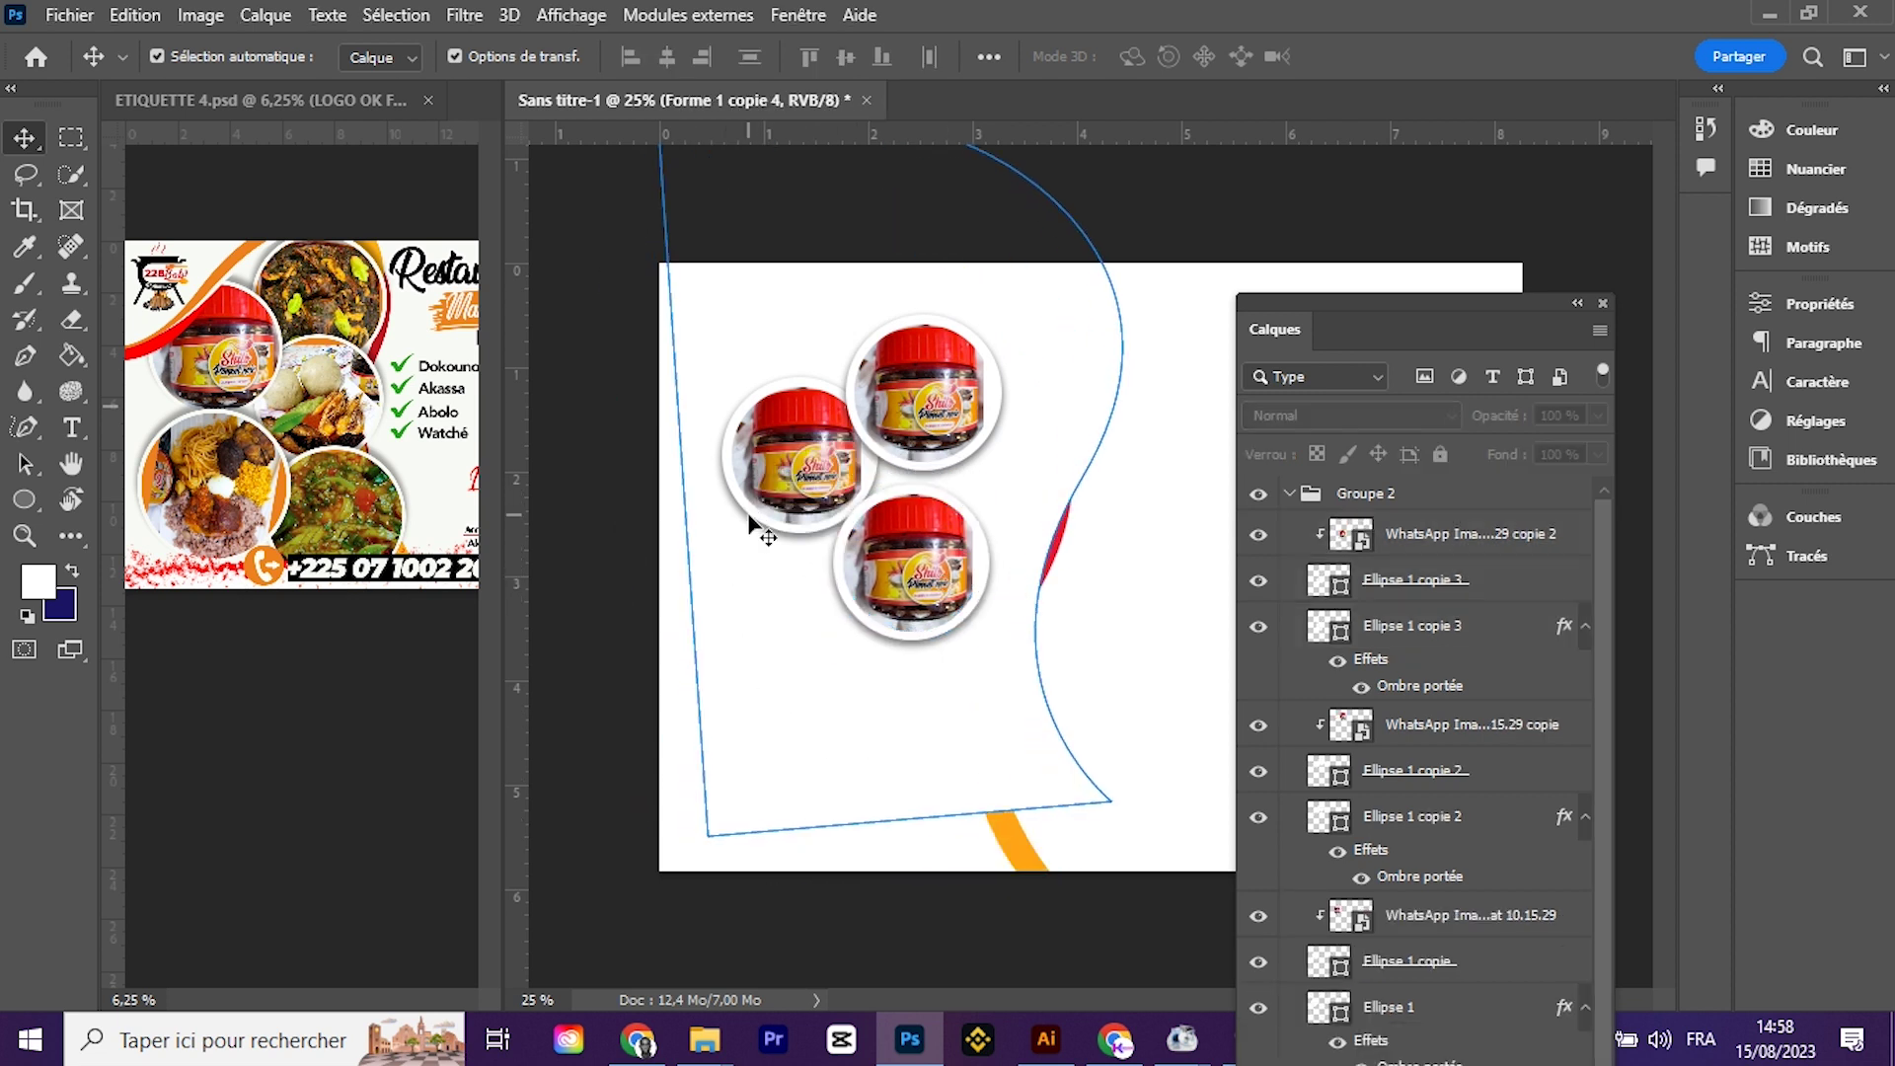
{"action": "key", "text": "ctrl+z"}
{"action": "left_click", "coordinate": [766, 622], "text": "ctrl"}
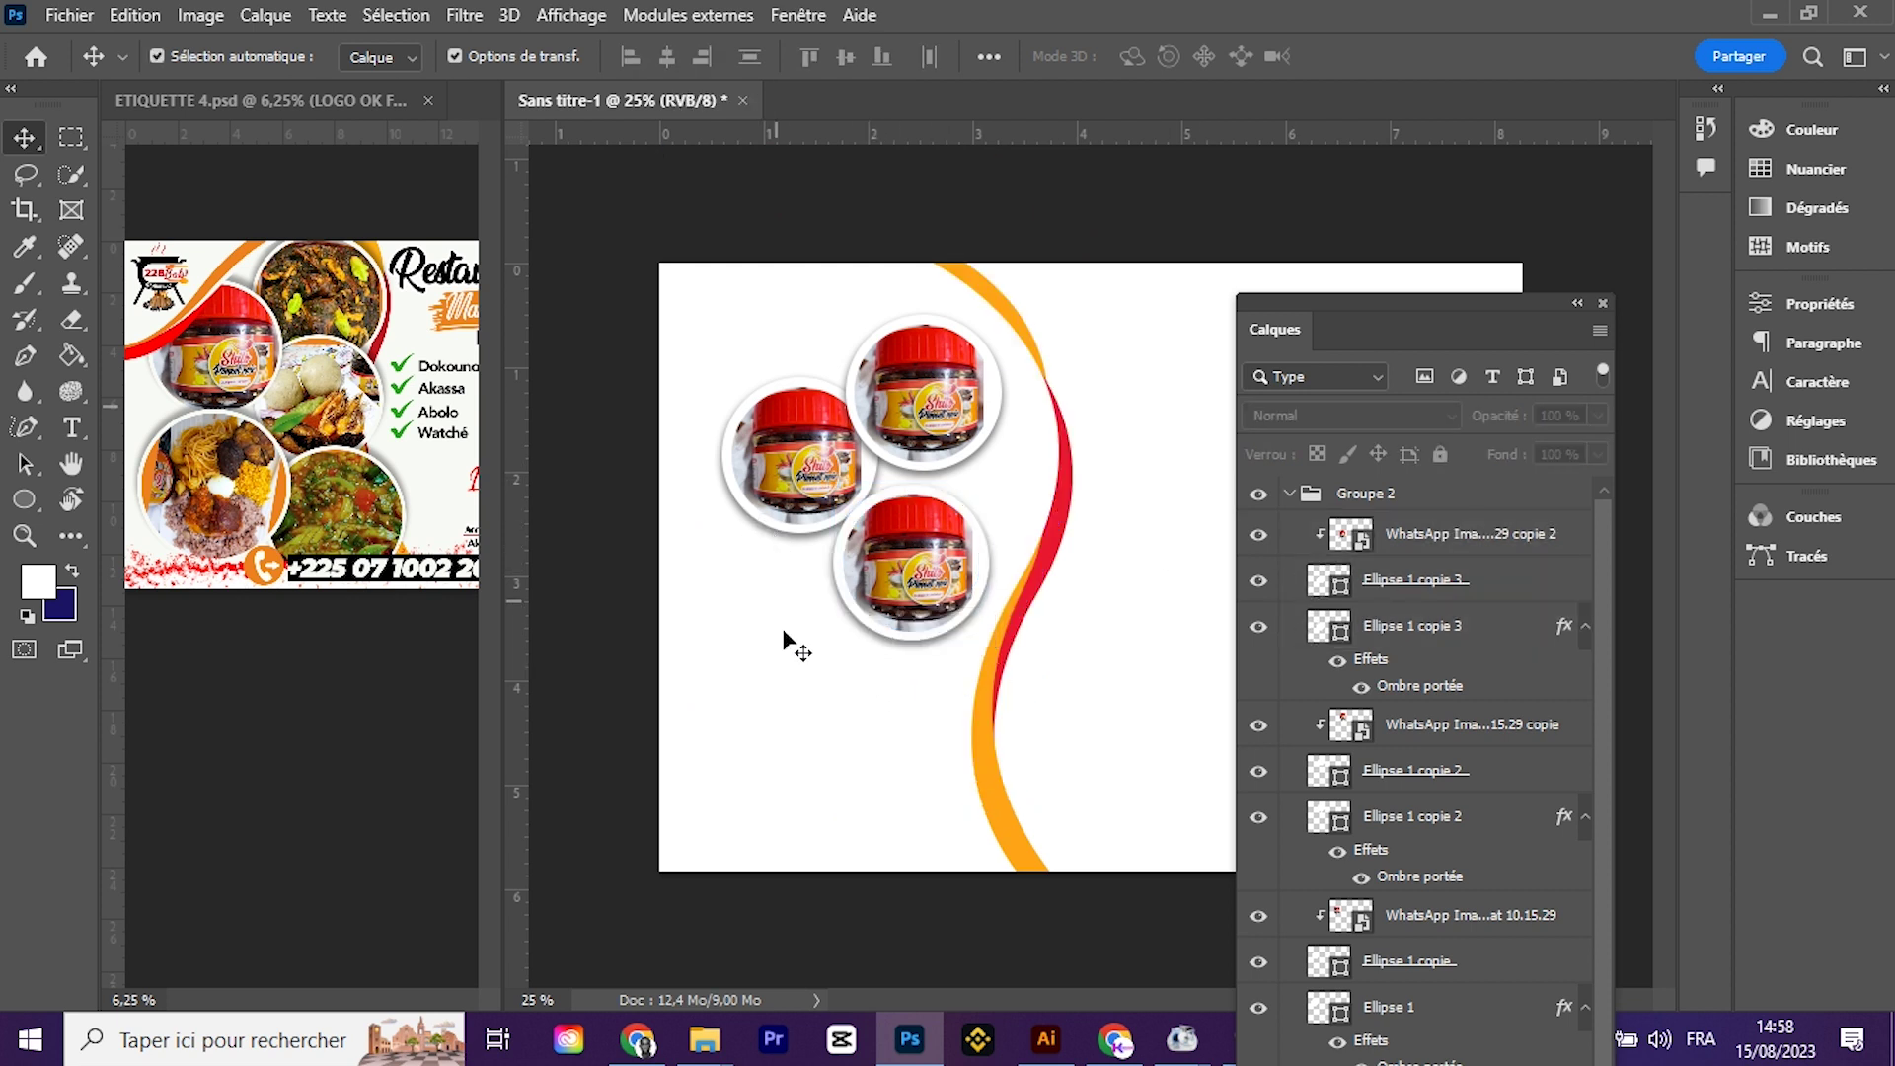
{"action": "left_click_drag", "start_coordinate": [706, 342], "coordinate": [774, 467]}
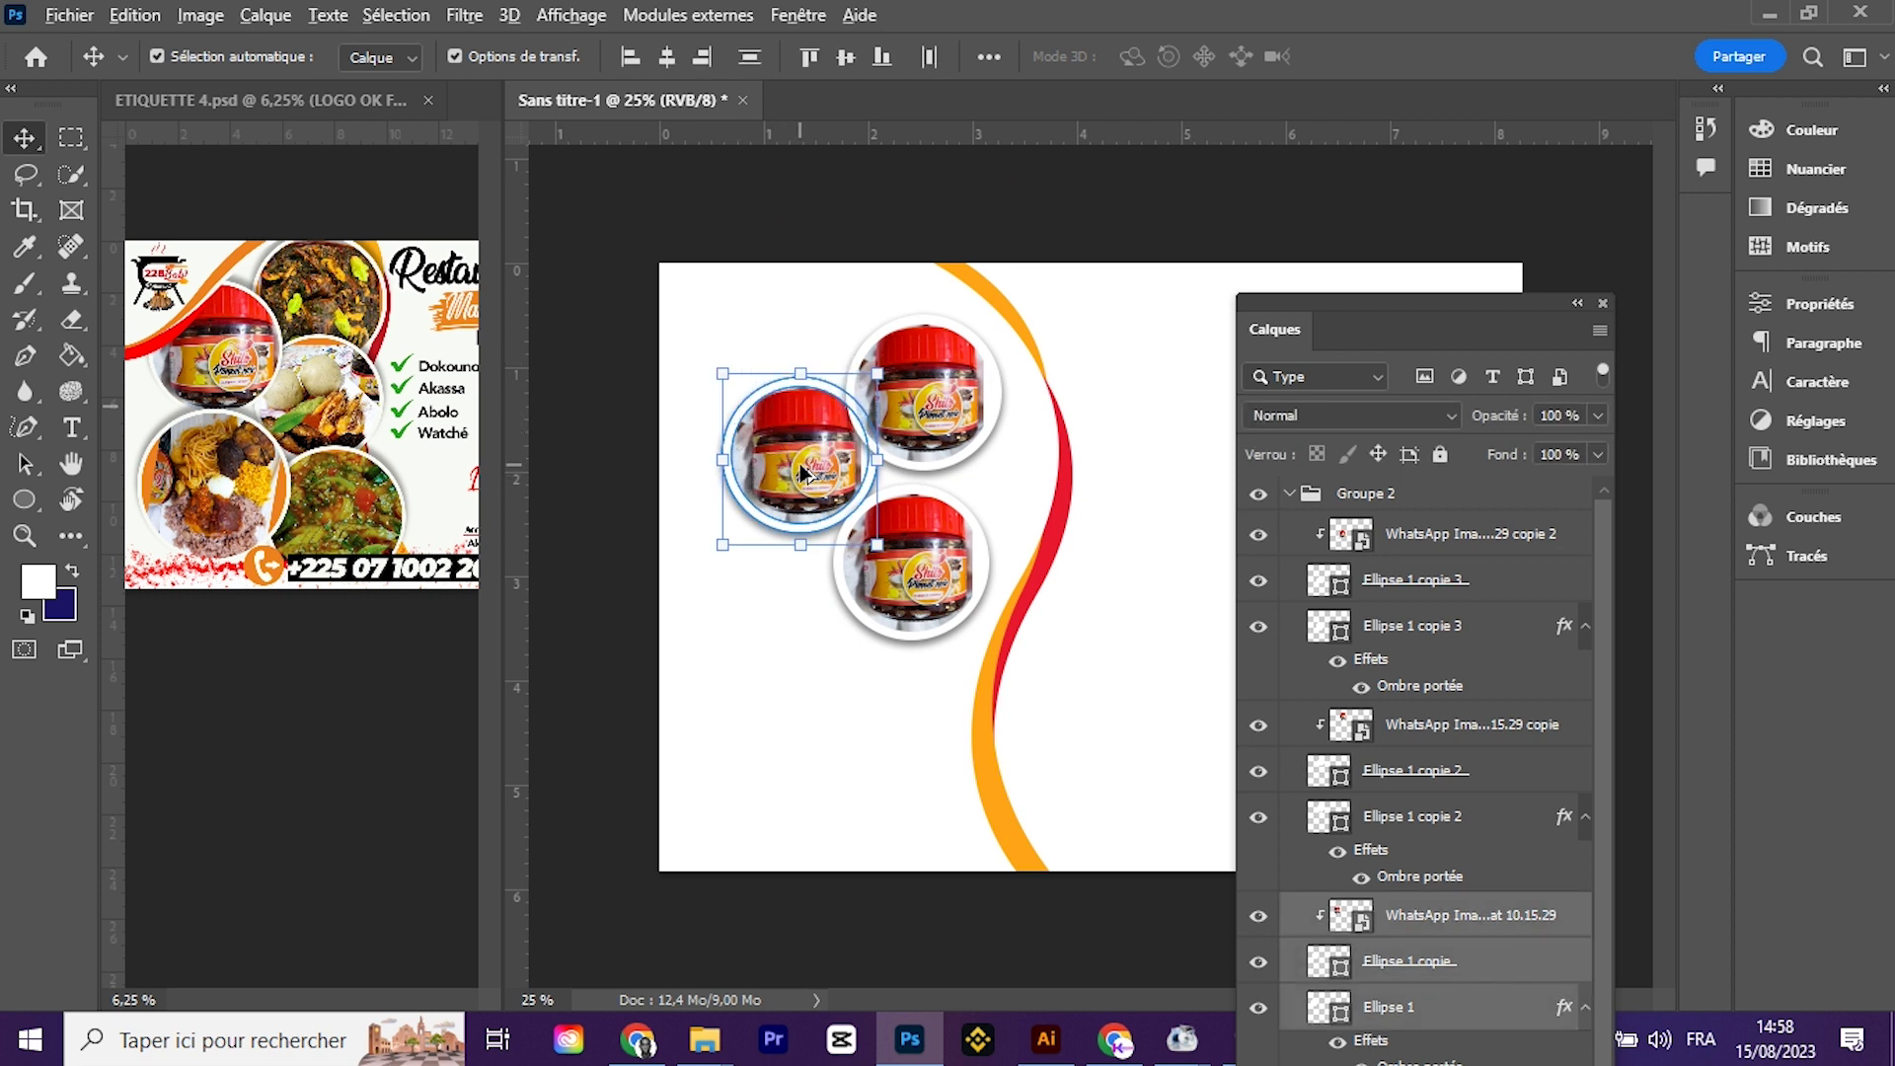
{"action": "left_click_drag", "start_coordinate": [802, 471], "coordinate": [769, 644]}
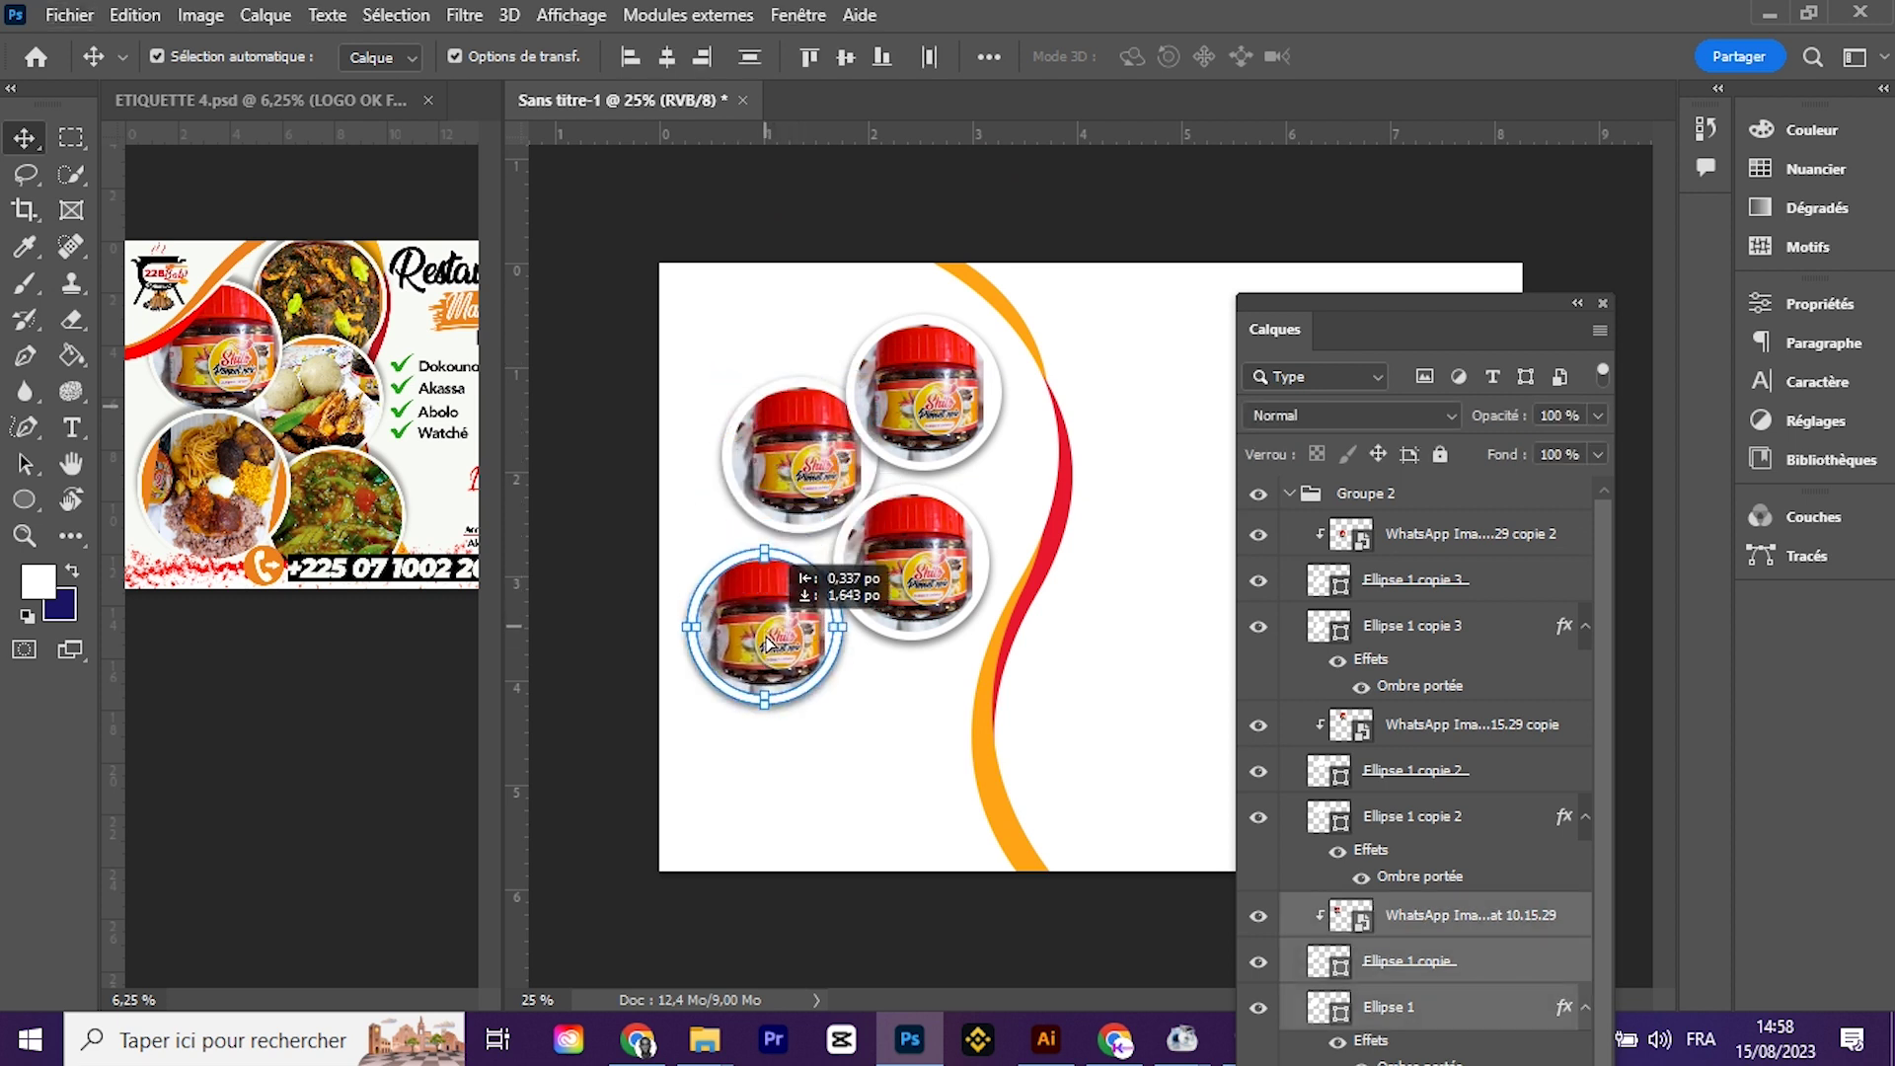
{"action": "mouse_move", "coordinate": [769, 644]}
{"action": "left_mouse_down"}
{"action": "mouse_move", "coordinate": [770, 609]}
{"action": "mouse_move", "coordinate": [881, 750]}
{"action": "left_mouse_up"}
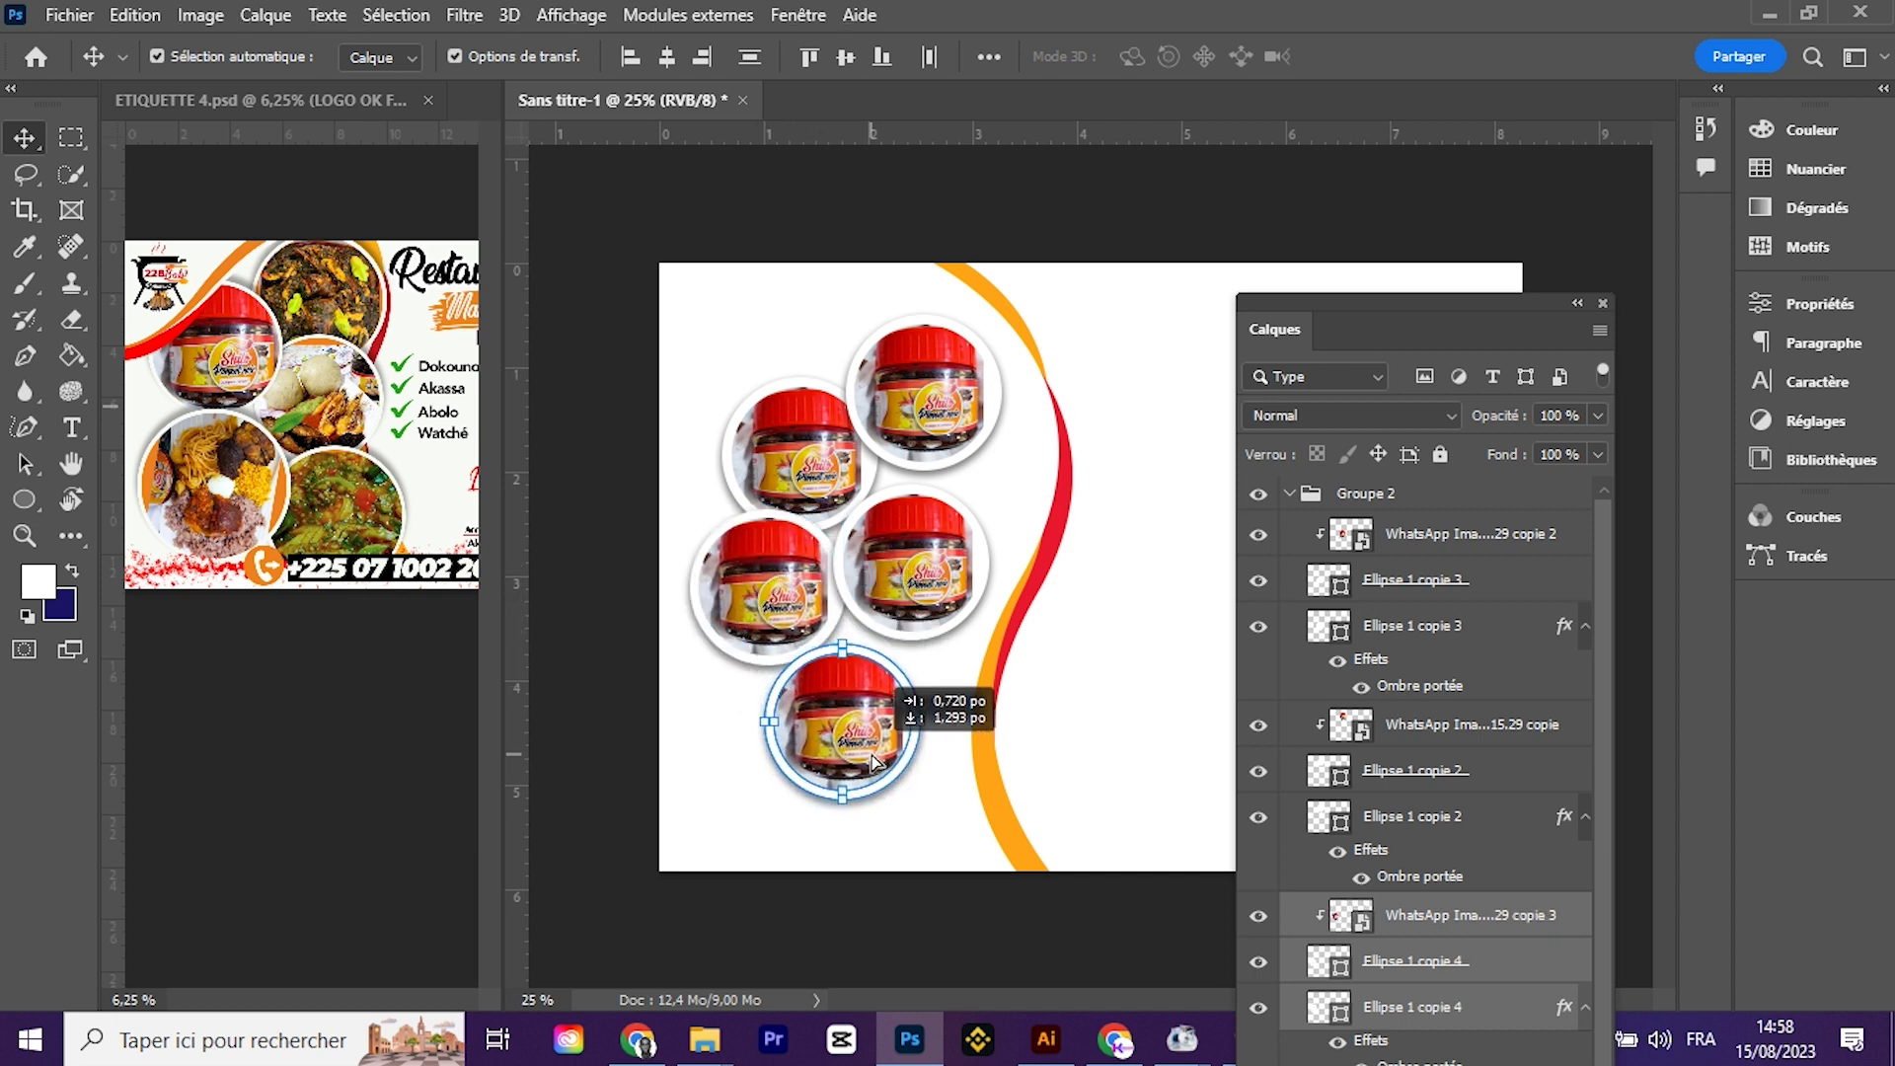
{"action": "left_click_drag", "start_coordinate": [881, 750], "coordinate": [894, 743]}
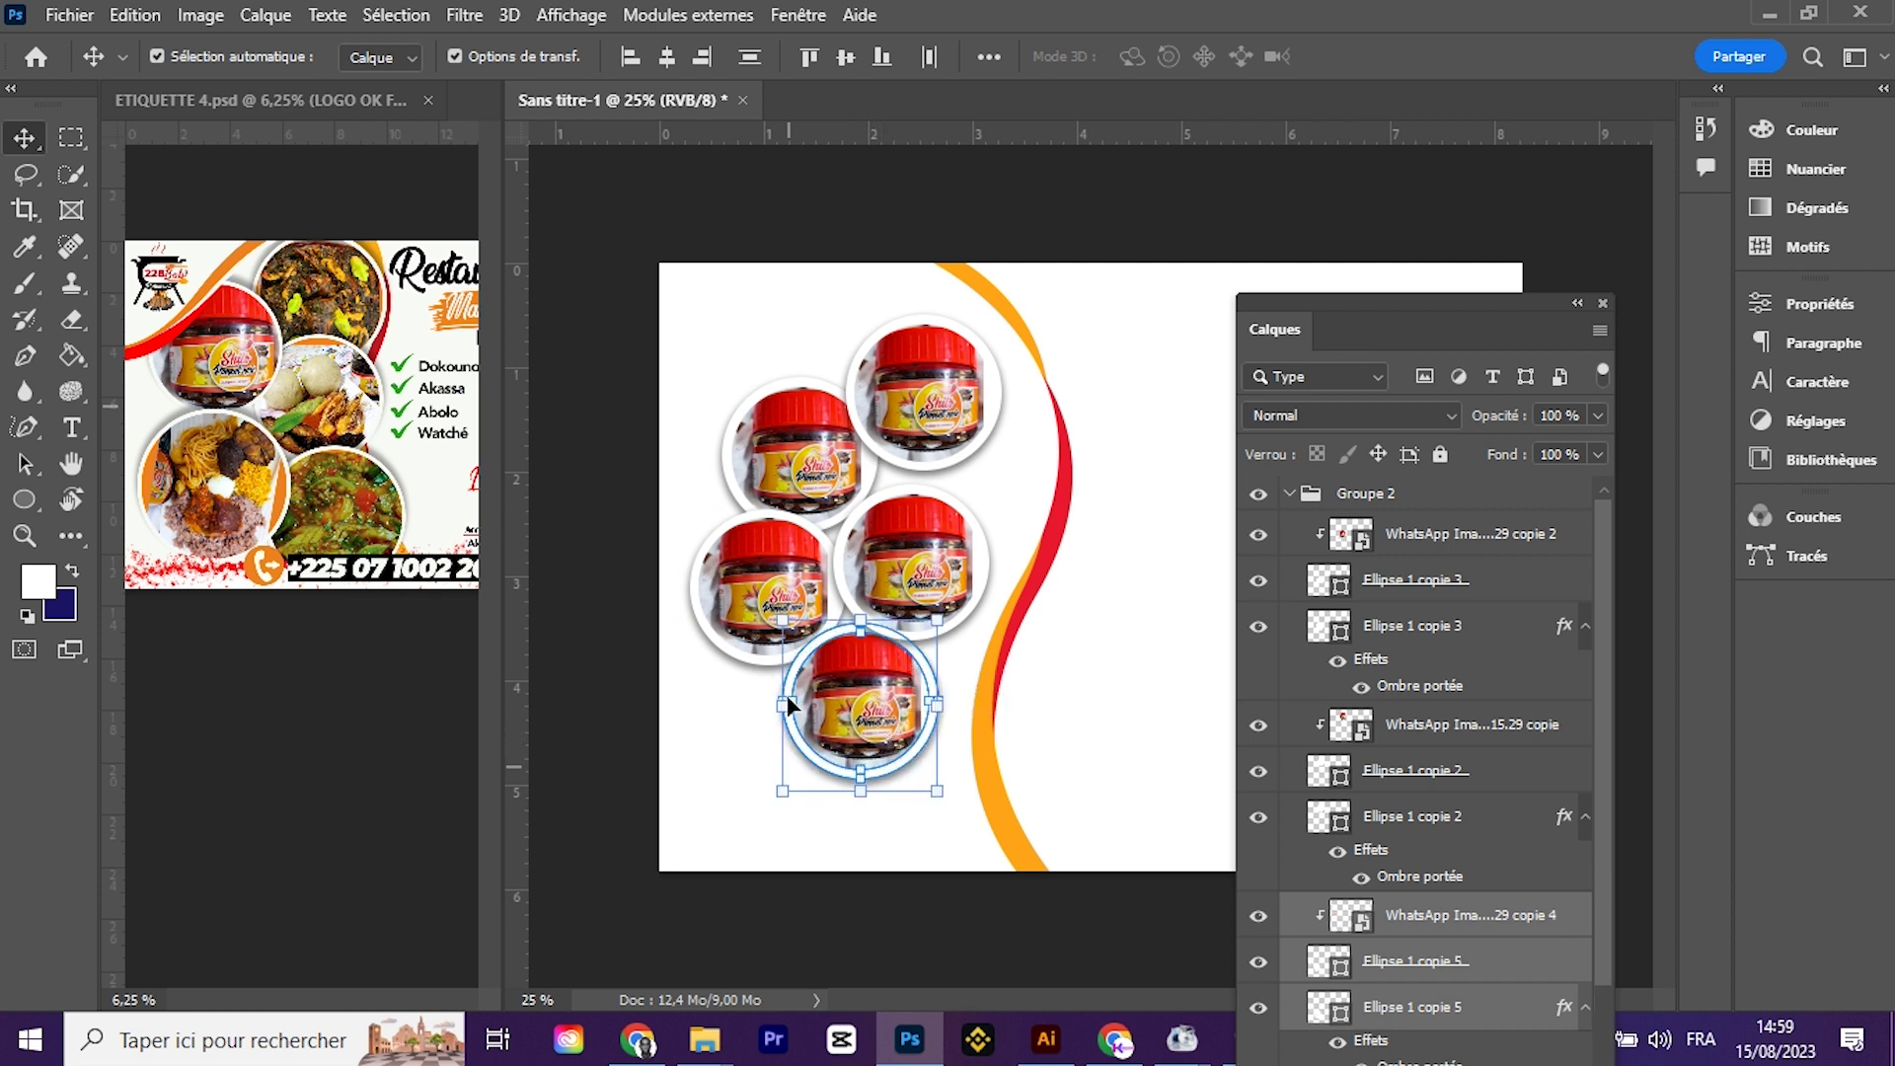
{"action": "left_click_drag", "start_coordinate": [756, 301], "coordinate": [996, 769]}
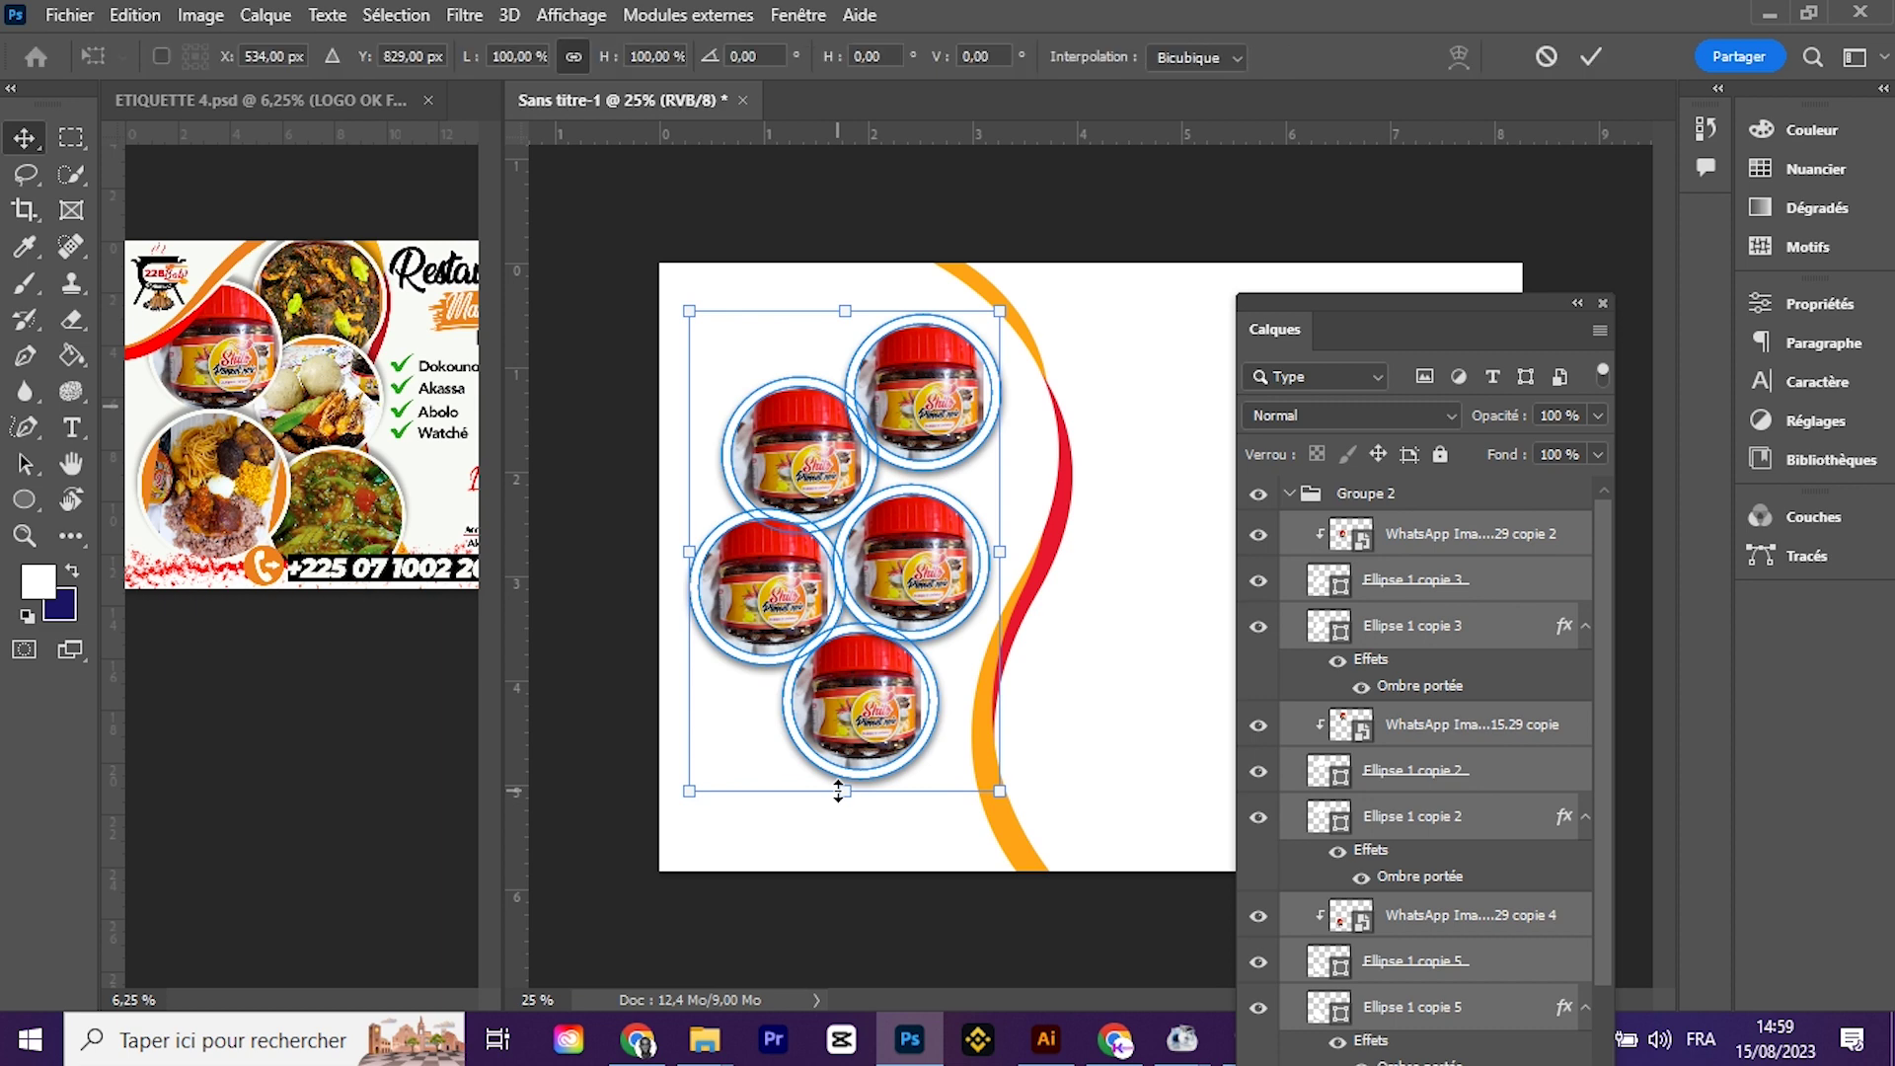
Step: Enlarge the five-circle cluster to about 124% and shift it slightly right
{"action": "left_click_drag", "start_coordinate": [845, 791], "coordinate": [894, 840]}
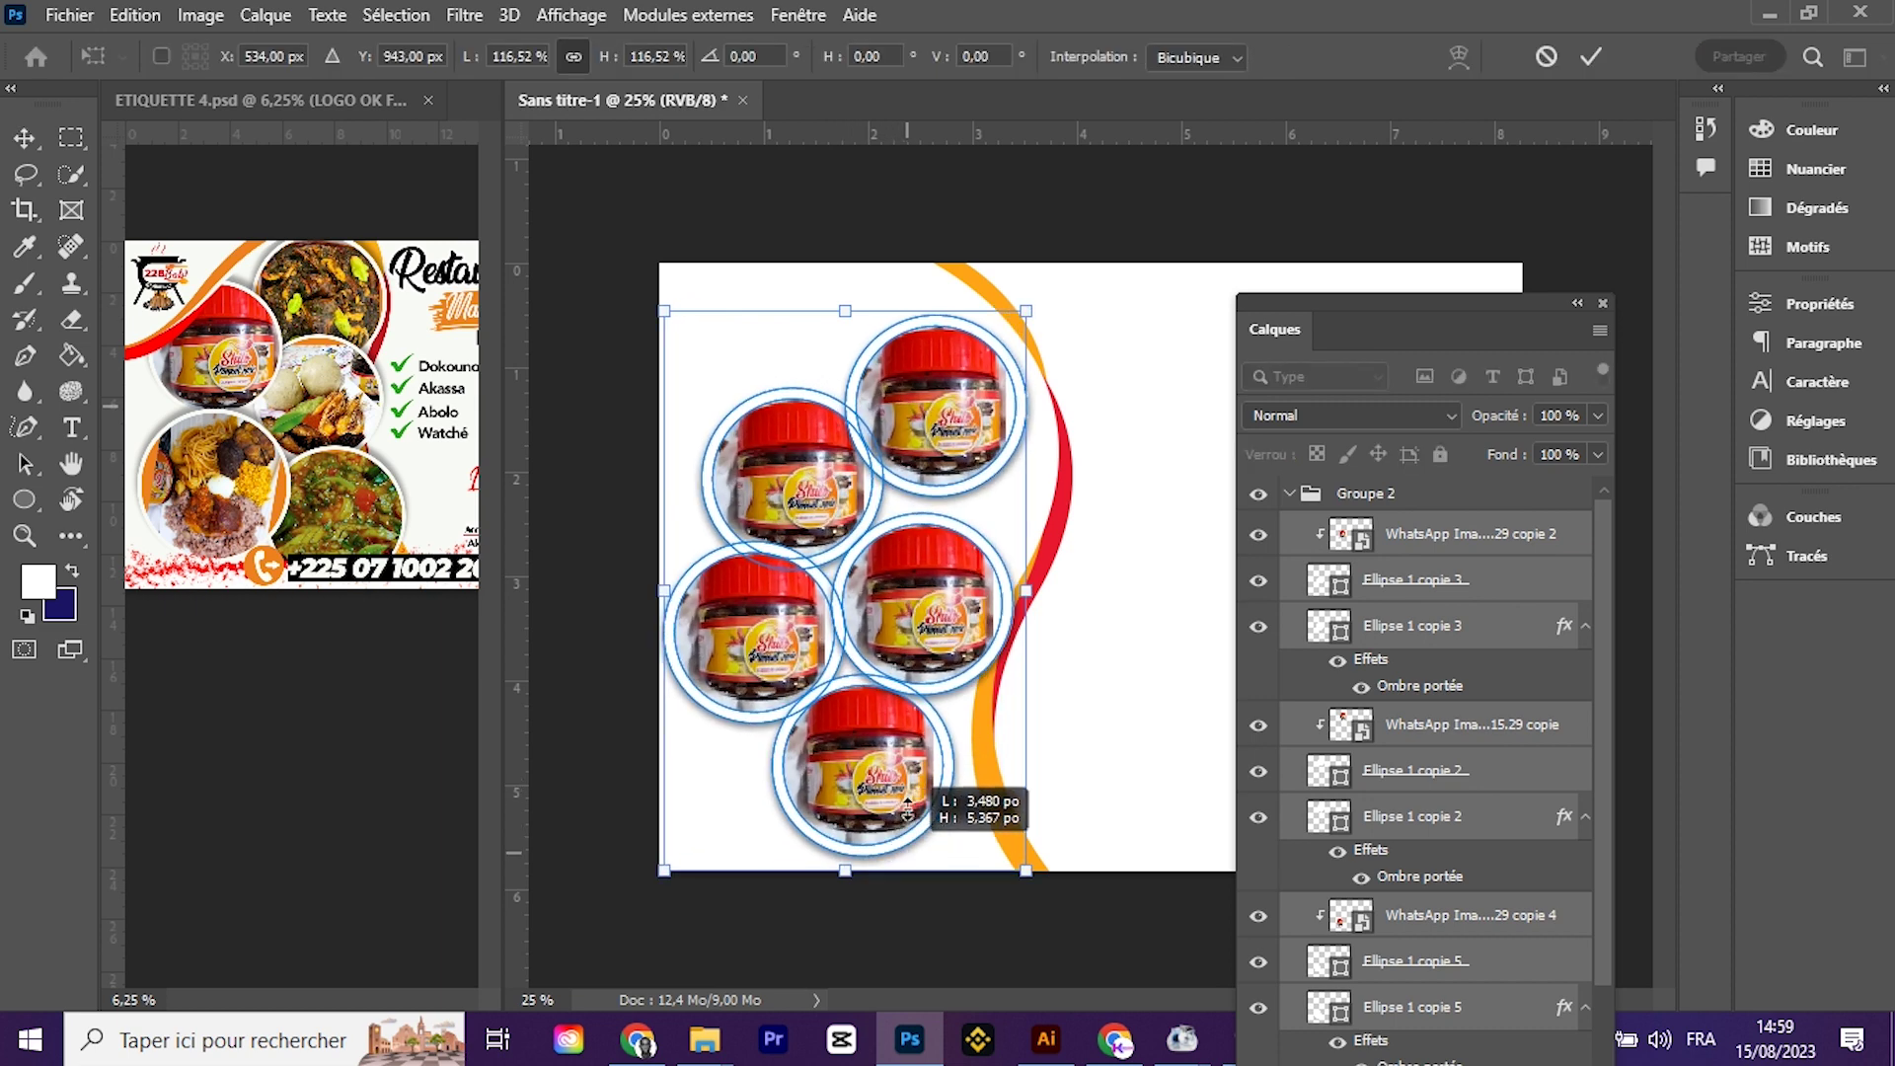
{"action": "mouse_move", "coordinate": [919, 590]}
{"action": "left_mouse_down"}
{"action": "mouse_move", "coordinate": [919, 658]}
{"action": "mouse_move", "coordinate": [946, 593]}
{"action": "left_mouse_up"}
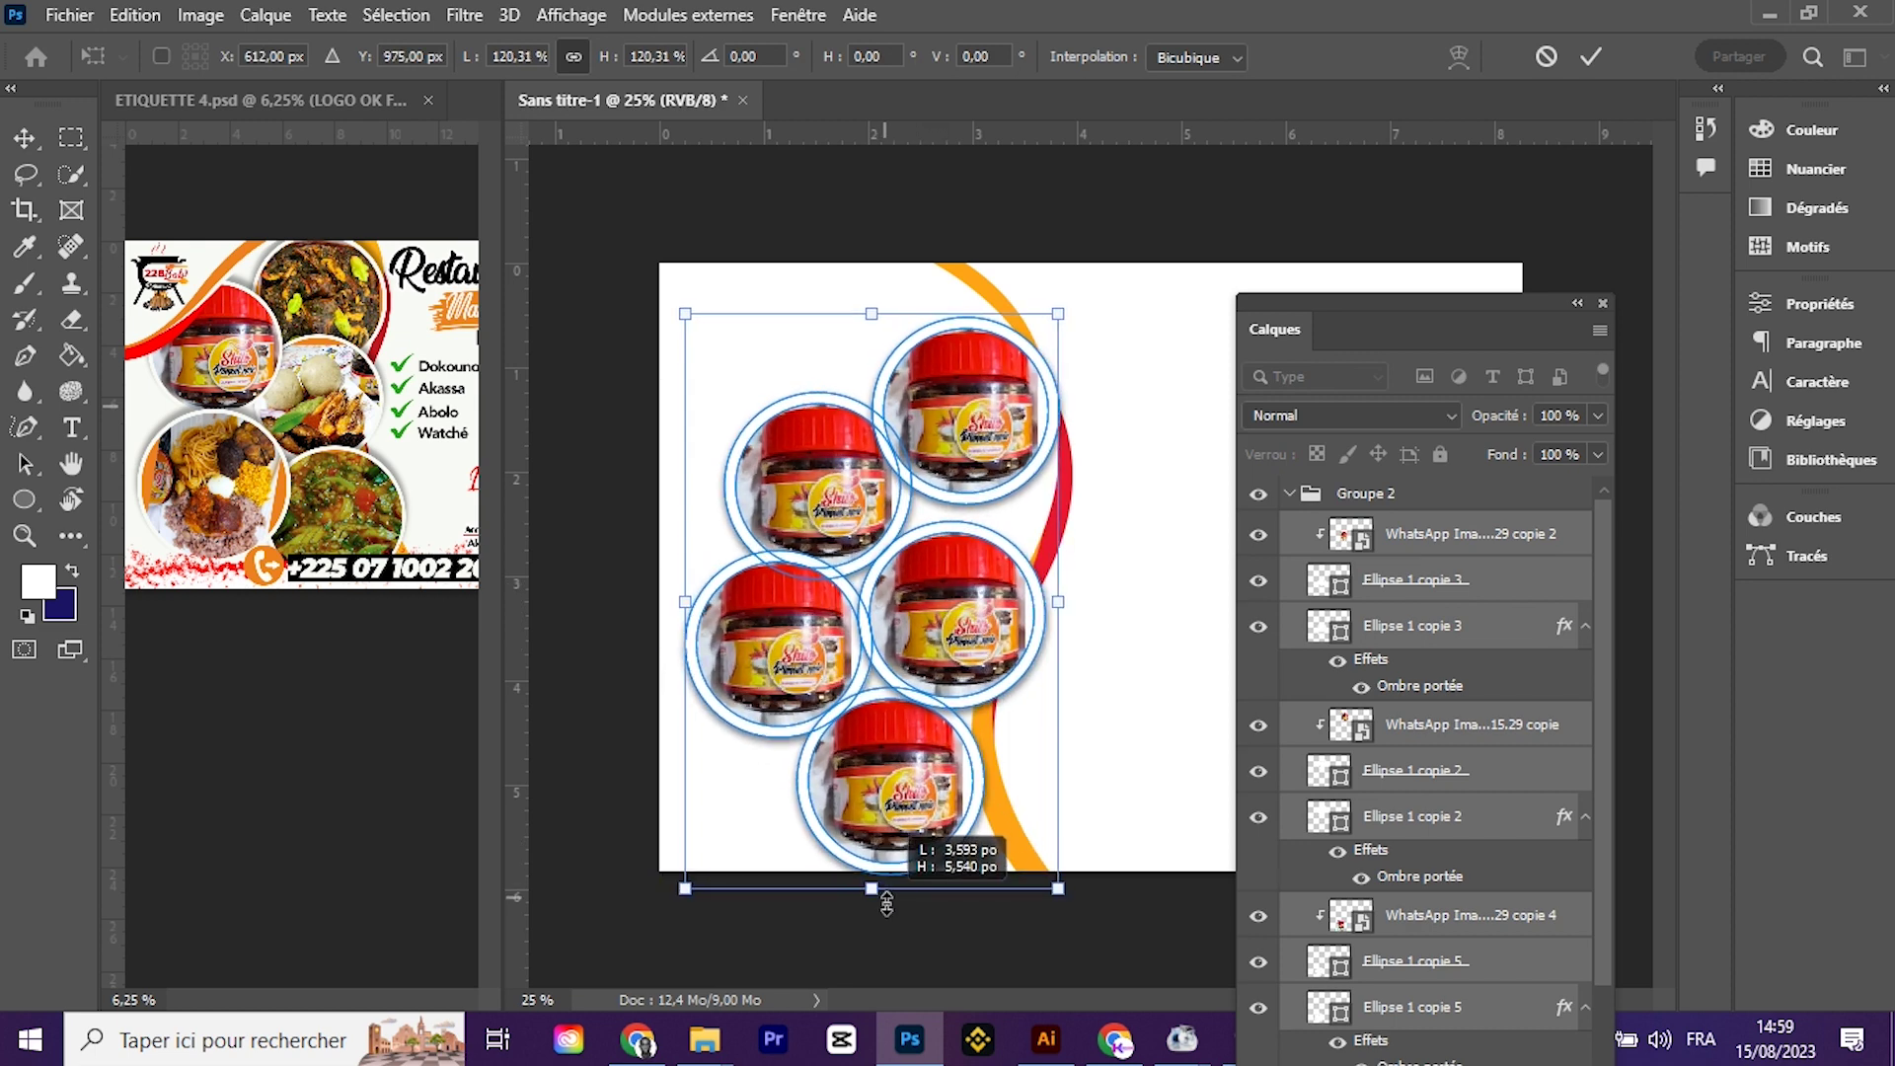
{"action": "left_click_drag", "start_coordinate": [880, 866], "coordinate": [880, 916]}
{"action": "left_click_drag", "start_coordinate": [906, 710], "coordinate": [920, 677]}
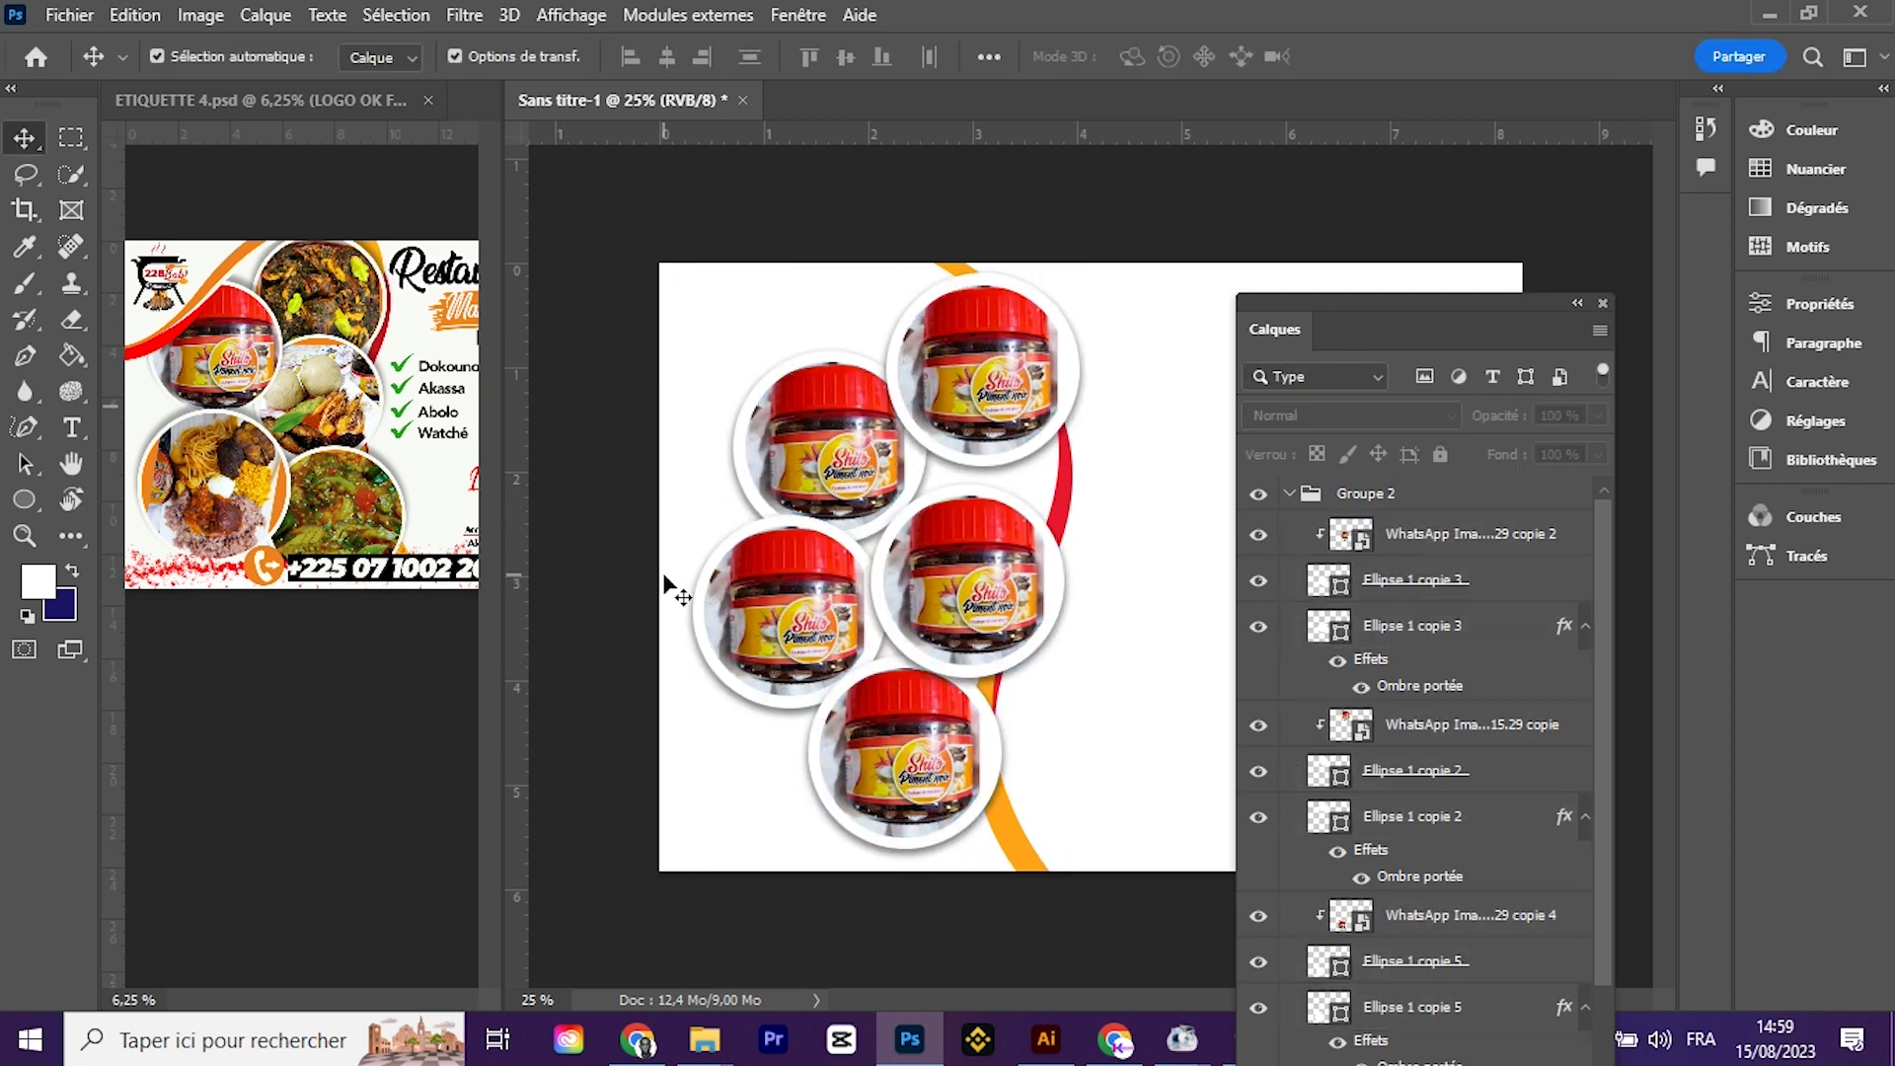
{"action": "left_click", "coordinate": [863, 546]}
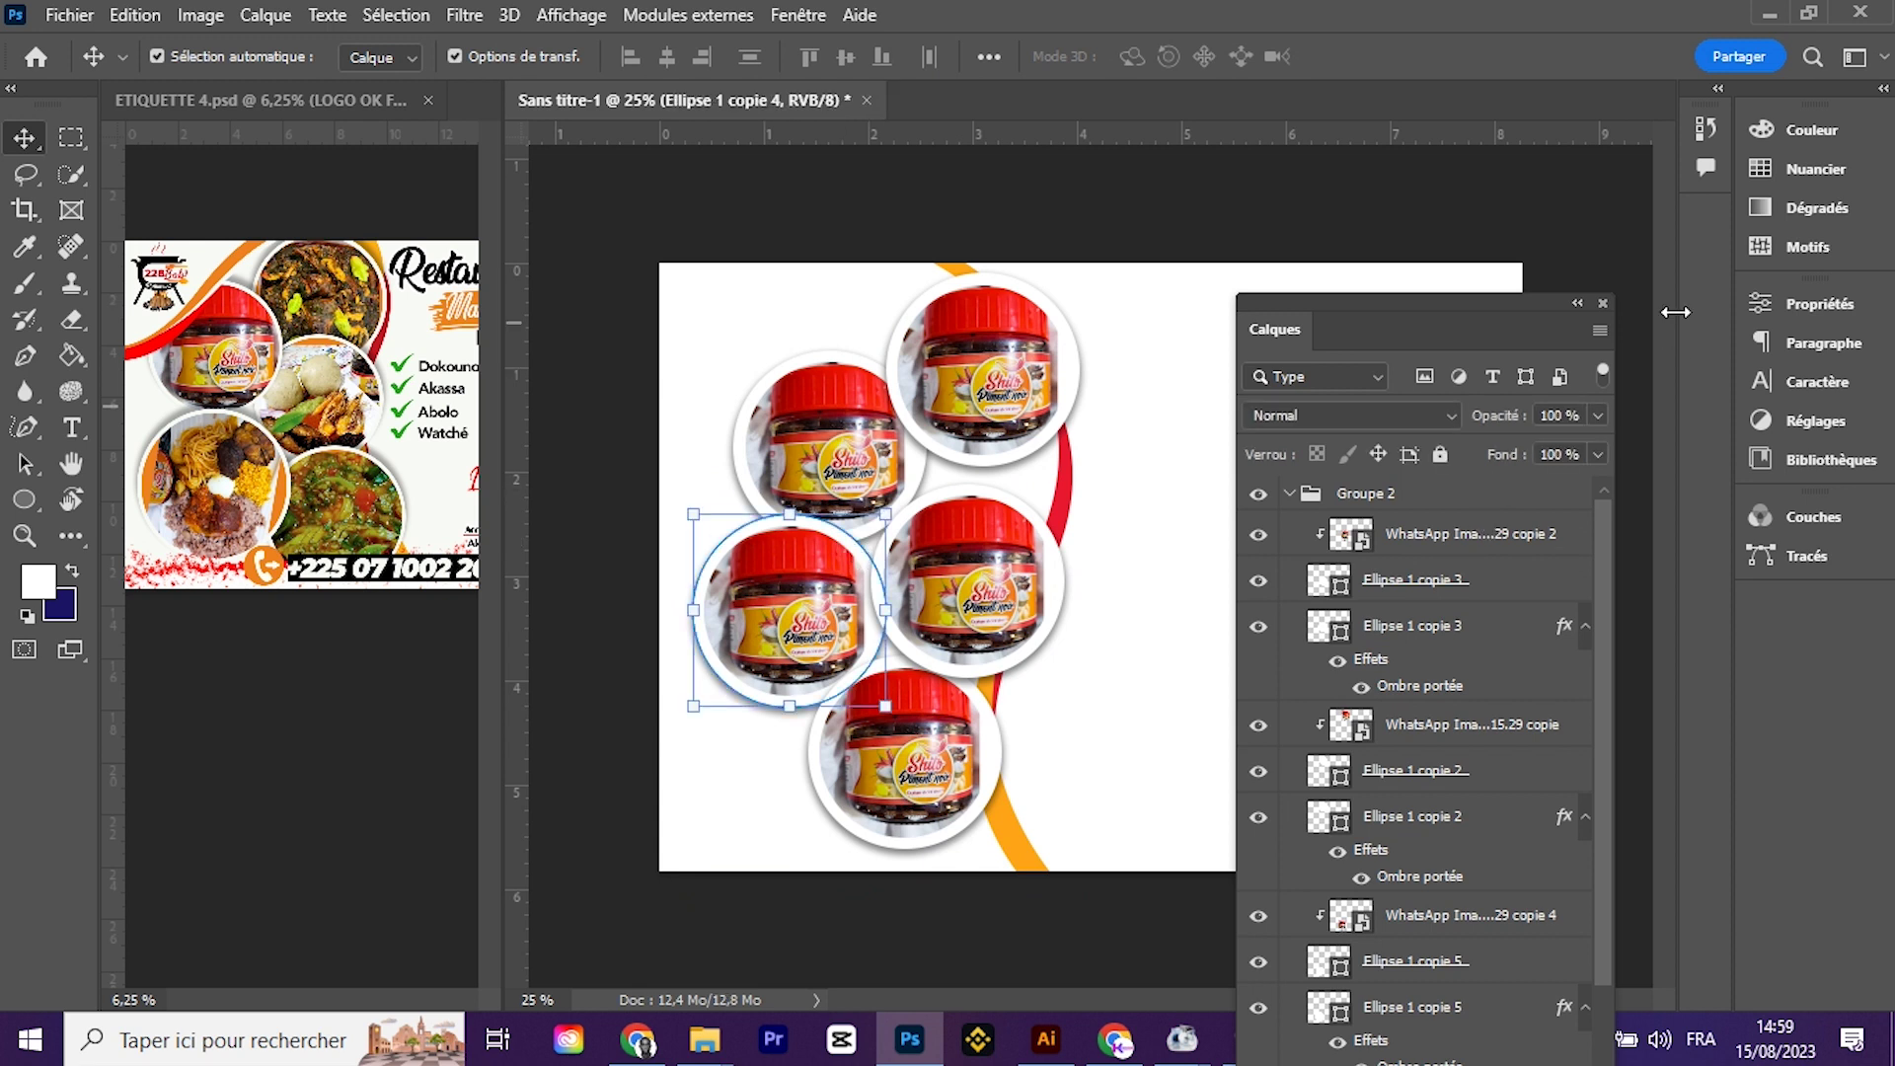
Step: Give the middle-left jar circle an orange ring from the swatches
{"action": "left_click", "coordinate": [1814, 169]}
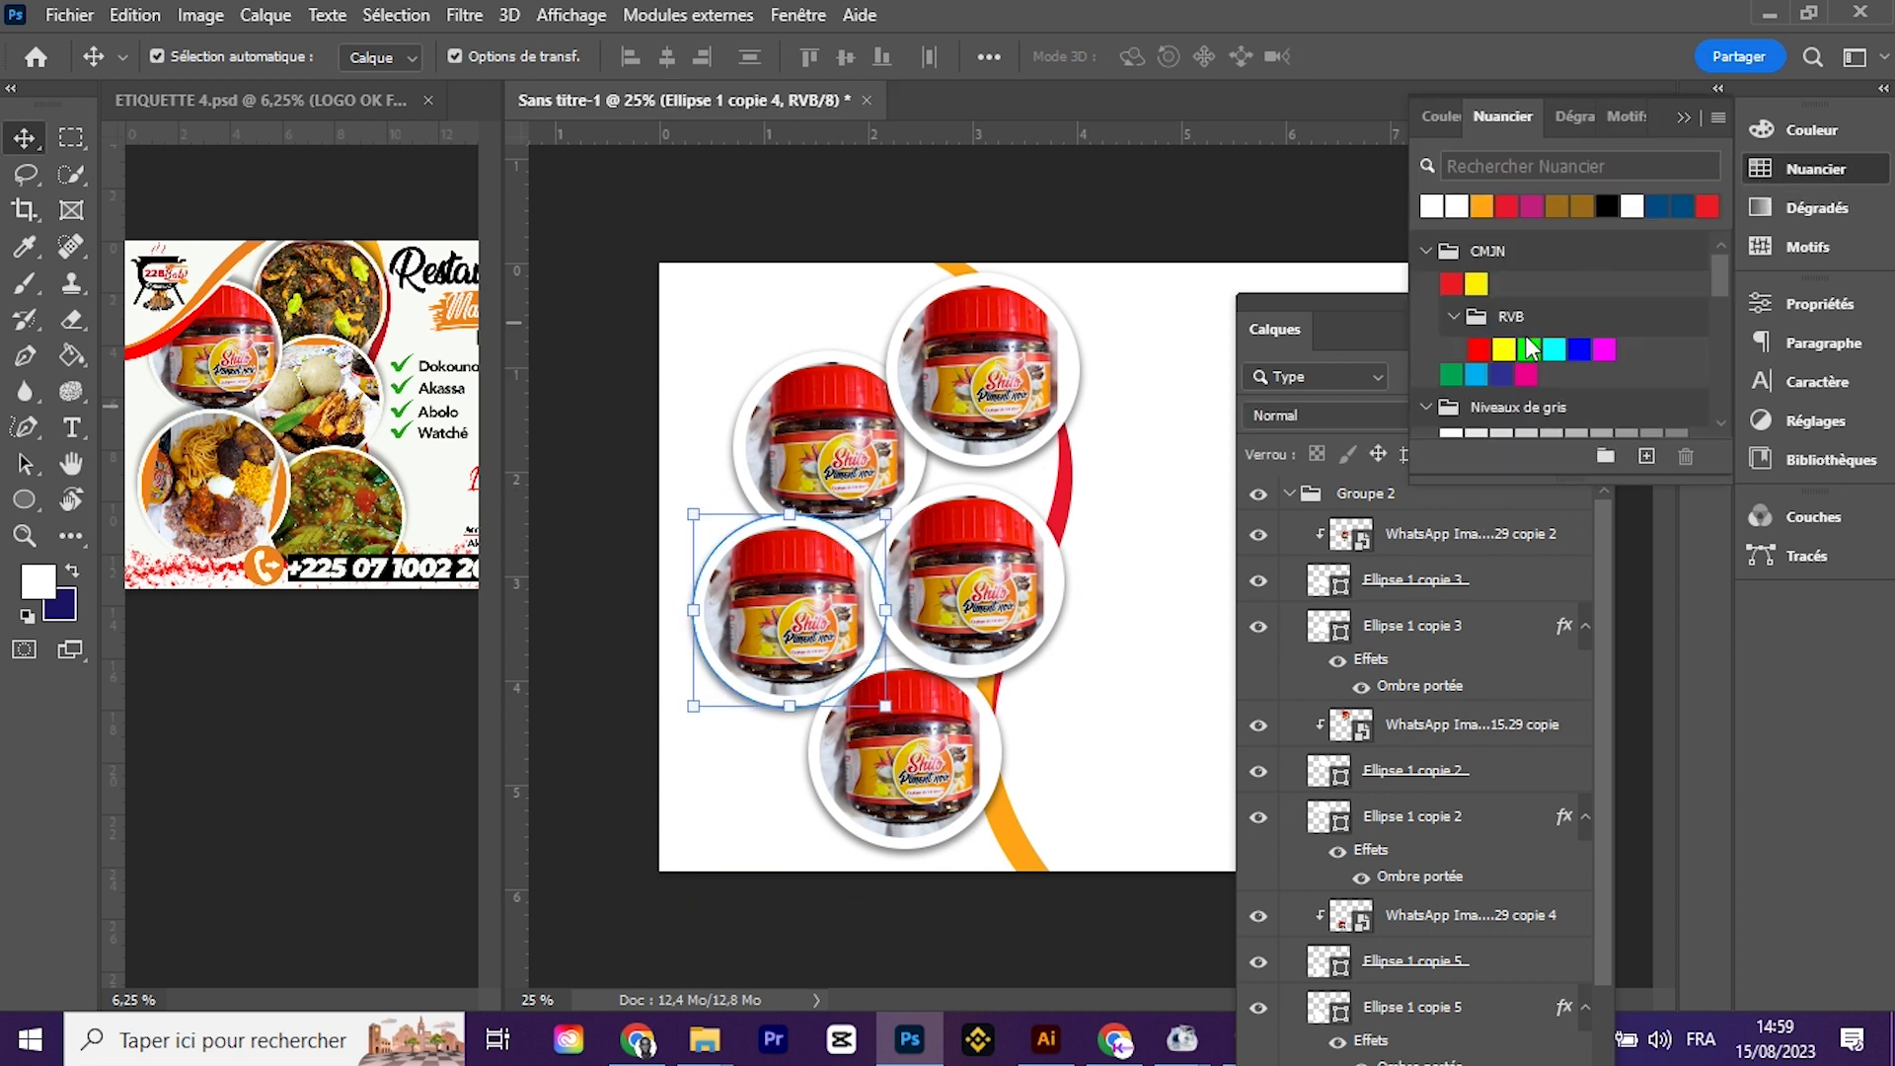
{"action": "left_click", "coordinate": [1475, 207]}
{"action": "left_click", "coordinate": [1141, 422]}
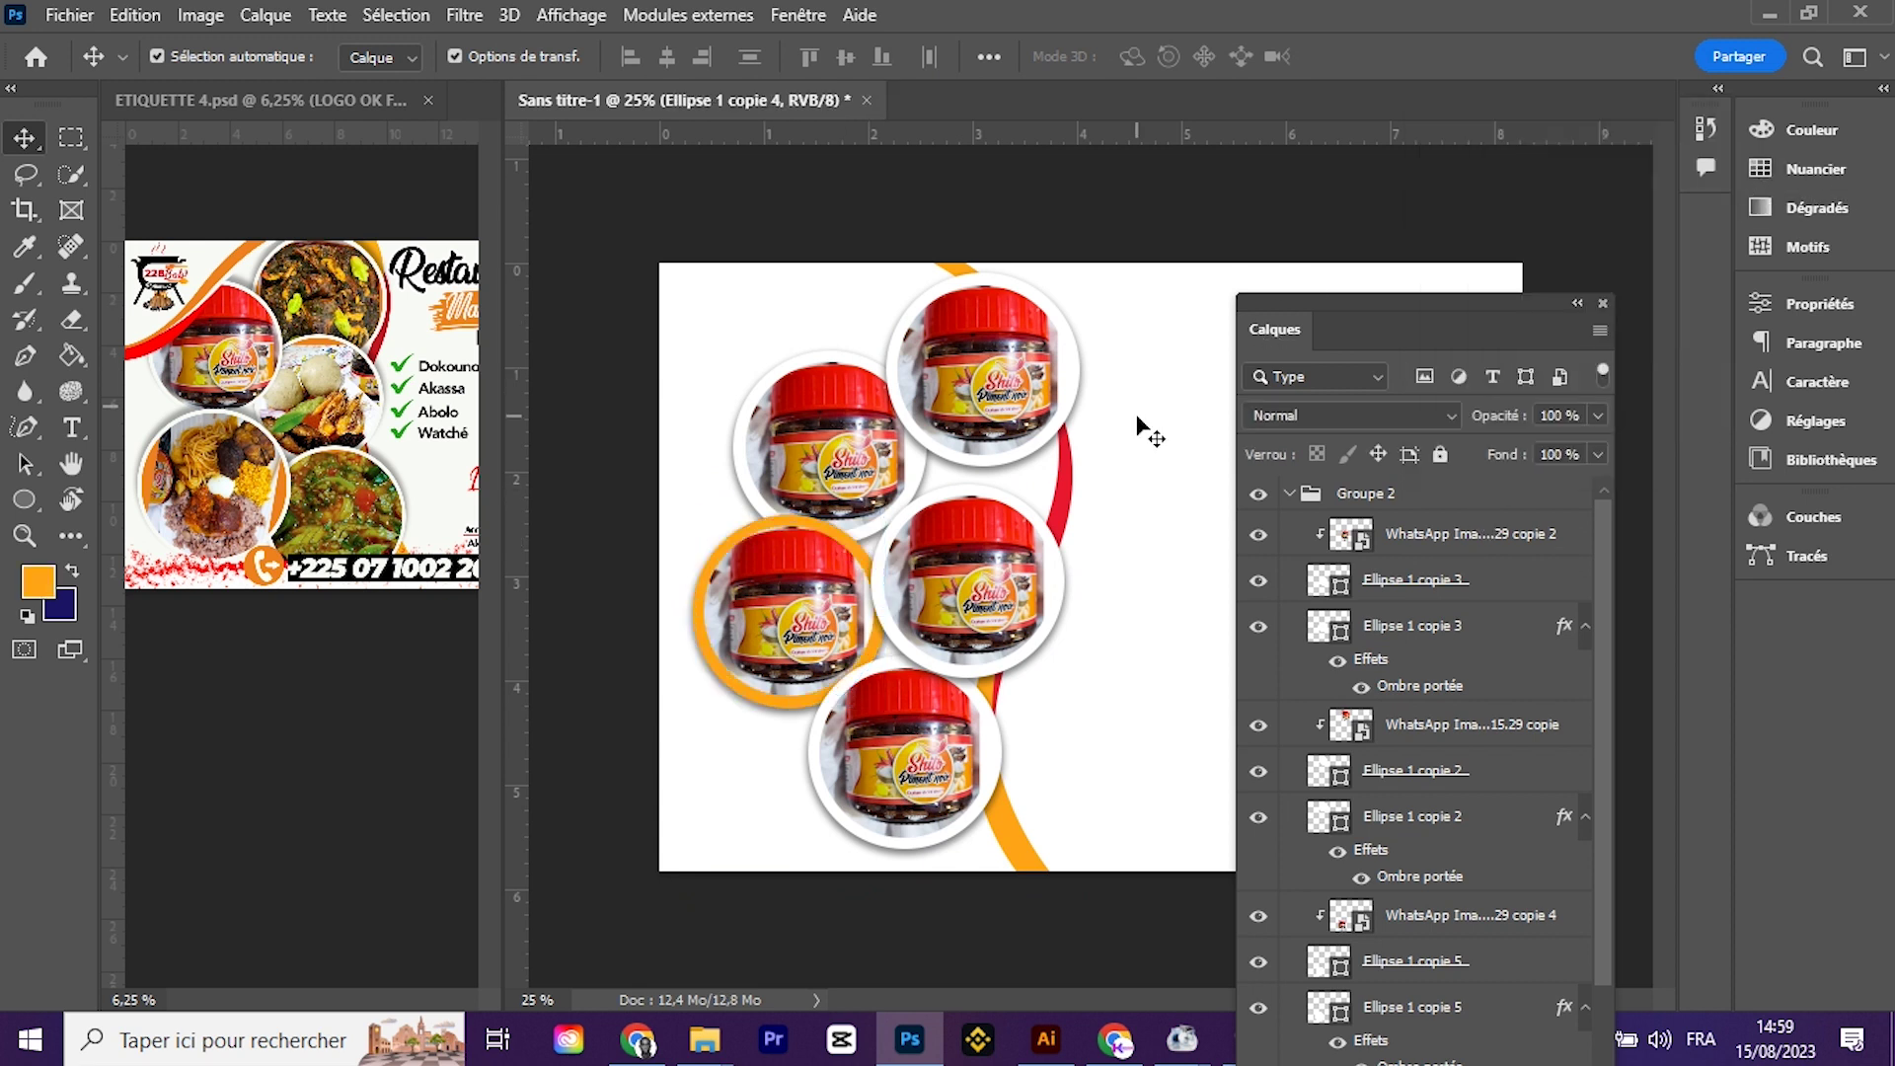
Step: Select the top-right jar circle and colour its ring red
{"action": "left_click", "coordinate": [935, 462]}
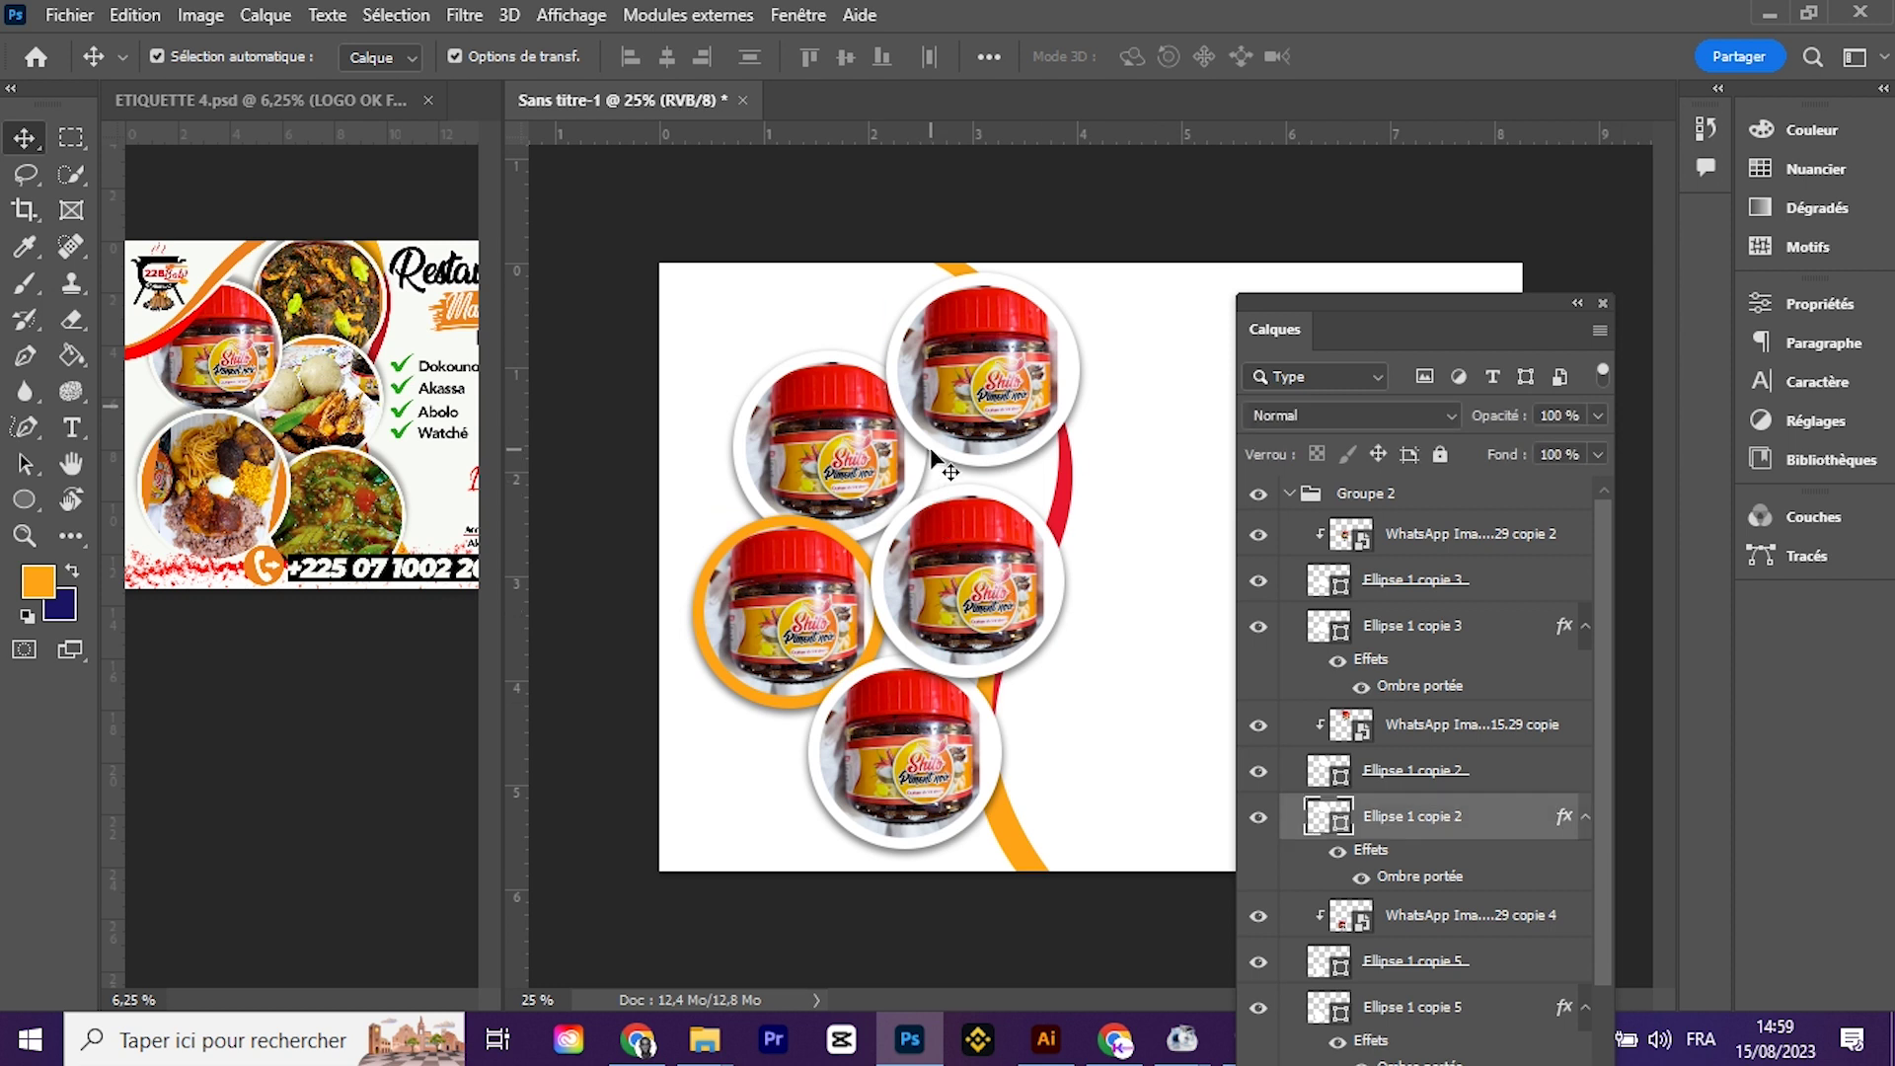
{"action": "left_click", "coordinate": [1752, 170]}
{"action": "left_click", "coordinate": [1536, 197]}
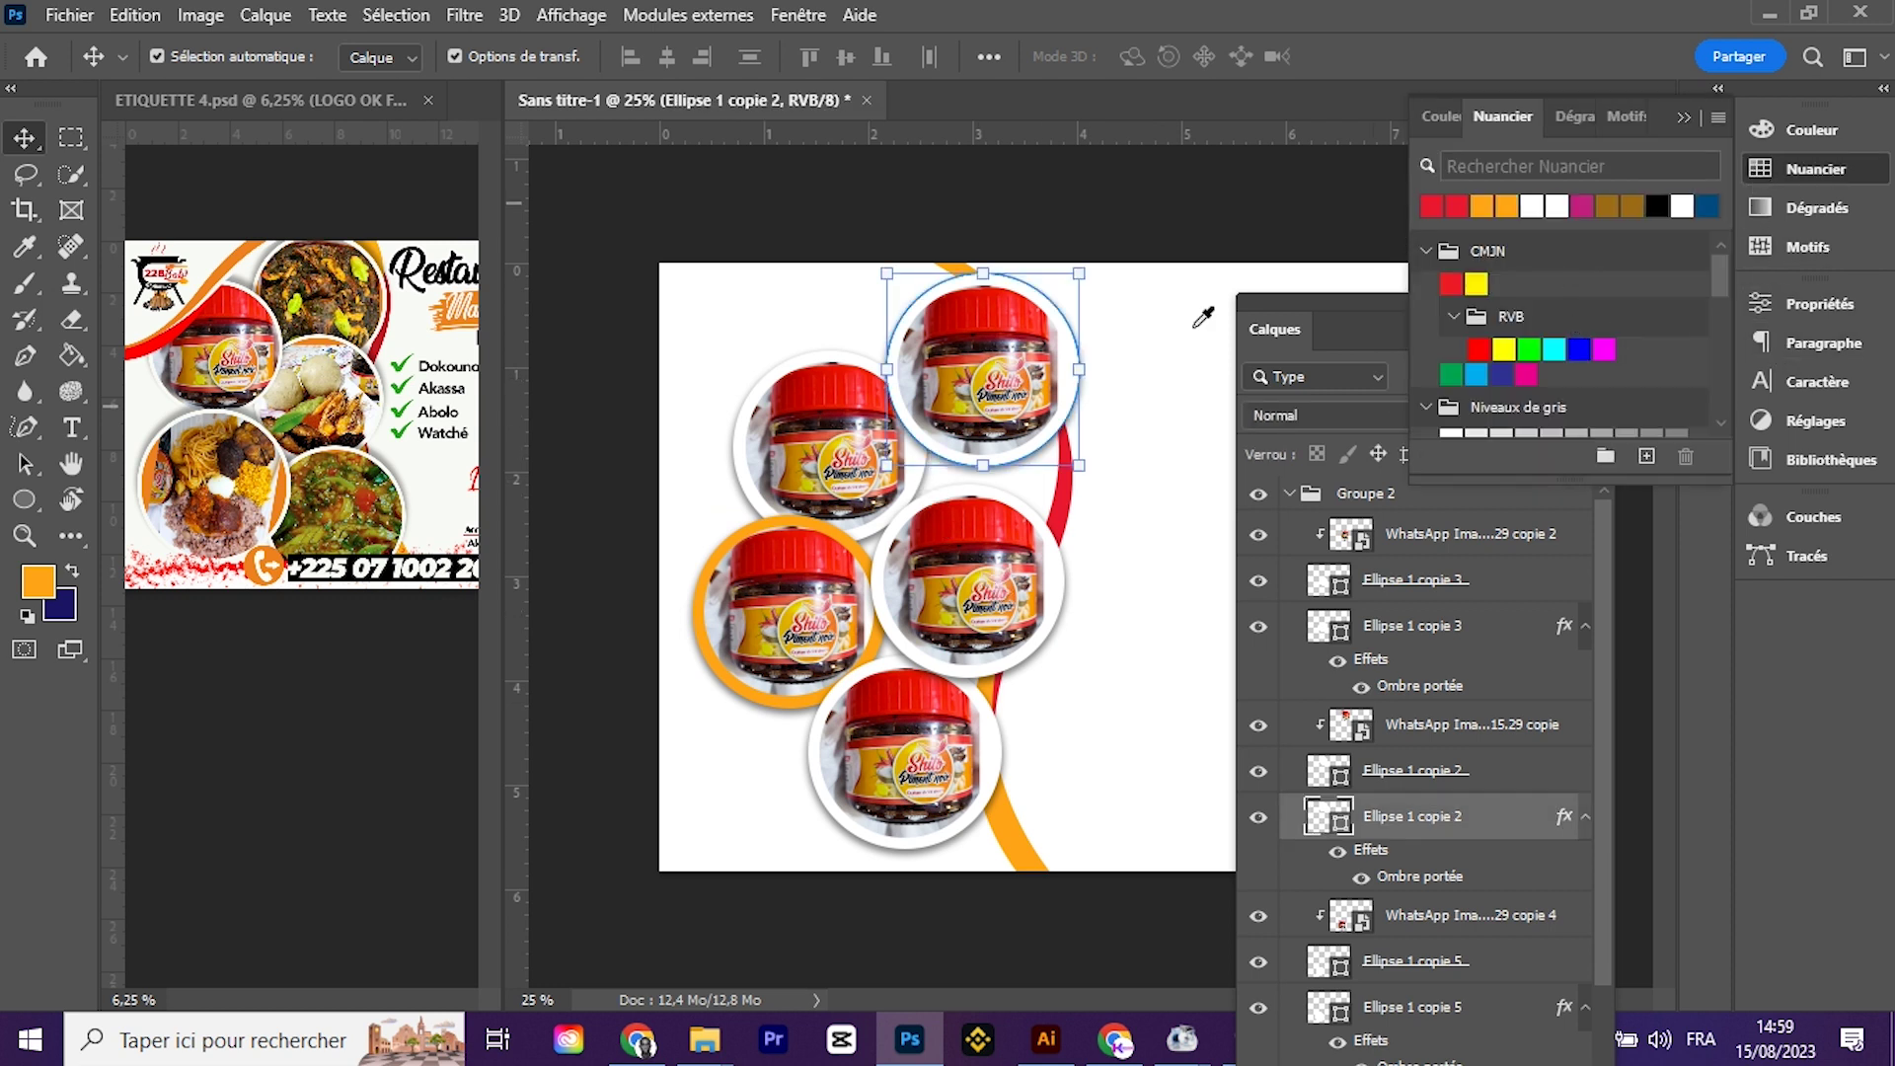
{"action": "left_click", "coordinate": [690, 341]}
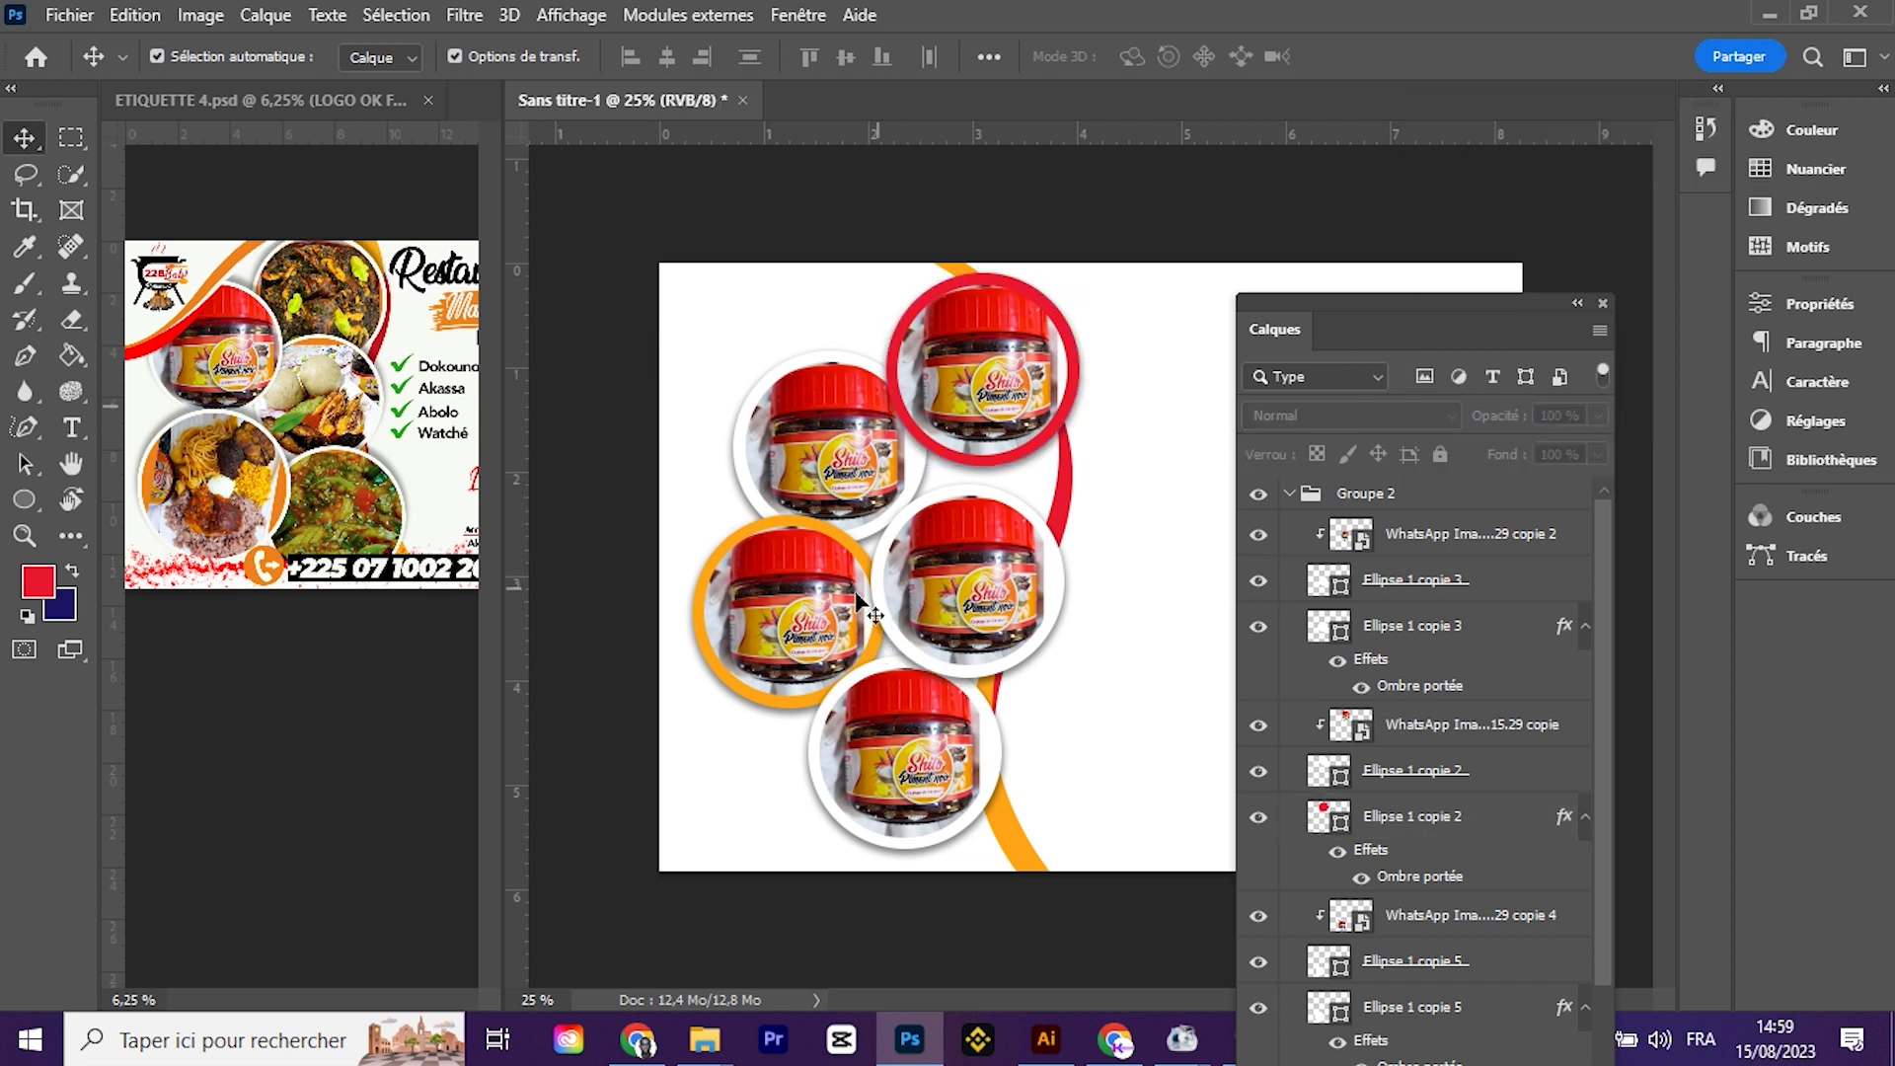
Step: Select the jar photo layer inside the red-ringed circle
{"action": "left_click", "coordinate": [839, 471]}
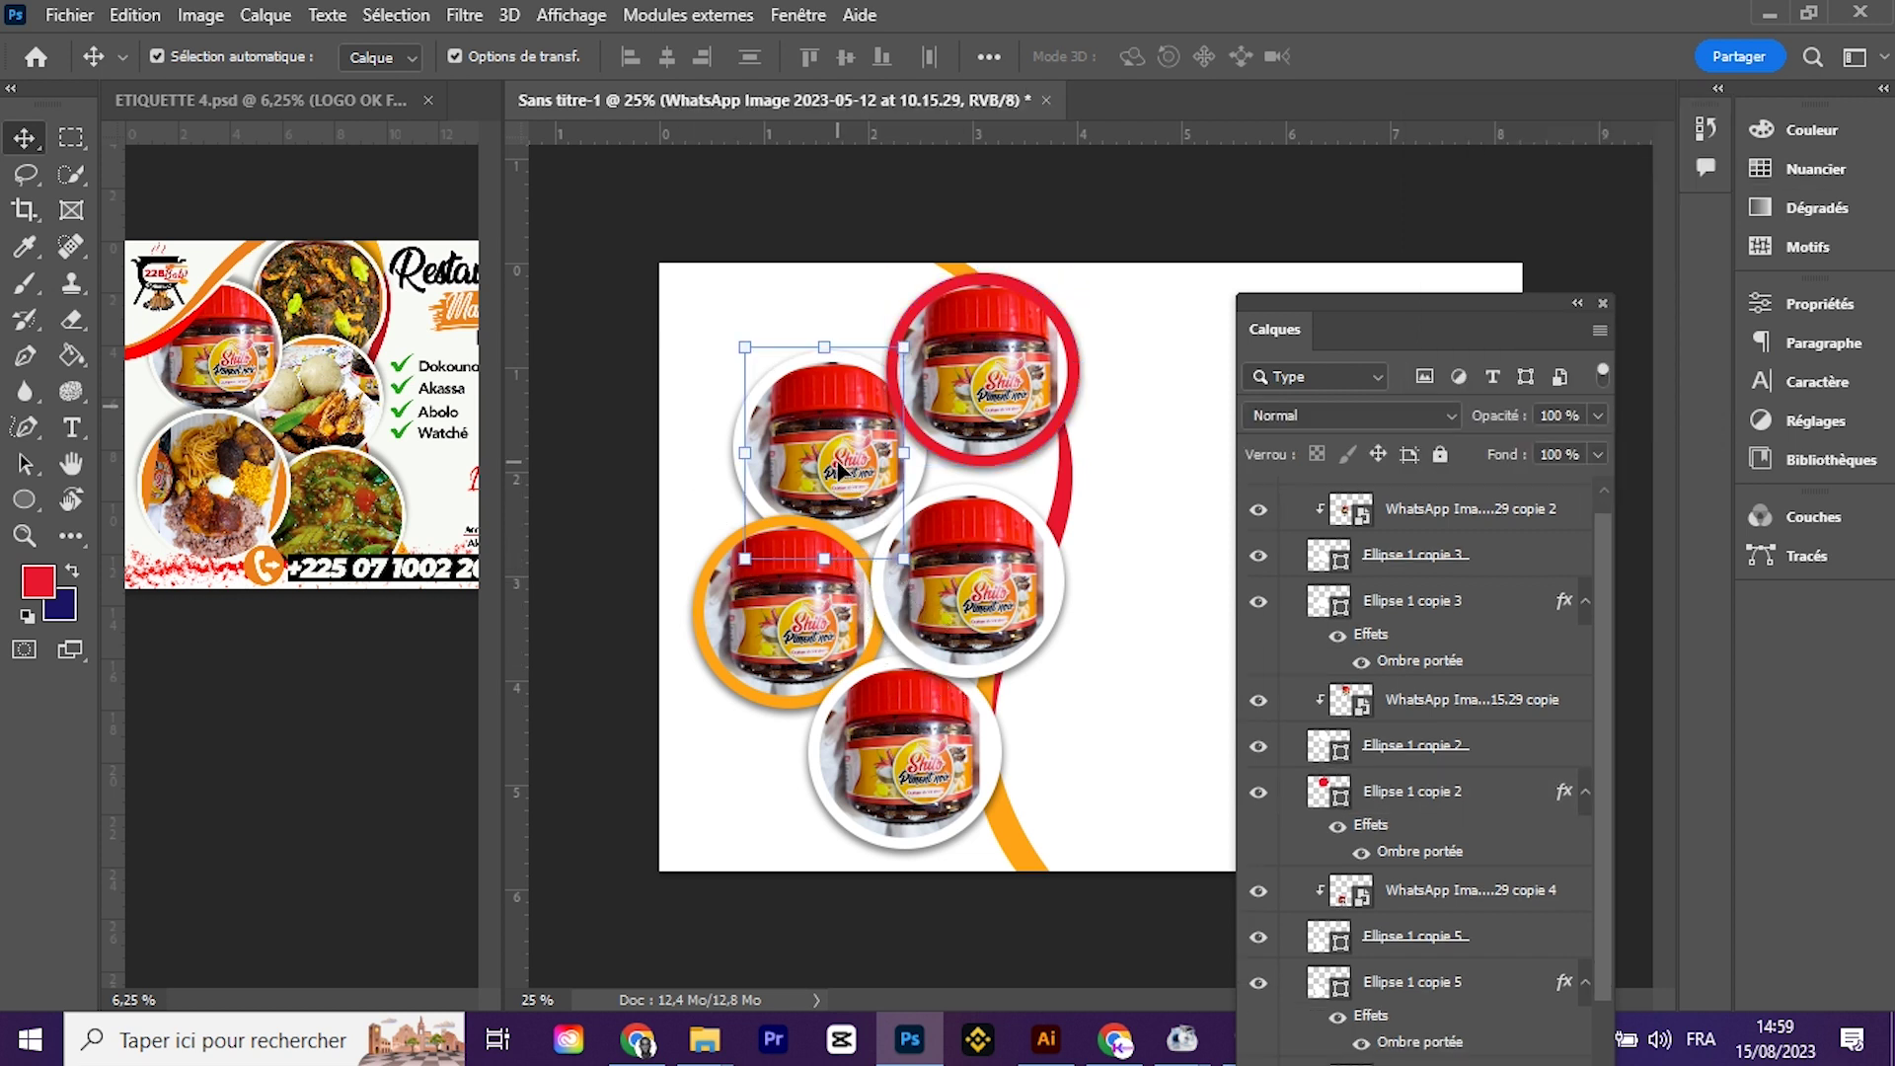
{"action": "left_click", "coordinate": [963, 355]}
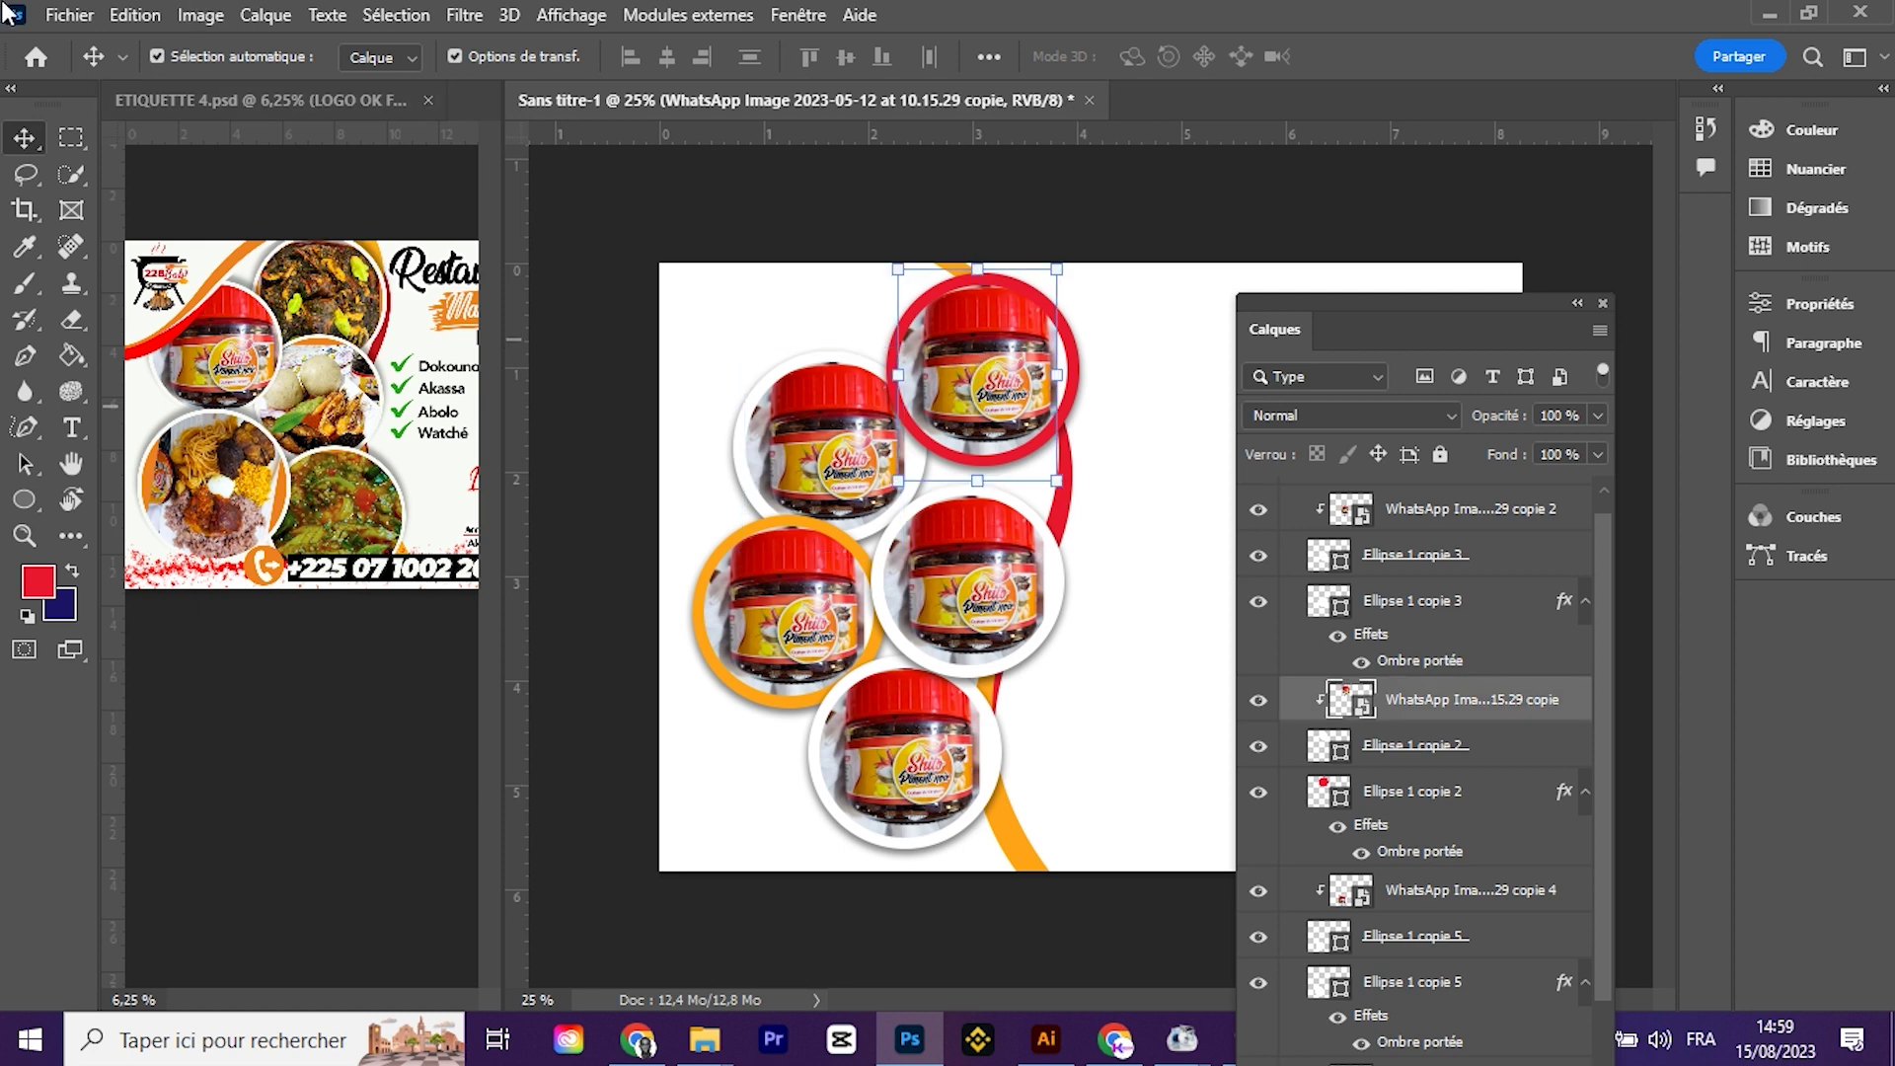
{"action": "left_click", "coordinate": [69, 15]}
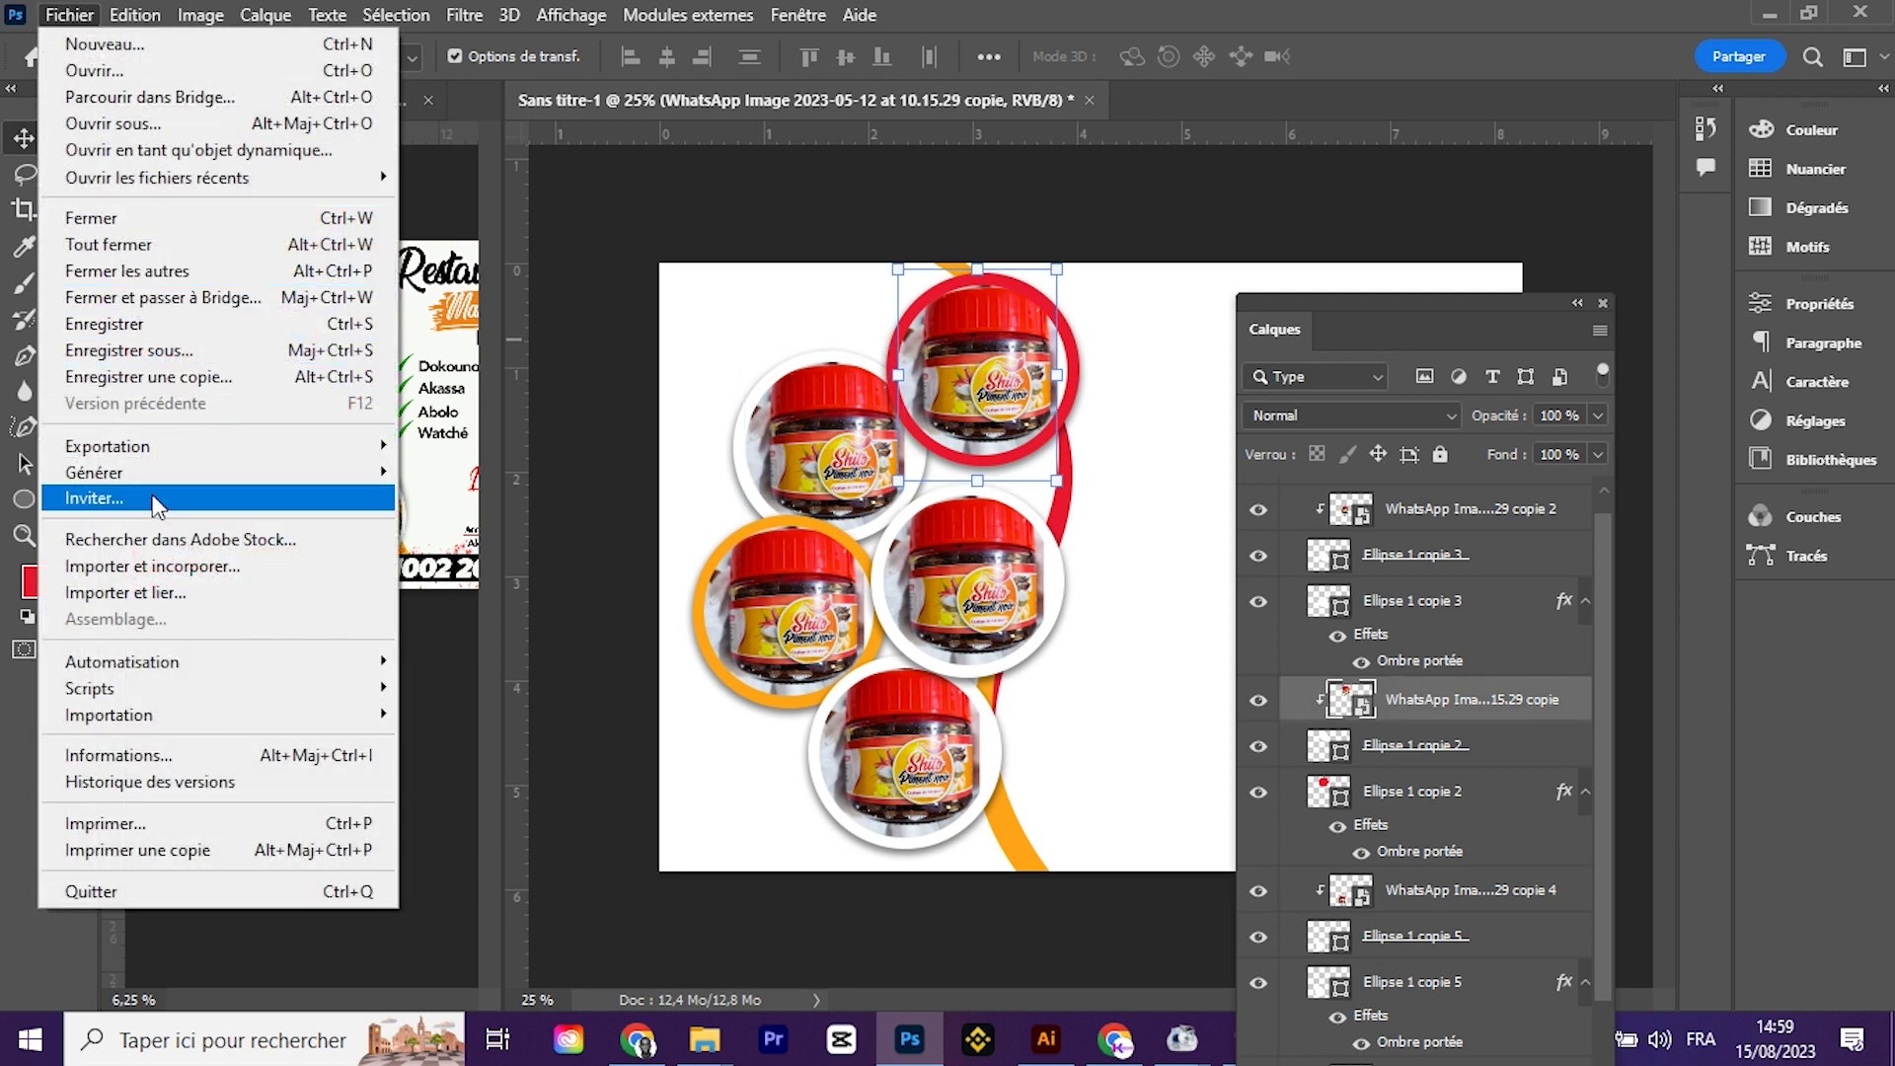
Step: Import the plated food photo and scale it over the top-right circle
{"action": "left_click", "coordinate": [158, 566]}
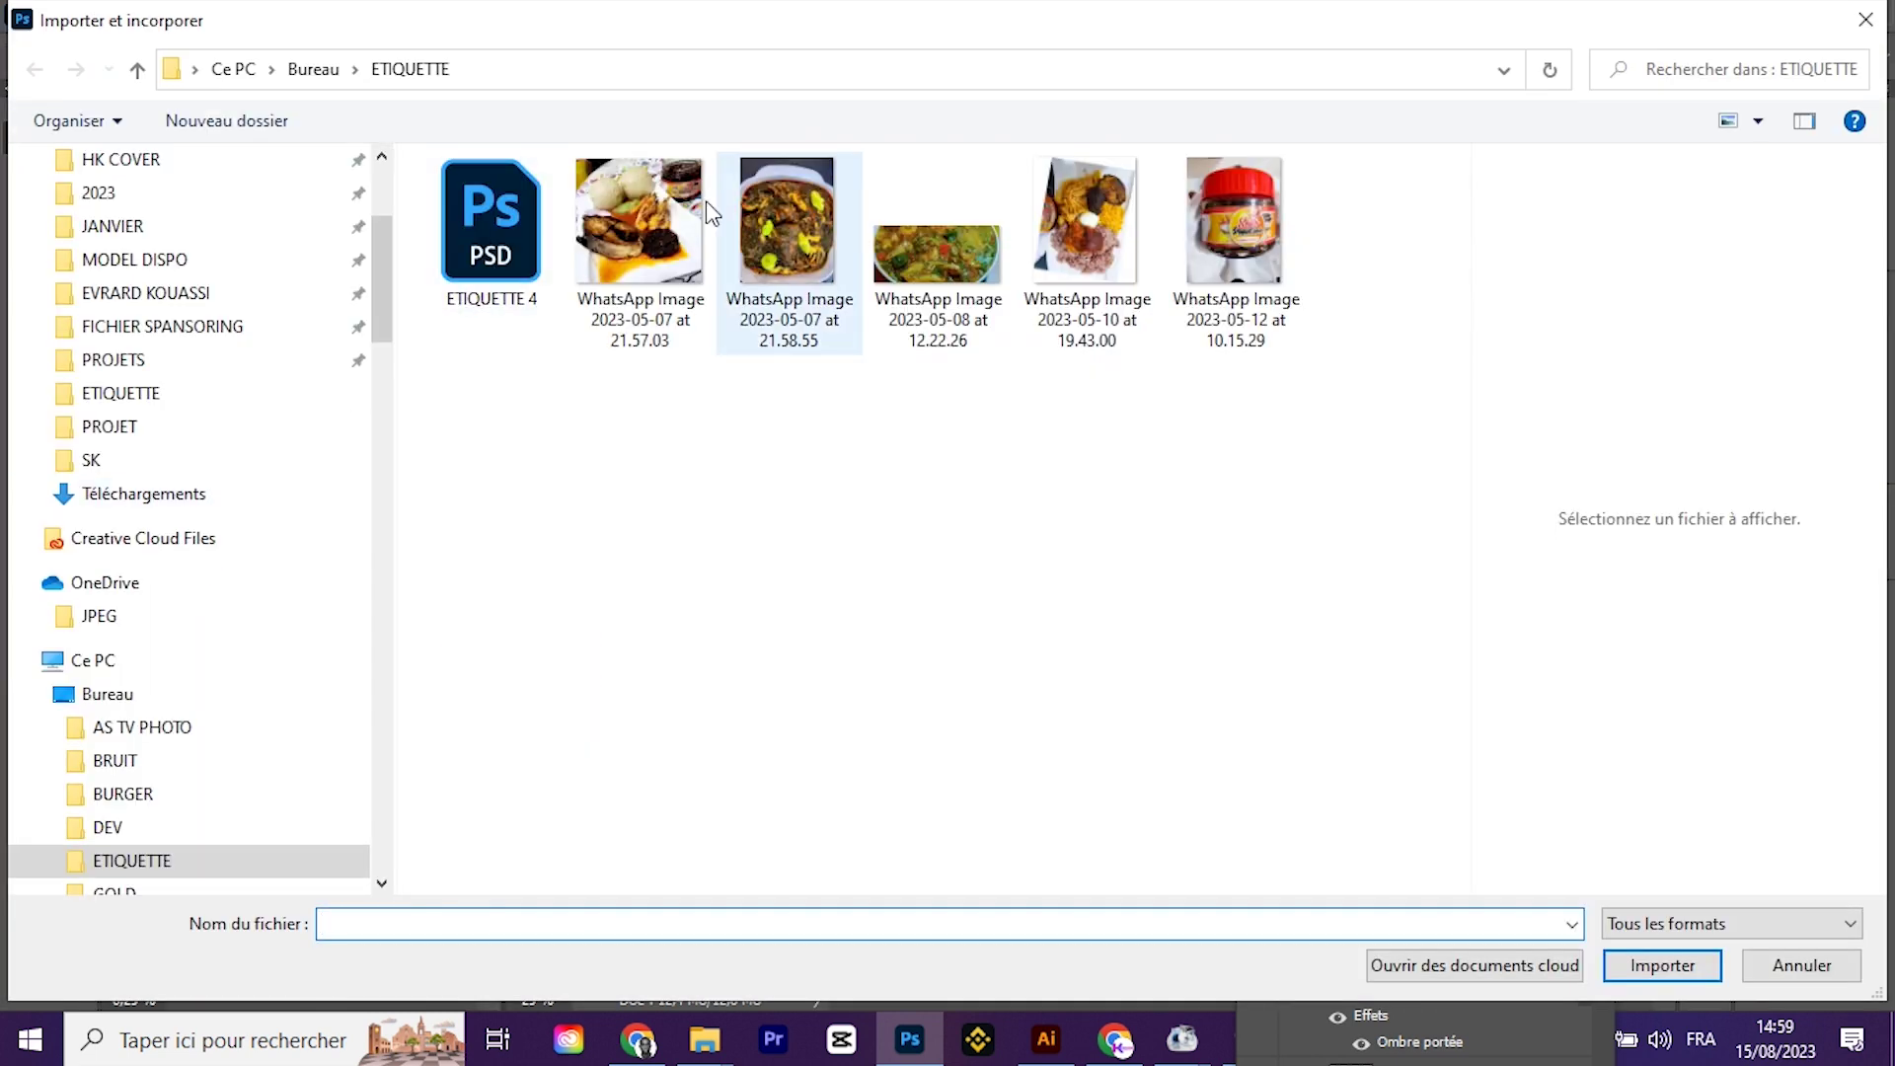
{"action": "left_click", "coordinate": [648, 217]}
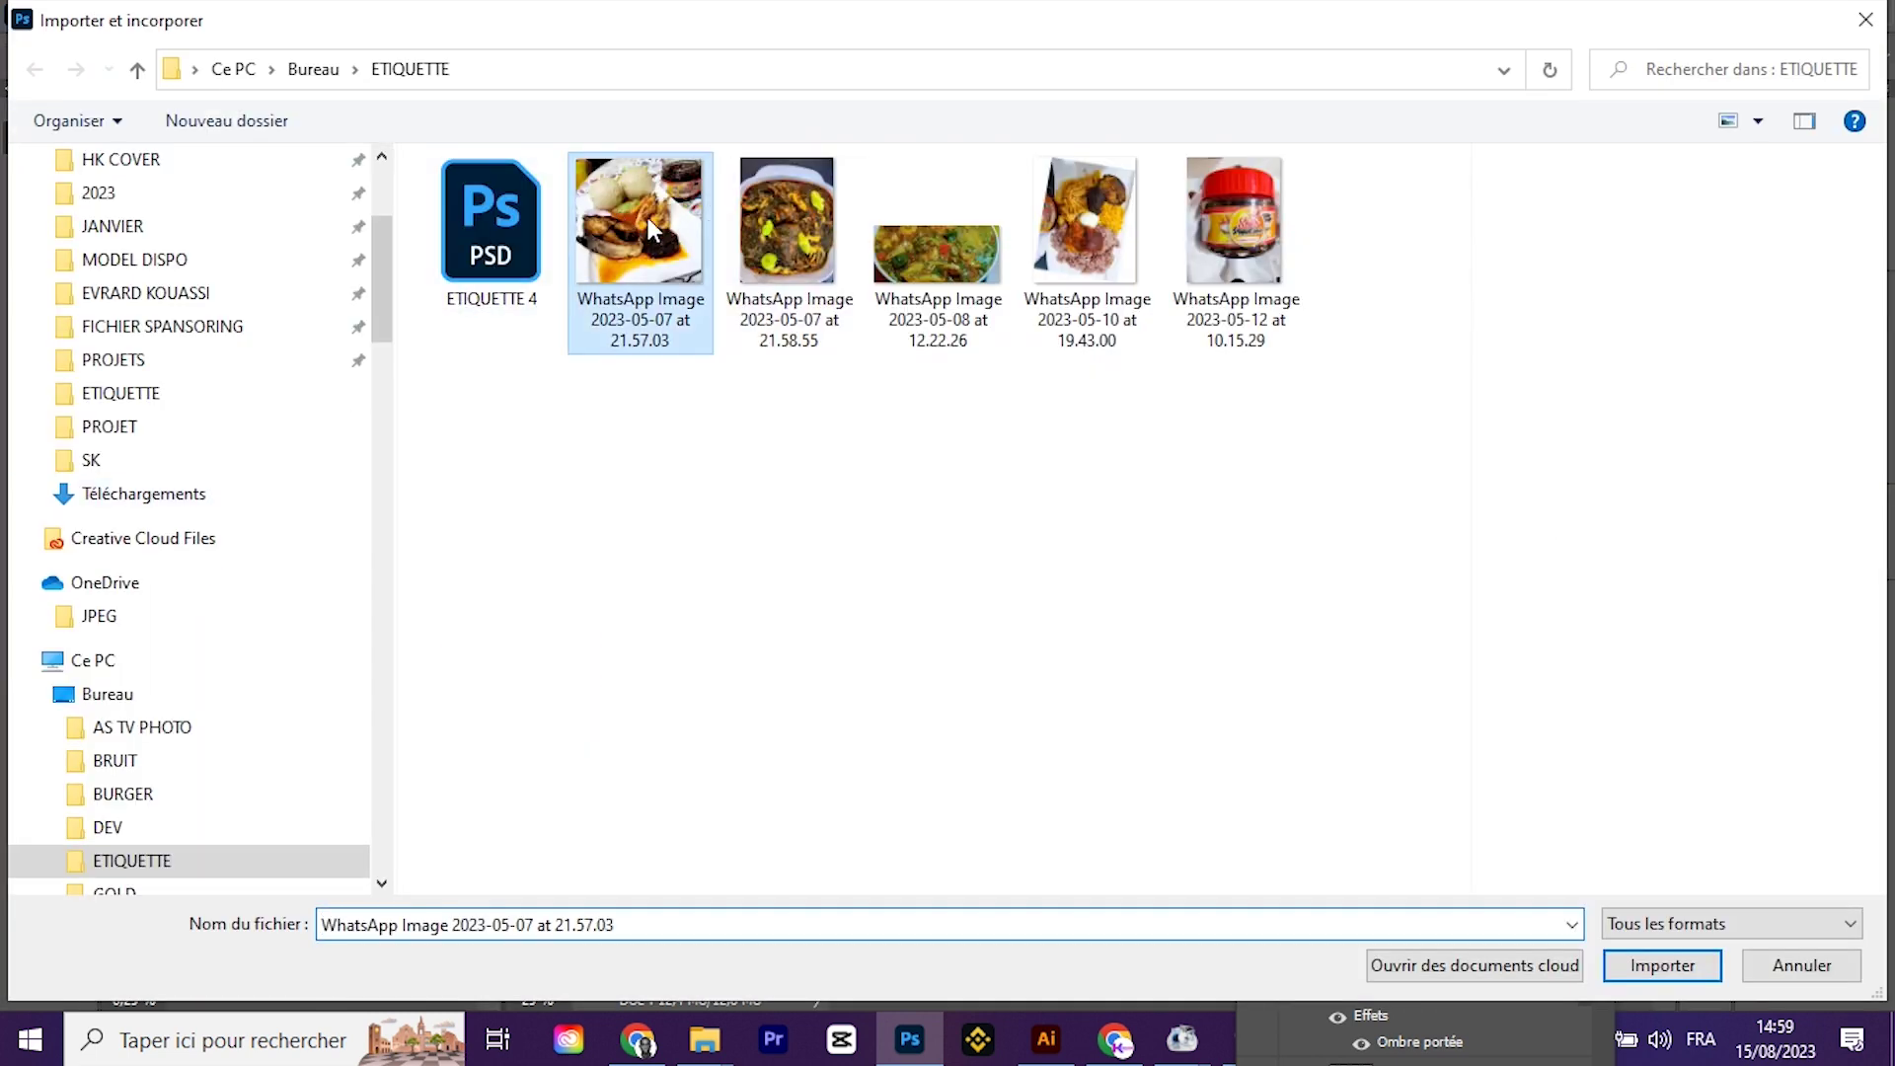
{"action": "left_click", "coordinate": [1638, 963]}
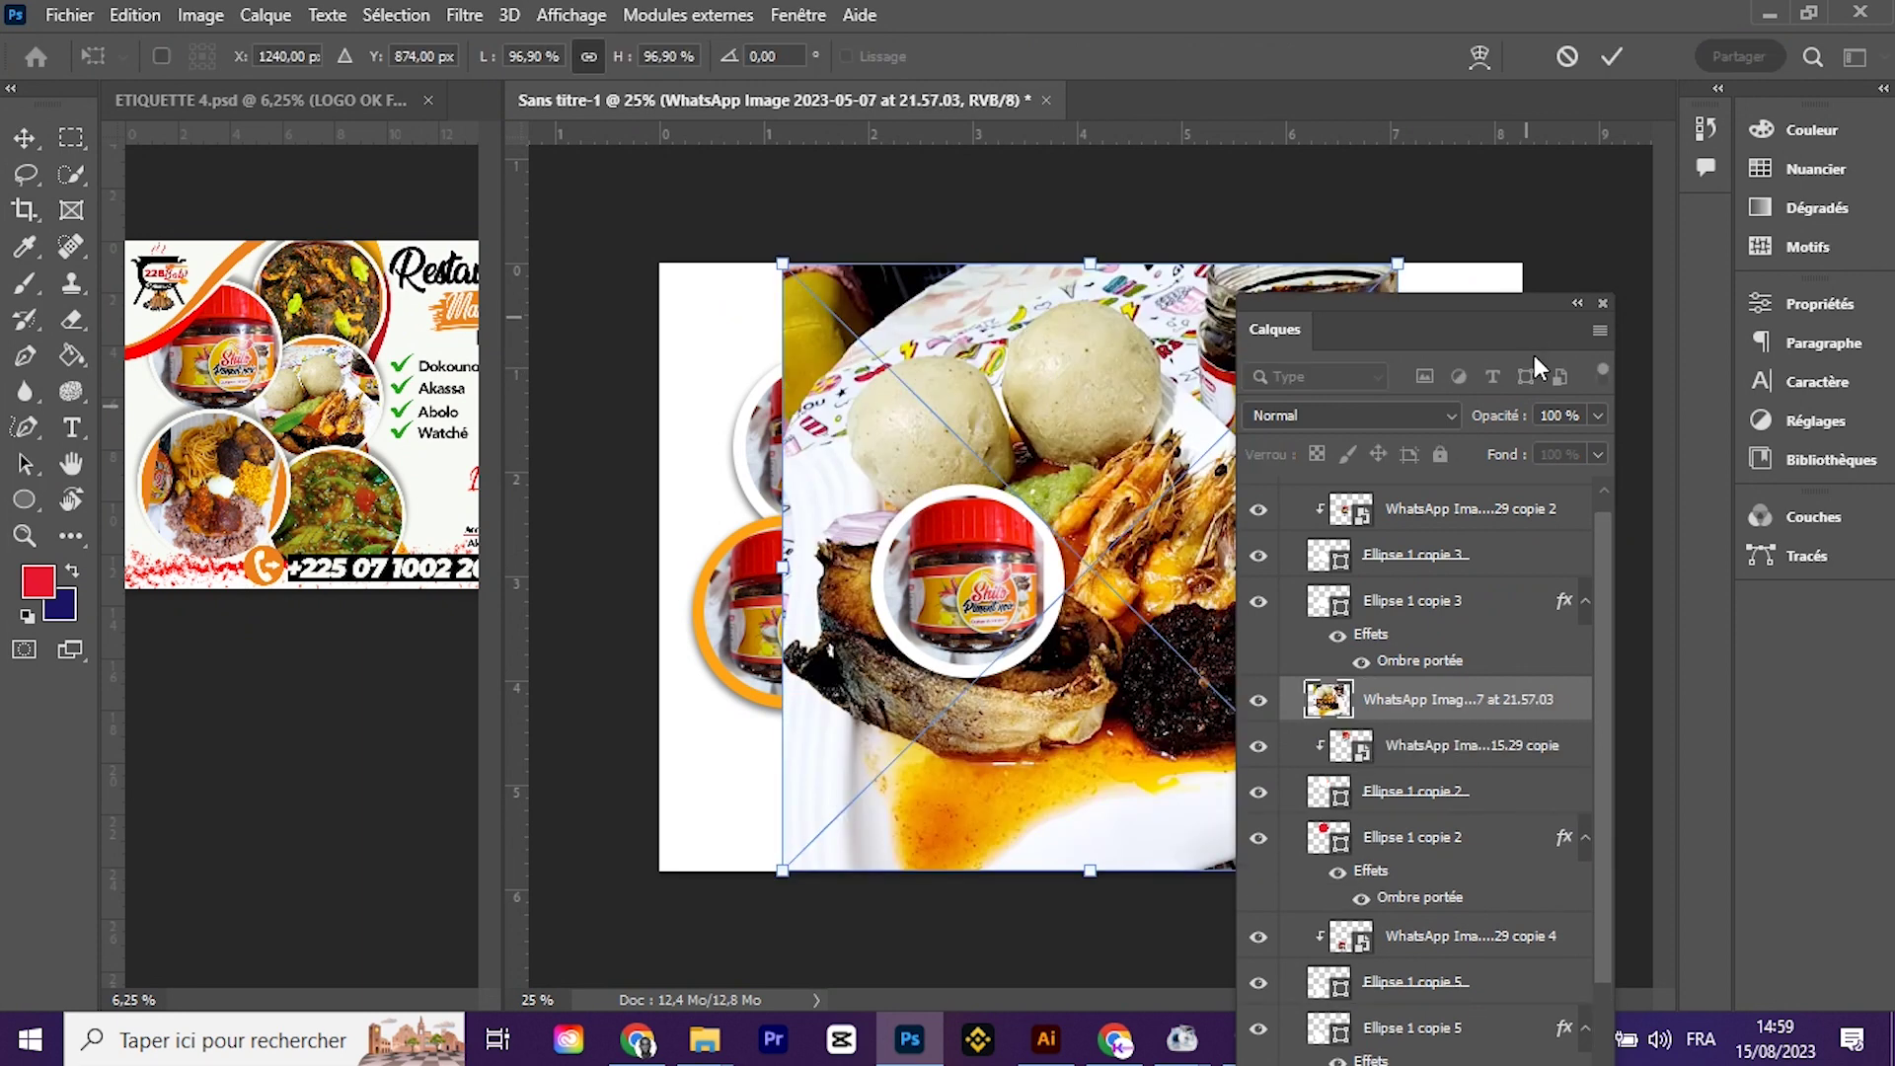
{"action": "left_click_drag", "start_coordinate": [1534, 336], "coordinate": [1829, 634]}
{"action": "left_click_drag", "start_coordinate": [1399, 265], "coordinate": [1074, 689]}
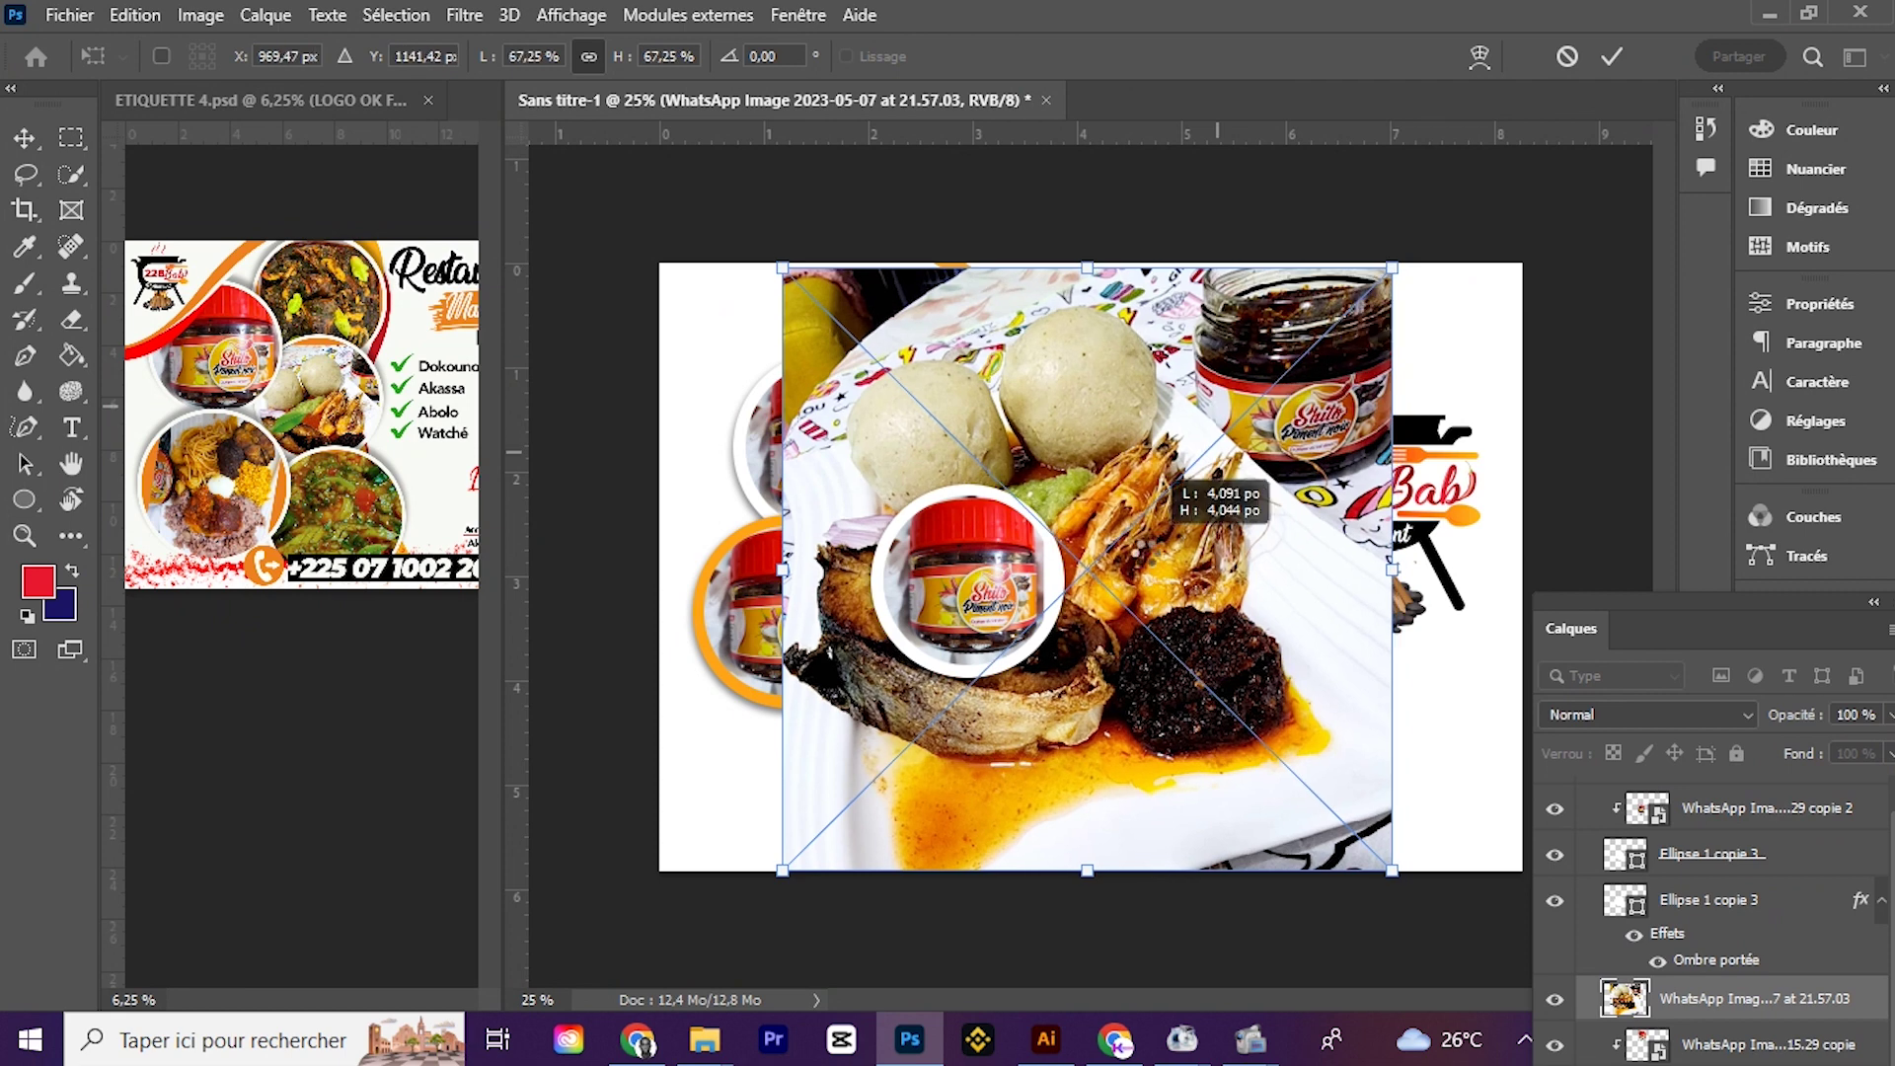
{"action": "mouse_move", "coordinate": [983, 734]}
{"action": "left_mouse_down"}
{"action": "mouse_move", "coordinate": [1012, 360]}
{"action": "mouse_move", "coordinate": [1032, 351]}
{"action": "left_mouse_up"}
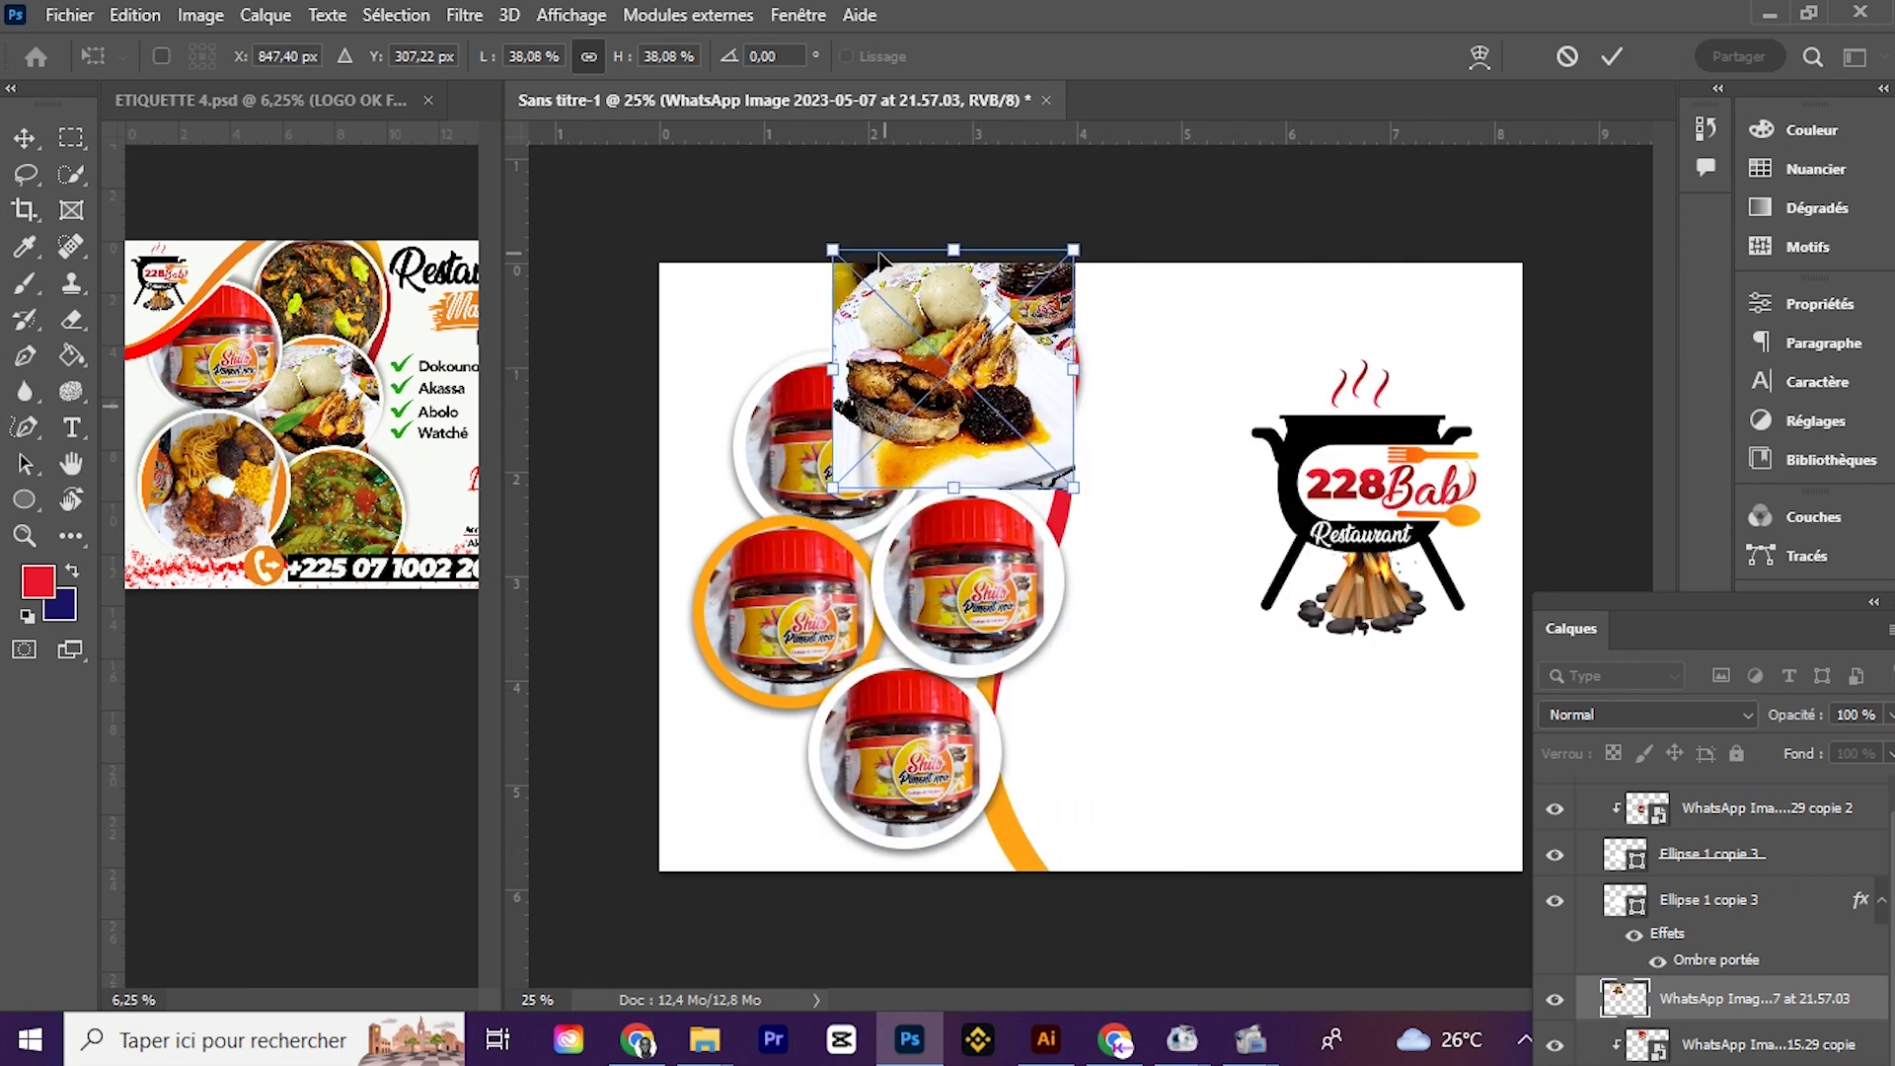
{"action": "left_click_drag", "start_coordinate": [832, 250], "coordinate": [918, 368]}
{"action": "left_click_drag", "start_coordinate": [970, 426], "coordinate": [965, 383]}
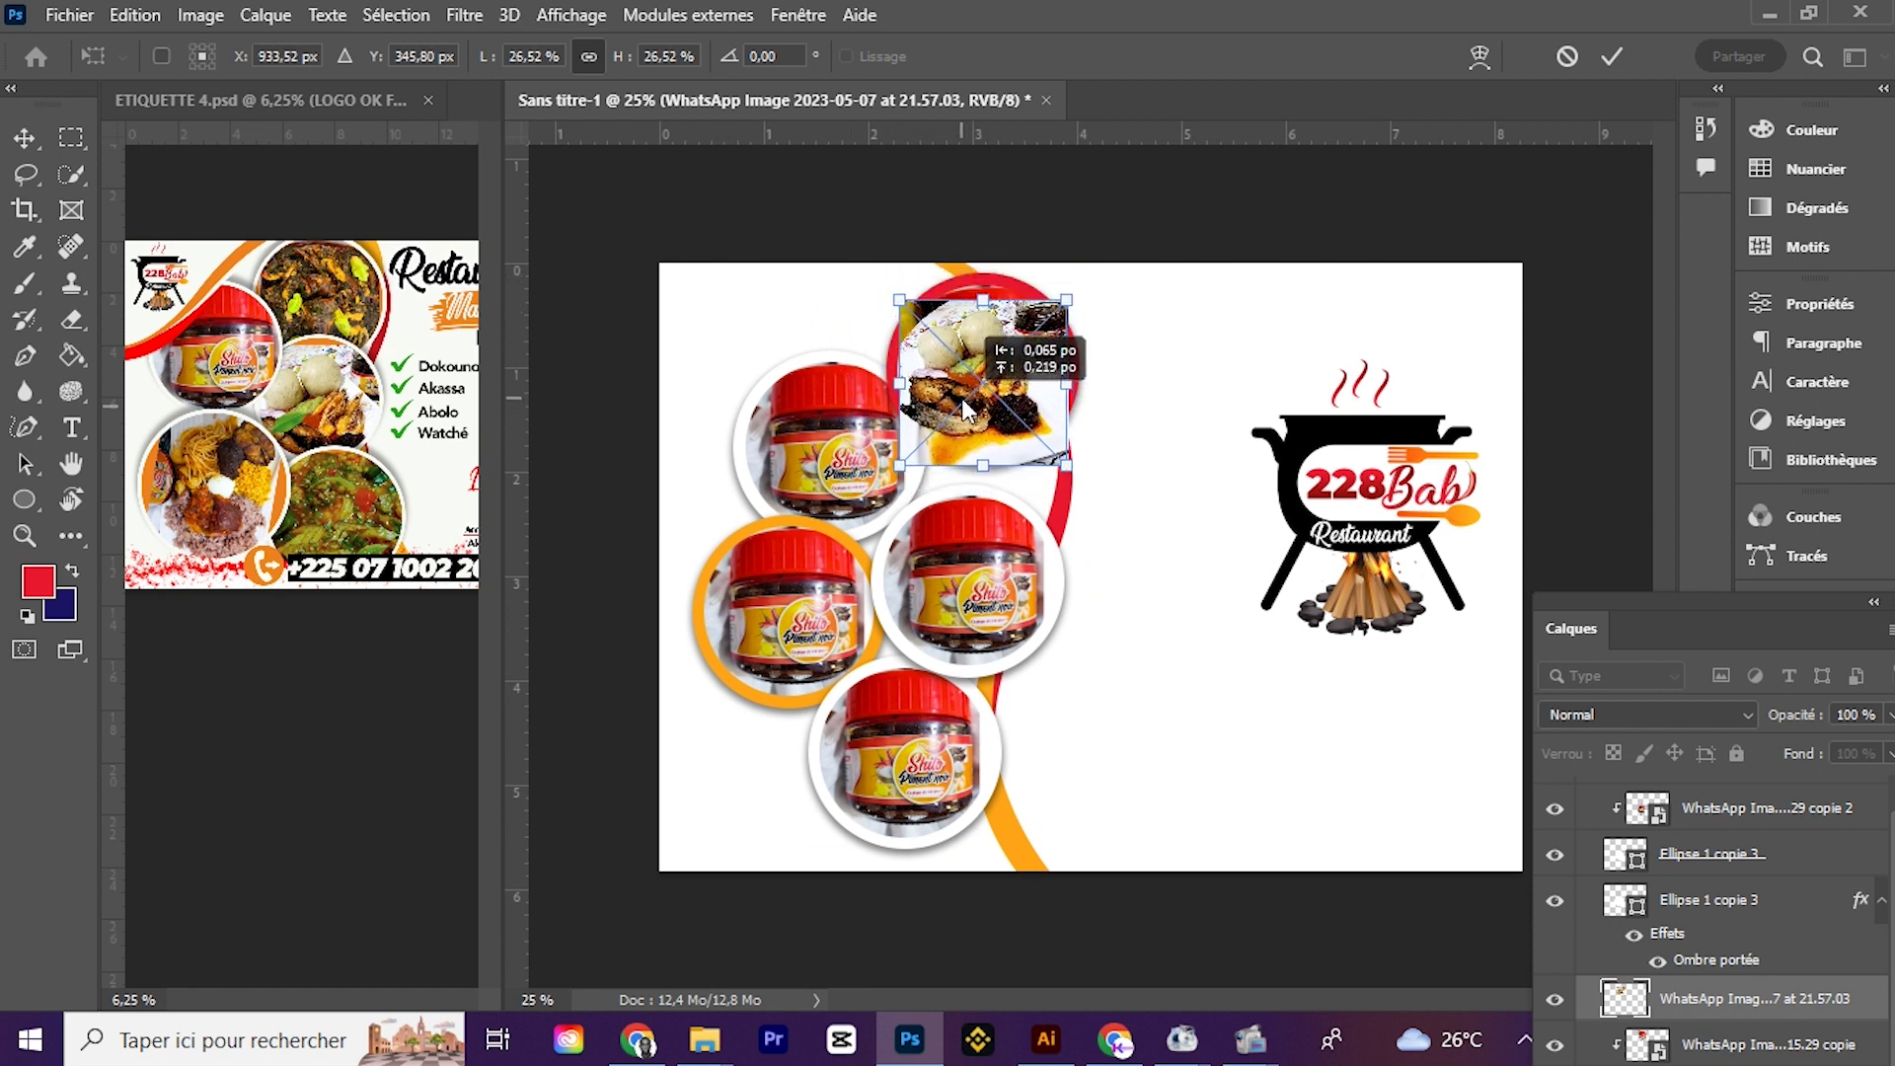
{"action": "mouse_move", "coordinate": [982, 438]}
{"action": "left_mouse_down"}
{"action": "mouse_move", "coordinate": [991, 463]}
{"action": "mouse_move", "coordinate": [983, 444]}
{"action": "left_mouse_up"}
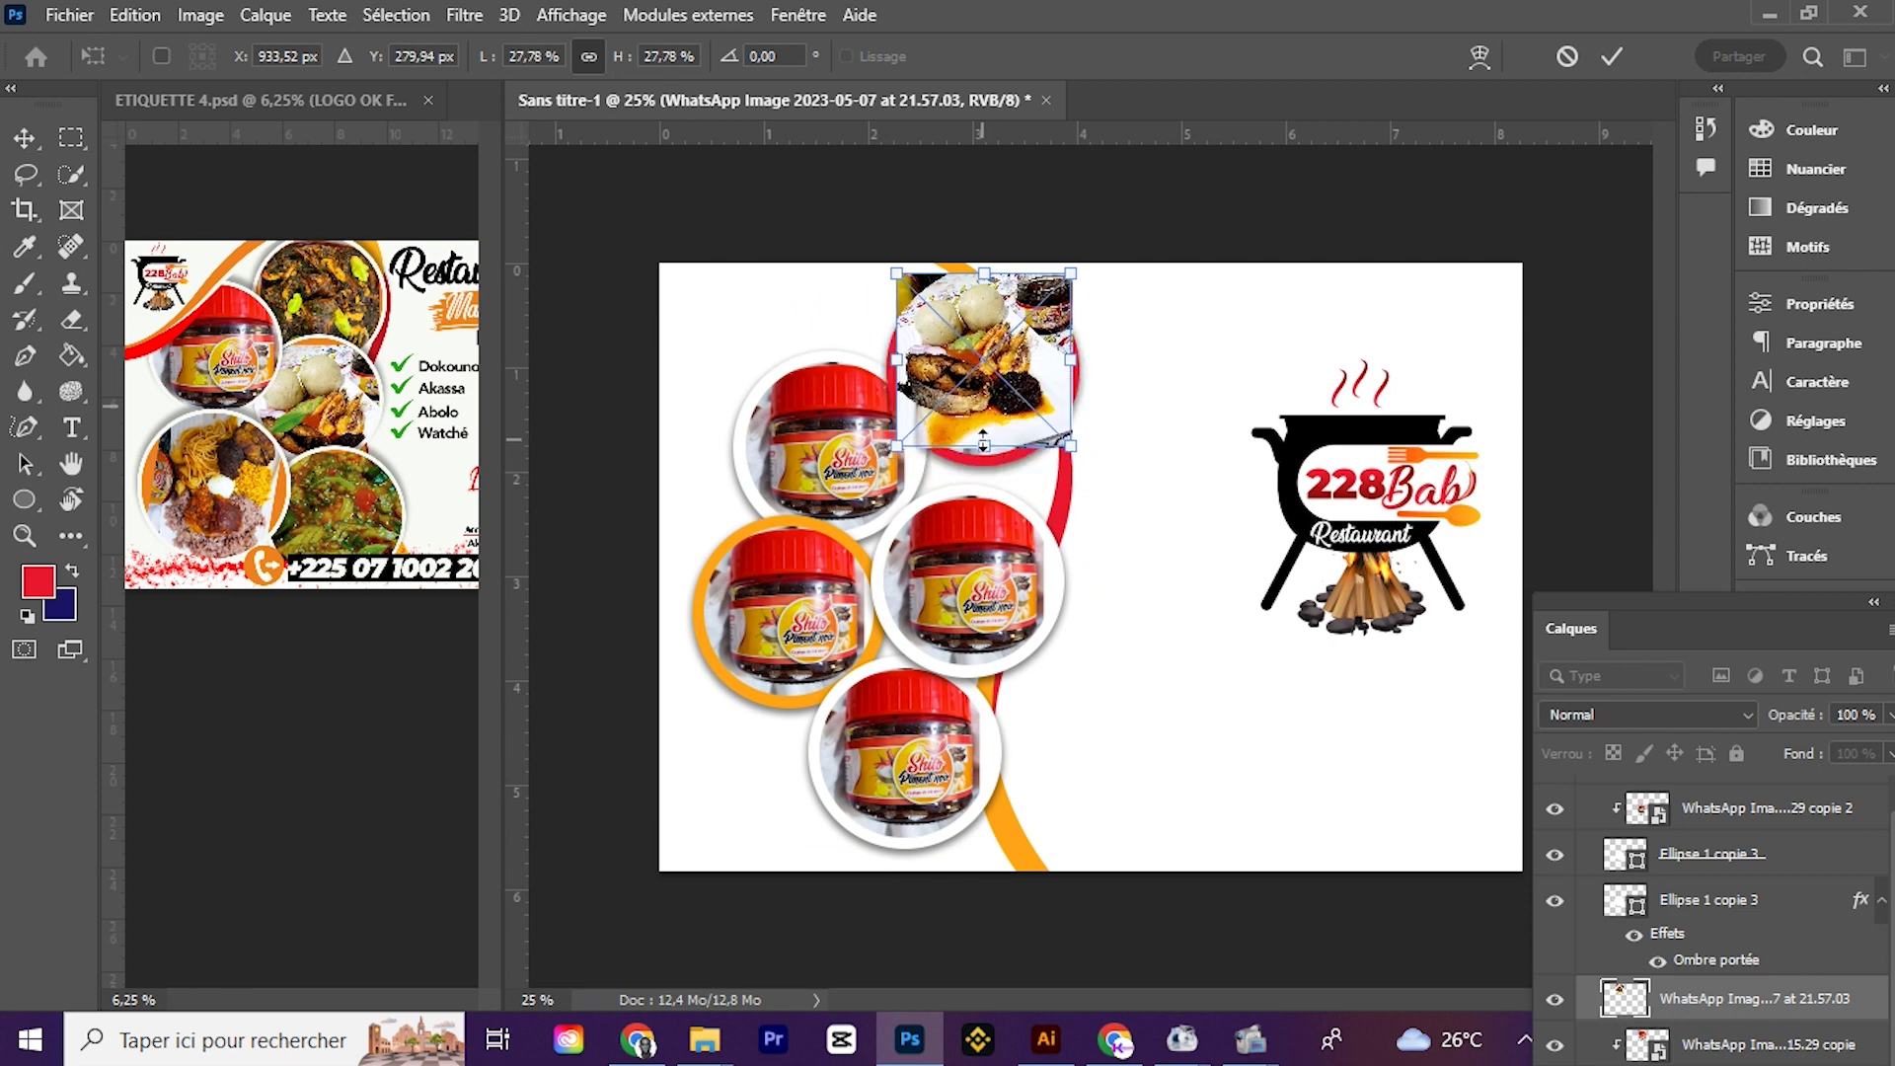
{"action": "key", "text": "Return"}
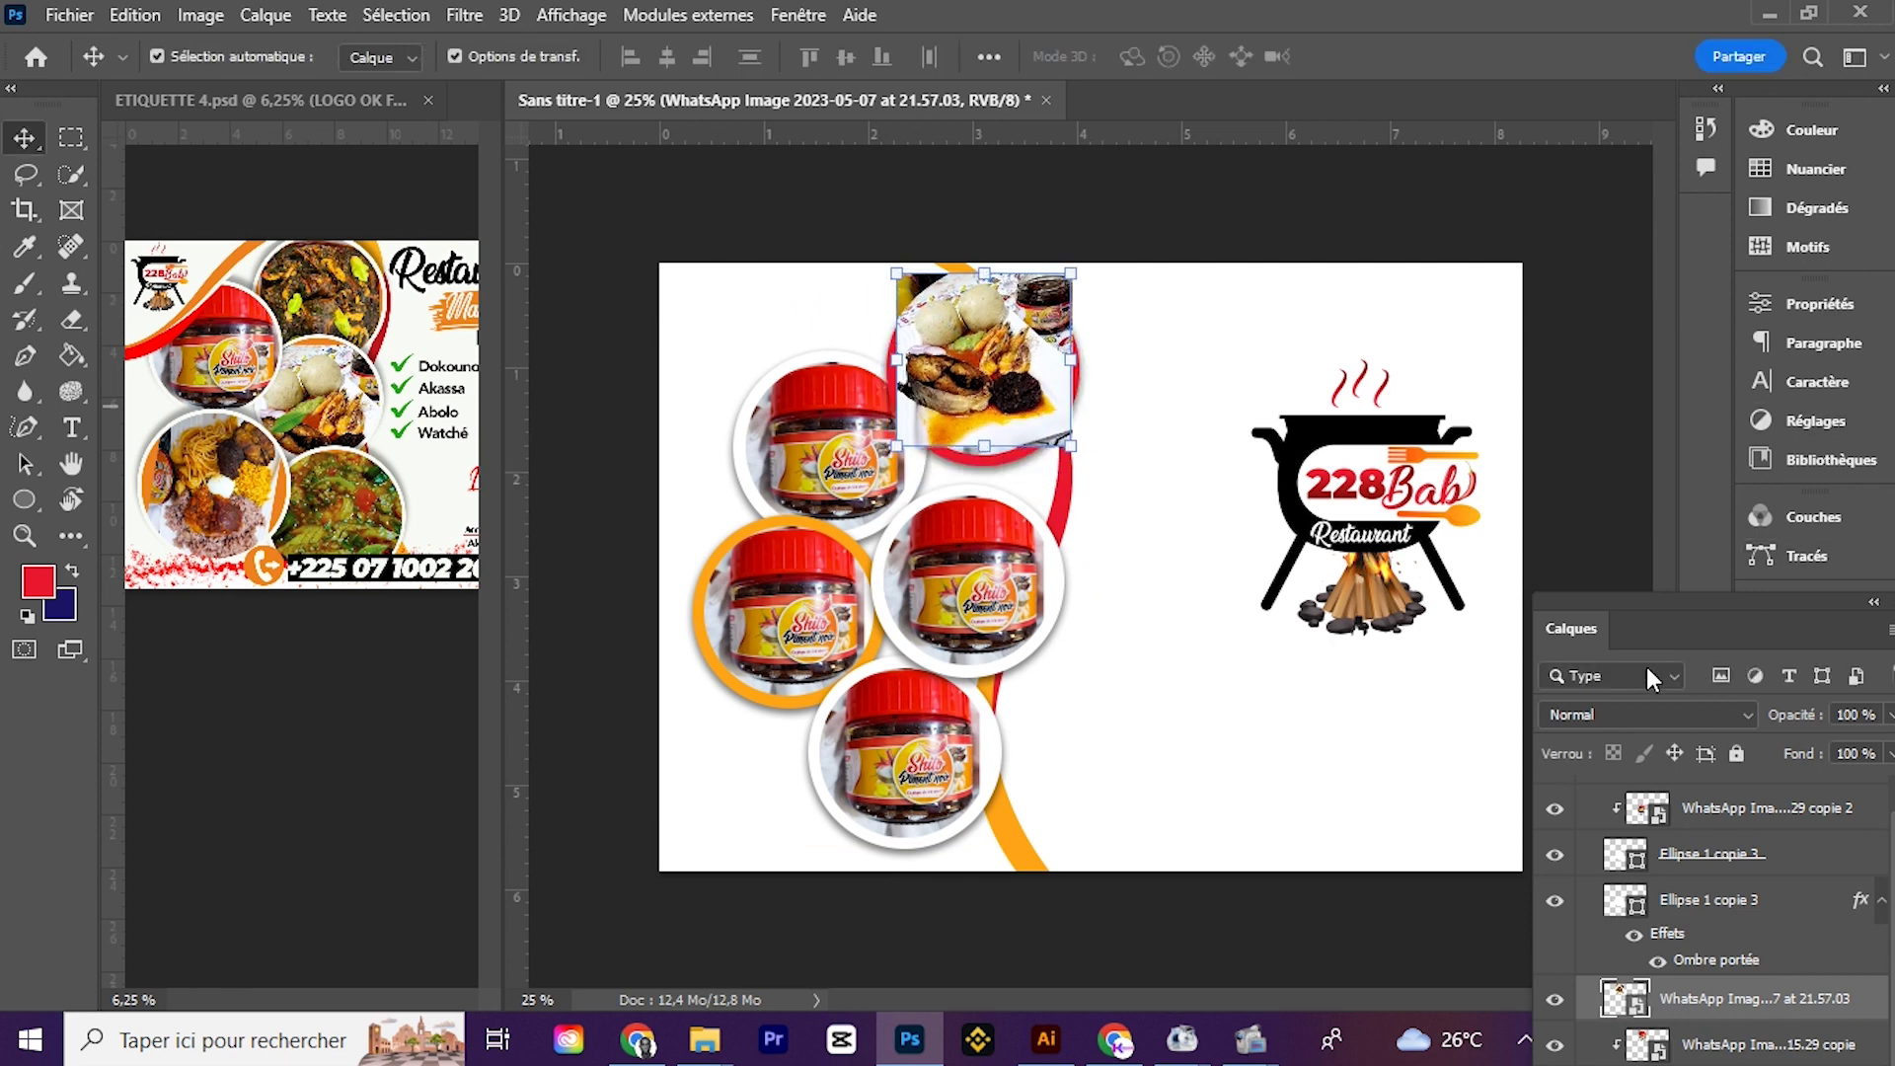
Step: Clip the food photo into the red-ringed circle and hide the jar photo
{"action": "left_click_drag", "start_coordinate": [1579, 595], "coordinate": [1589, 128]}
{"action": "left_click_drag", "start_coordinate": [1690, 533], "coordinate": [1614, 582]}
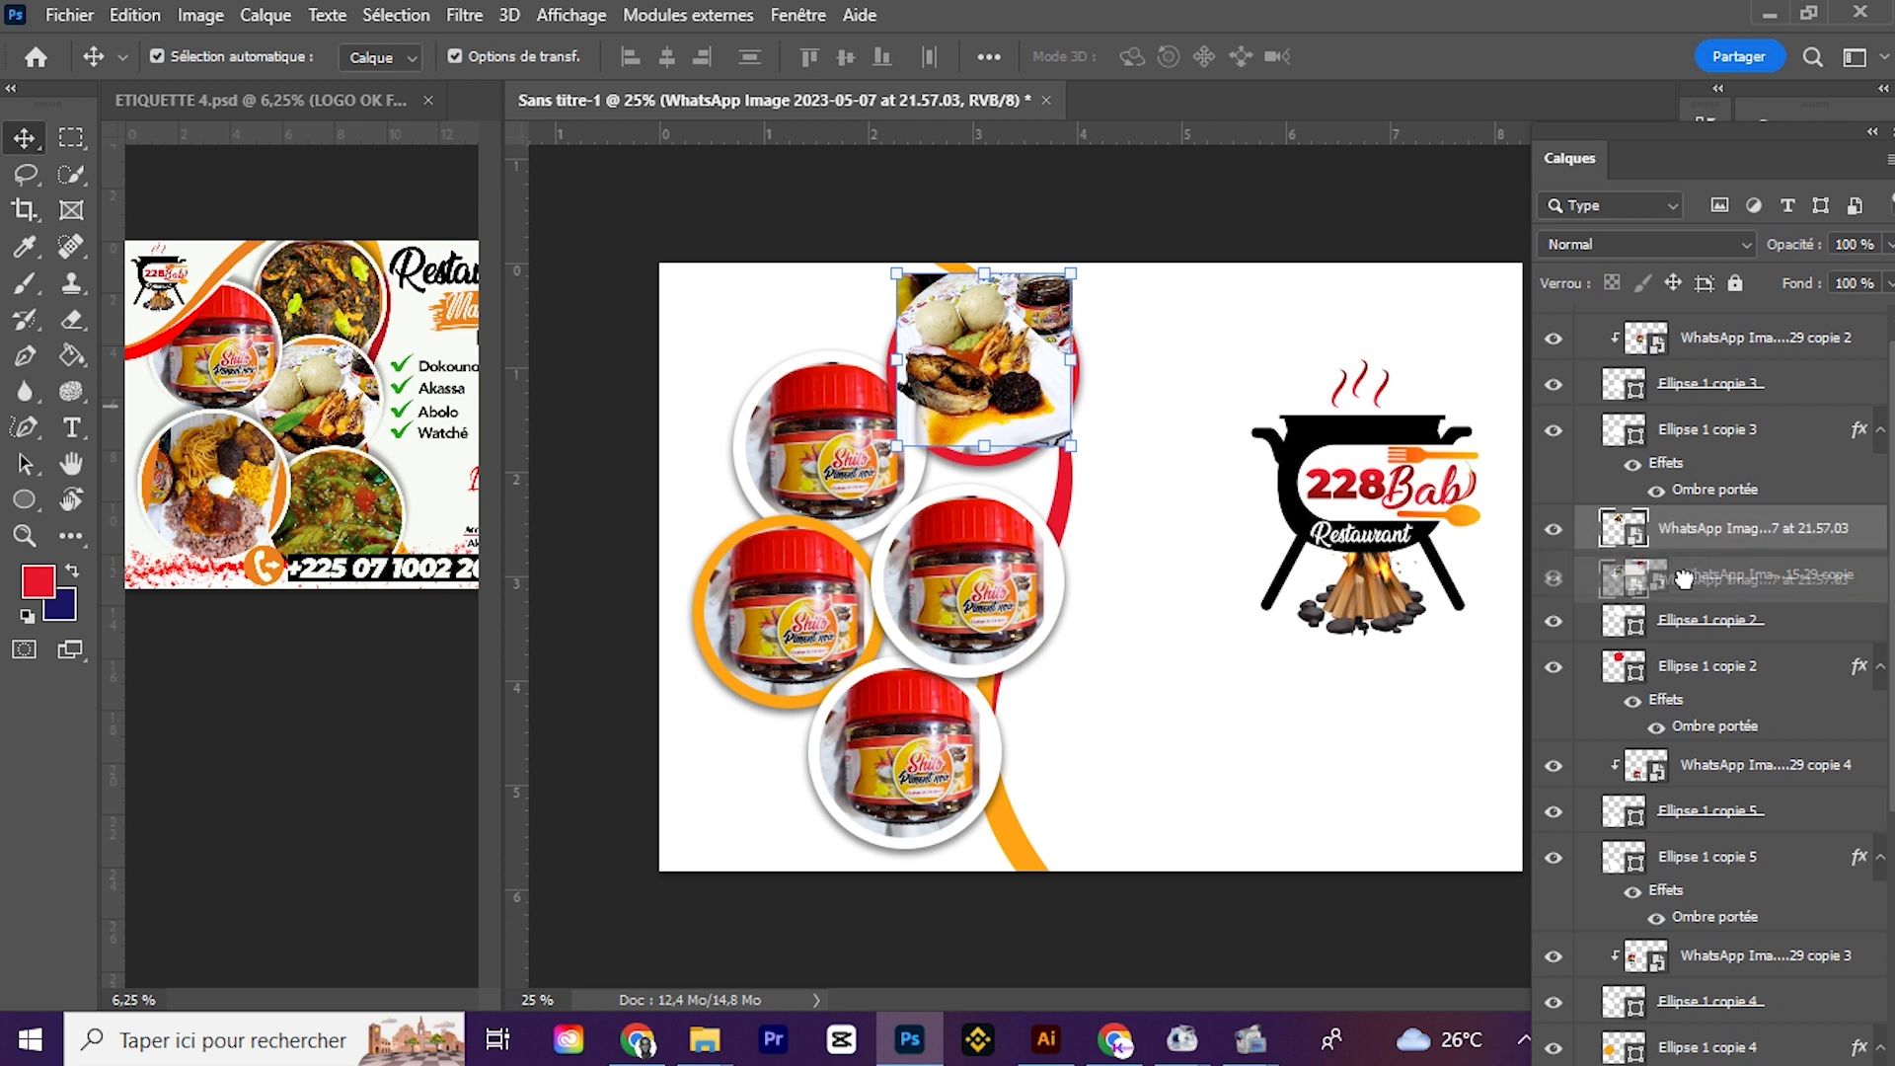
{"action": "left_click", "coordinate": [1554, 534]}
{"action": "left_click_drag", "start_coordinate": [990, 380], "coordinate": [992, 377]}
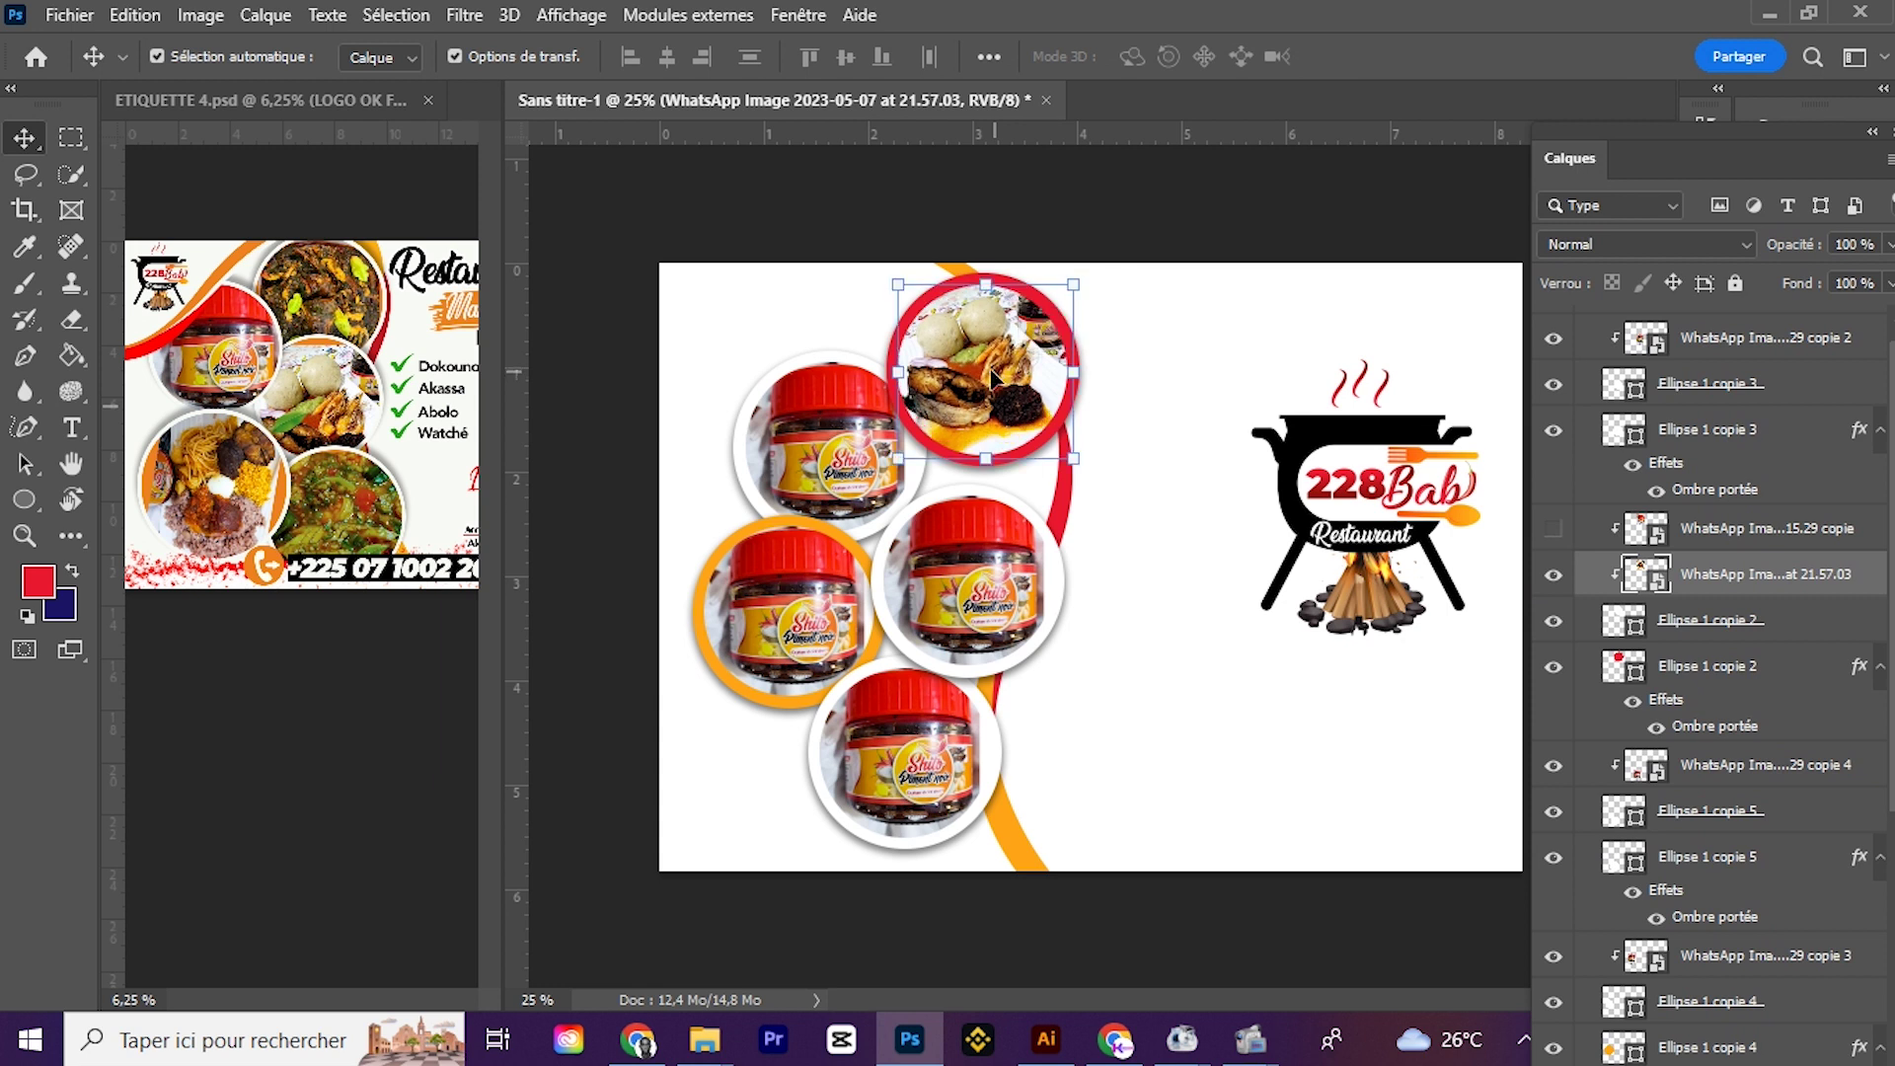
{"action": "left_click", "coordinate": [827, 434]}
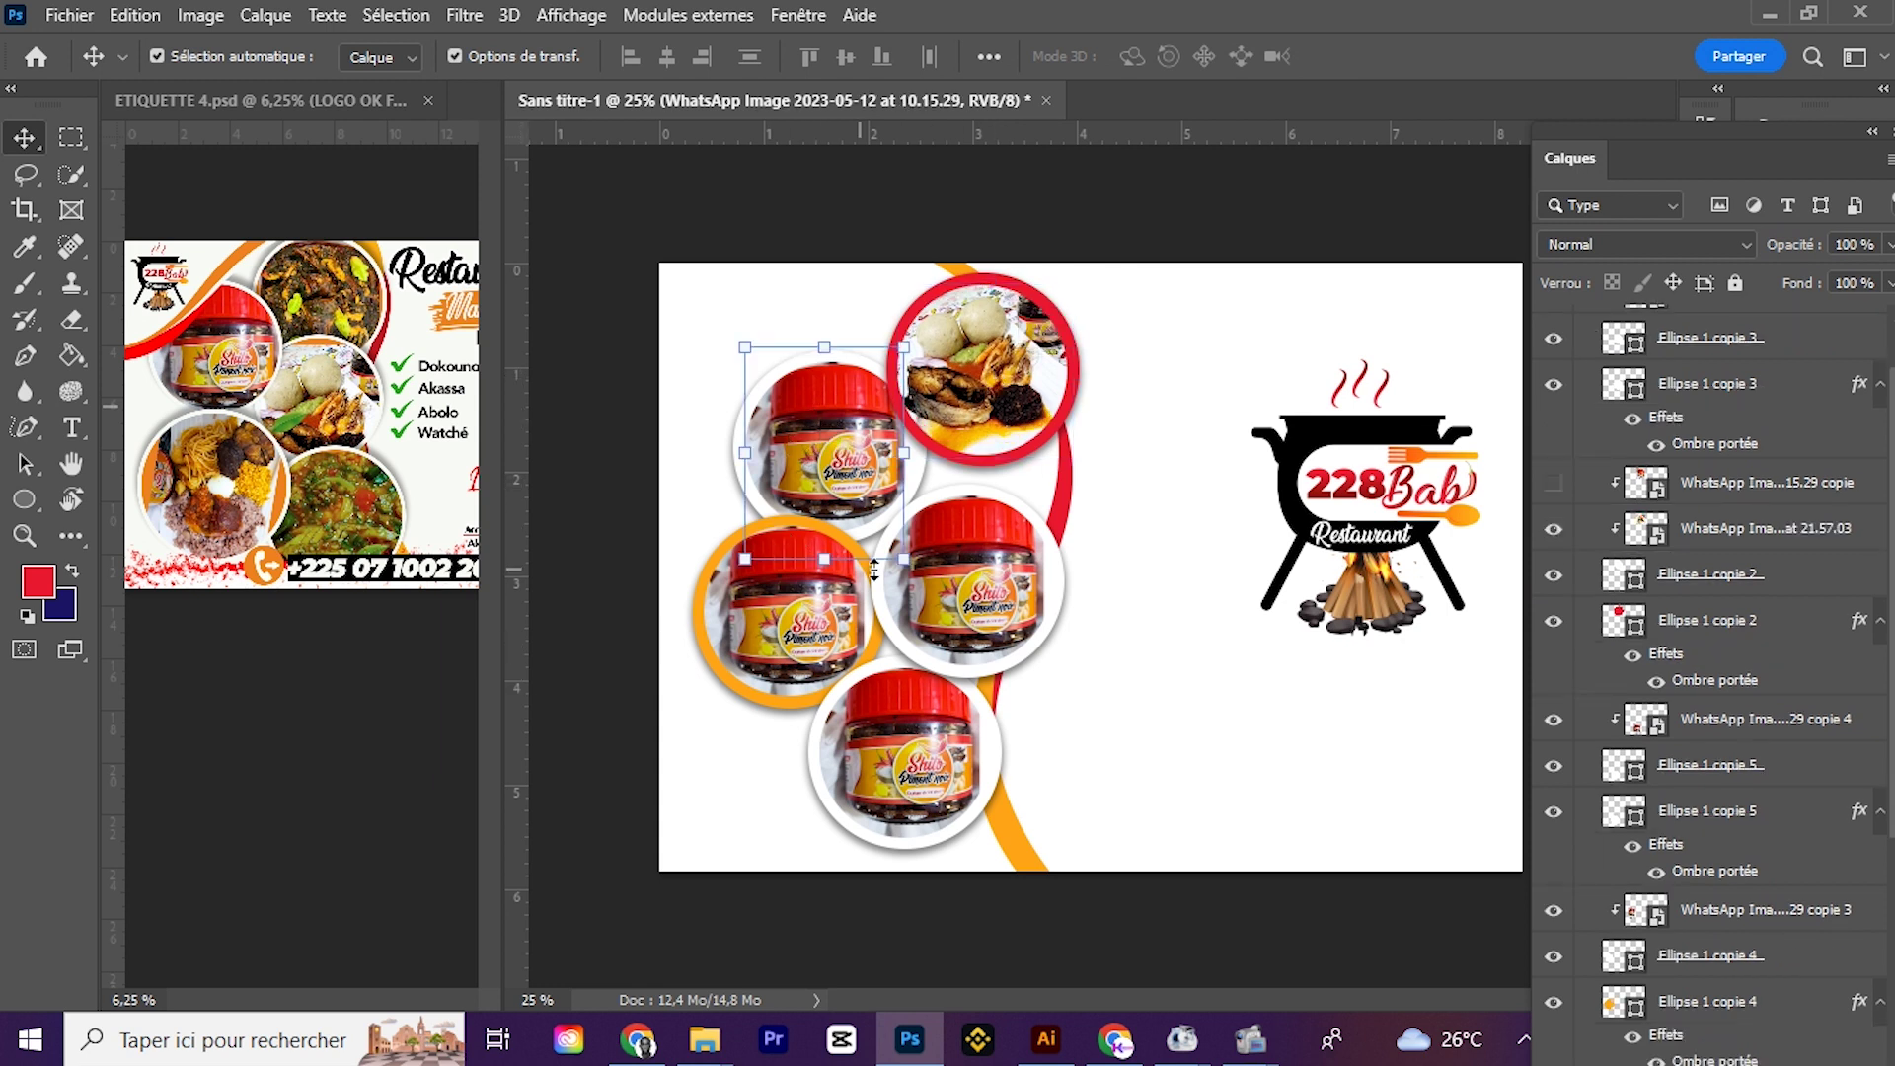
Step: Select the orange circle's jar photo and import the 21.58.55 food photo
{"action": "left_click", "coordinate": [816, 612]}
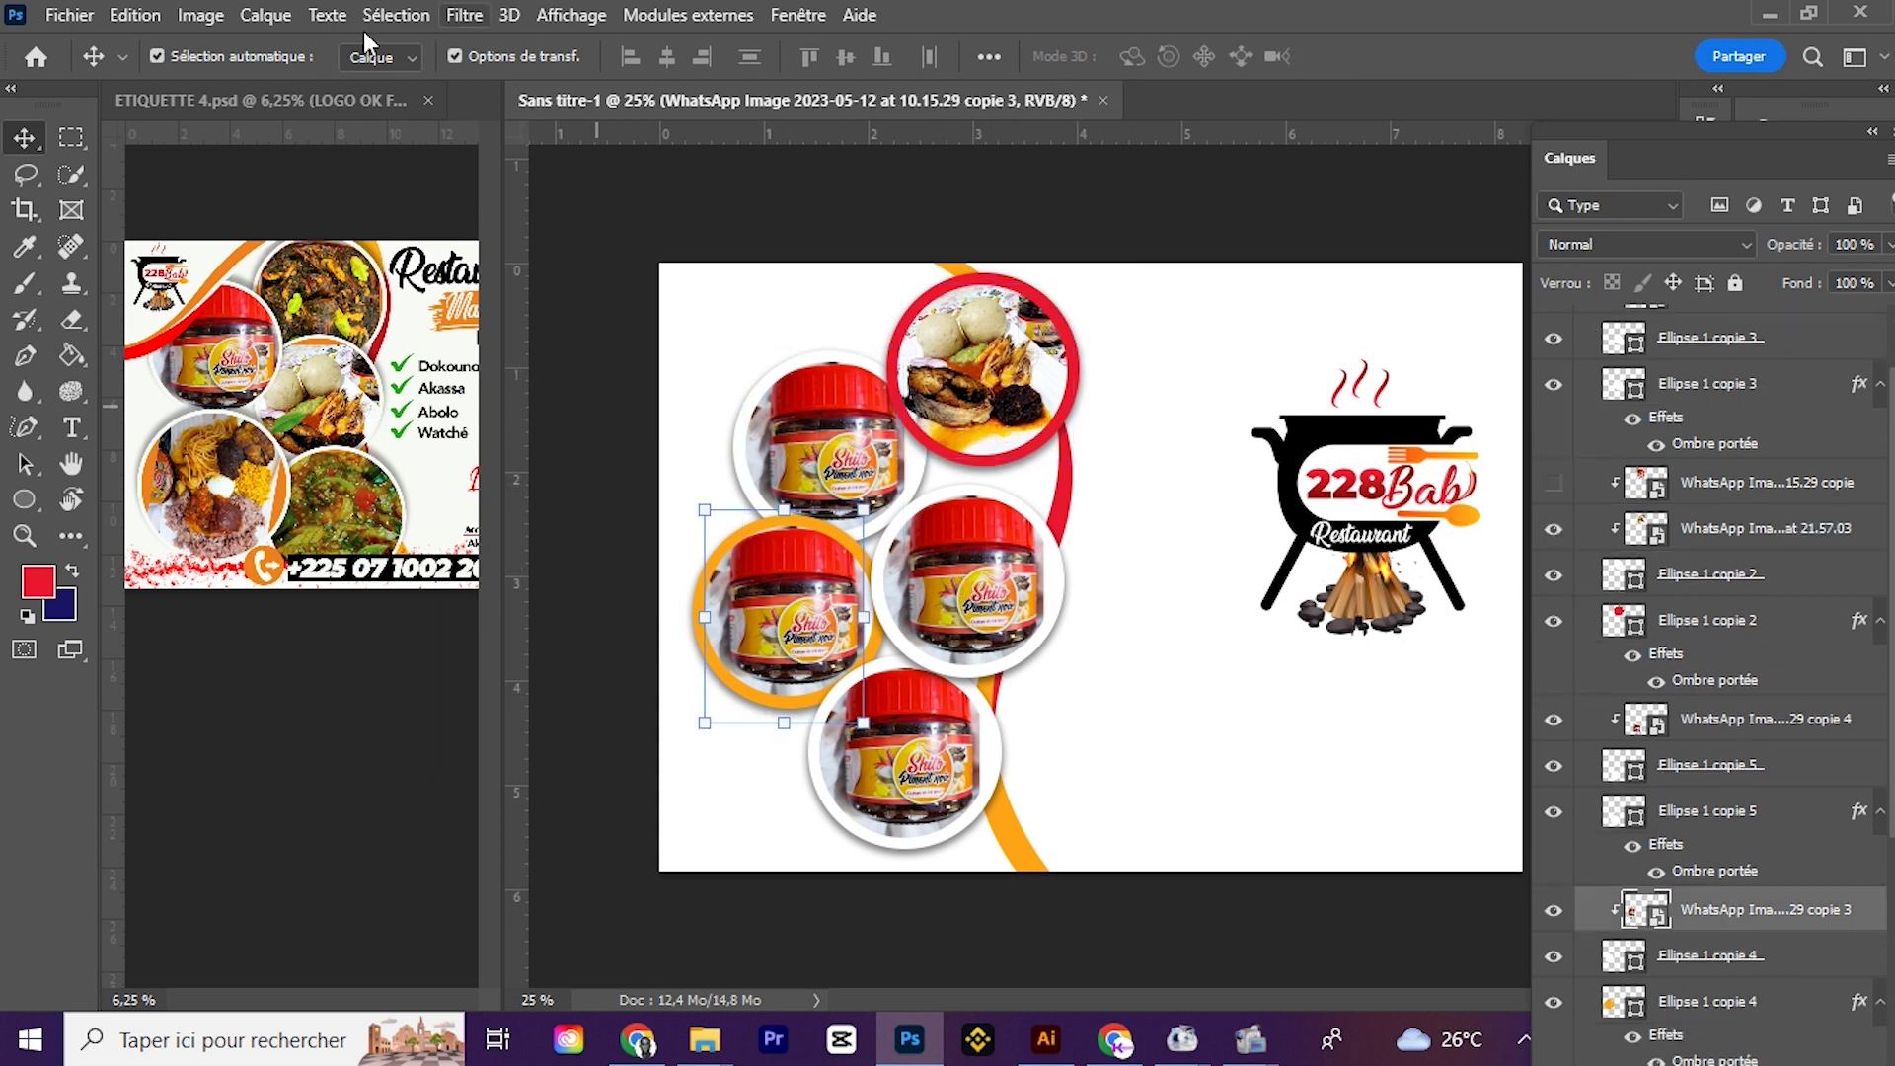
{"action": "left_click", "coordinate": [99, 18]}
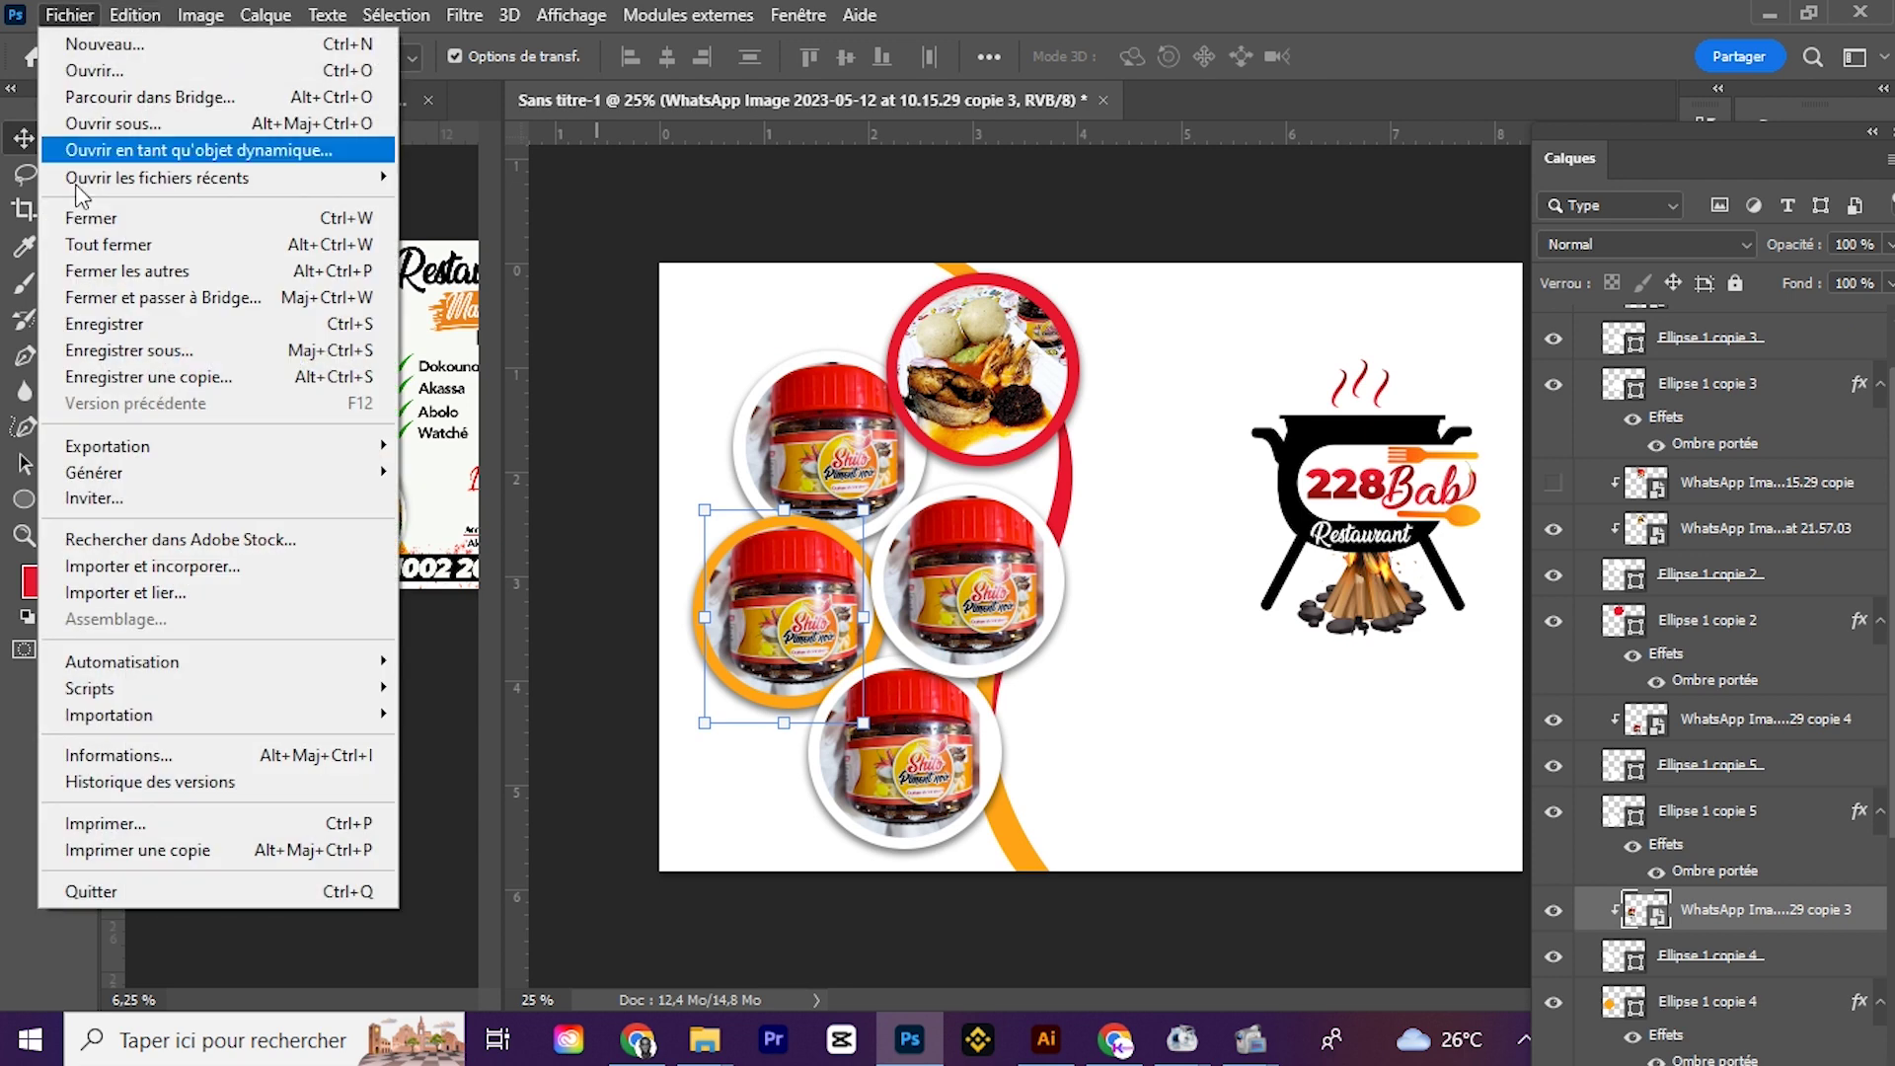
{"action": "left_click", "coordinate": [177, 575]}
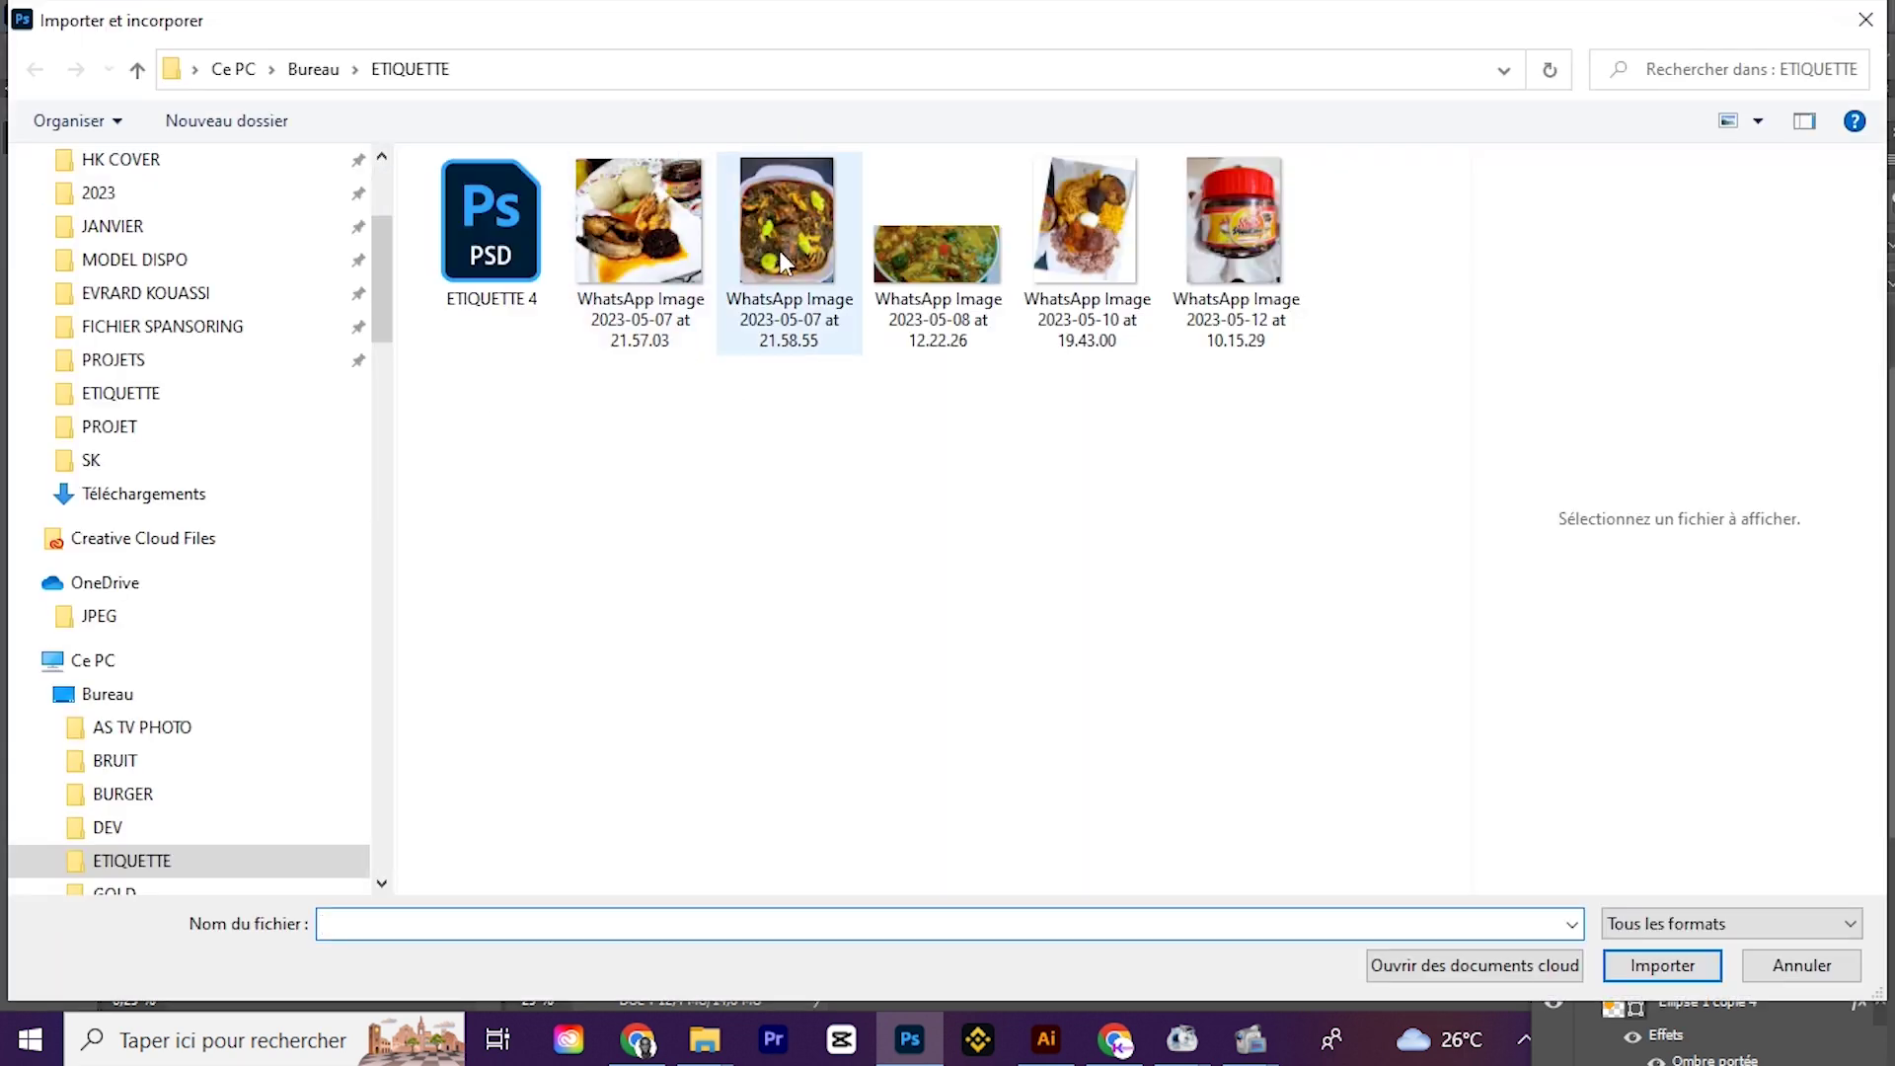
{"action": "left_click", "coordinate": [779, 255]}
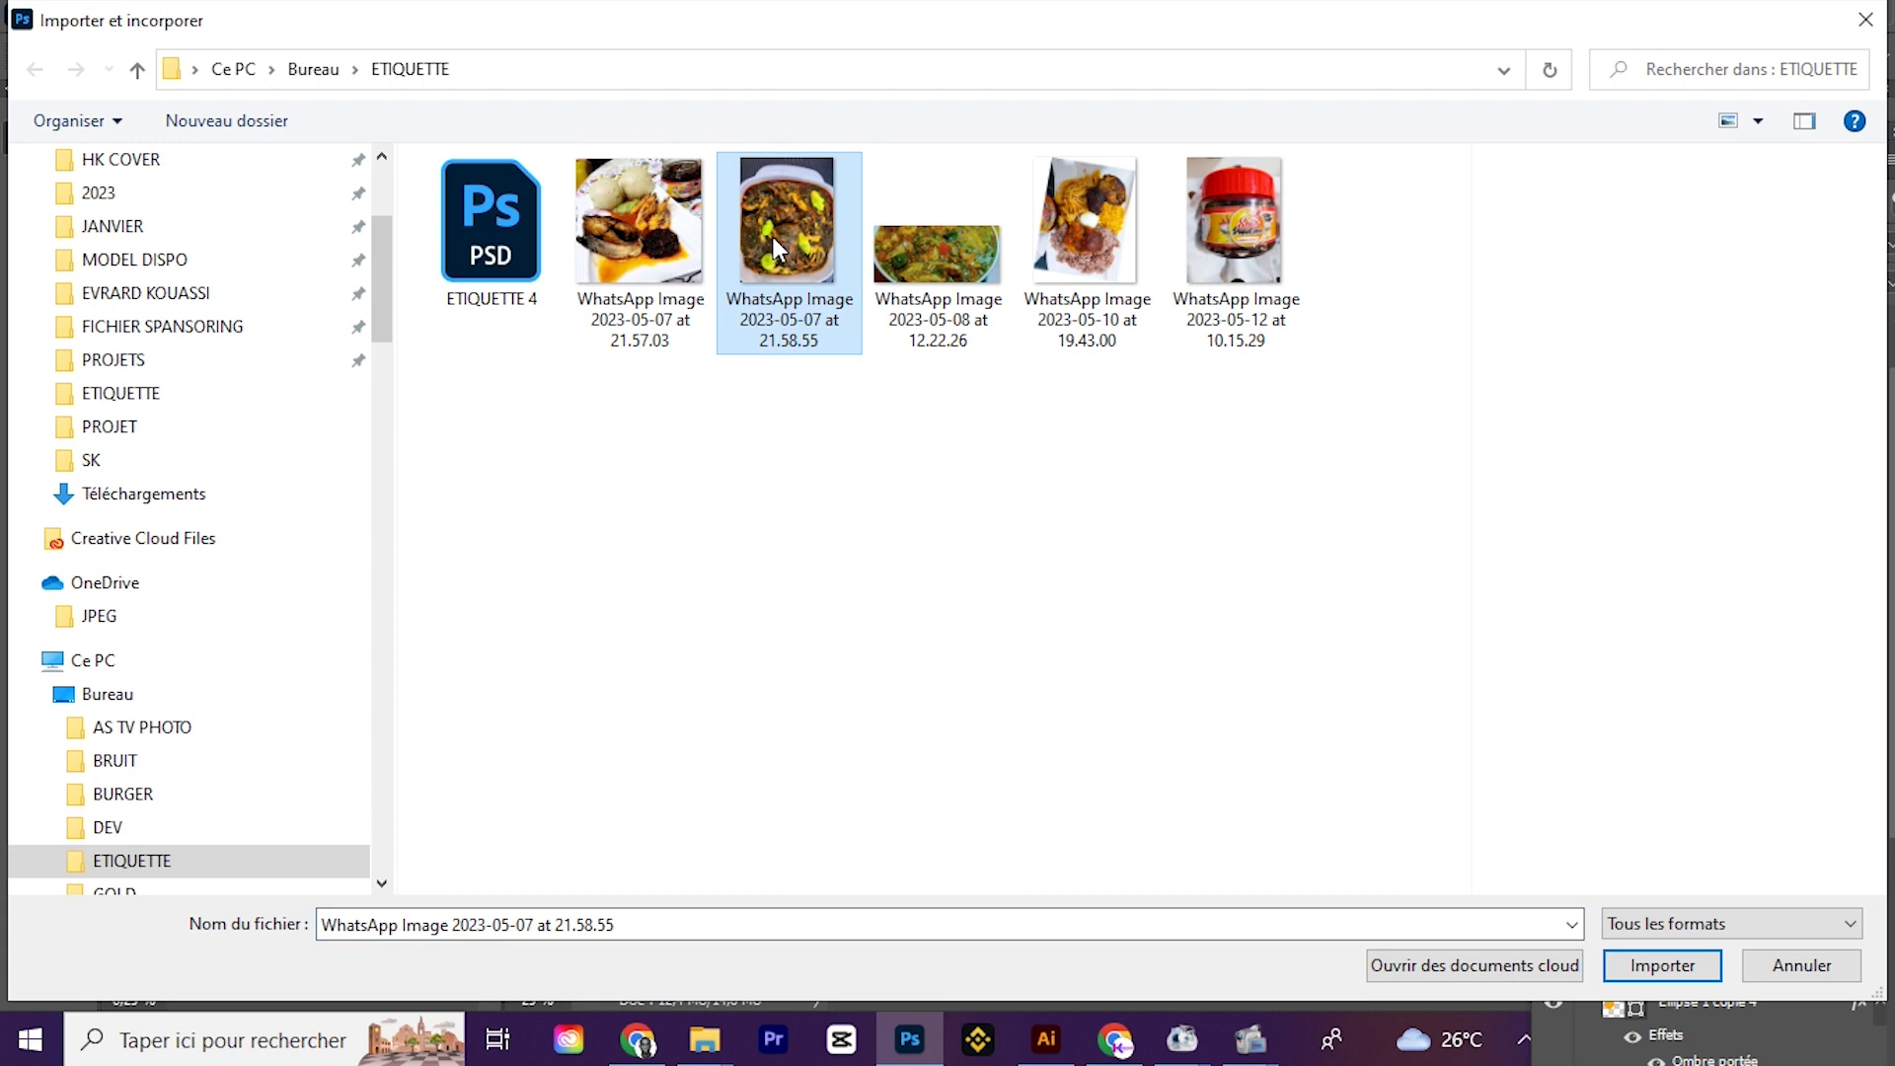
{"action": "left_click", "coordinate": [1690, 971]}
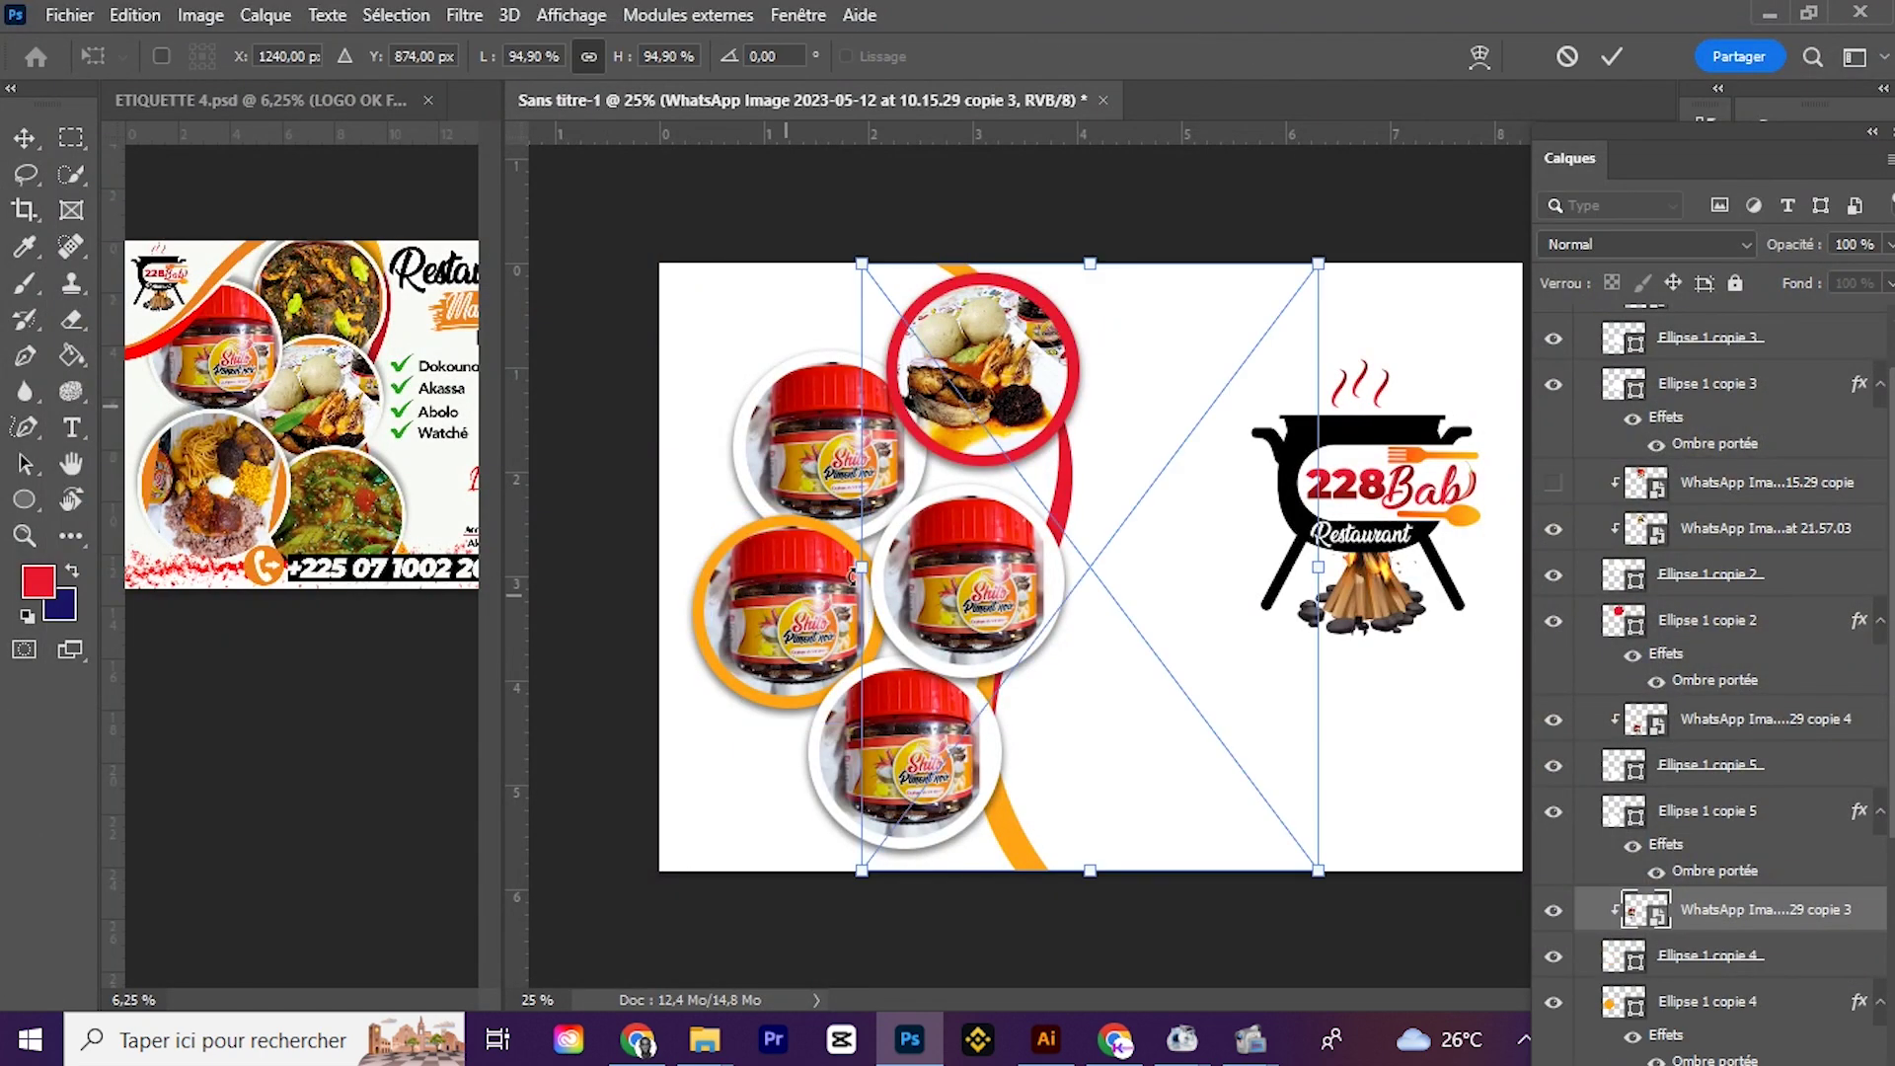
Step: Scale and position the 21.58.55 photo over the orange-ringed circle
{"action": "left_click_drag", "start_coordinate": [860, 257], "coordinate": [1087, 658]}
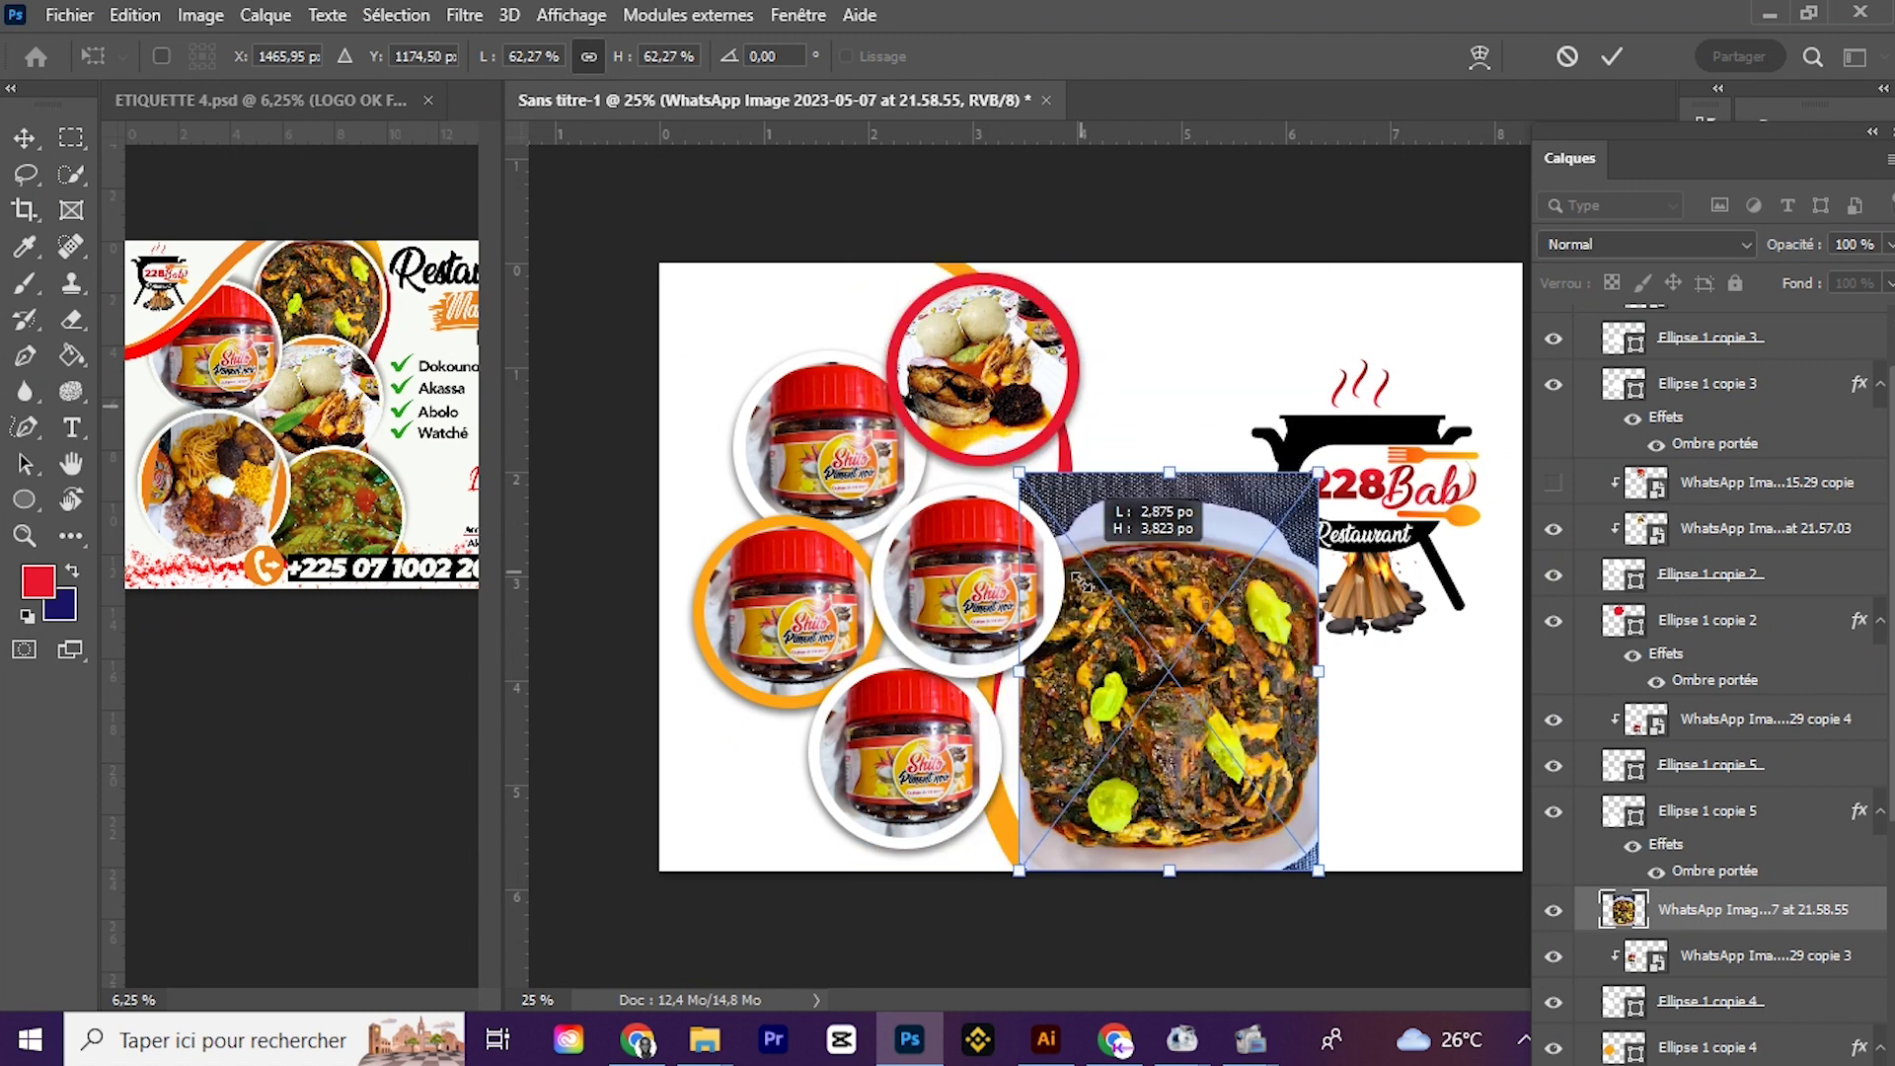
{"action": "mouse_move", "coordinate": [1255, 750]}
{"action": "left_mouse_down"}
{"action": "mouse_move", "coordinate": [799, 631]}
{"action": "mouse_move", "coordinate": [816, 624]}
{"action": "left_mouse_up"}
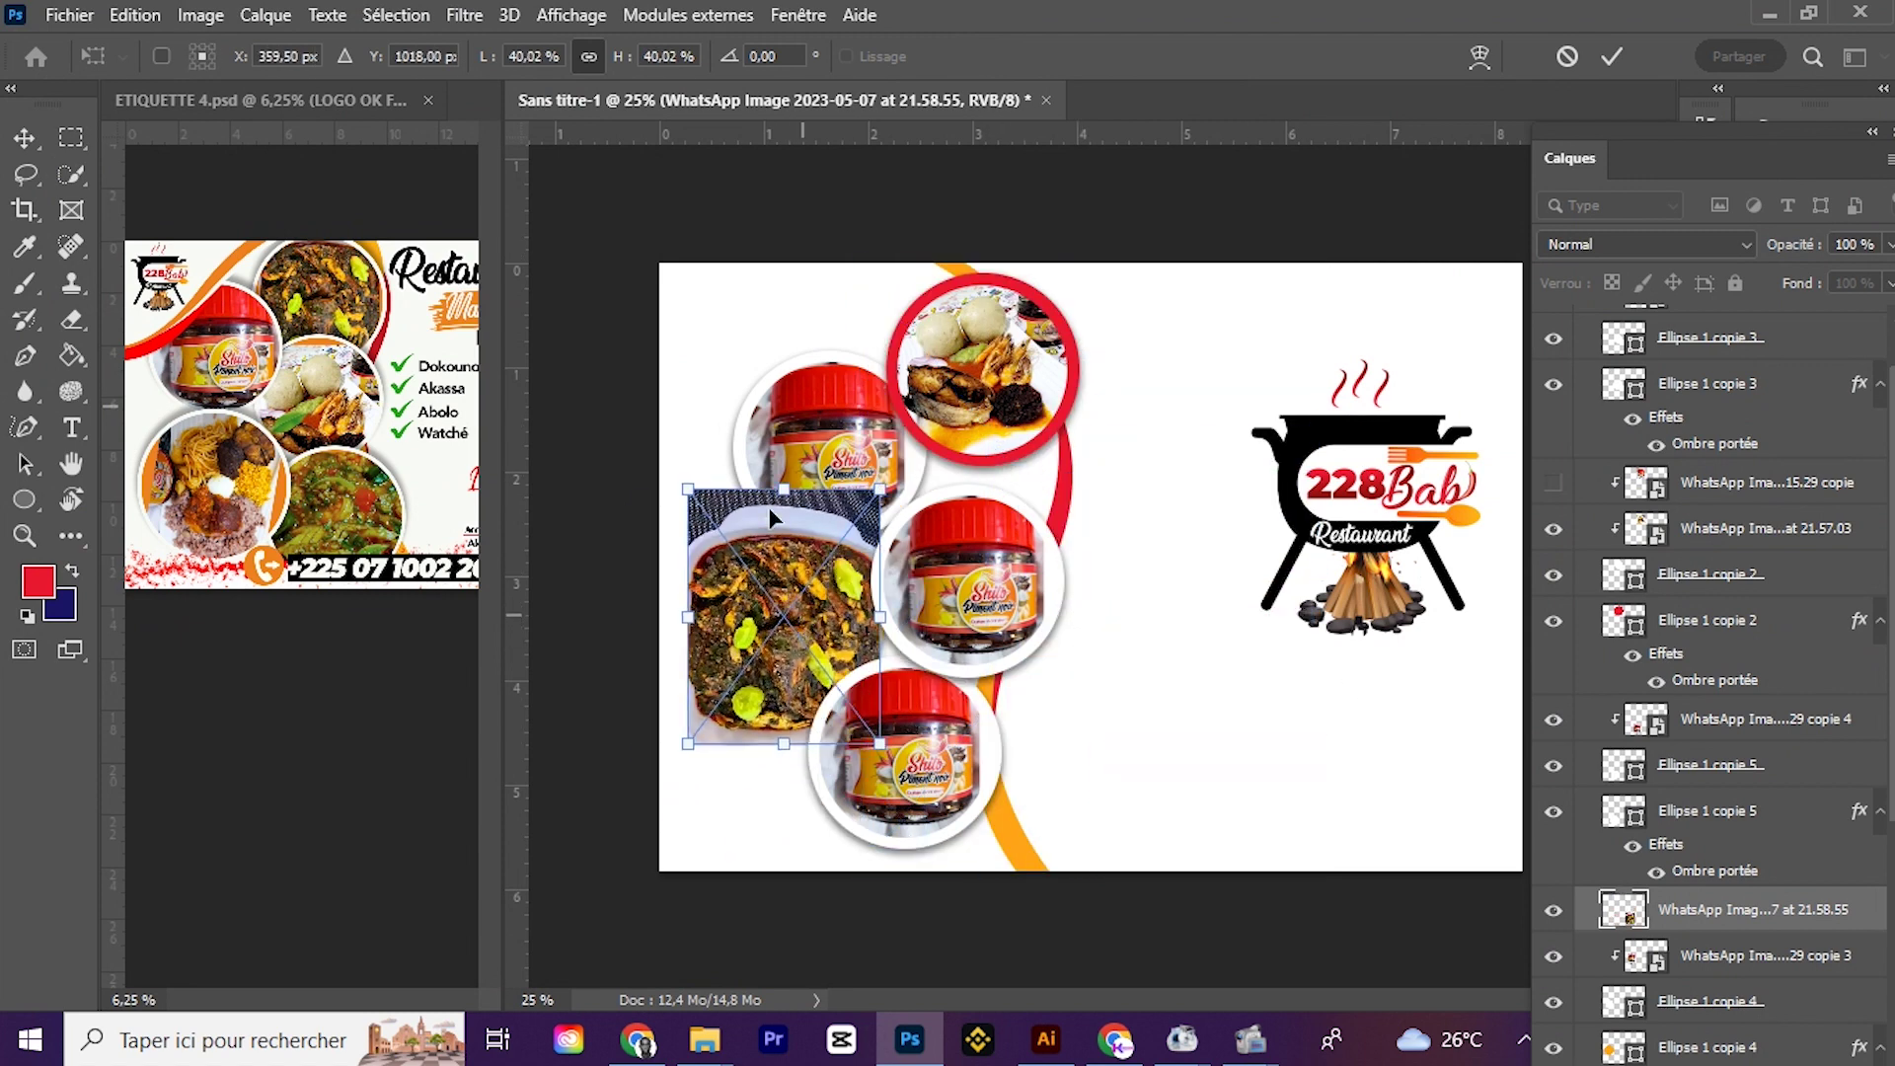
{"action": "left_click_drag", "start_coordinate": [797, 508], "coordinate": [811, 567]}
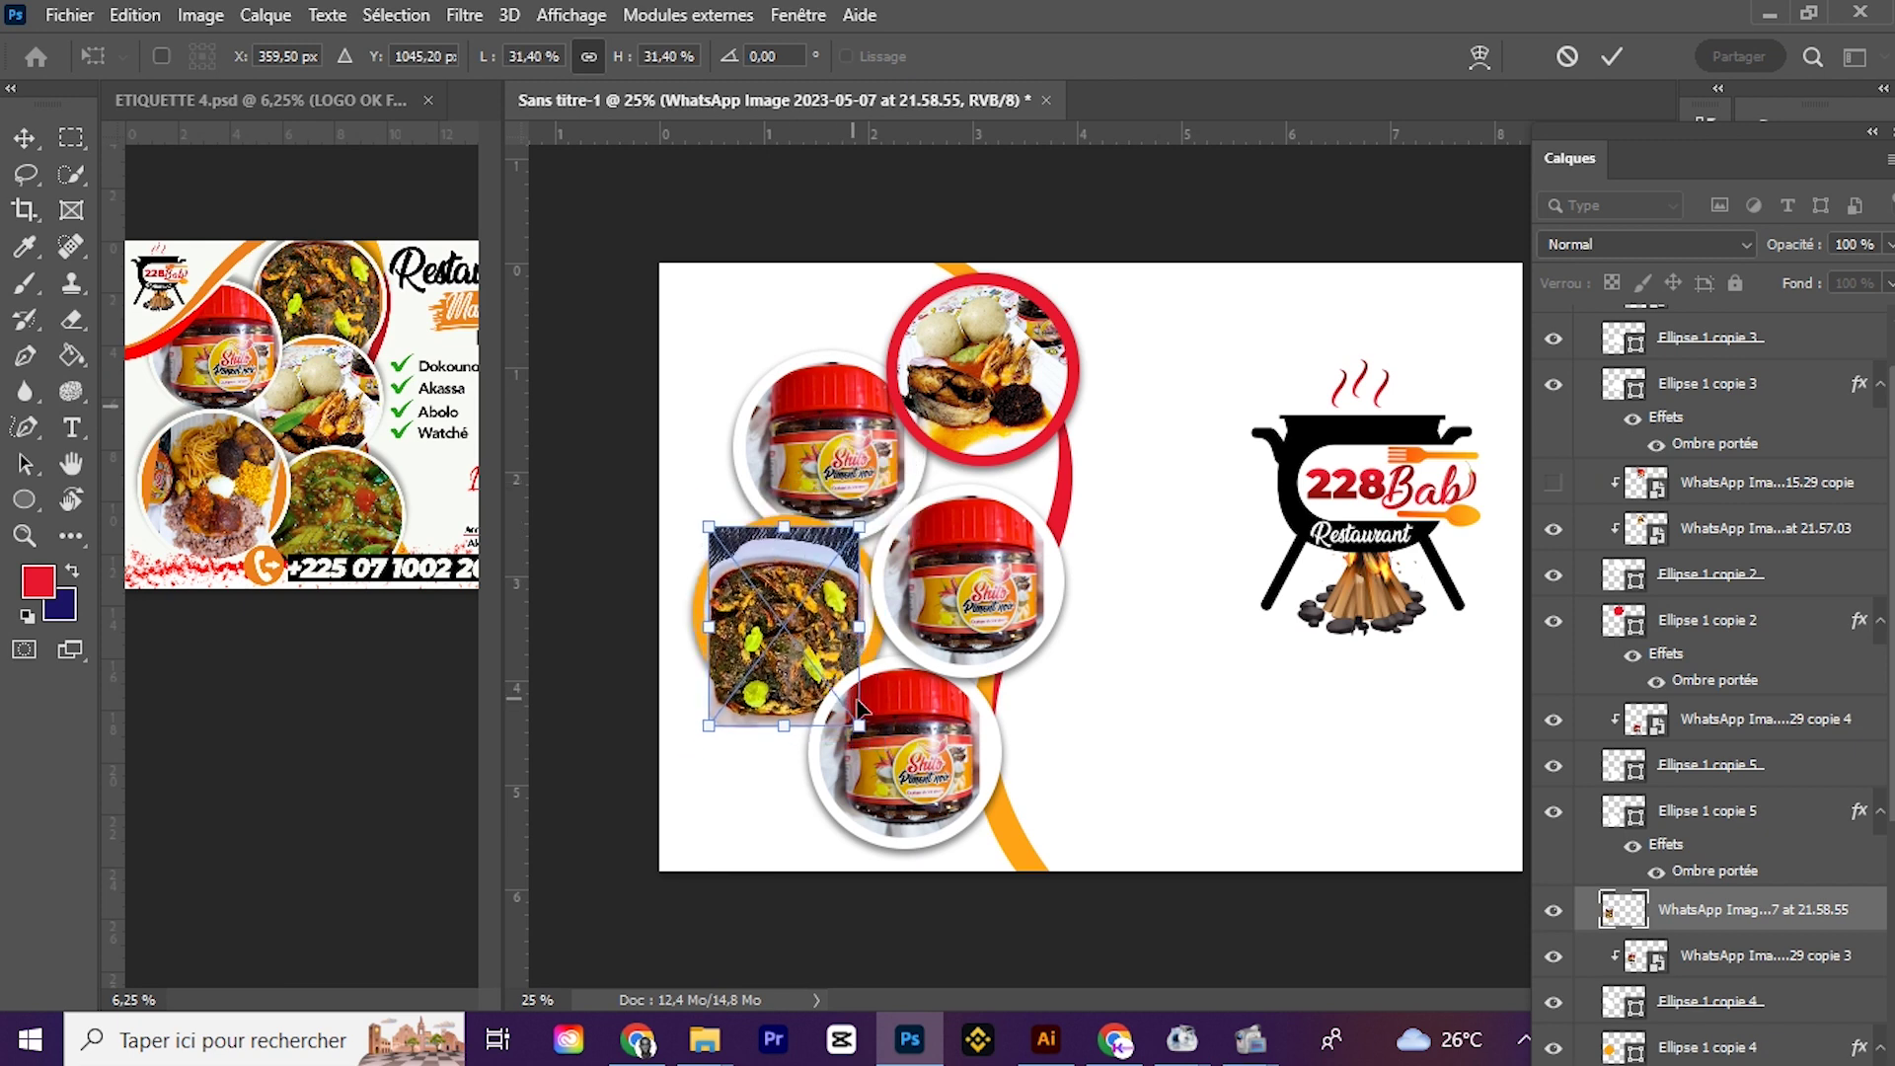
{"action": "left_click_drag", "start_coordinate": [859, 725], "coordinate": [871, 747]}
{"action": "left_click_drag", "start_coordinate": [812, 674], "coordinate": [811, 662]}
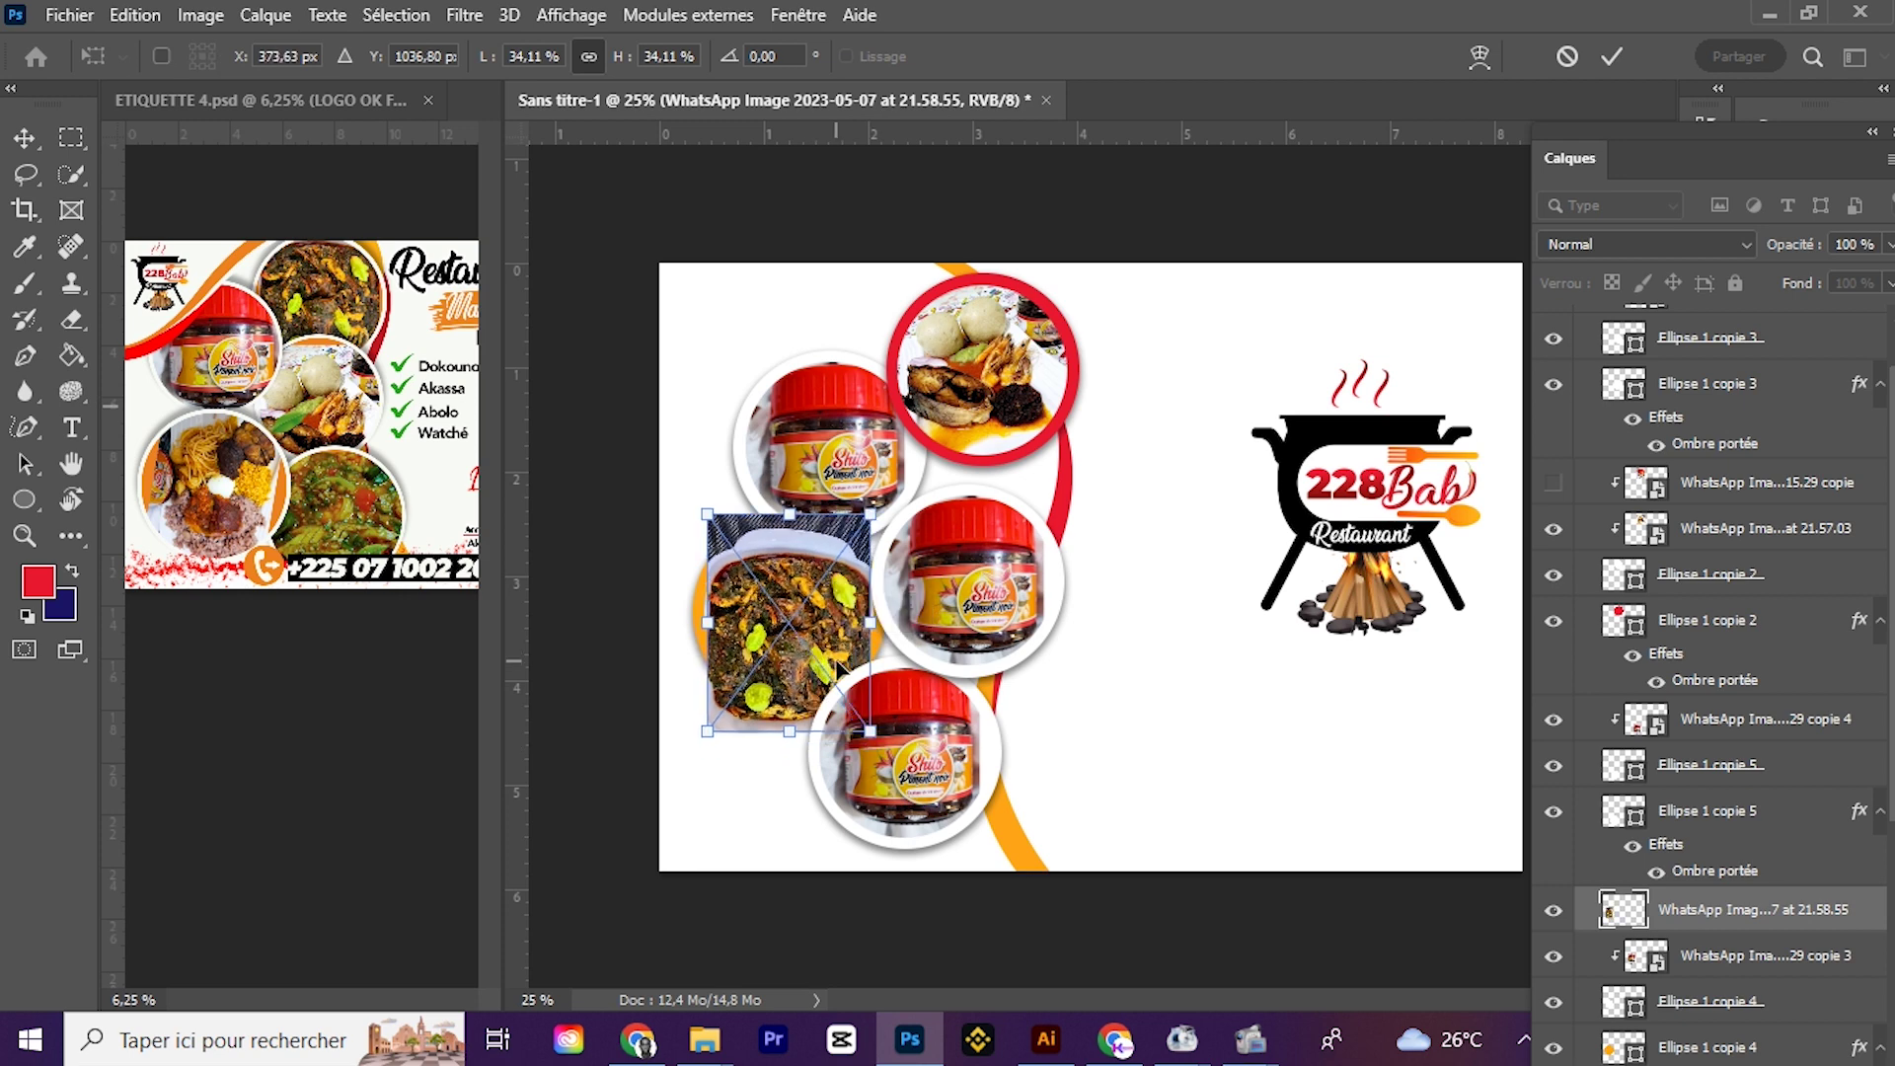
{"action": "key", "text": "Return"}
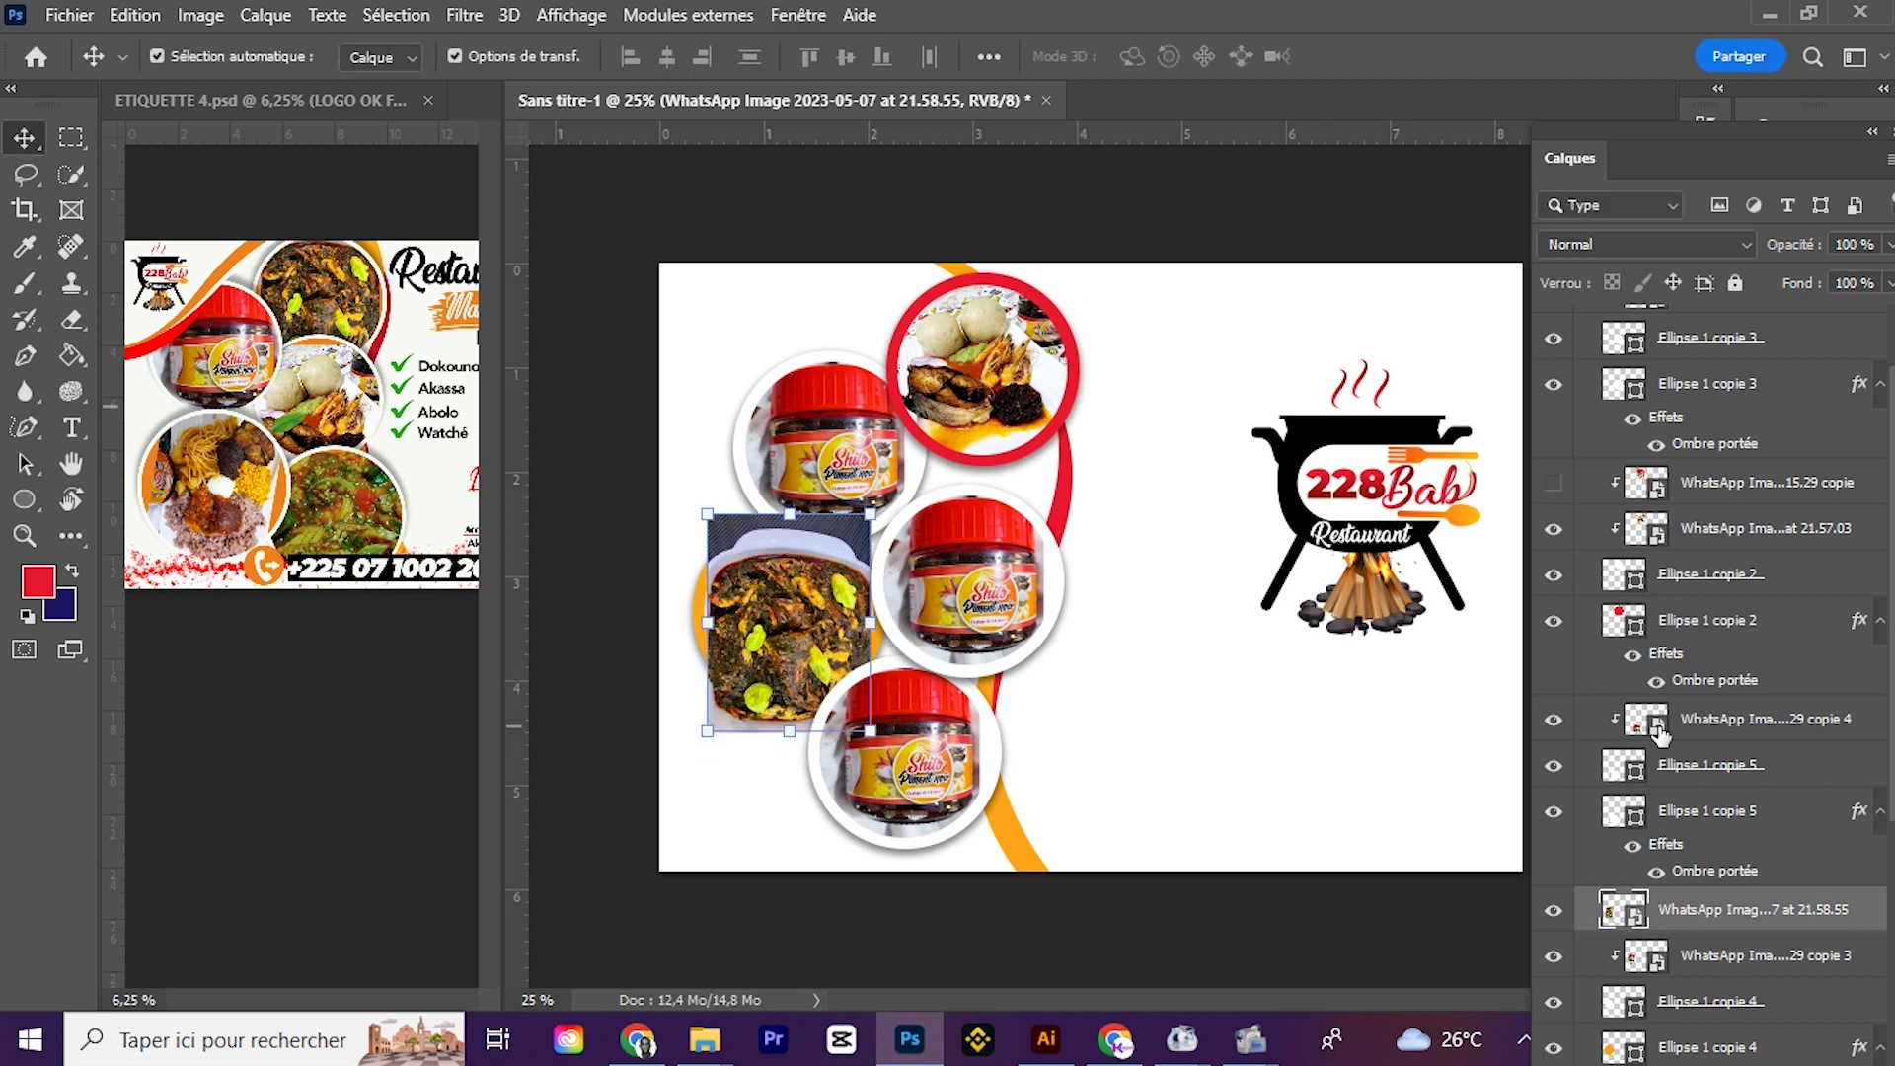
Step: Clip the food photo into the orange-ringed circle and nudge it up slightly
{"action": "scroll", "coordinate": [1674, 762], "scroll_direction": "down", "scroll_amount": 2}
{"action": "scroll", "coordinate": [1675, 762], "scroll_direction": "down", "scroll_amount": 1}
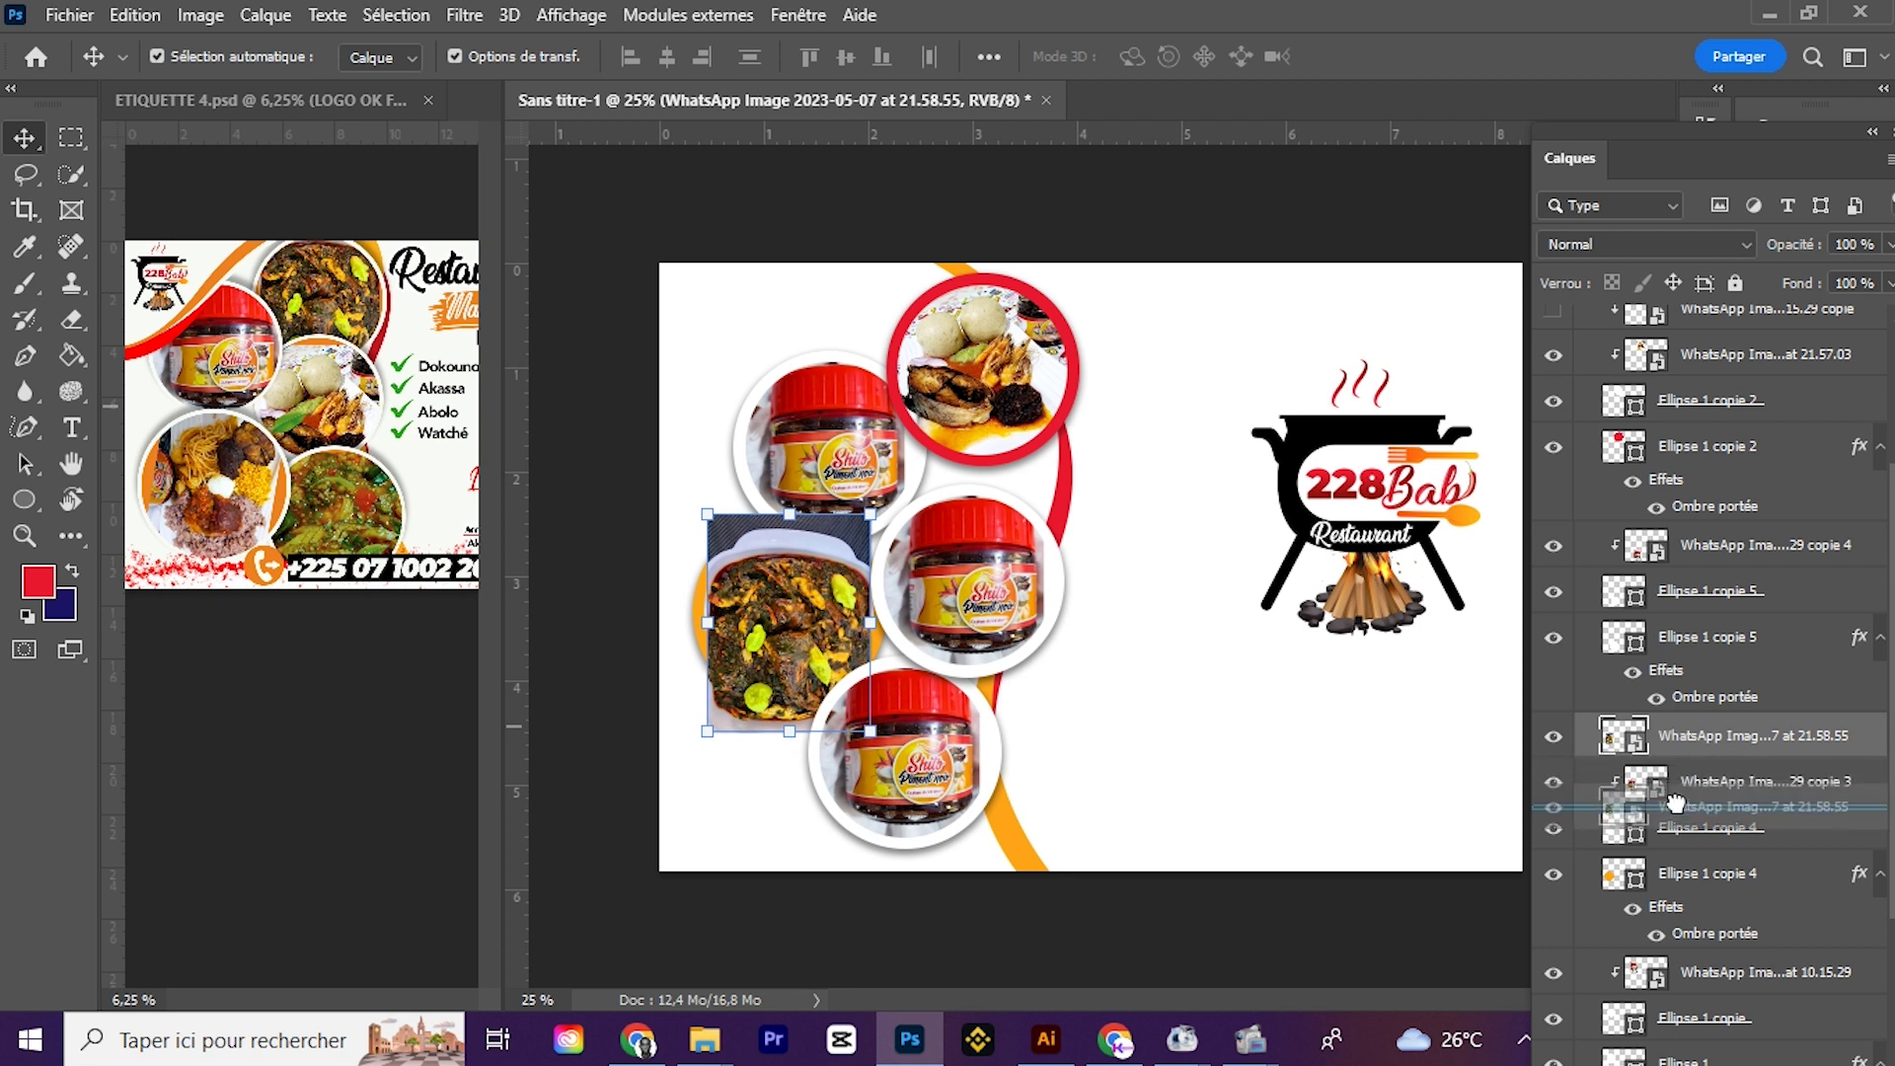
{"action": "left_click_drag", "start_coordinate": [1675, 740], "coordinate": [1579, 804]}
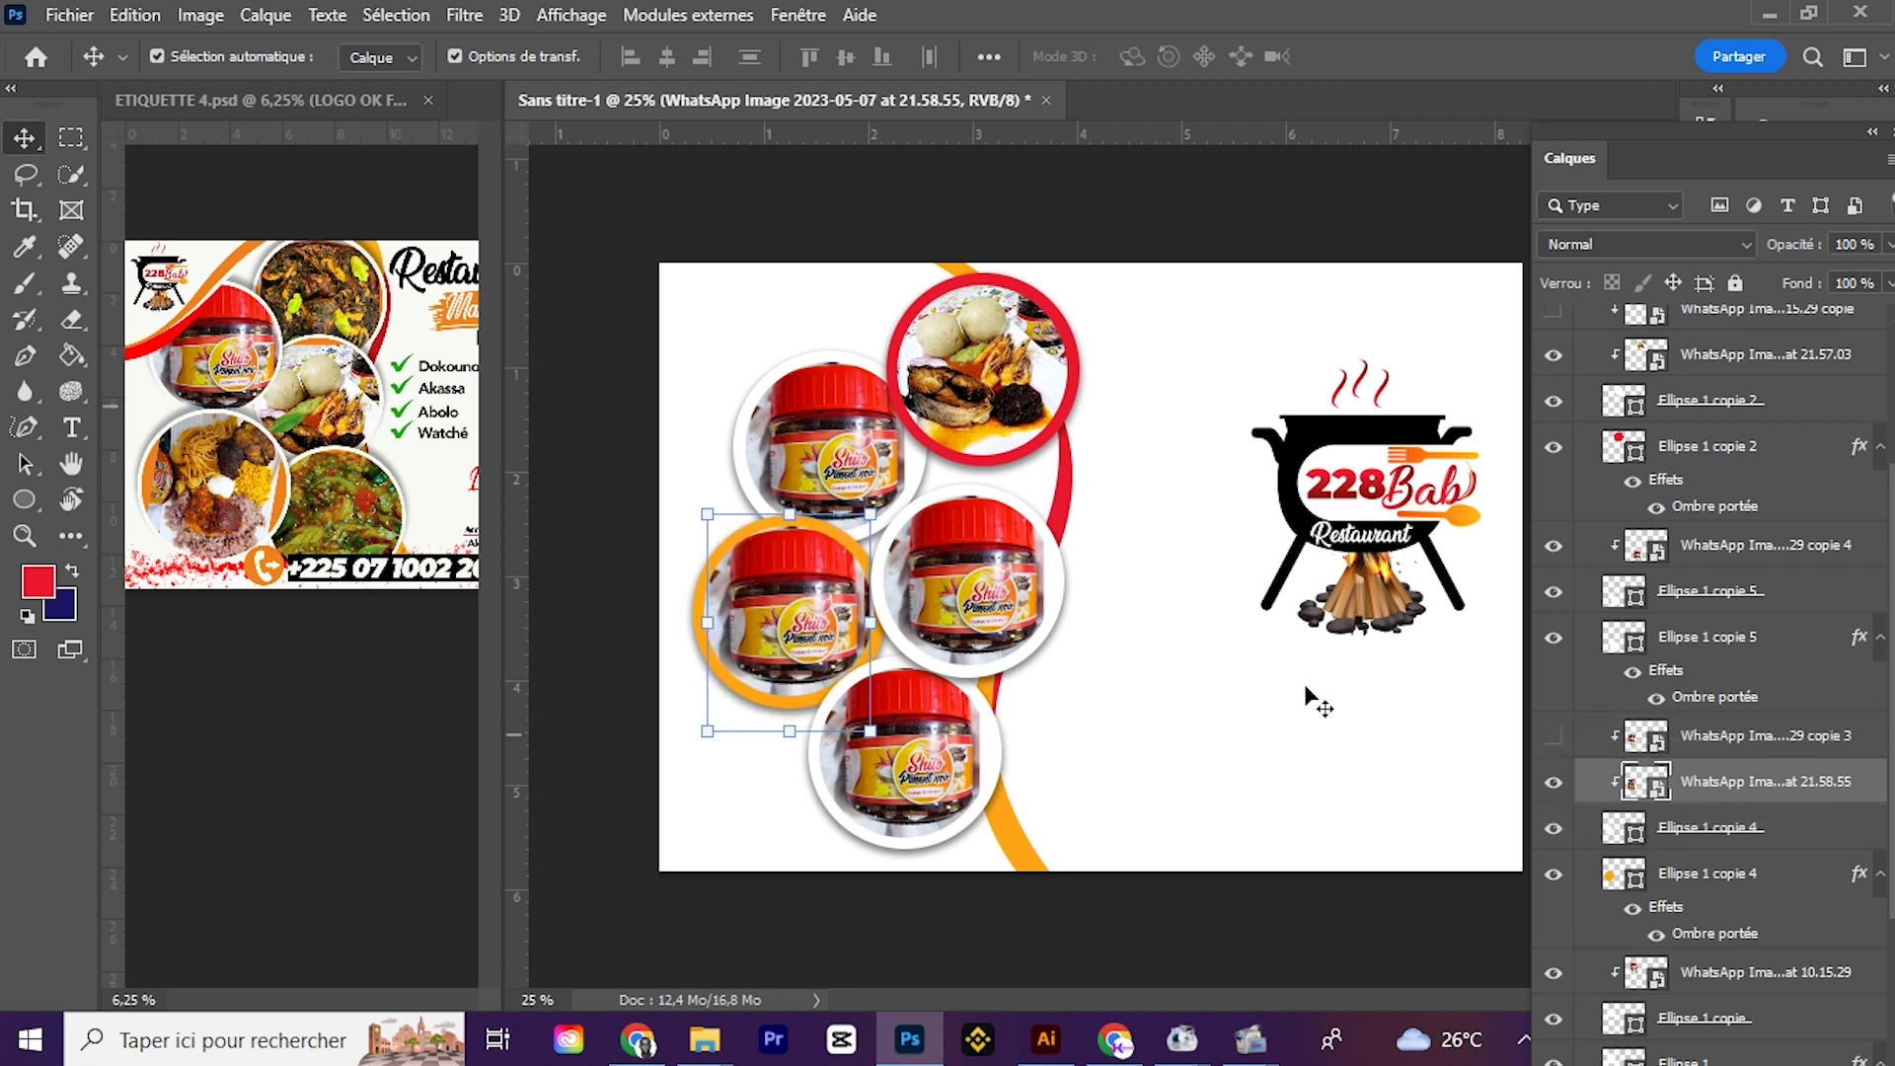
{"action": "key", "text": "shift+Up"}
{"action": "key", "text": "shift+Up"}
{"action": "key", "text": "shift+Up"}
{"action": "key", "text": "shift+Up"}
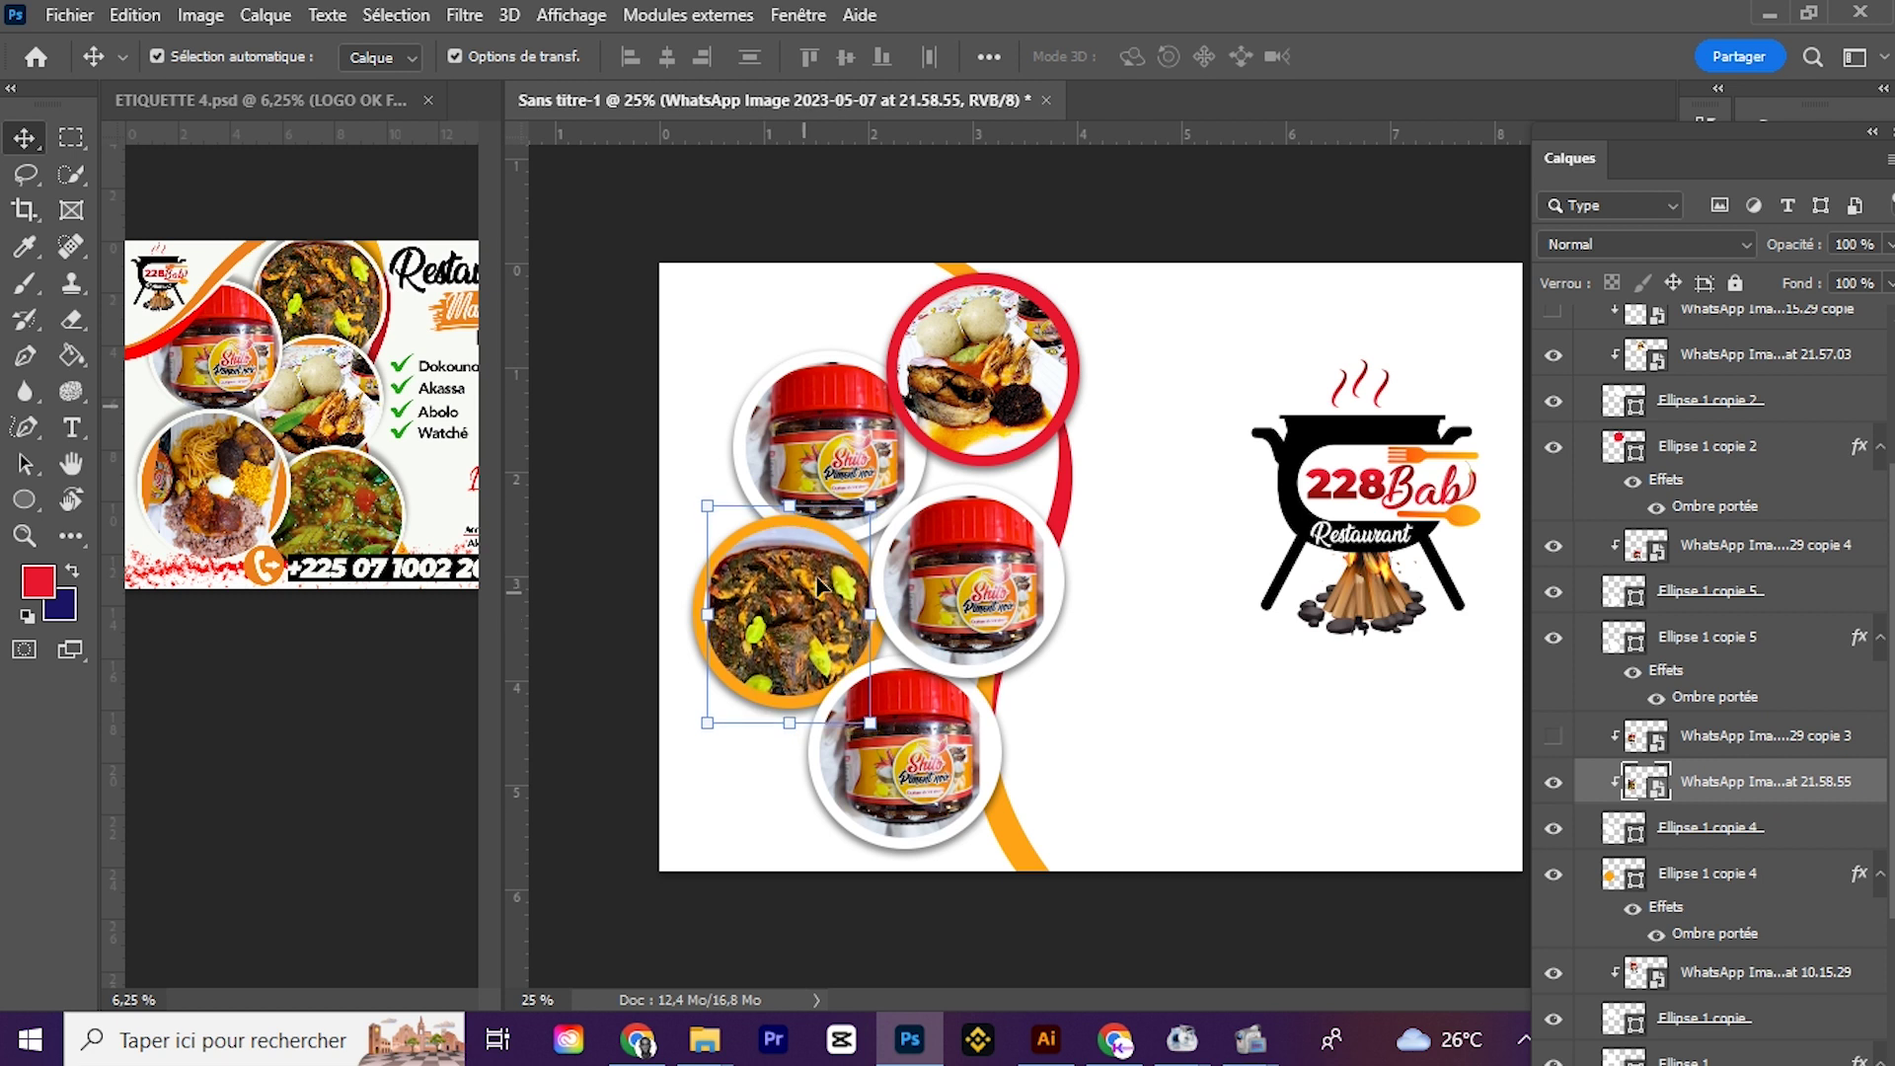
{"action": "left_click", "coordinate": [962, 568]}
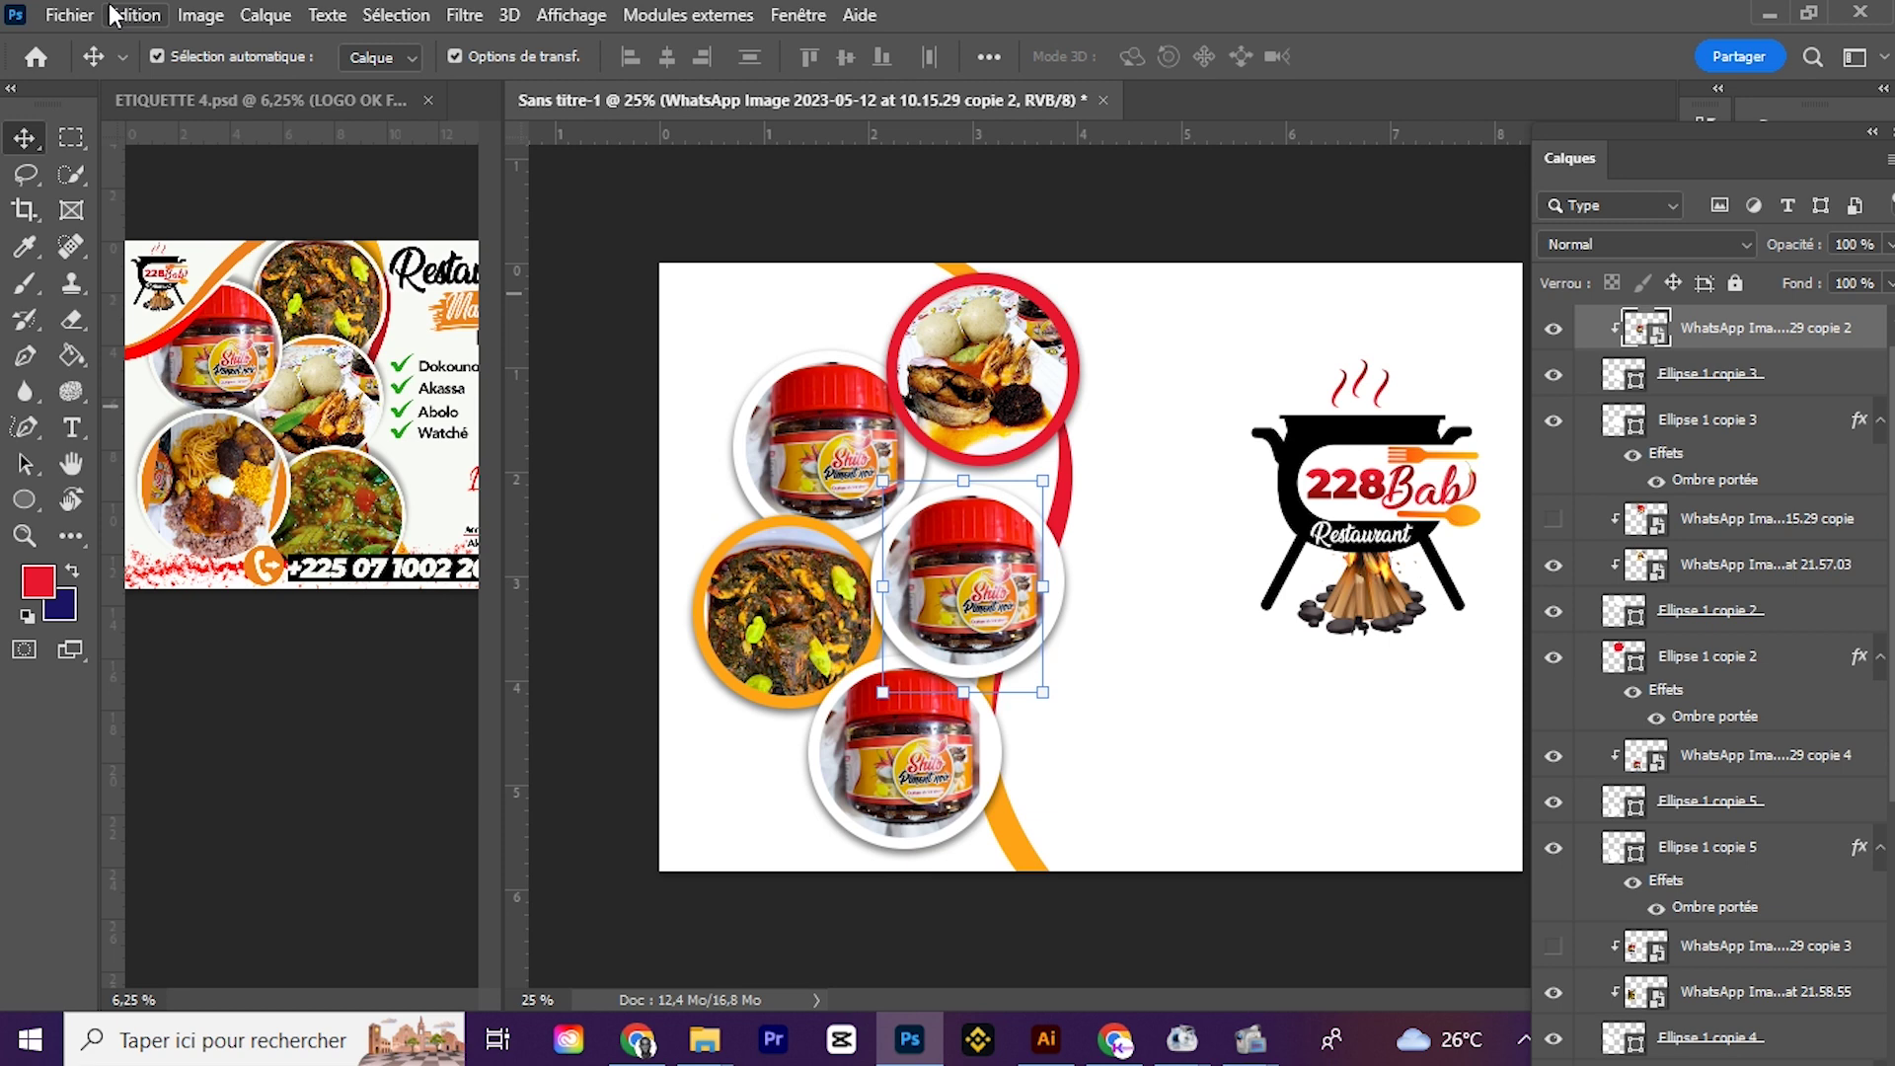
Step: Import the 12.22.26 sauce photo and scale it to 38.16% over the middle-right circle
{"action": "left_click", "coordinate": [71, 15]}
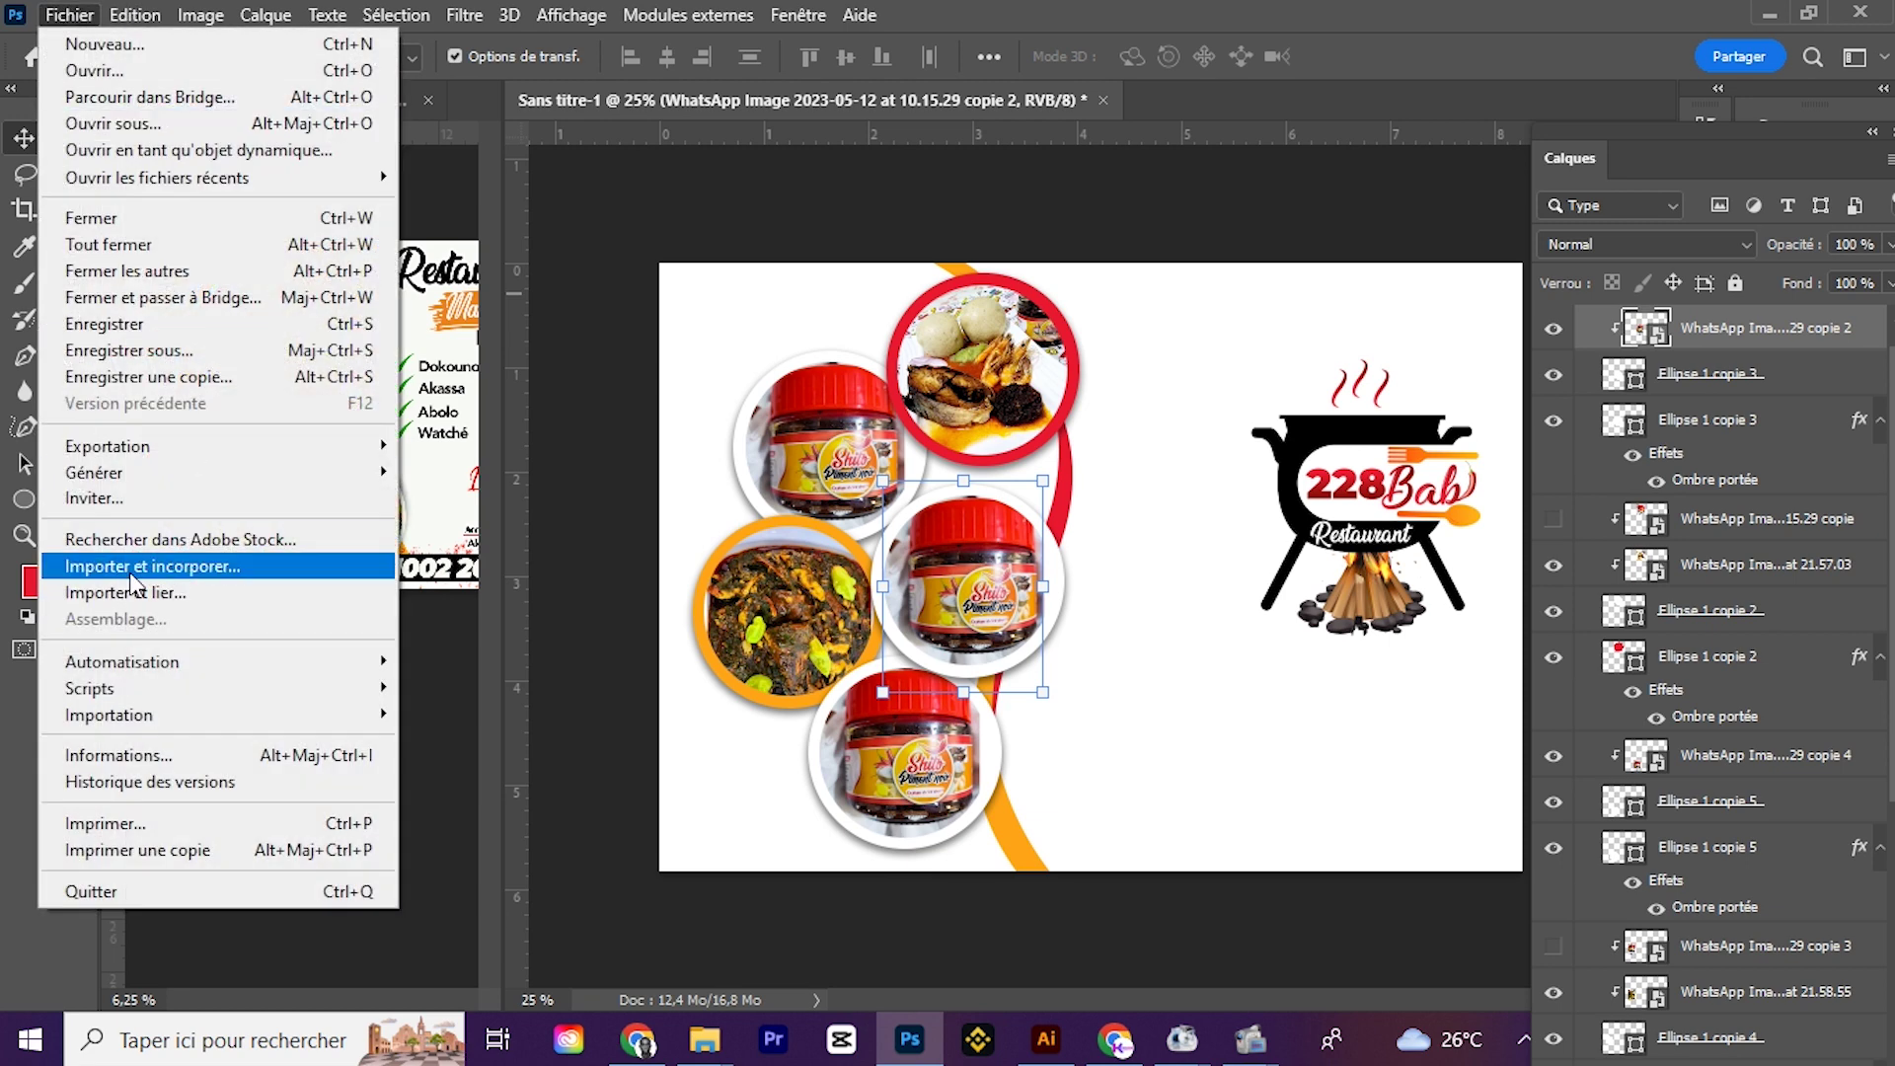
{"action": "left_click", "coordinate": [138, 566]}
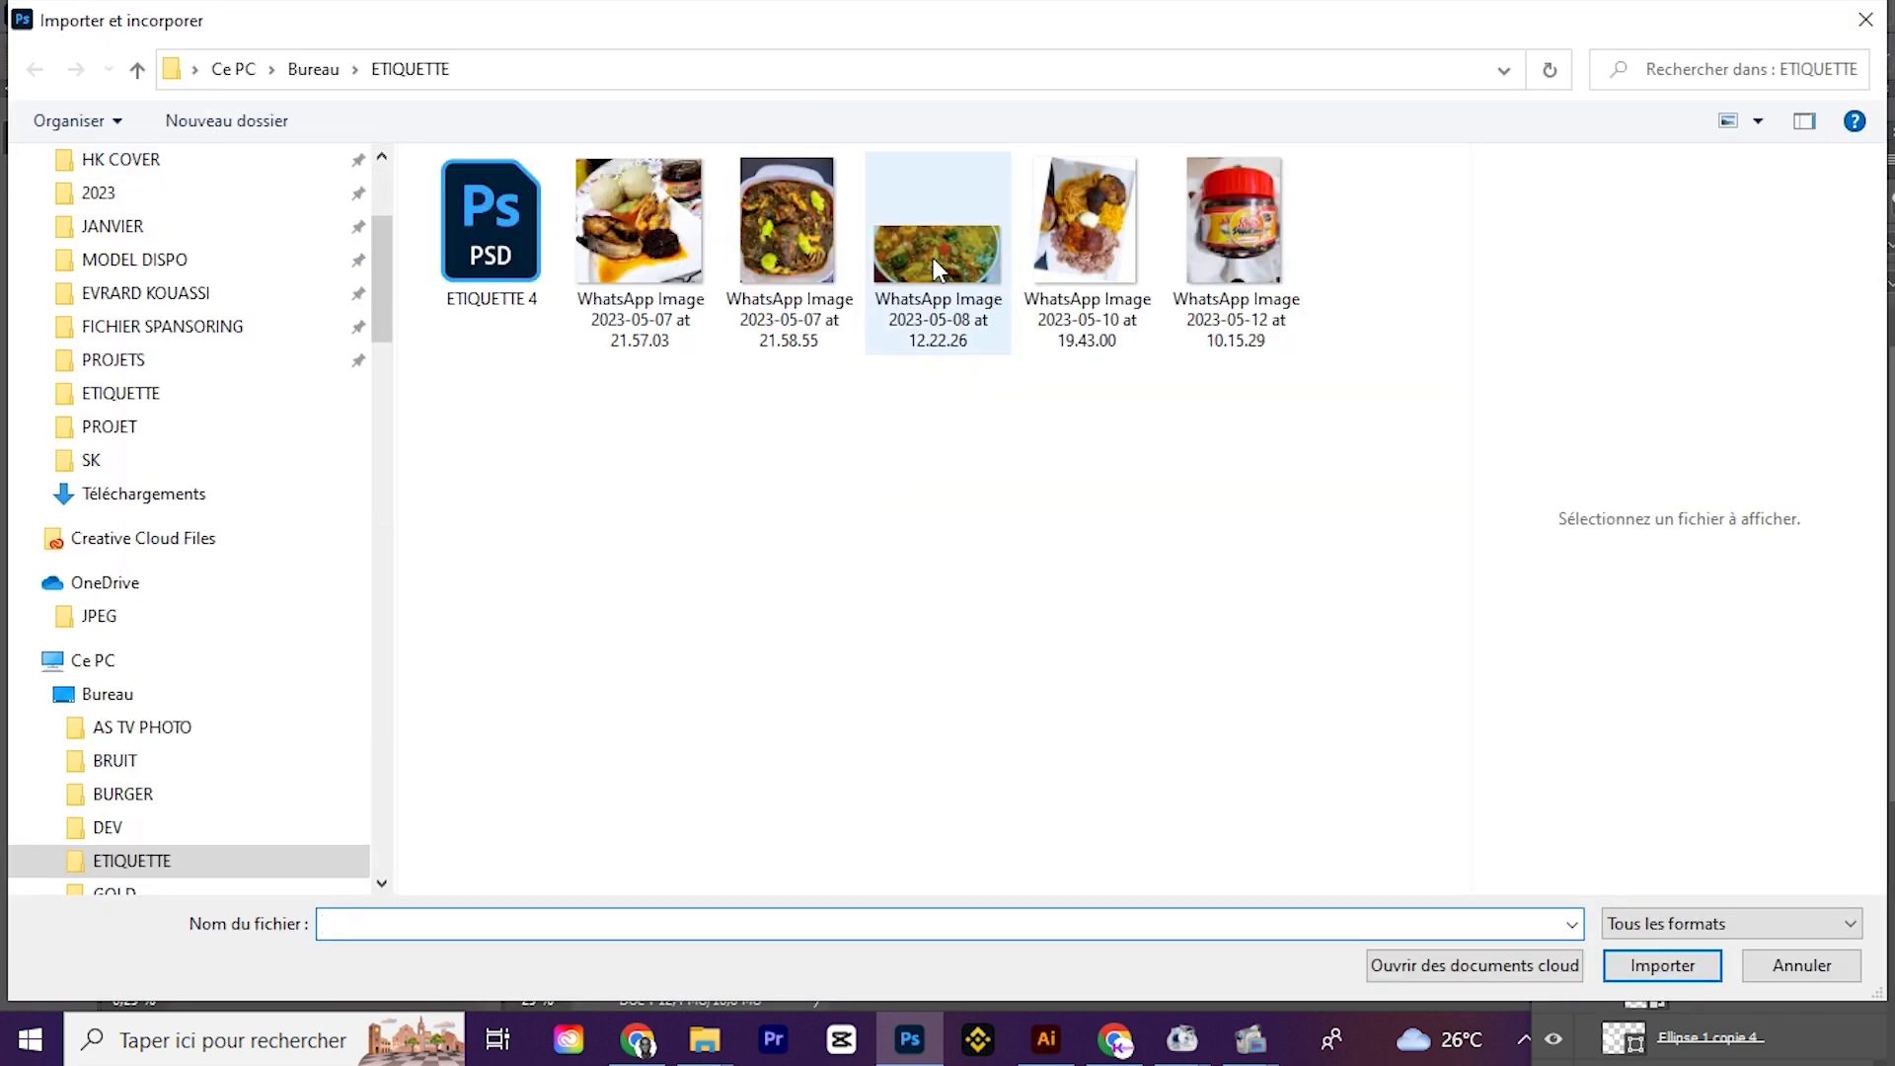
{"action": "left_click", "coordinate": [935, 269]}
{"action": "left_click", "coordinate": [1662, 965]}
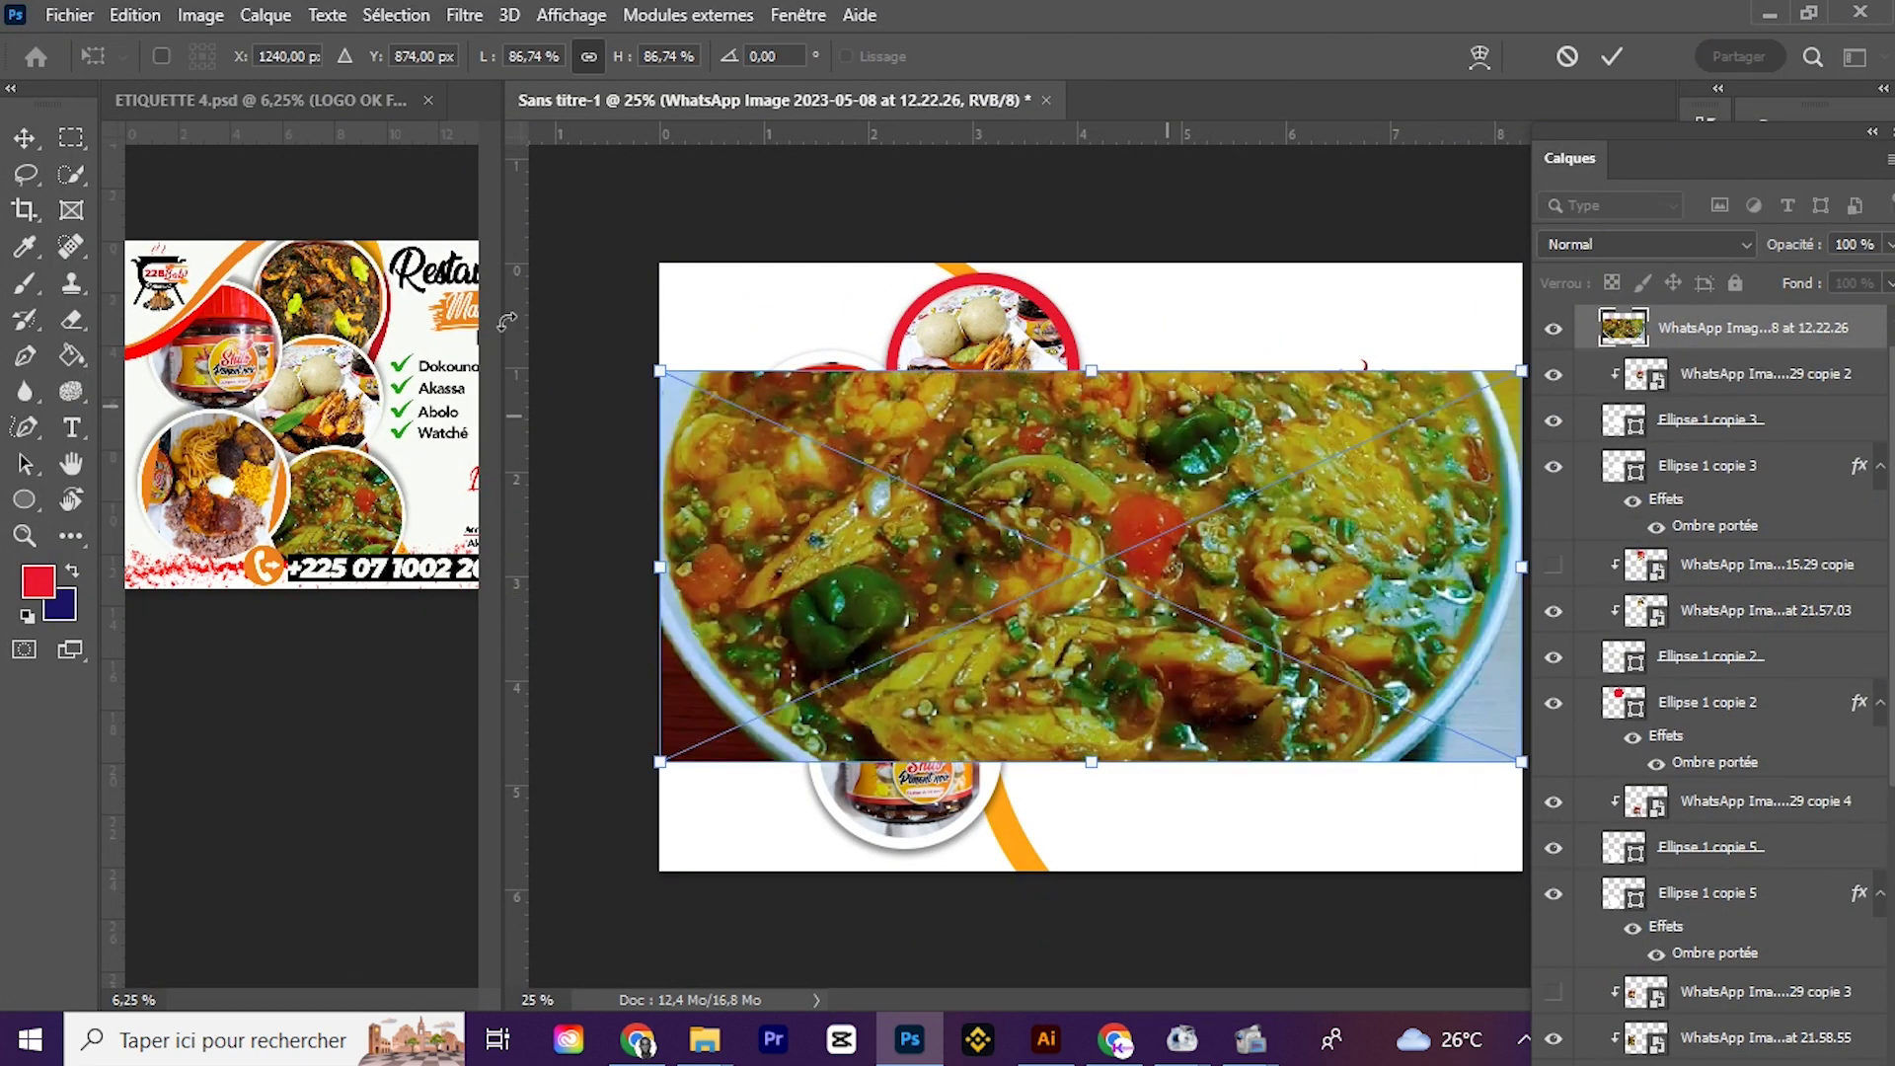
{"action": "left_click_drag", "start_coordinate": [653, 370], "coordinate": [1086, 564]}
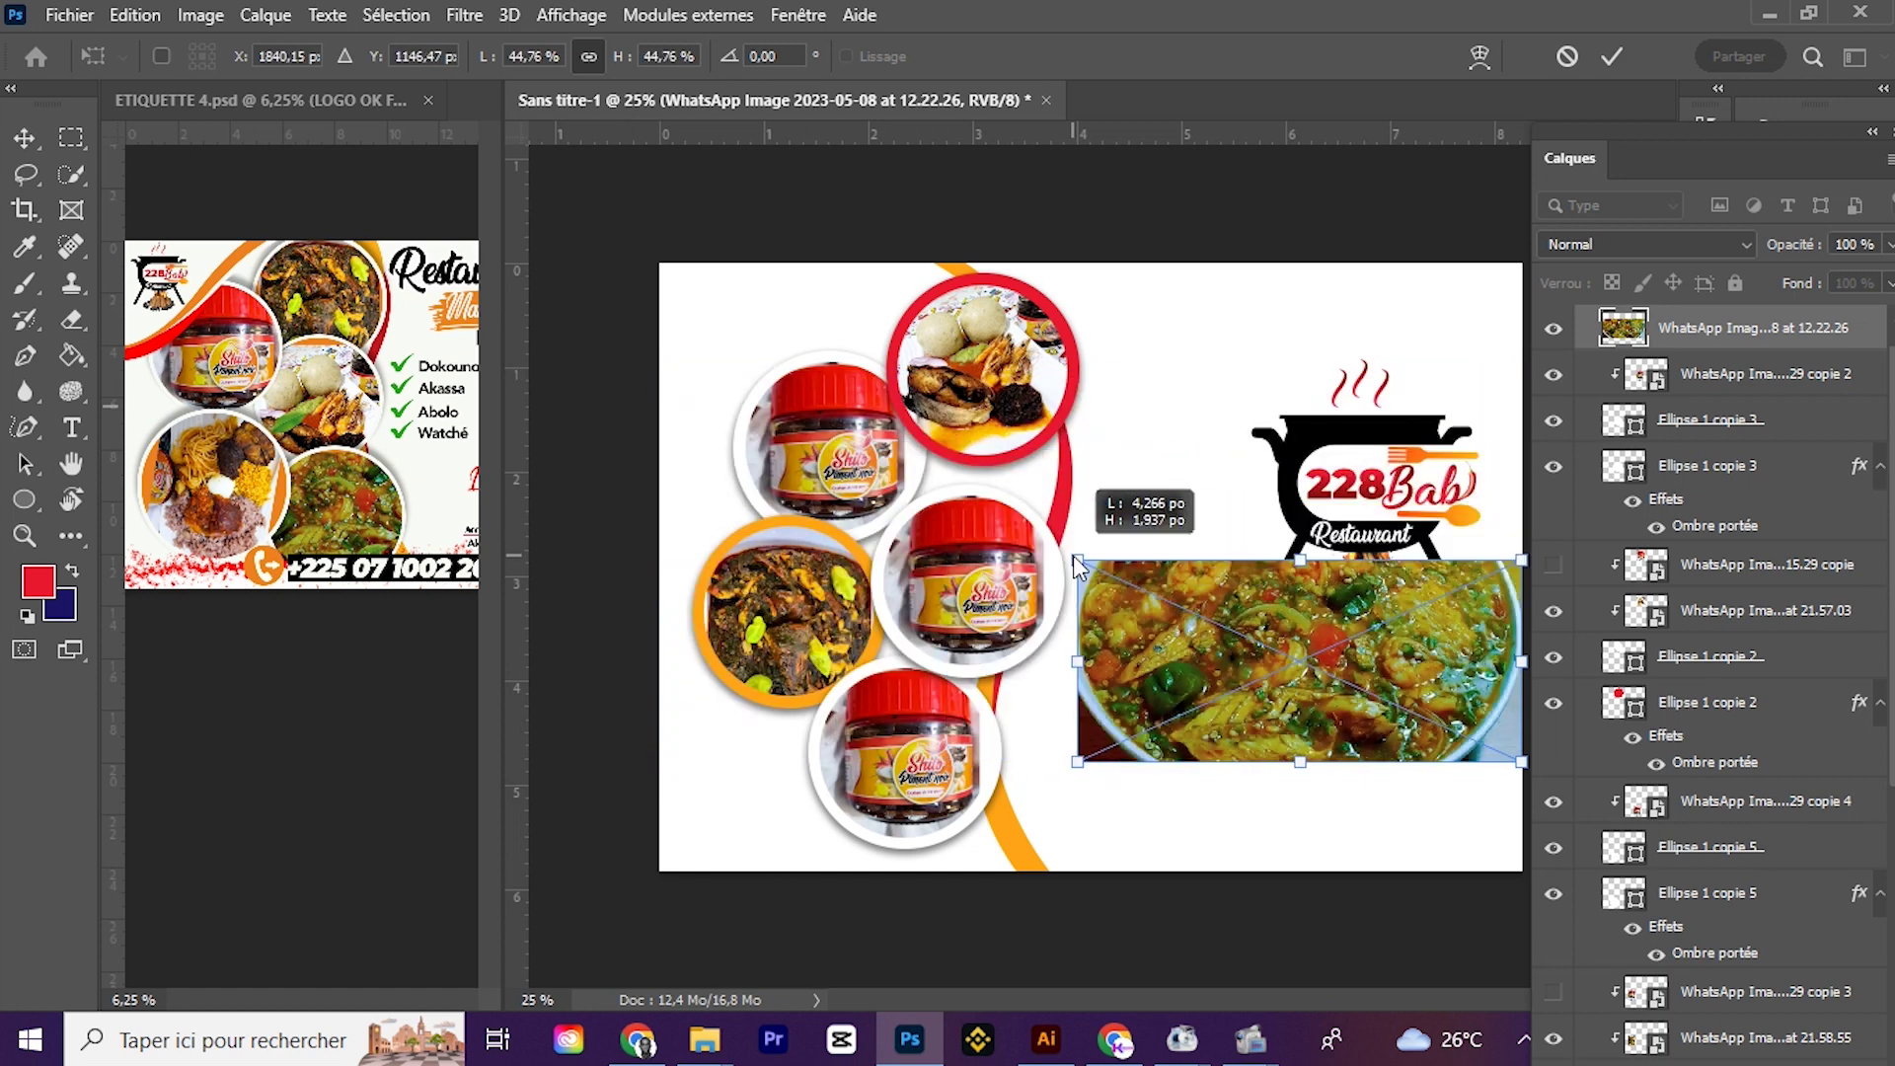
{"action": "left_click_drag", "start_coordinate": [1277, 627], "coordinate": [981, 552]}
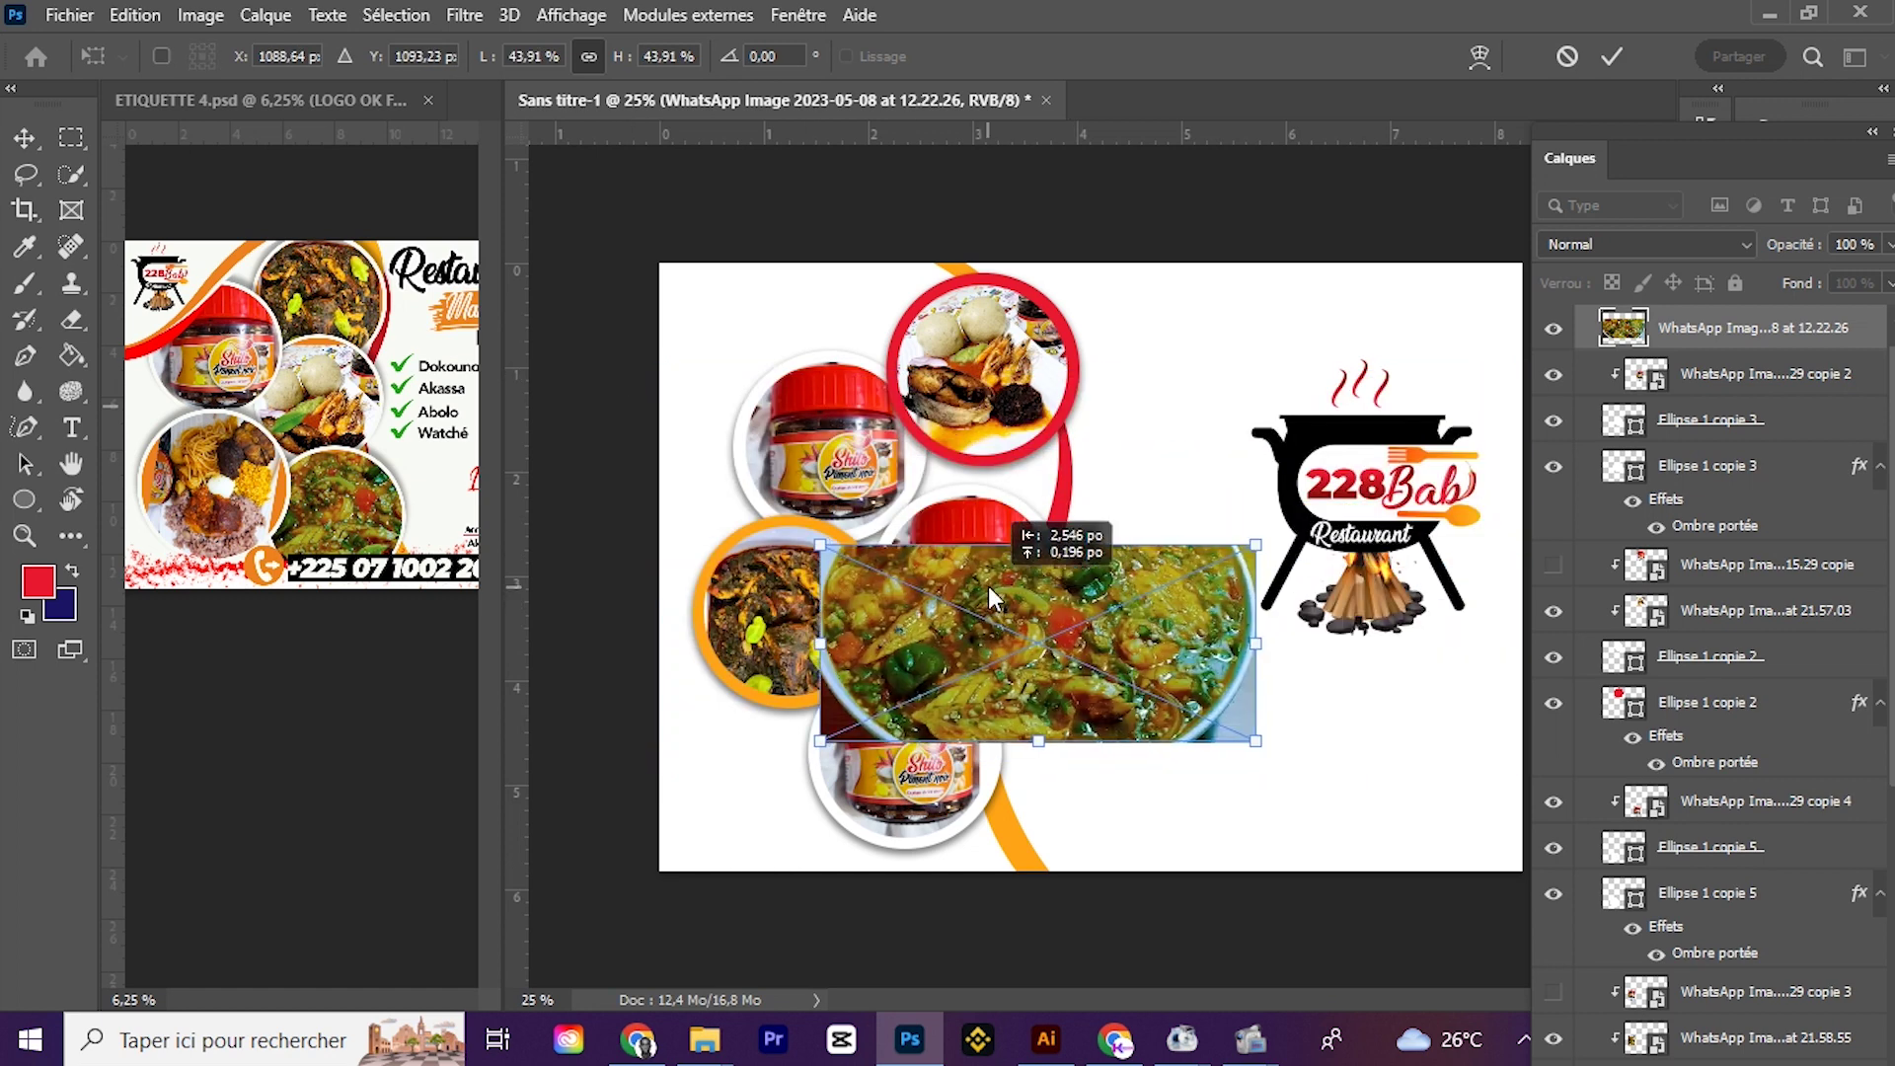
{"action": "left_click_drag", "start_coordinate": [788, 489], "coordinate": [846, 517]}
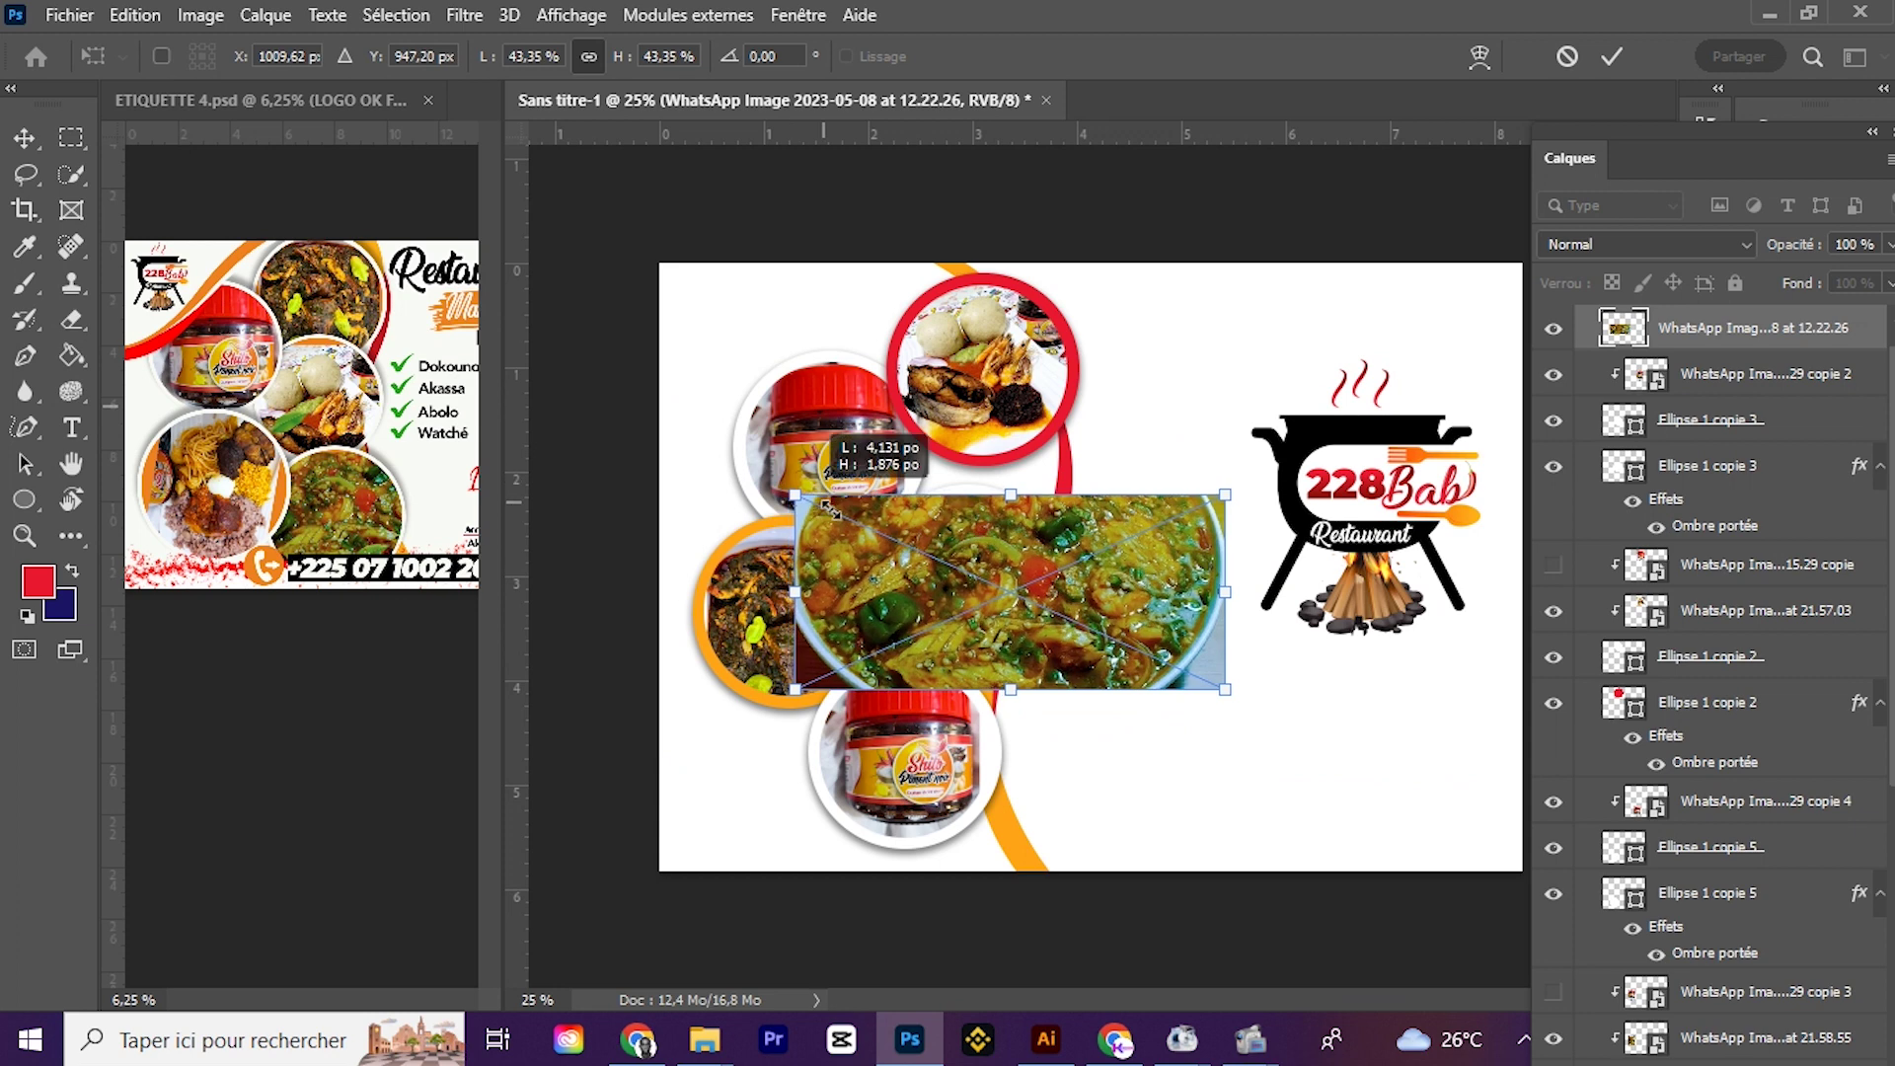
{"action": "left_click_drag", "start_coordinate": [1023, 565], "coordinate": [998, 548]}
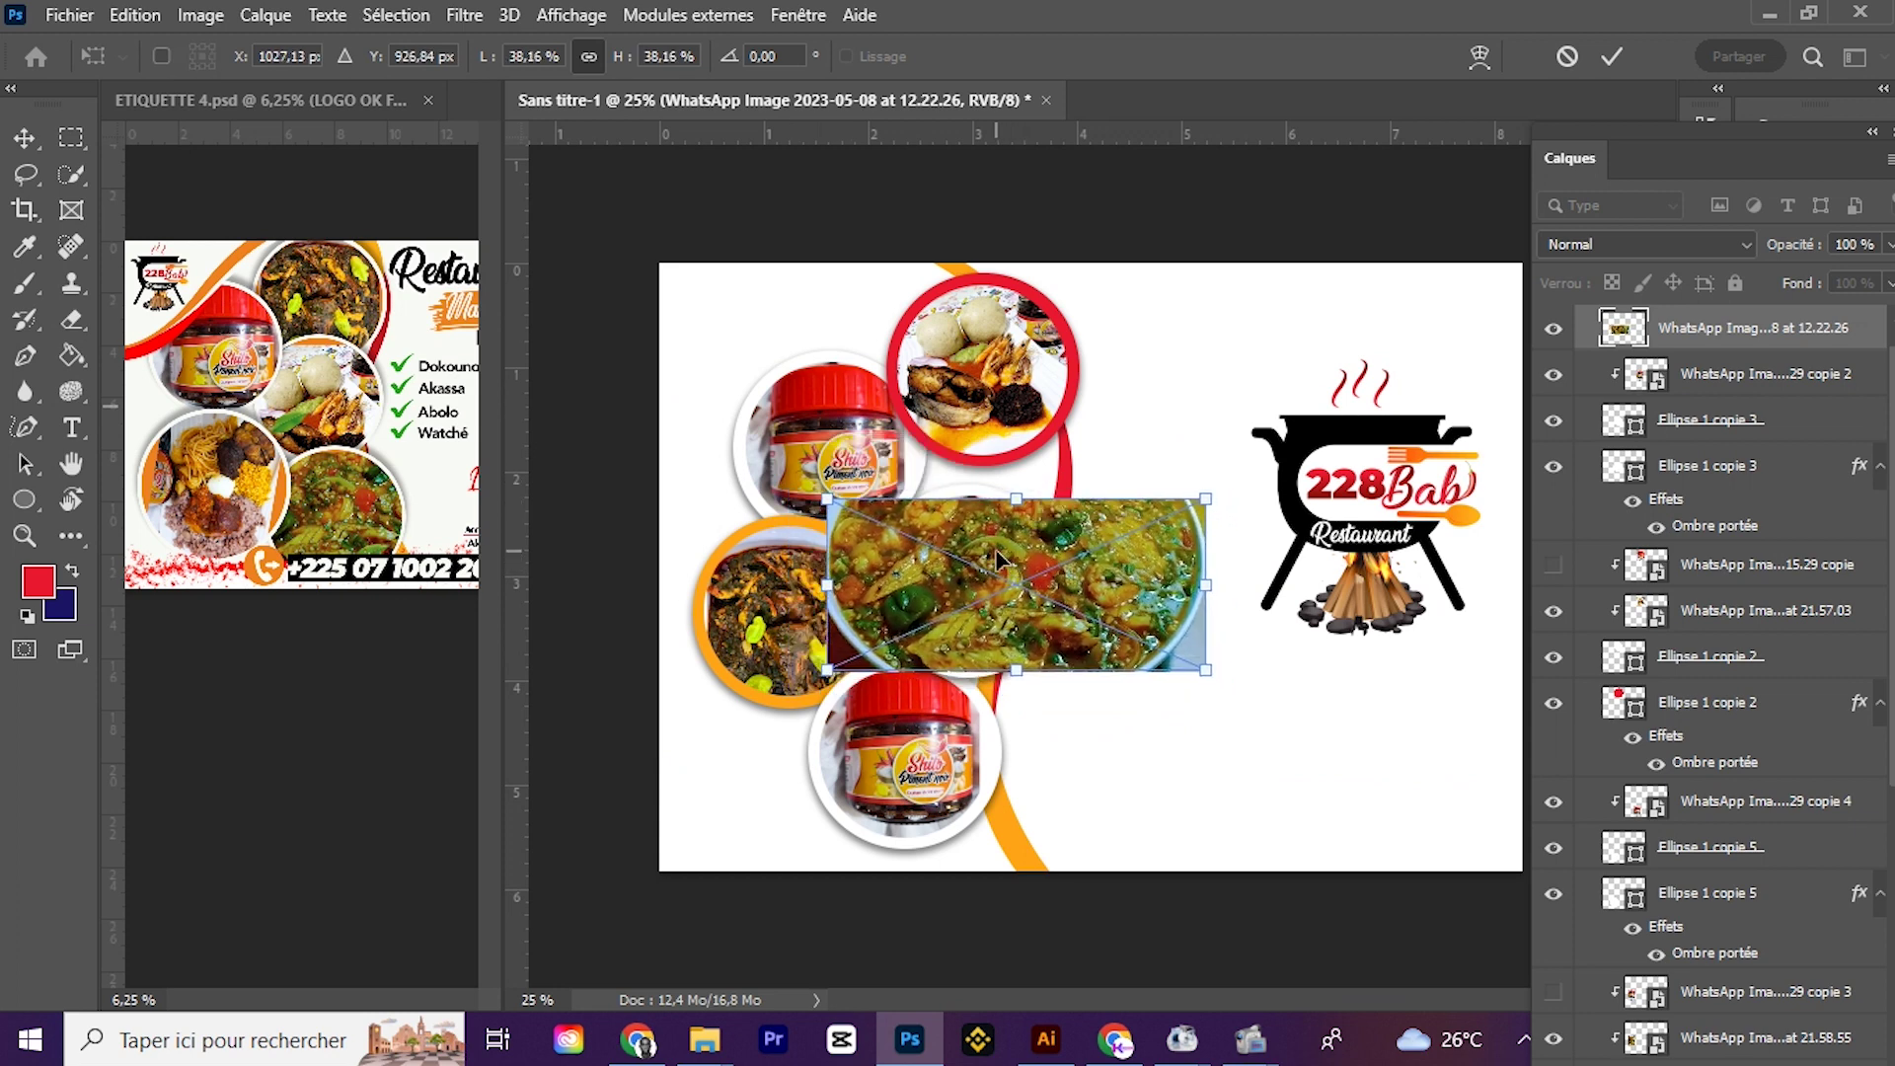
{"action": "key", "text": "Return"}
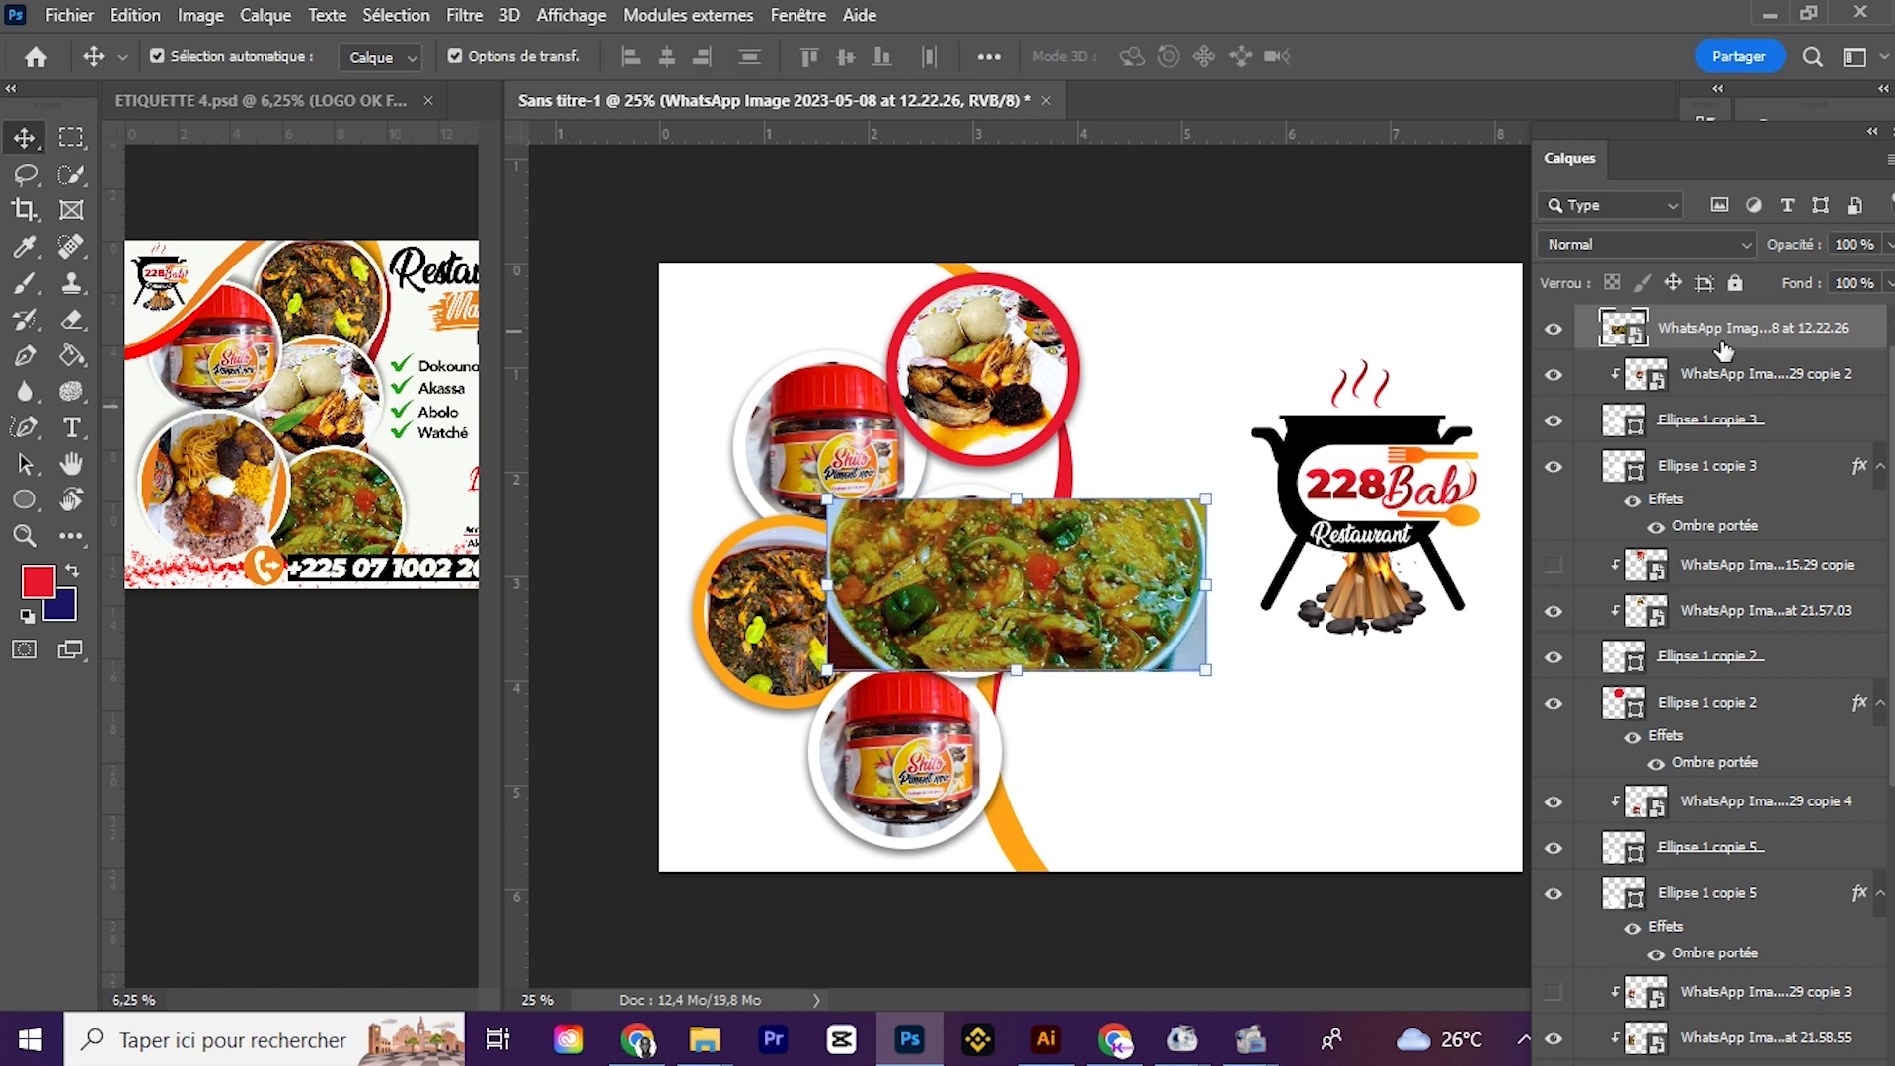
Step: Clip the sauce photo into the middle-right circle and hide its jar photo
{"action": "left_click_drag", "start_coordinate": [1722, 347], "coordinate": [1596, 357]}
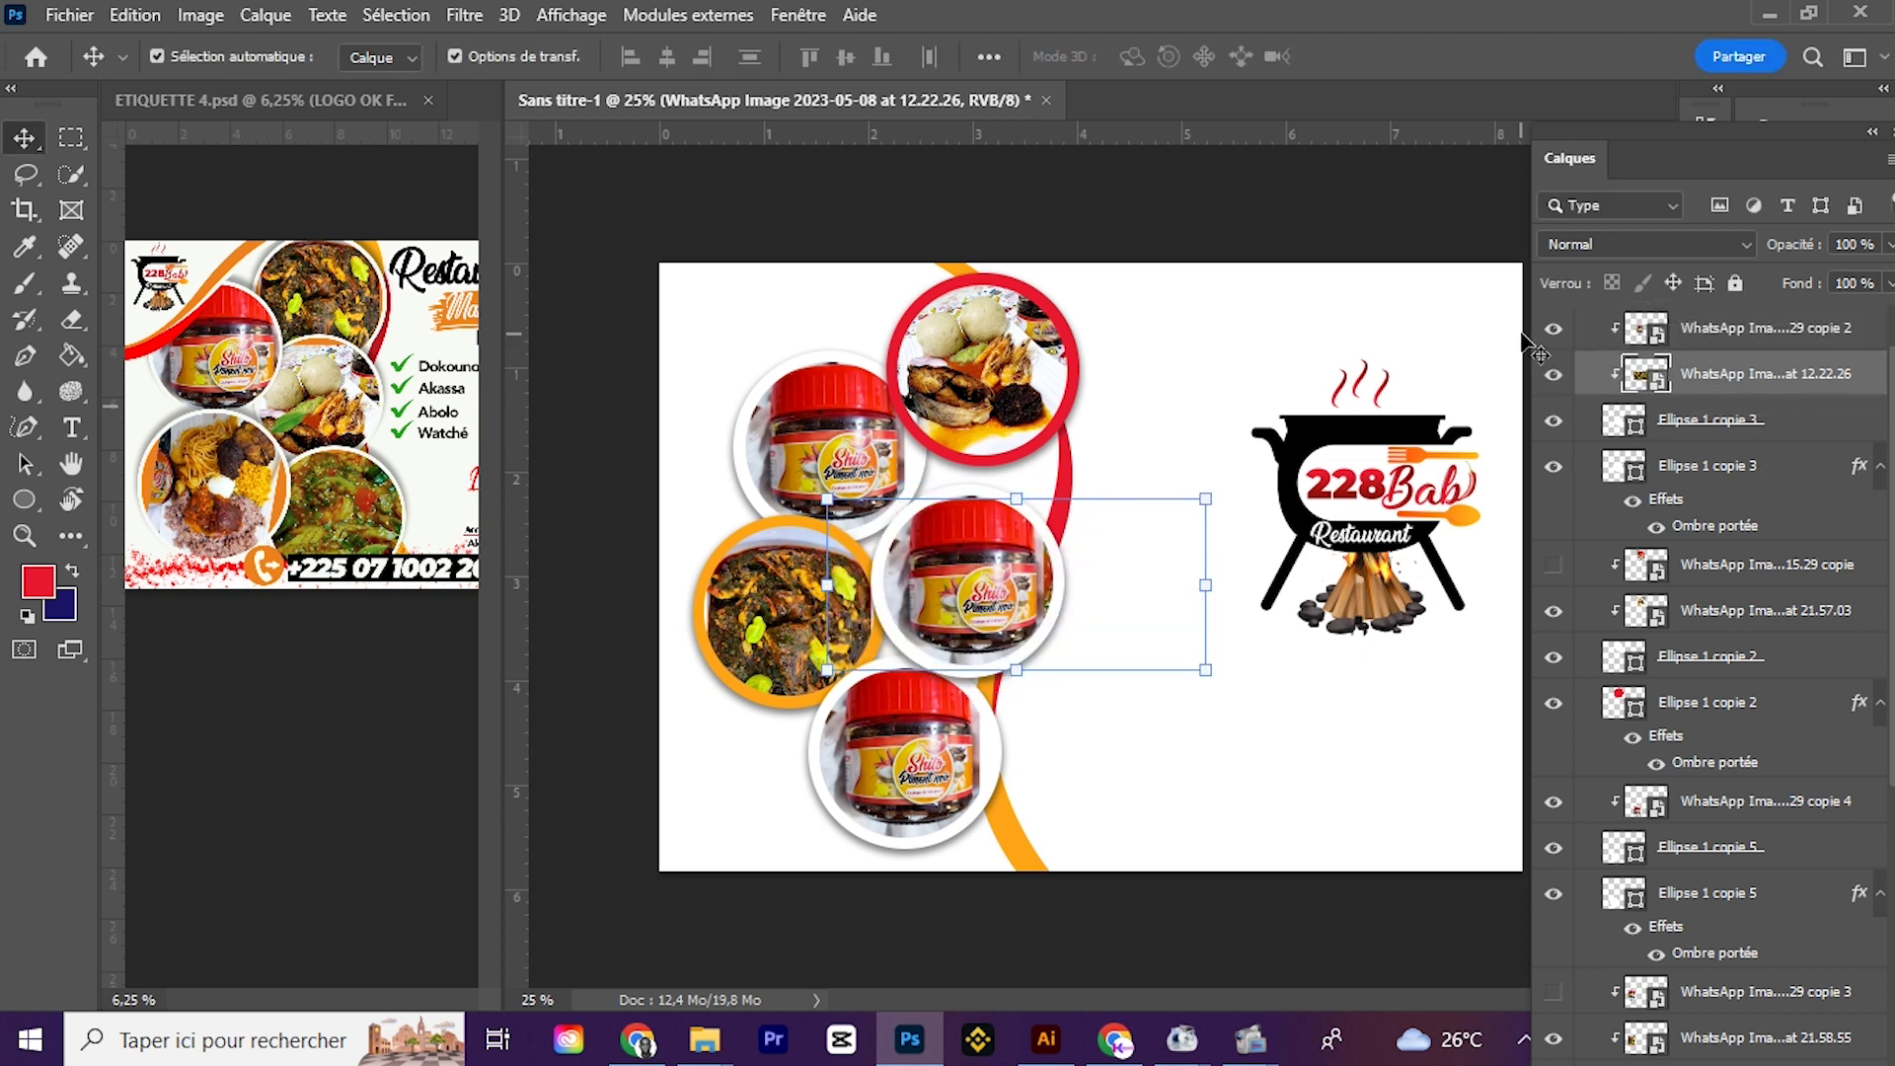
{"action": "left_click", "coordinate": [1553, 329]}
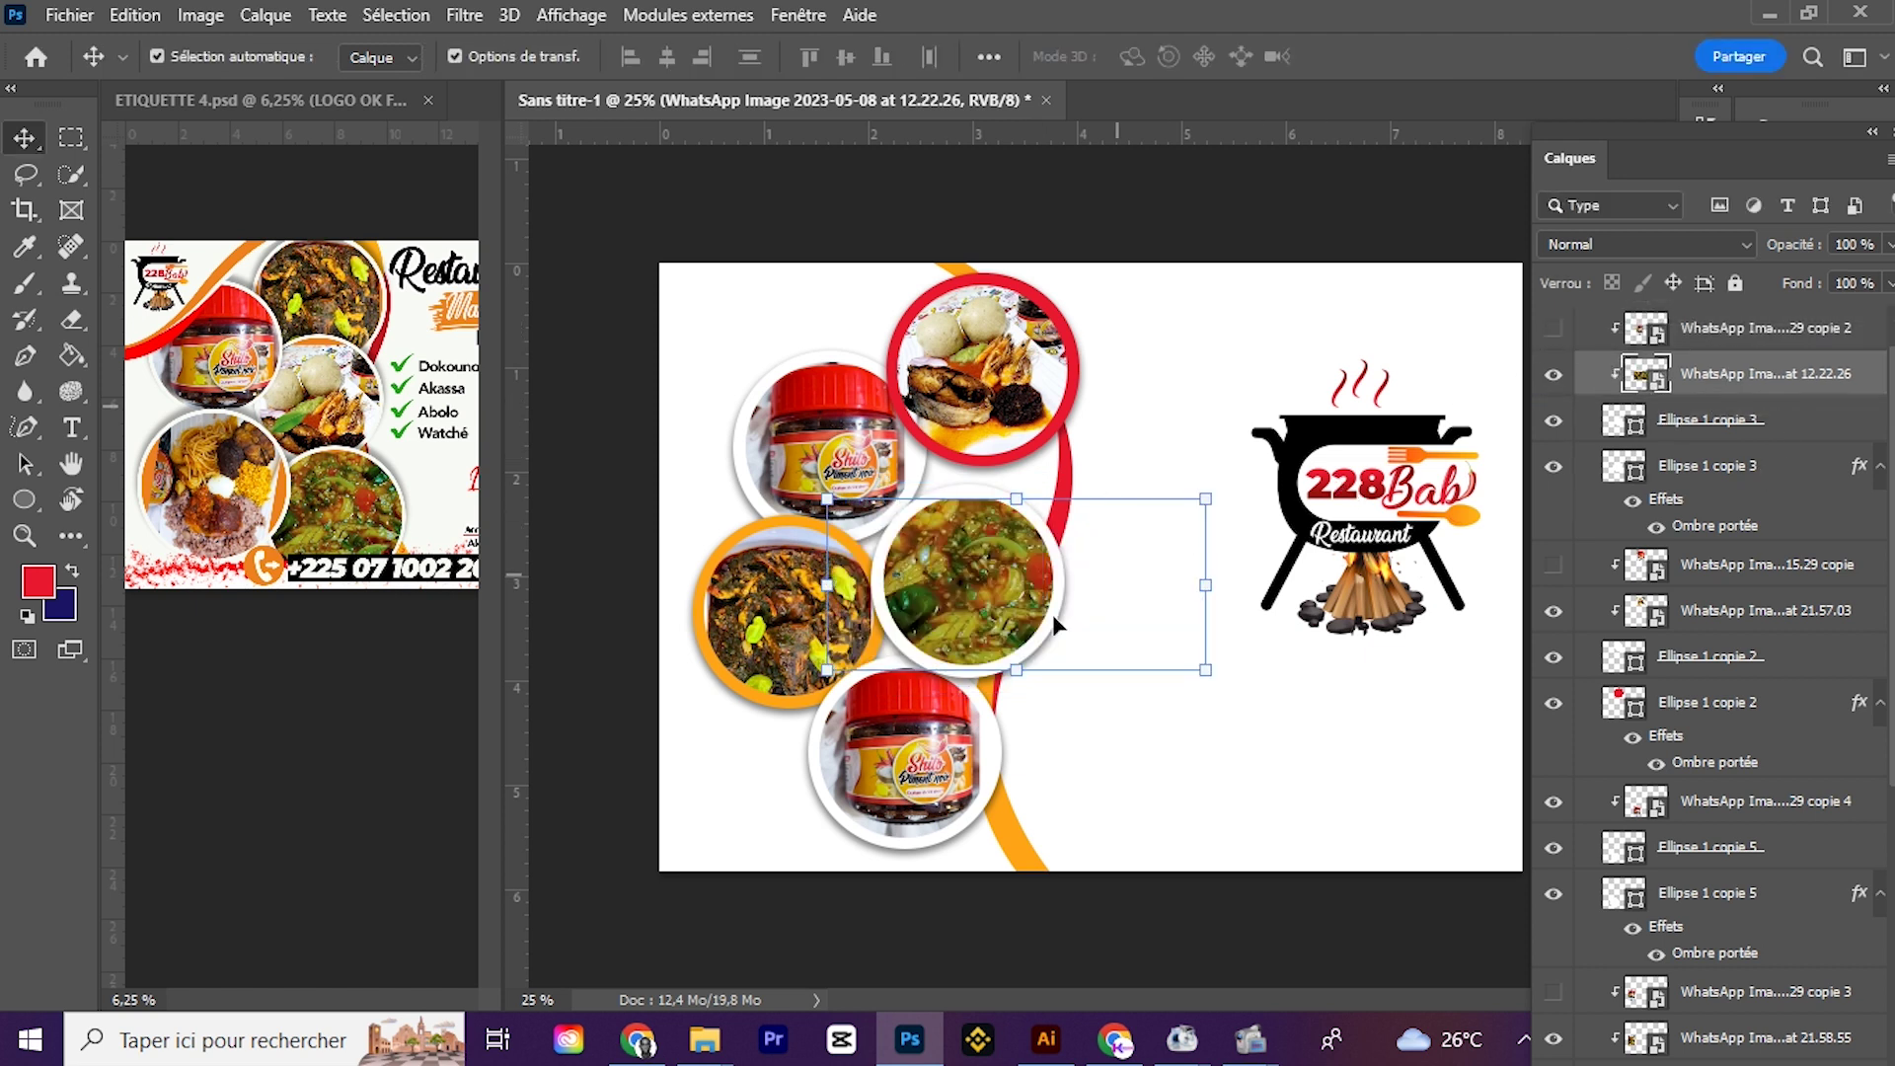
{"action": "left_click", "coordinate": [868, 683]}
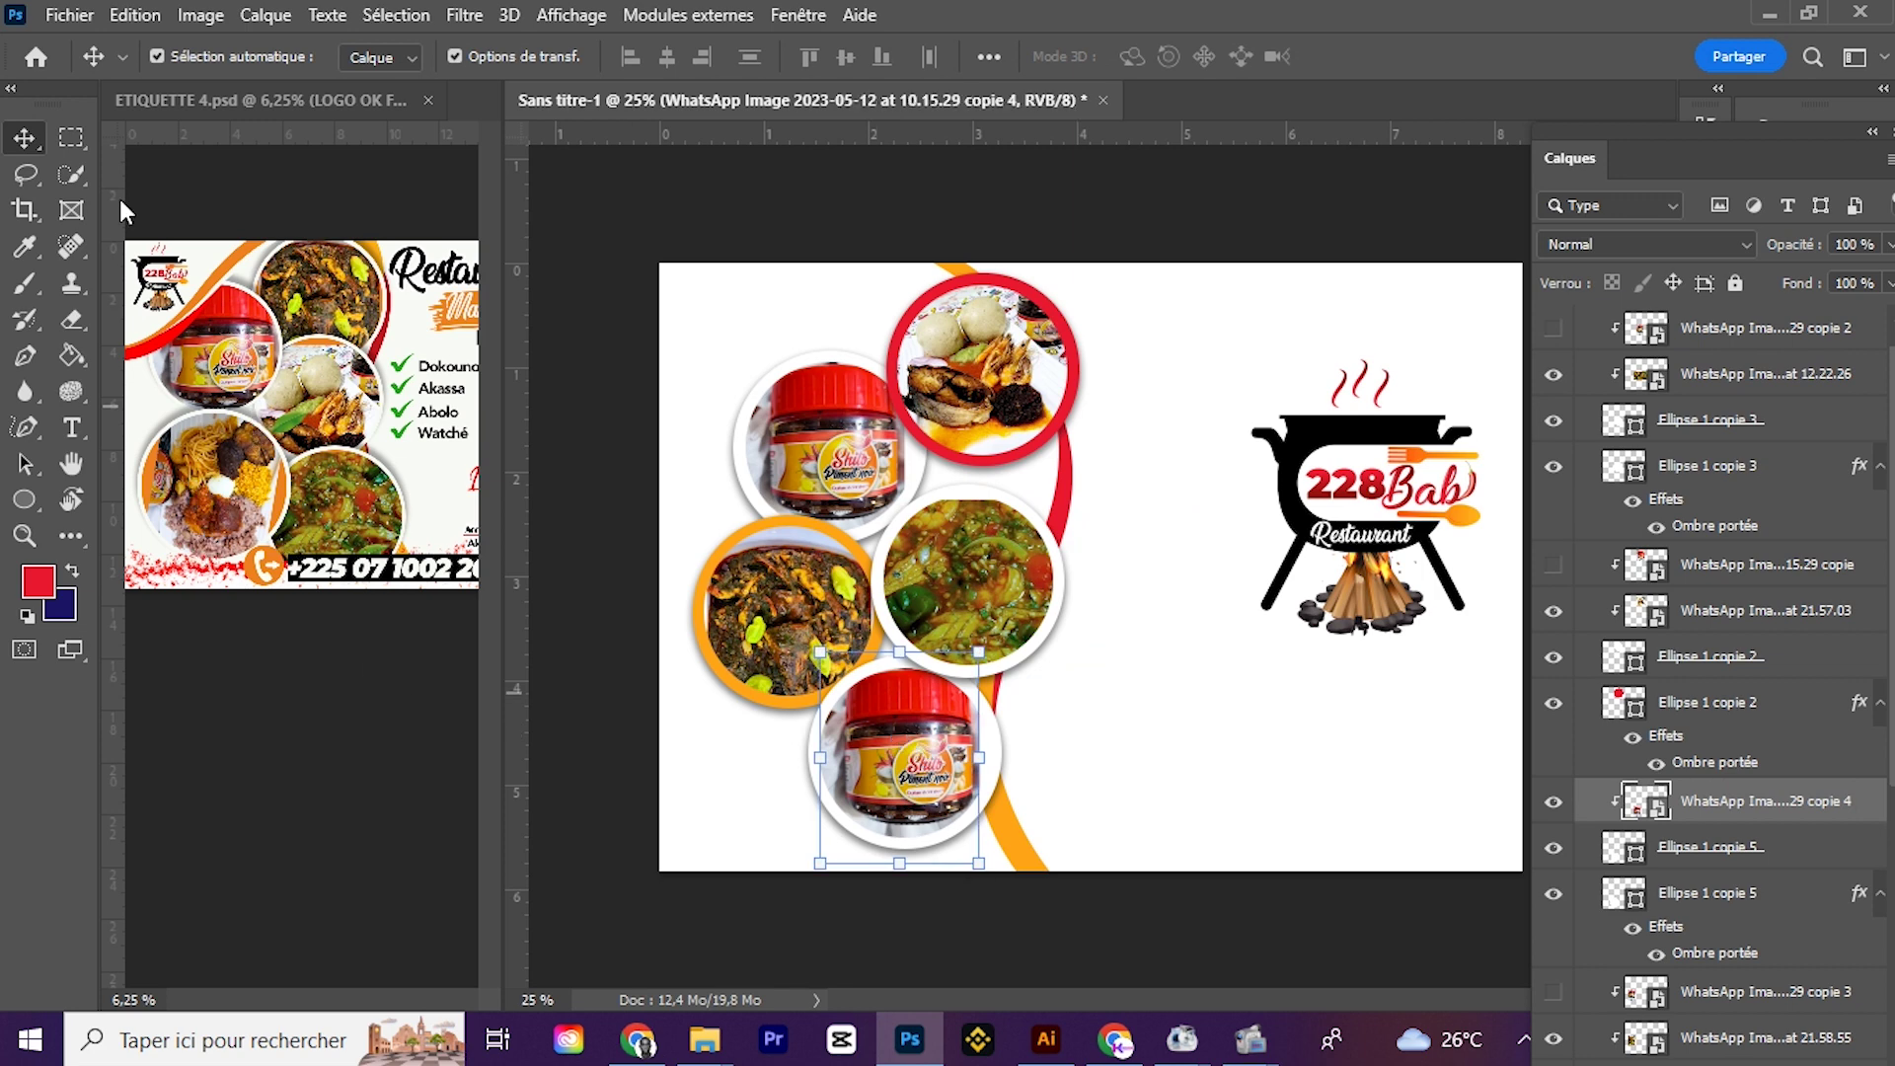
Step: Import the 19.43.00 rice-and-spaghetti photo and fit it over the bottom circle
{"action": "left_click", "coordinate": [77, 20]}
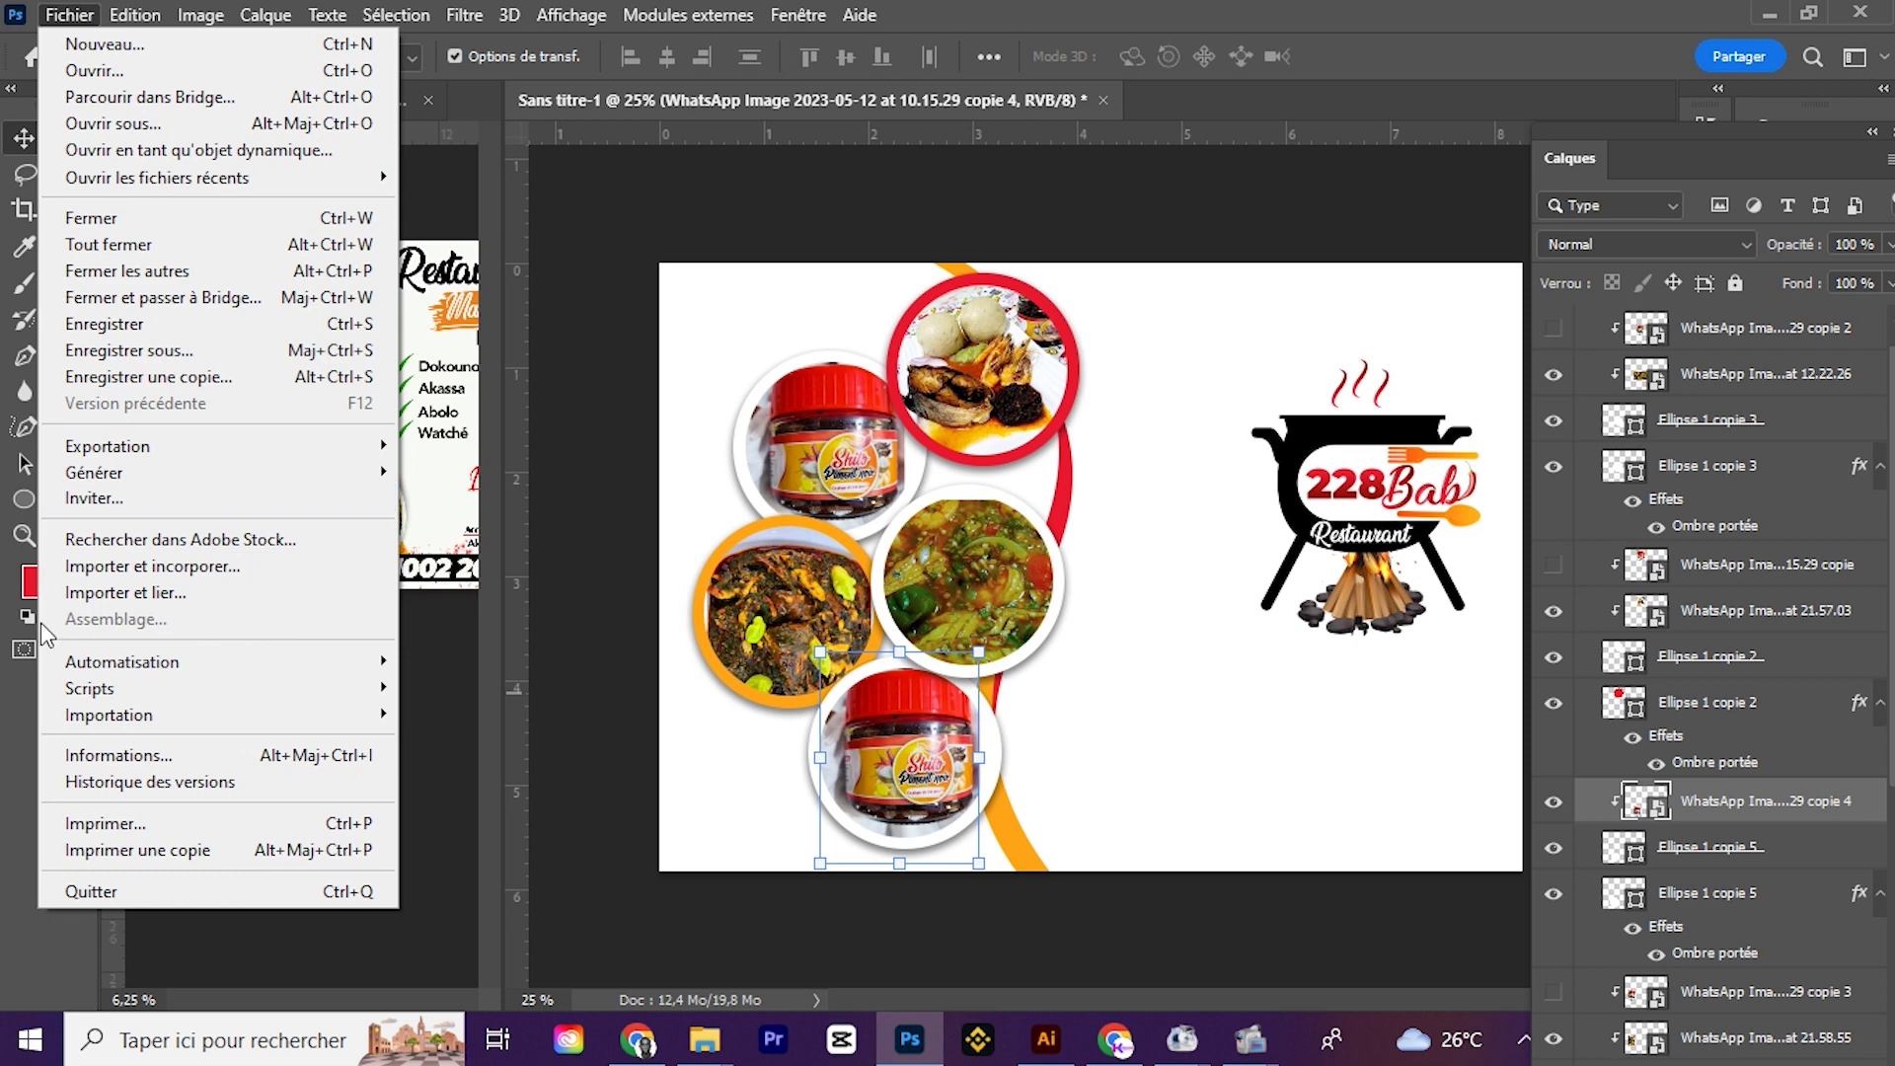
{"action": "left_click", "coordinate": [131, 570]}
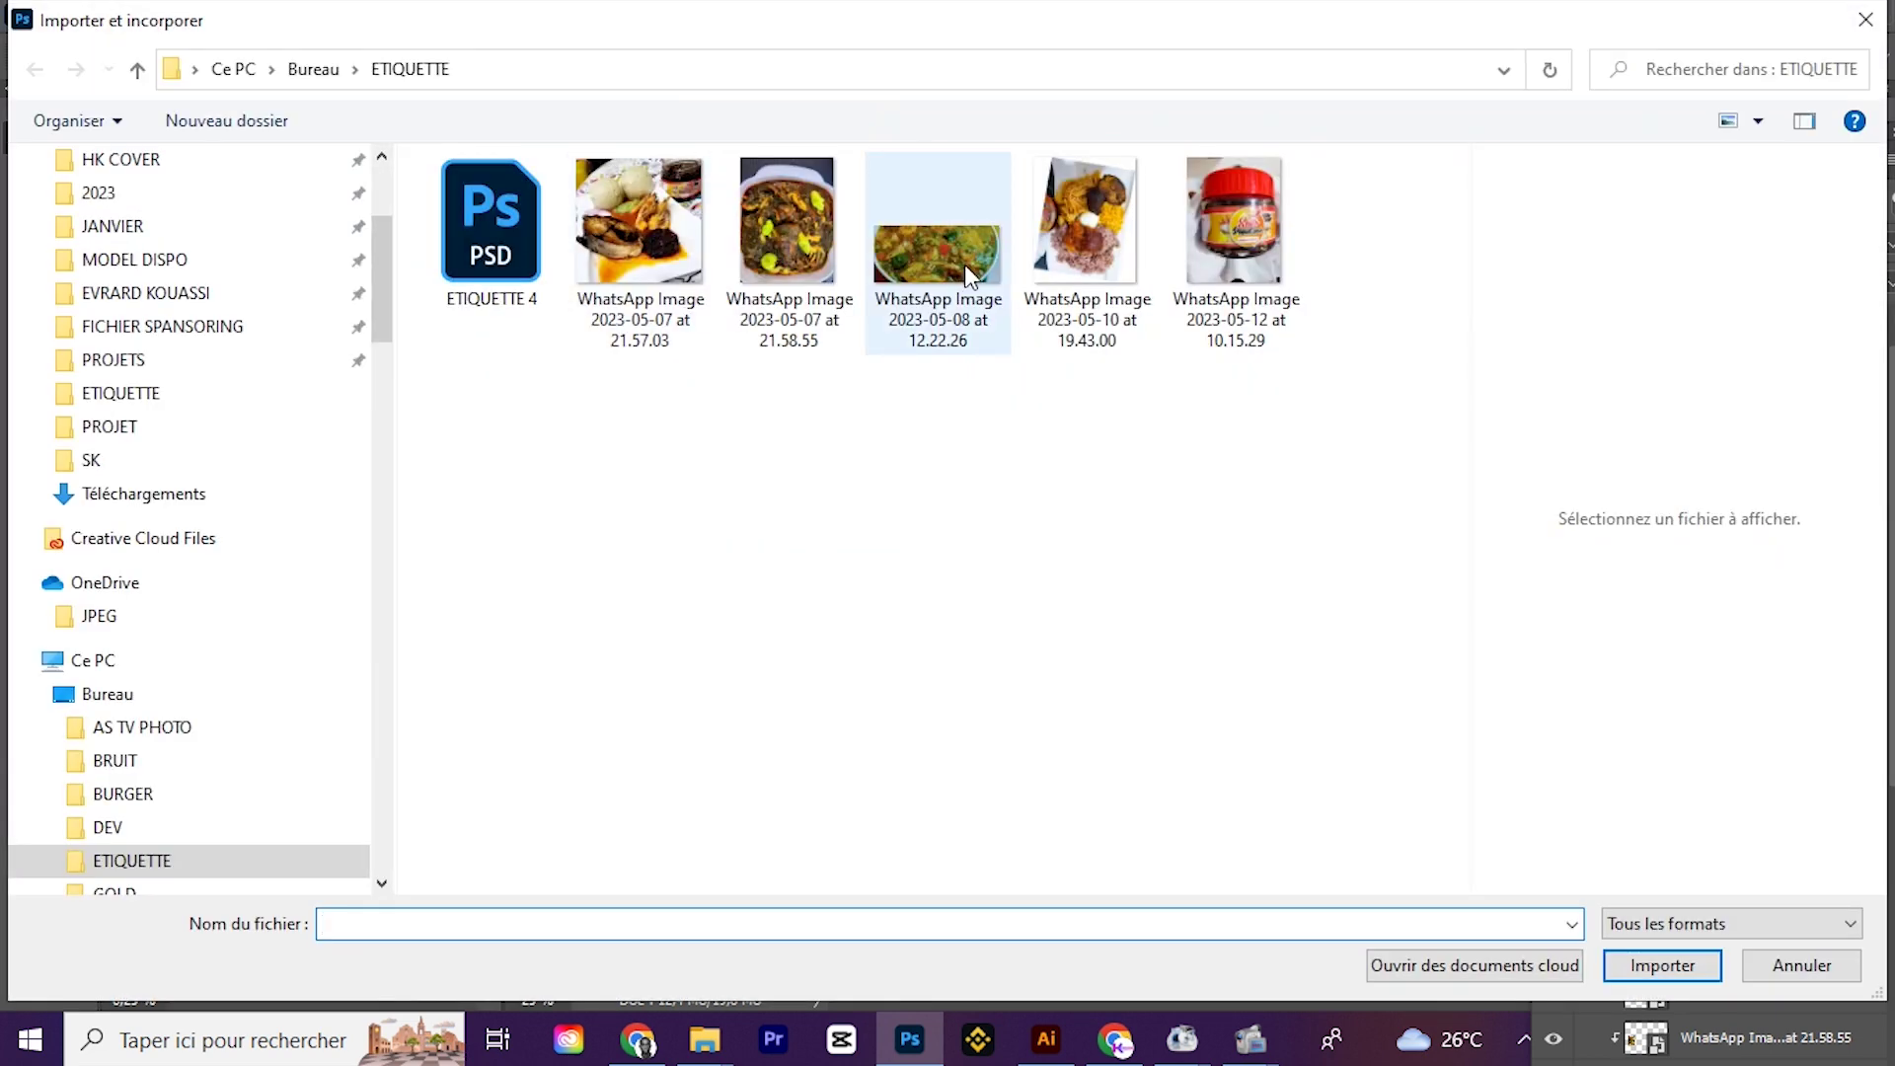
{"action": "left_click", "coordinate": [1096, 216]}
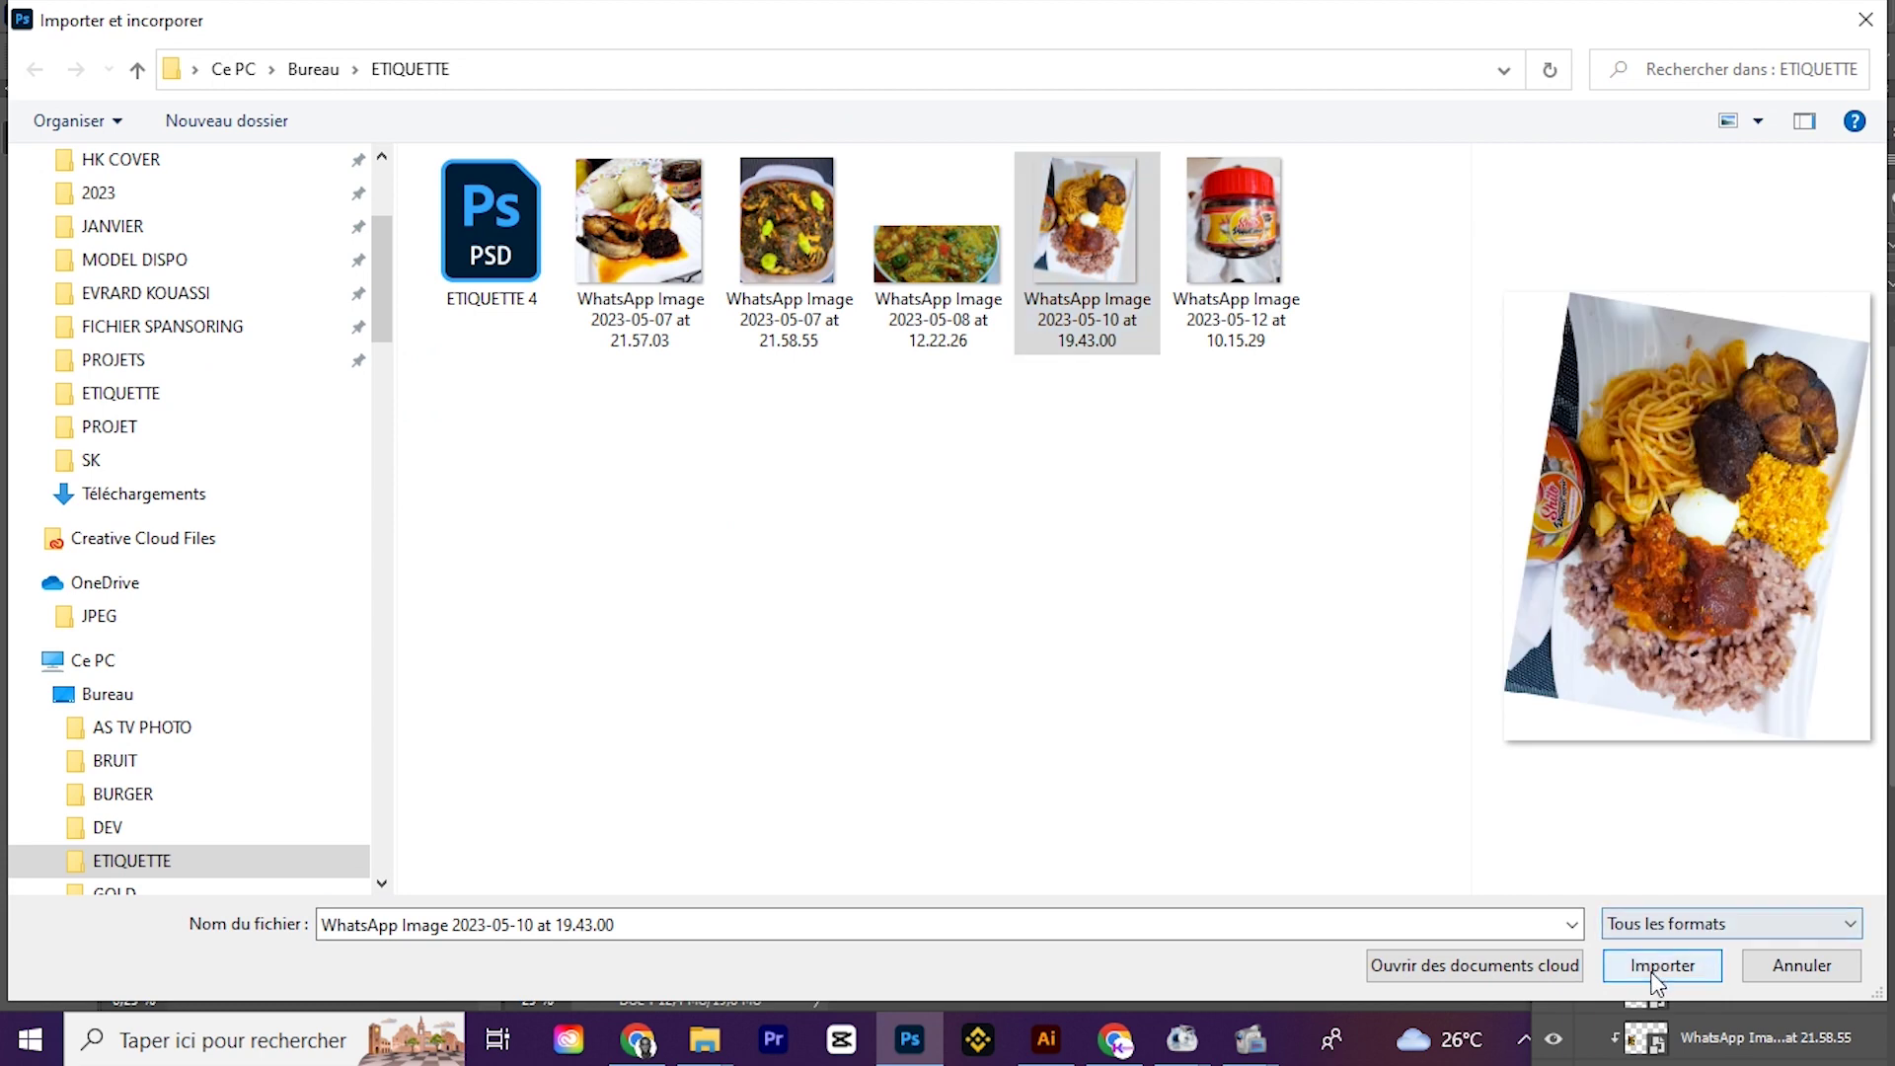
{"action": "left_click", "coordinate": [1653, 972]}
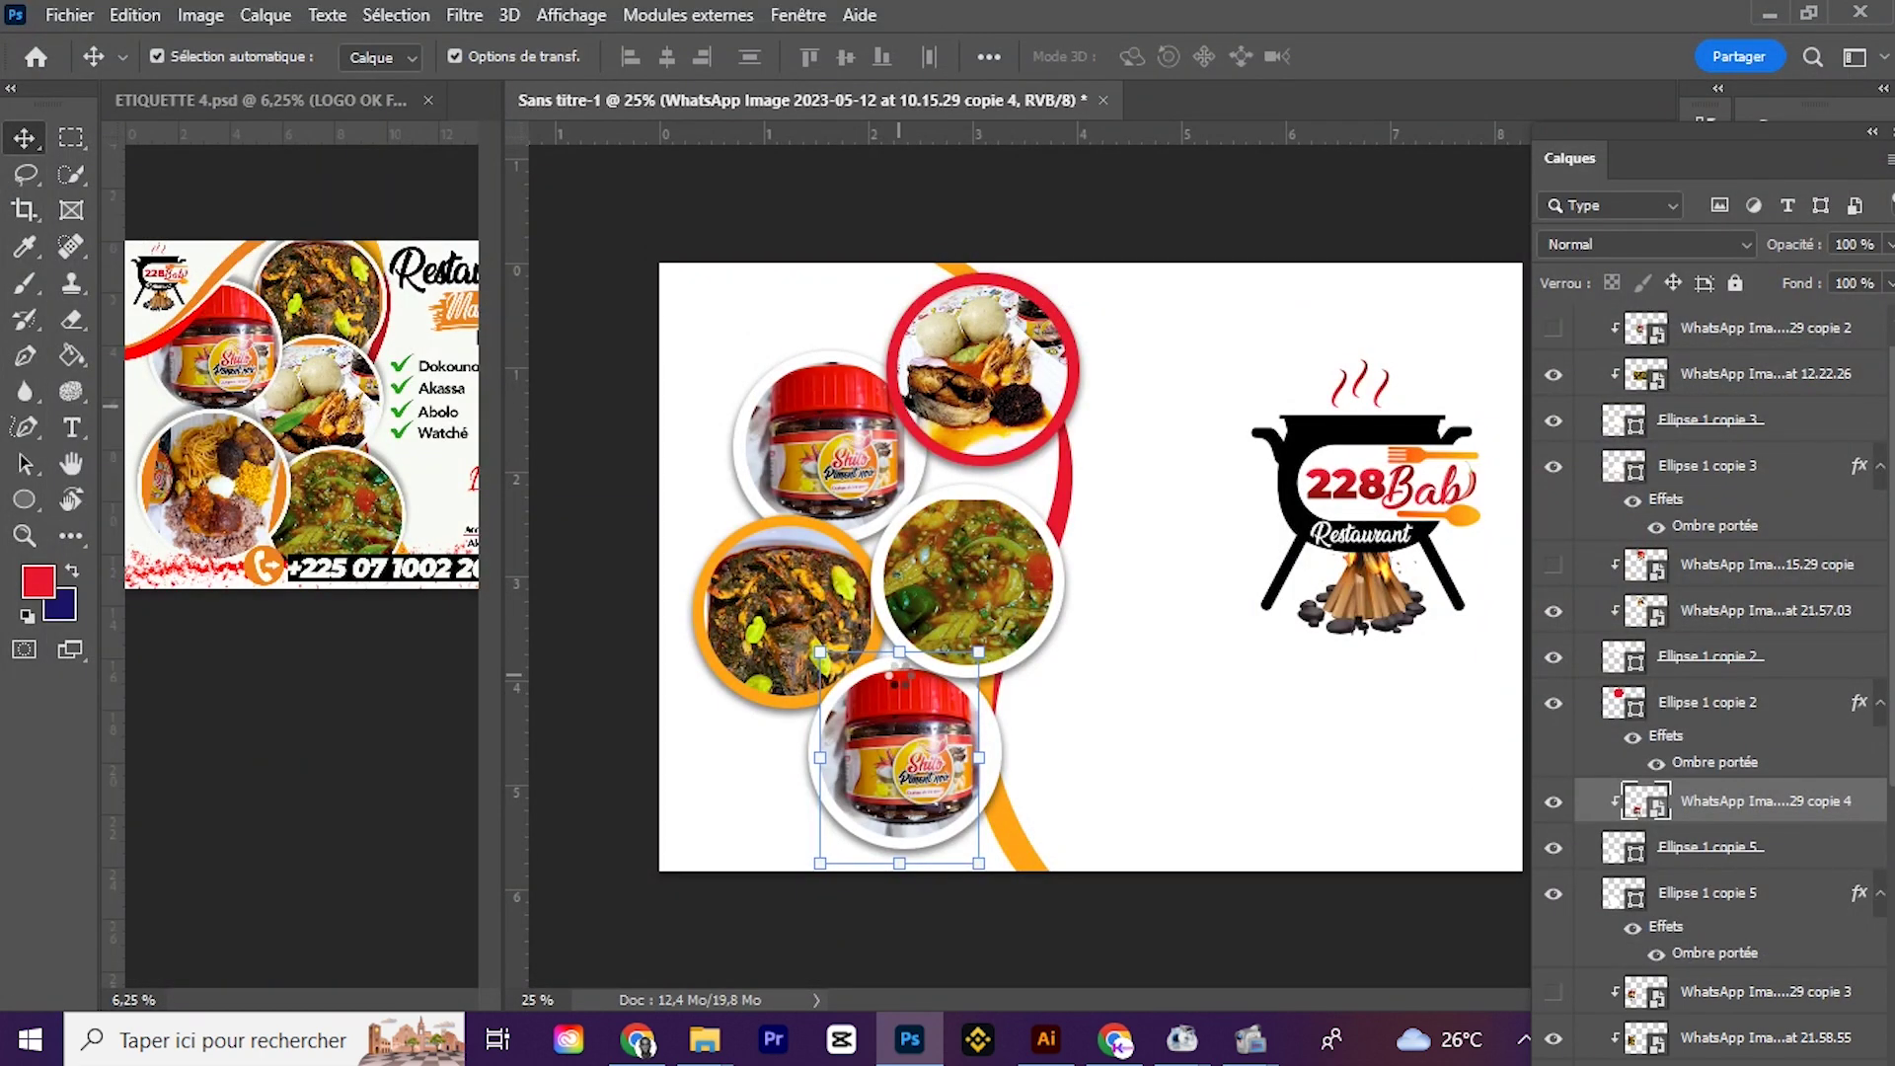
{"action": "left_click_drag", "start_coordinate": [1144, 511], "coordinate": [968, 694]}
{"action": "left_click_drag", "start_coordinate": [672, 450], "coordinate": [967, 707]}
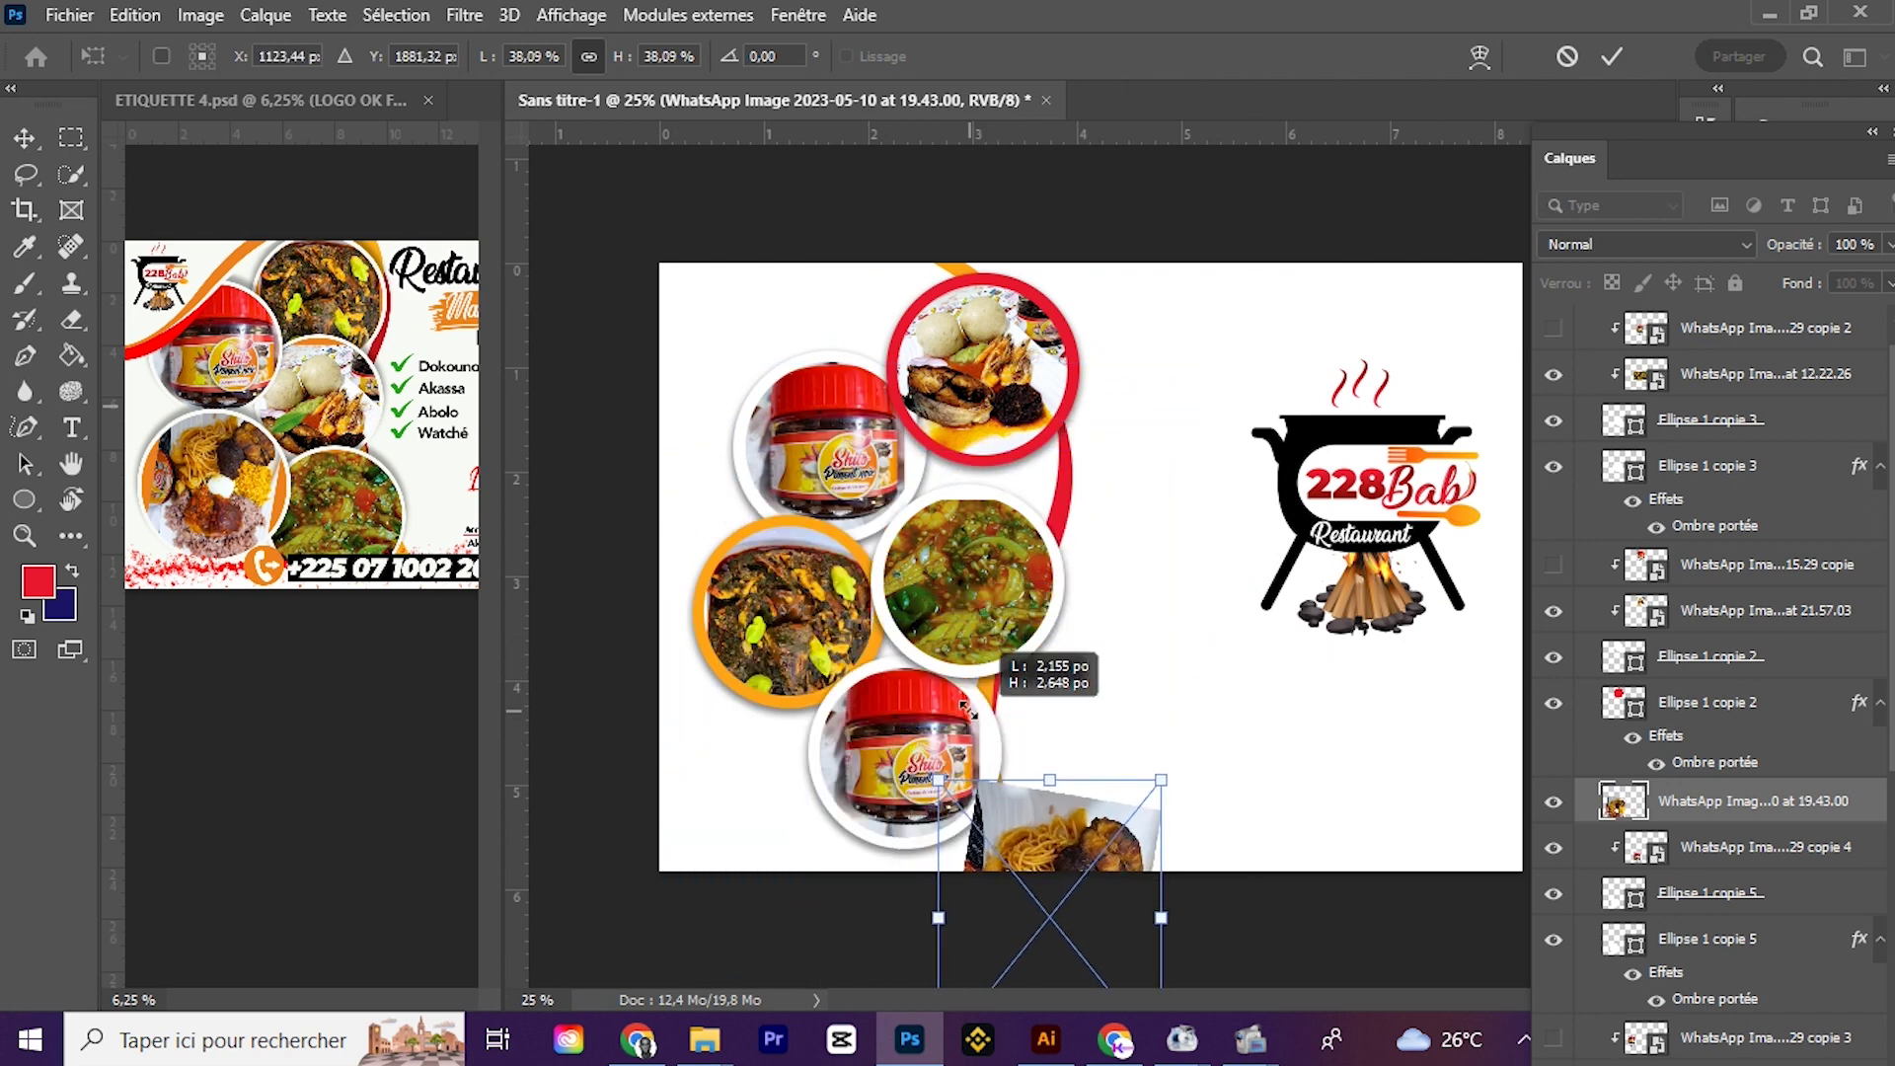
{"action": "mouse_move", "coordinate": [967, 707]}
{"action": "left_mouse_down"}
{"action": "mouse_move", "coordinate": [904, 680]}
{"action": "mouse_move", "coordinate": [913, 644]}
{"action": "left_mouse_up"}
{"action": "left_click_drag", "start_coordinate": [786, 923], "coordinate": [839, 844]}
{"action": "left_click_drag", "start_coordinate": [977, 722], "coordinate": [920, 754]}
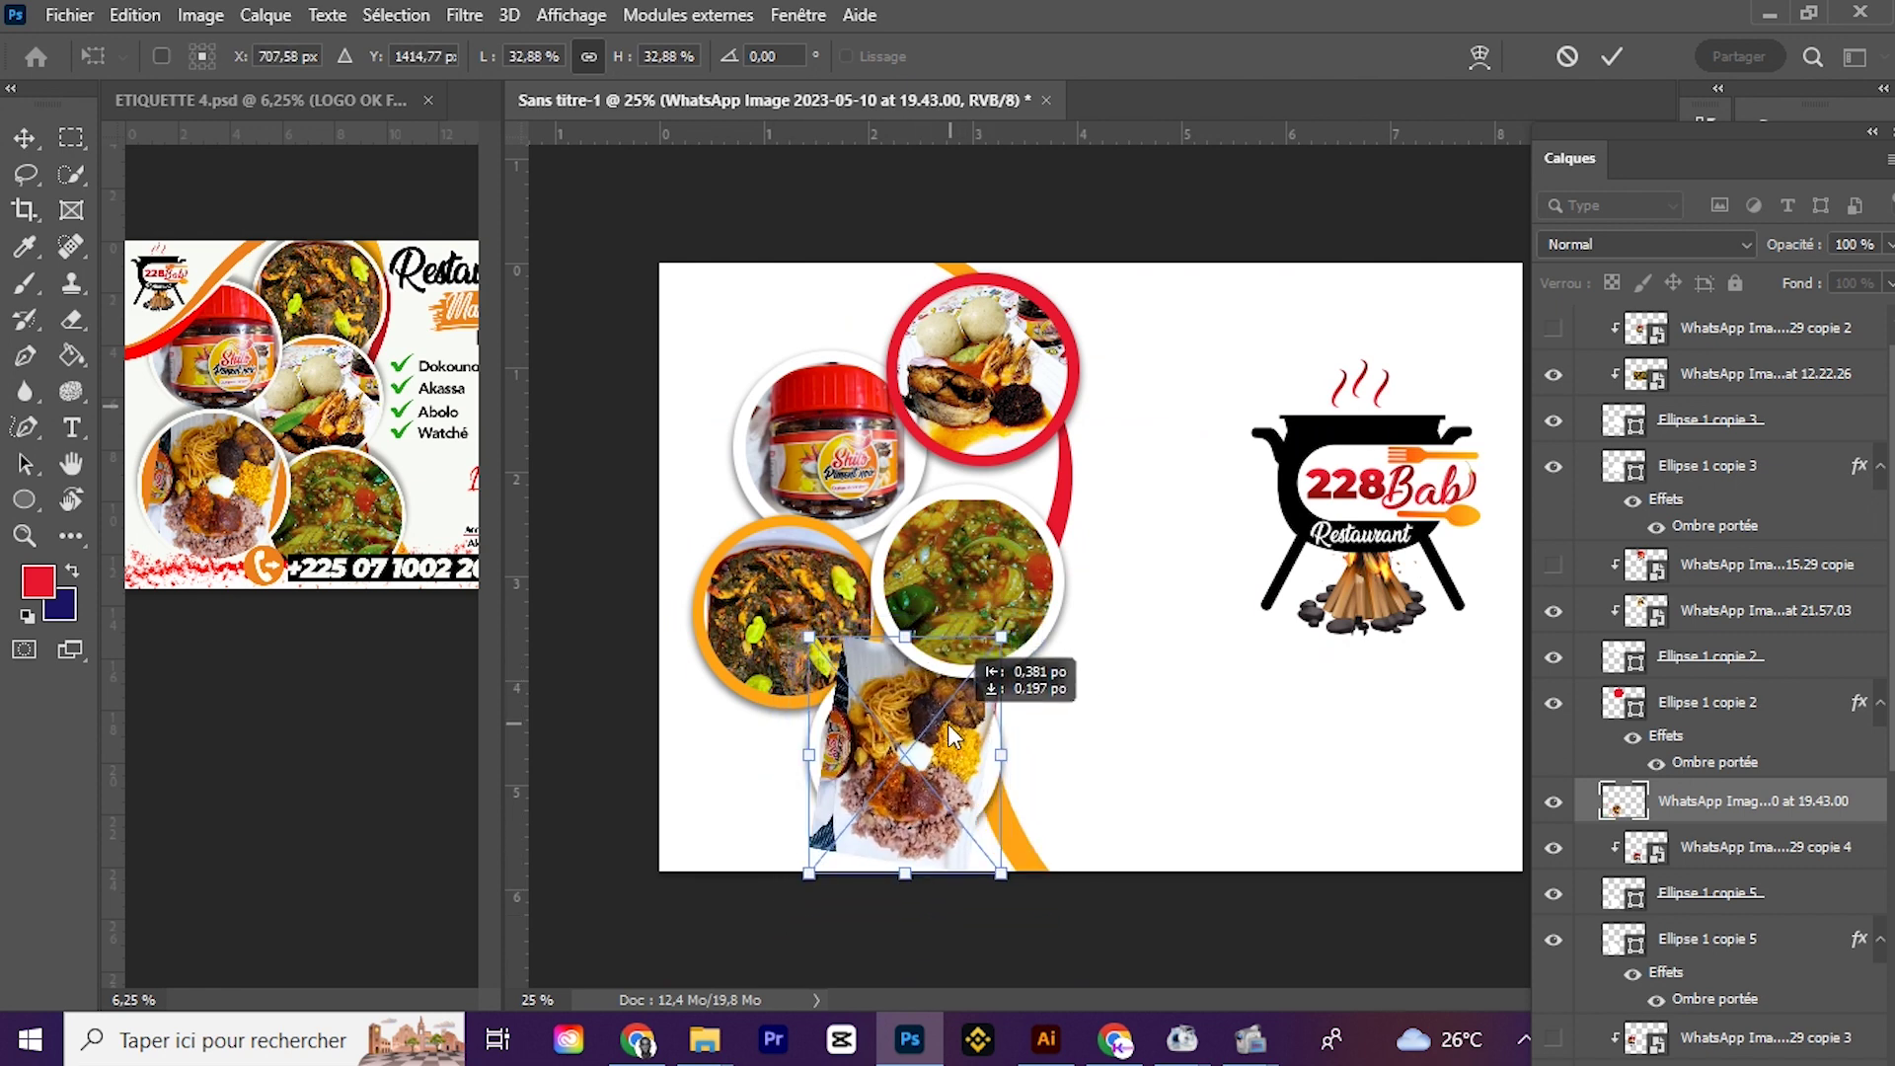
{"action": "key", "text": "Return"}
Step: Clip the plate photo into the bottom circle, hide its jar, and select the Pen tool
{"action": "scroll", "coordinate": [1667, 747], "scroll_direction": "down", "scroll_amount": 1}
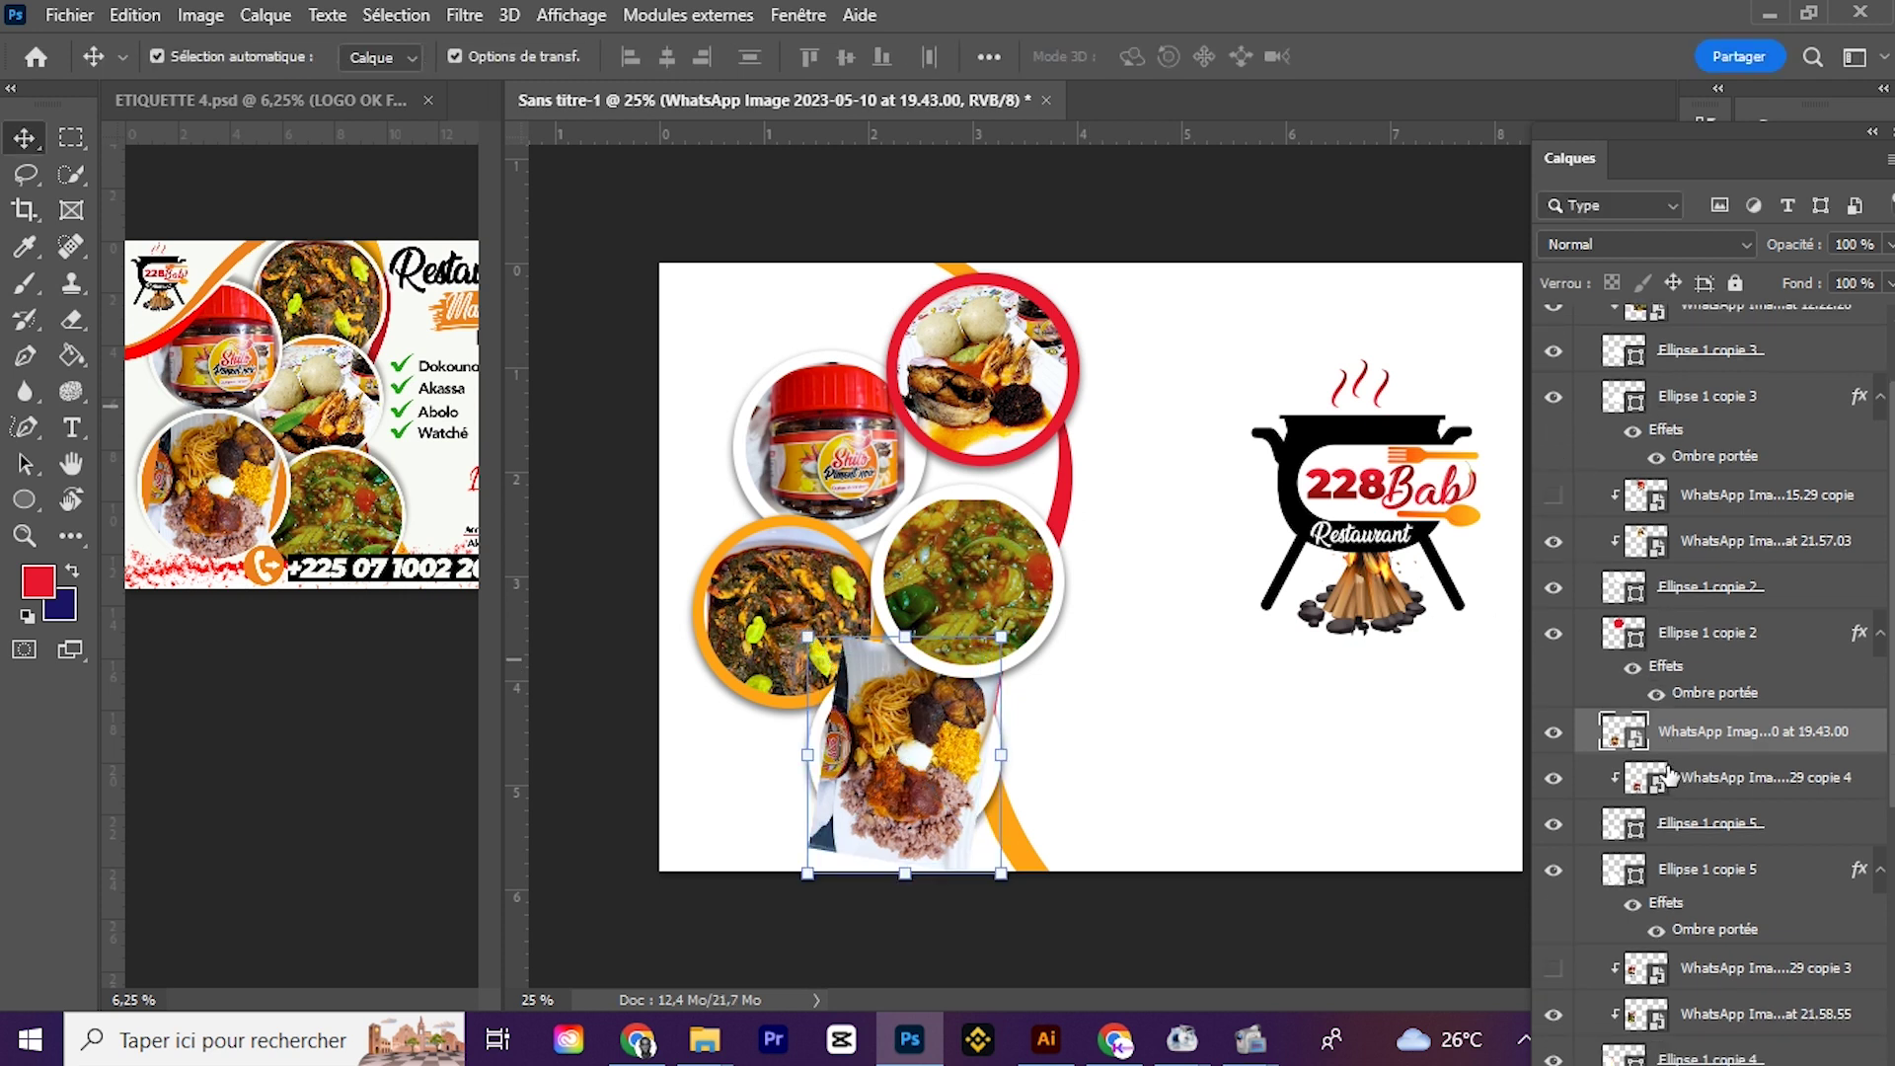
{"action": "left_click_drag", "start_coordinate": [1668, 776], "coordinate": [1630, 780]}
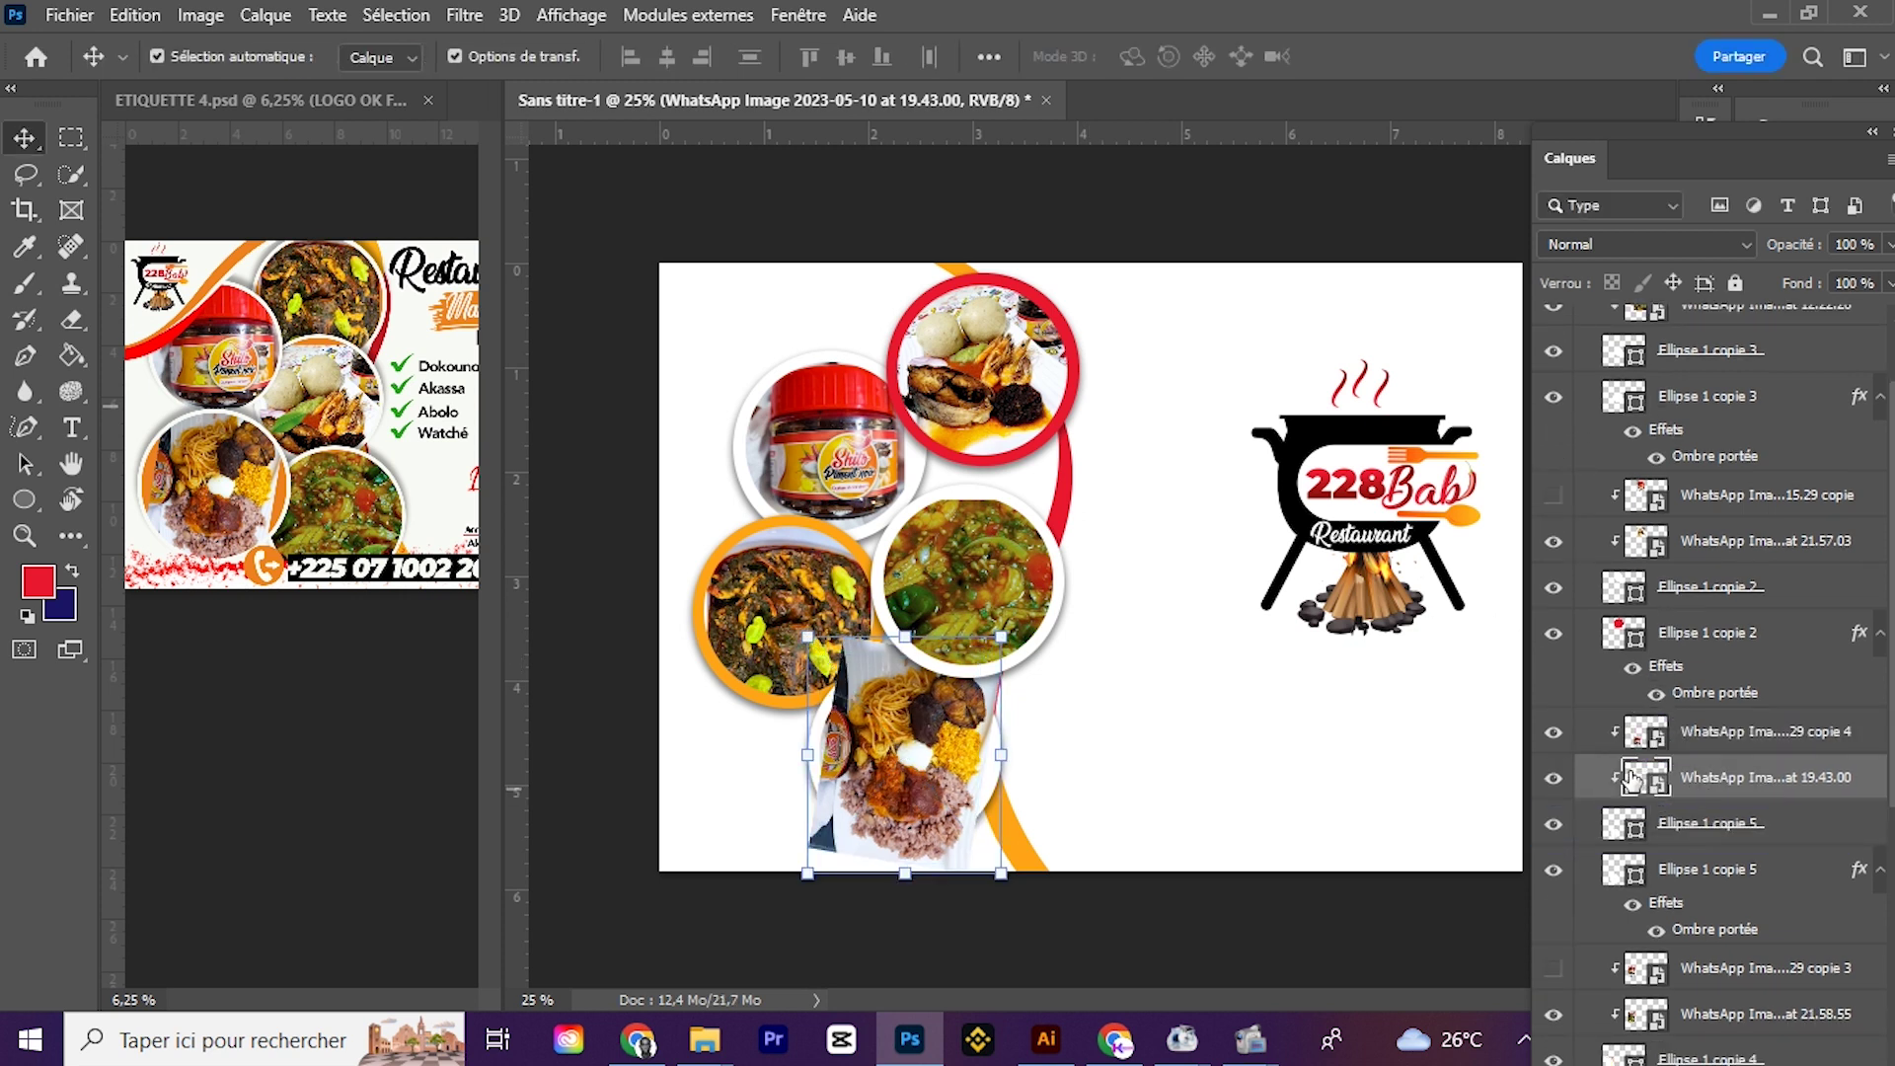
{"action": "left_click", "coordinate": [1553, 731]}
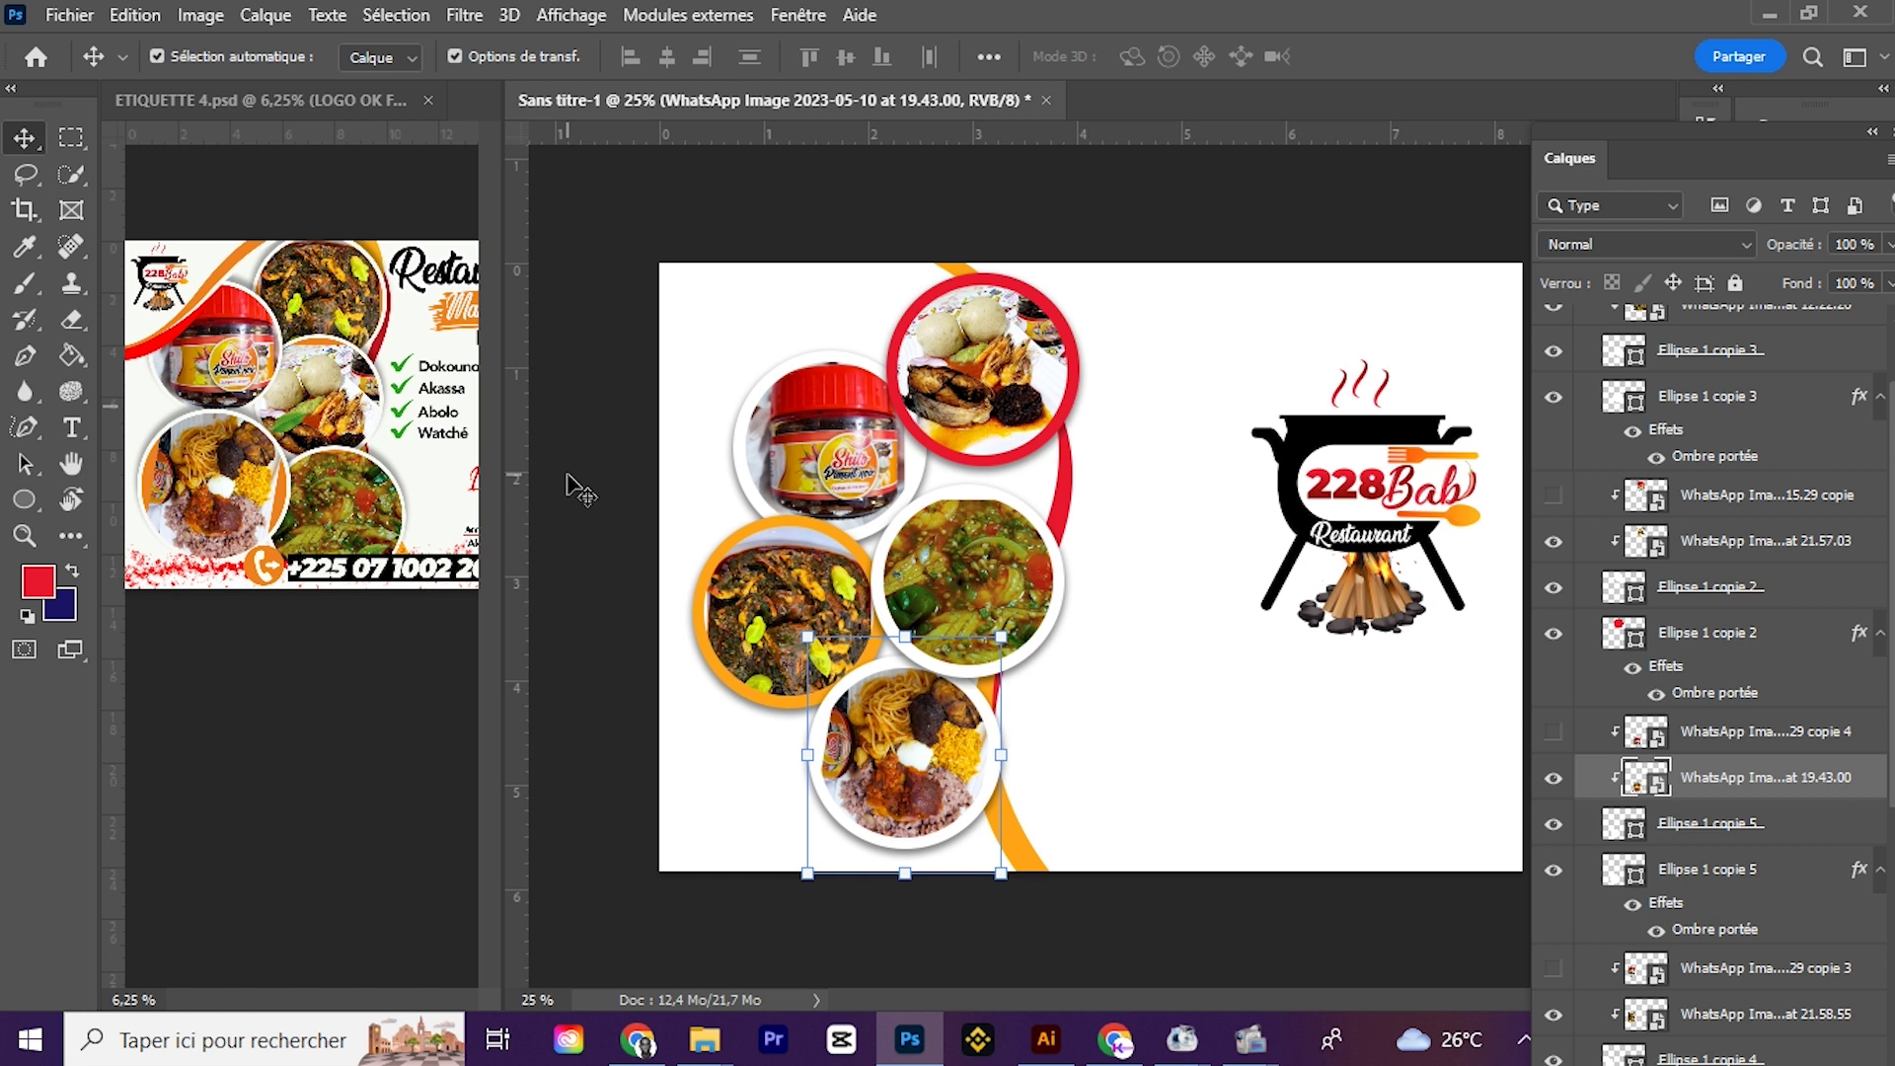
{"action": "key", "text": "p"}
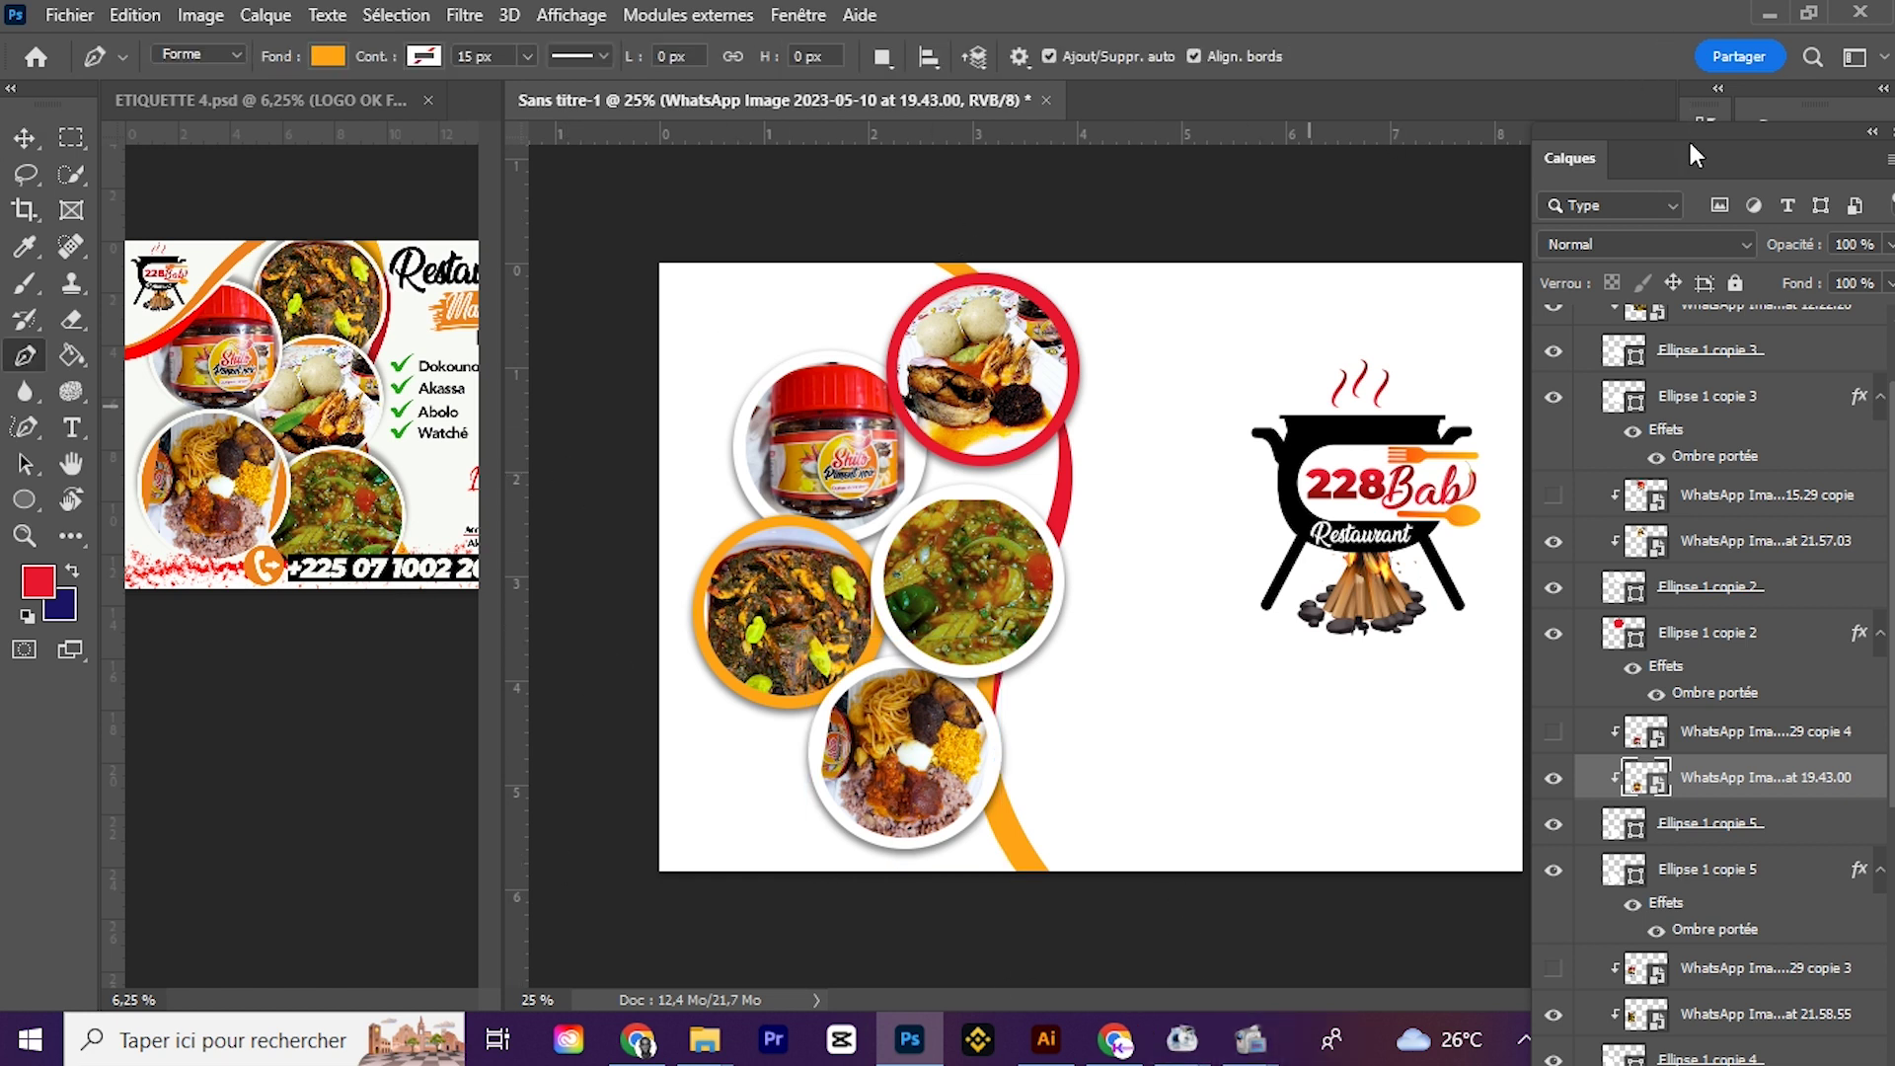
Step: Collapse the Layers panel and consult the ETIQUETTE 4.psd reference flyer
{"action": "left_click_drag", "start_coordinate": [1697, 138], "coordinate": [1569, 163]}
{"action": "left_click", "coordinate": [1740, 159]}
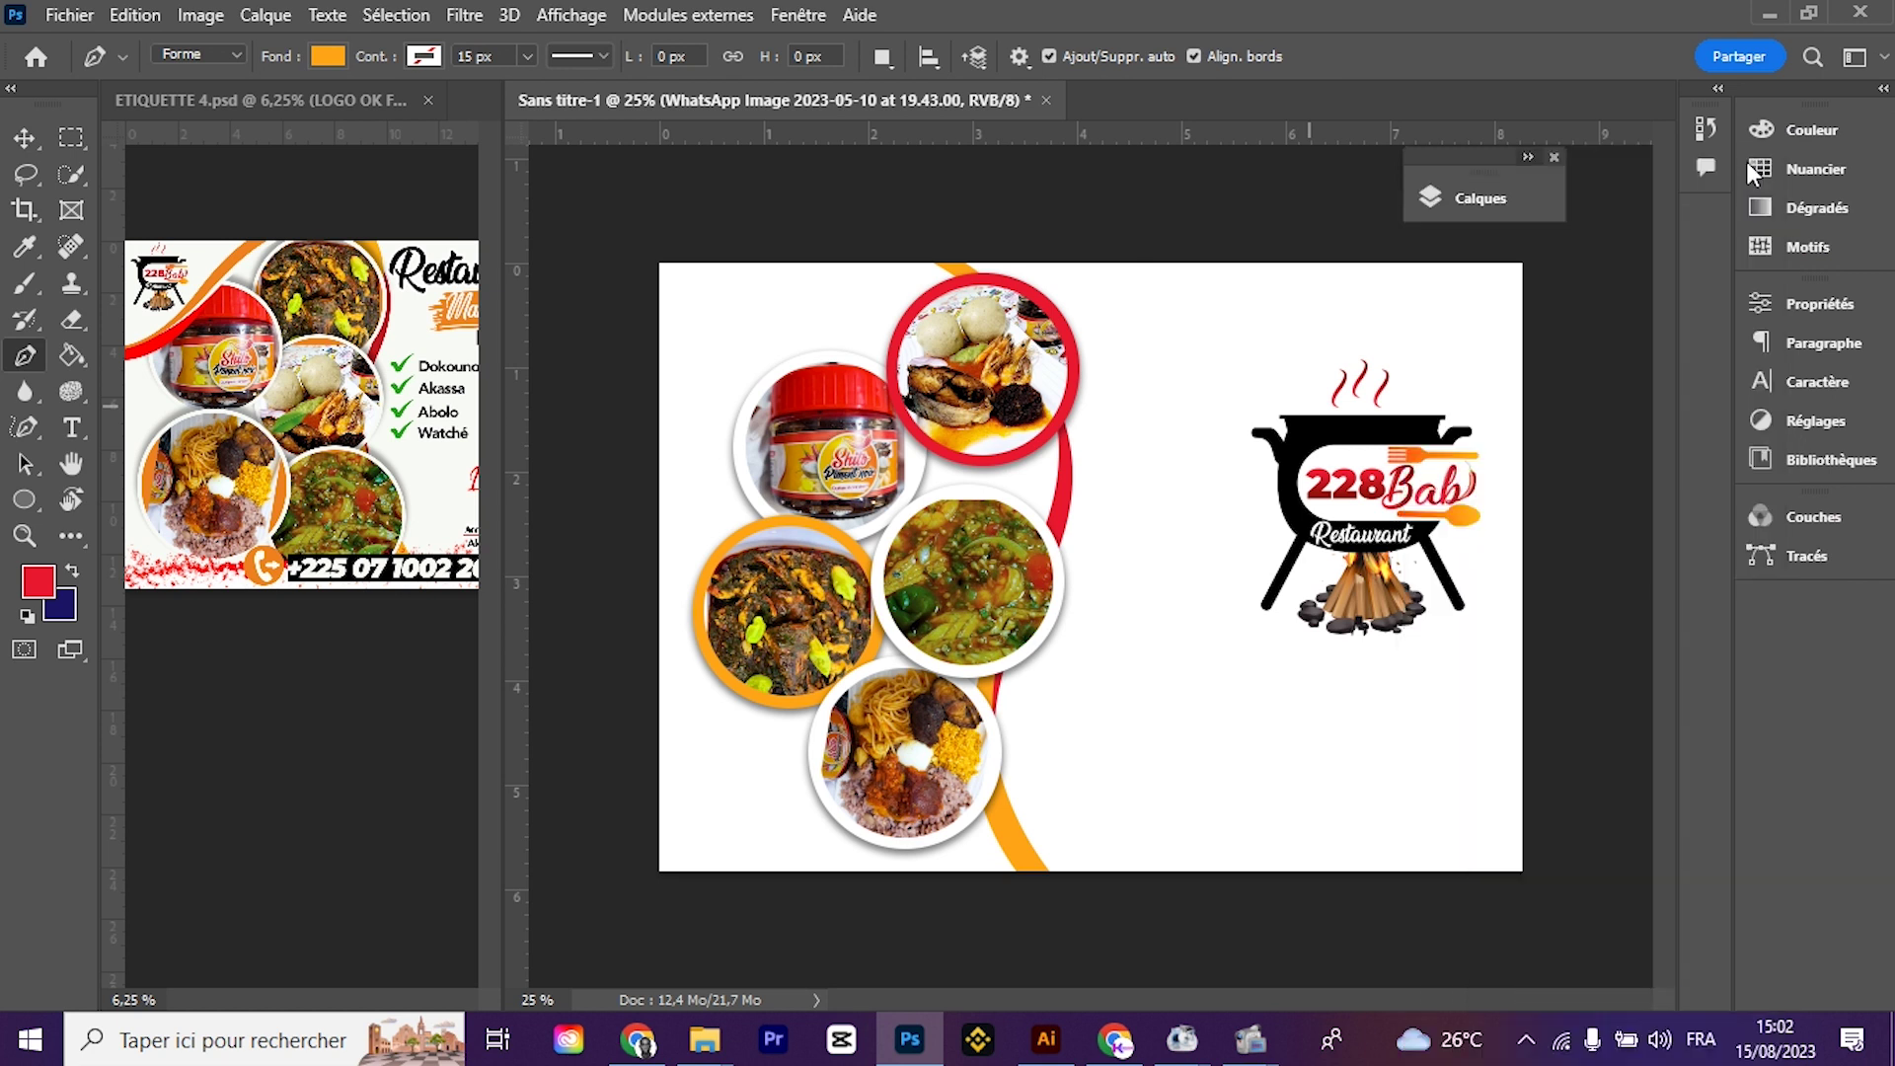
{"action": "left_click", "coordinate": [1542, 804]}
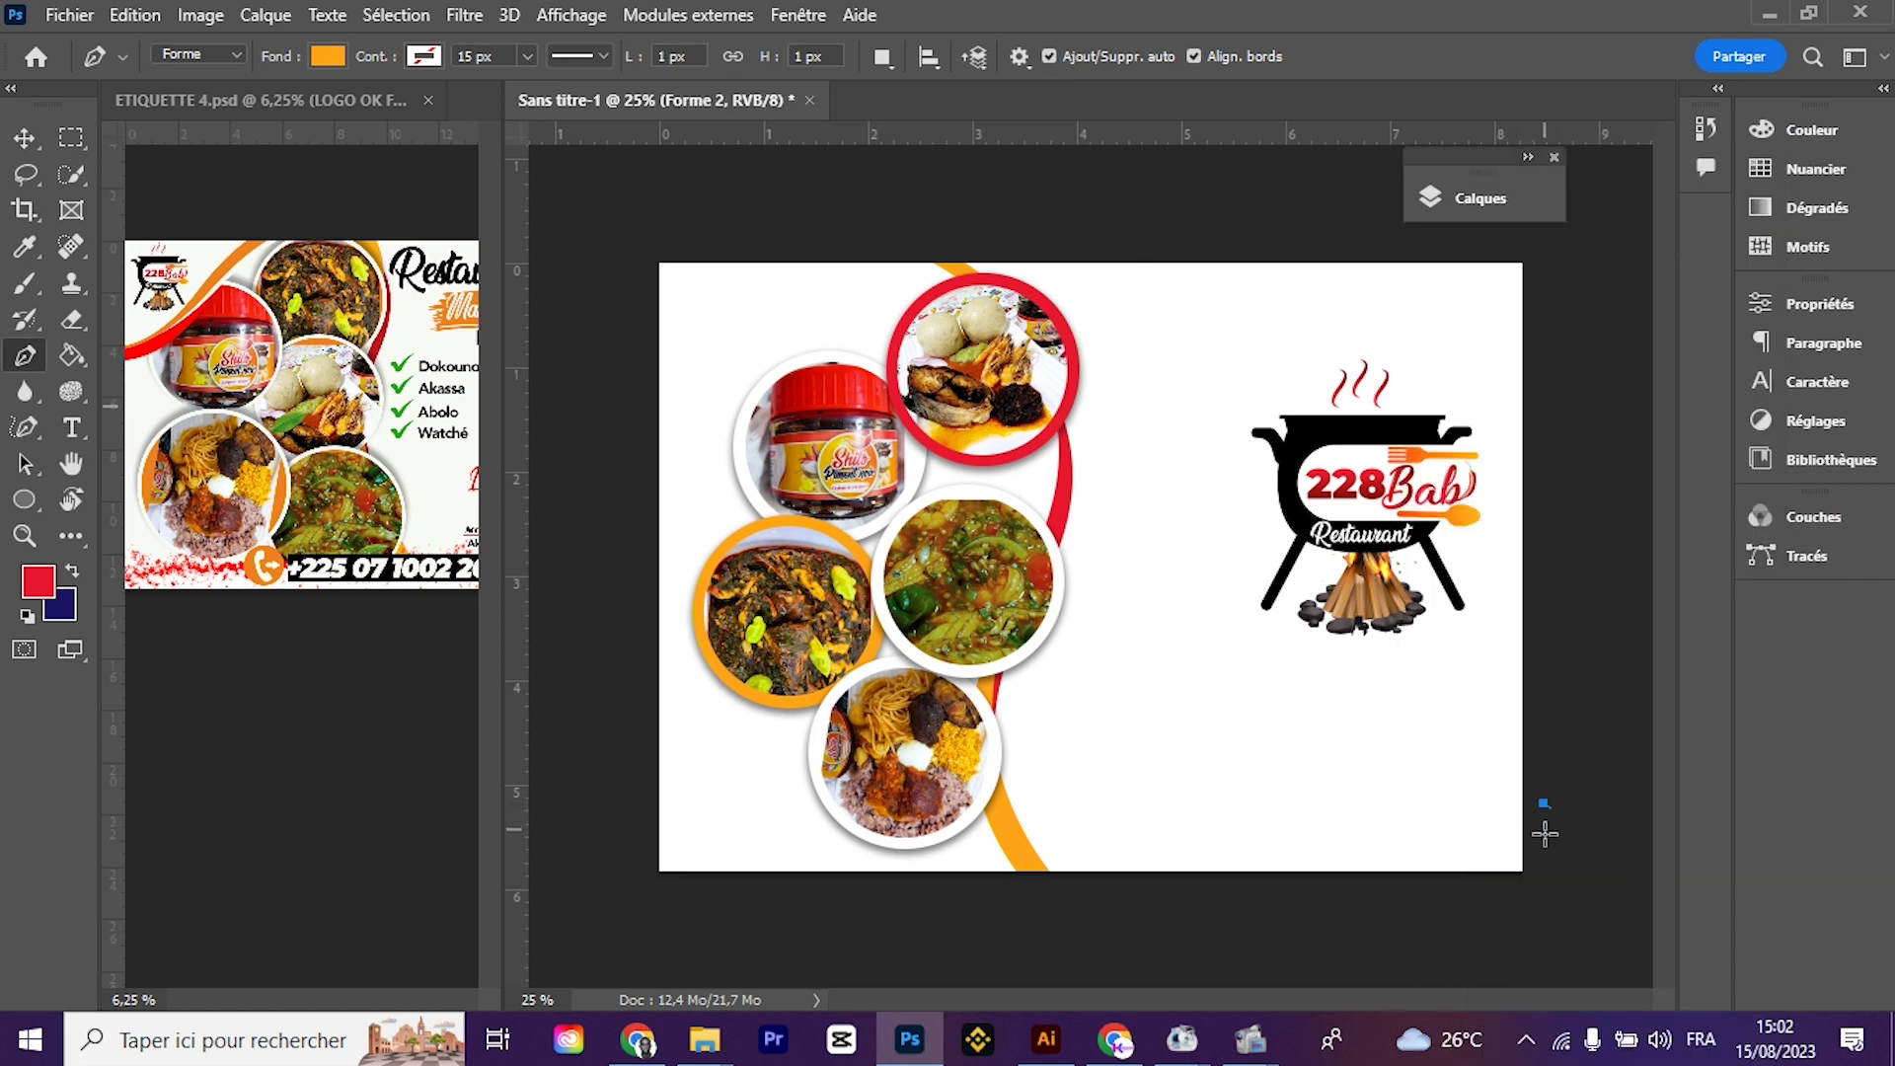
{"action": "key", "text": "ctrl+z"}
{"action": "left_click", "coordinate": [227, 481]}
{"action": "left_click_drag", "start_coordinate": [322, 991], "coordinate": [315, 991]}
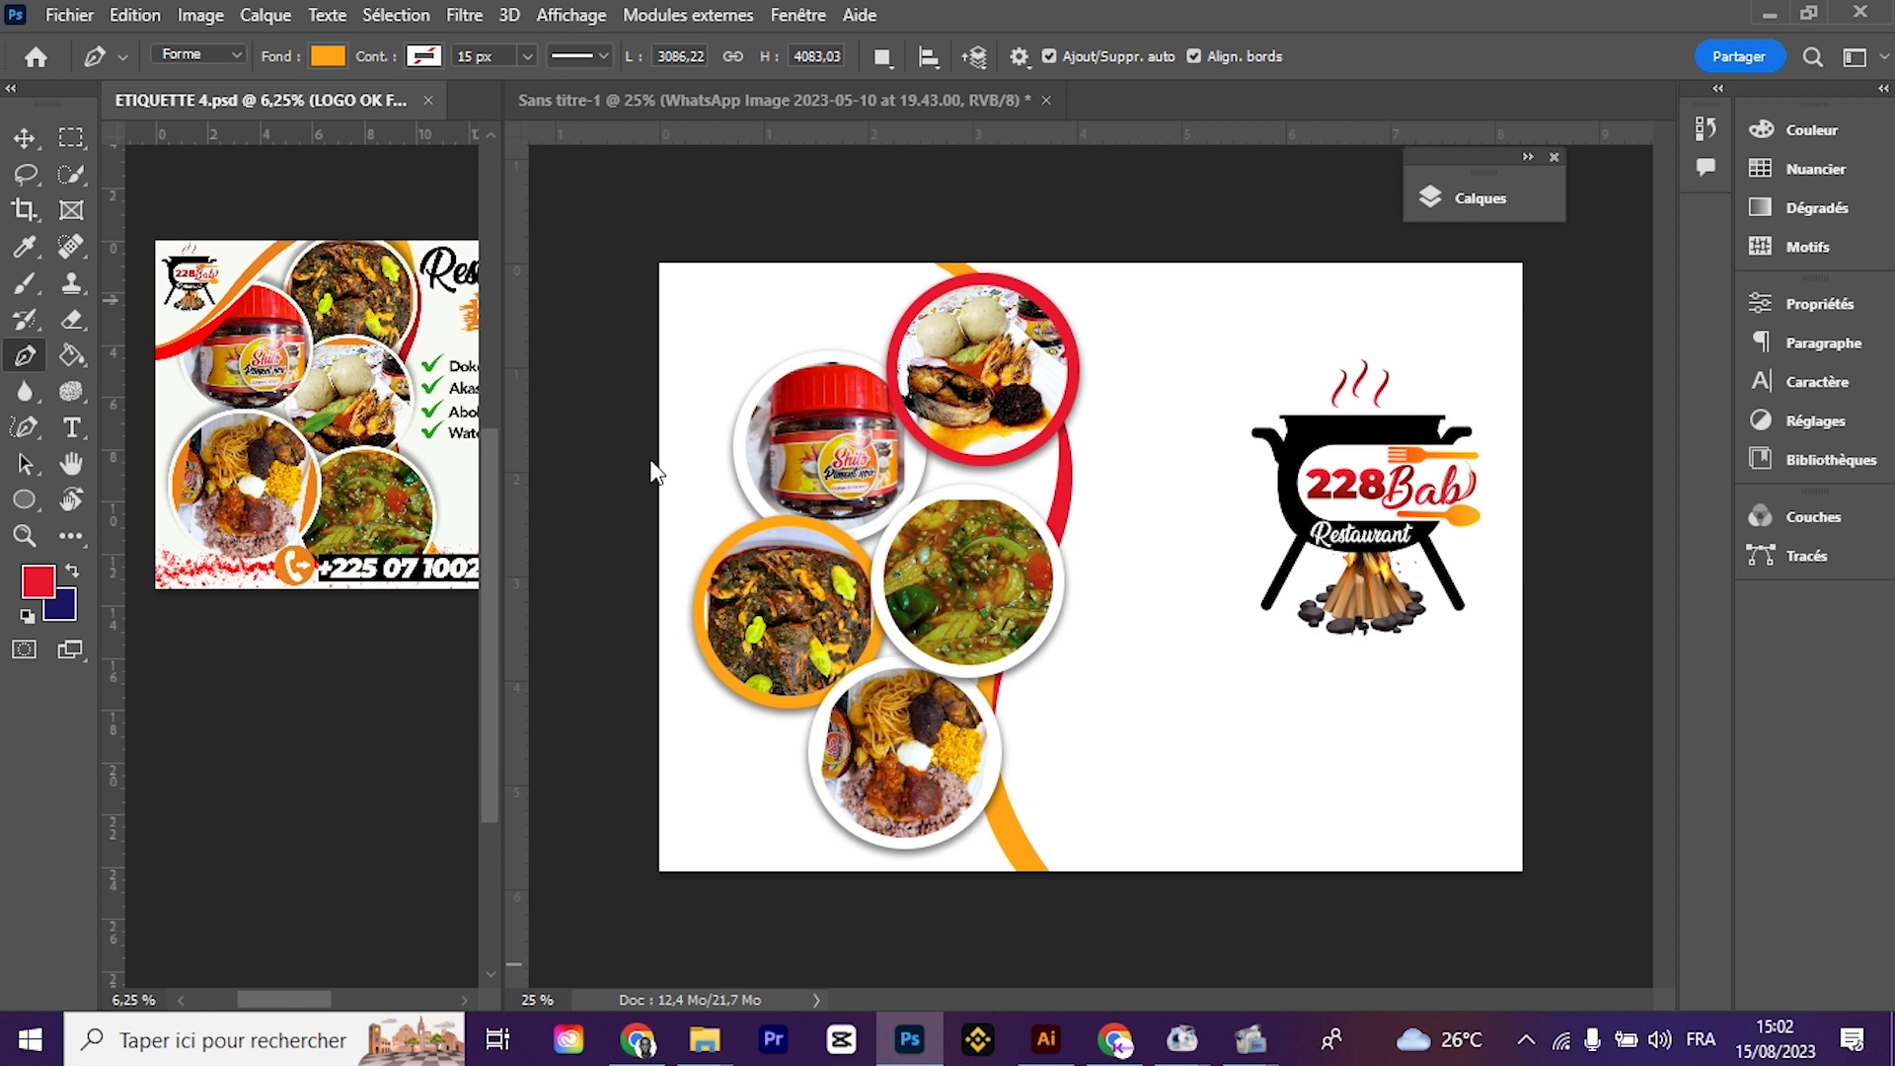
{"action": "left_click", "coordinate": [641, 491]}
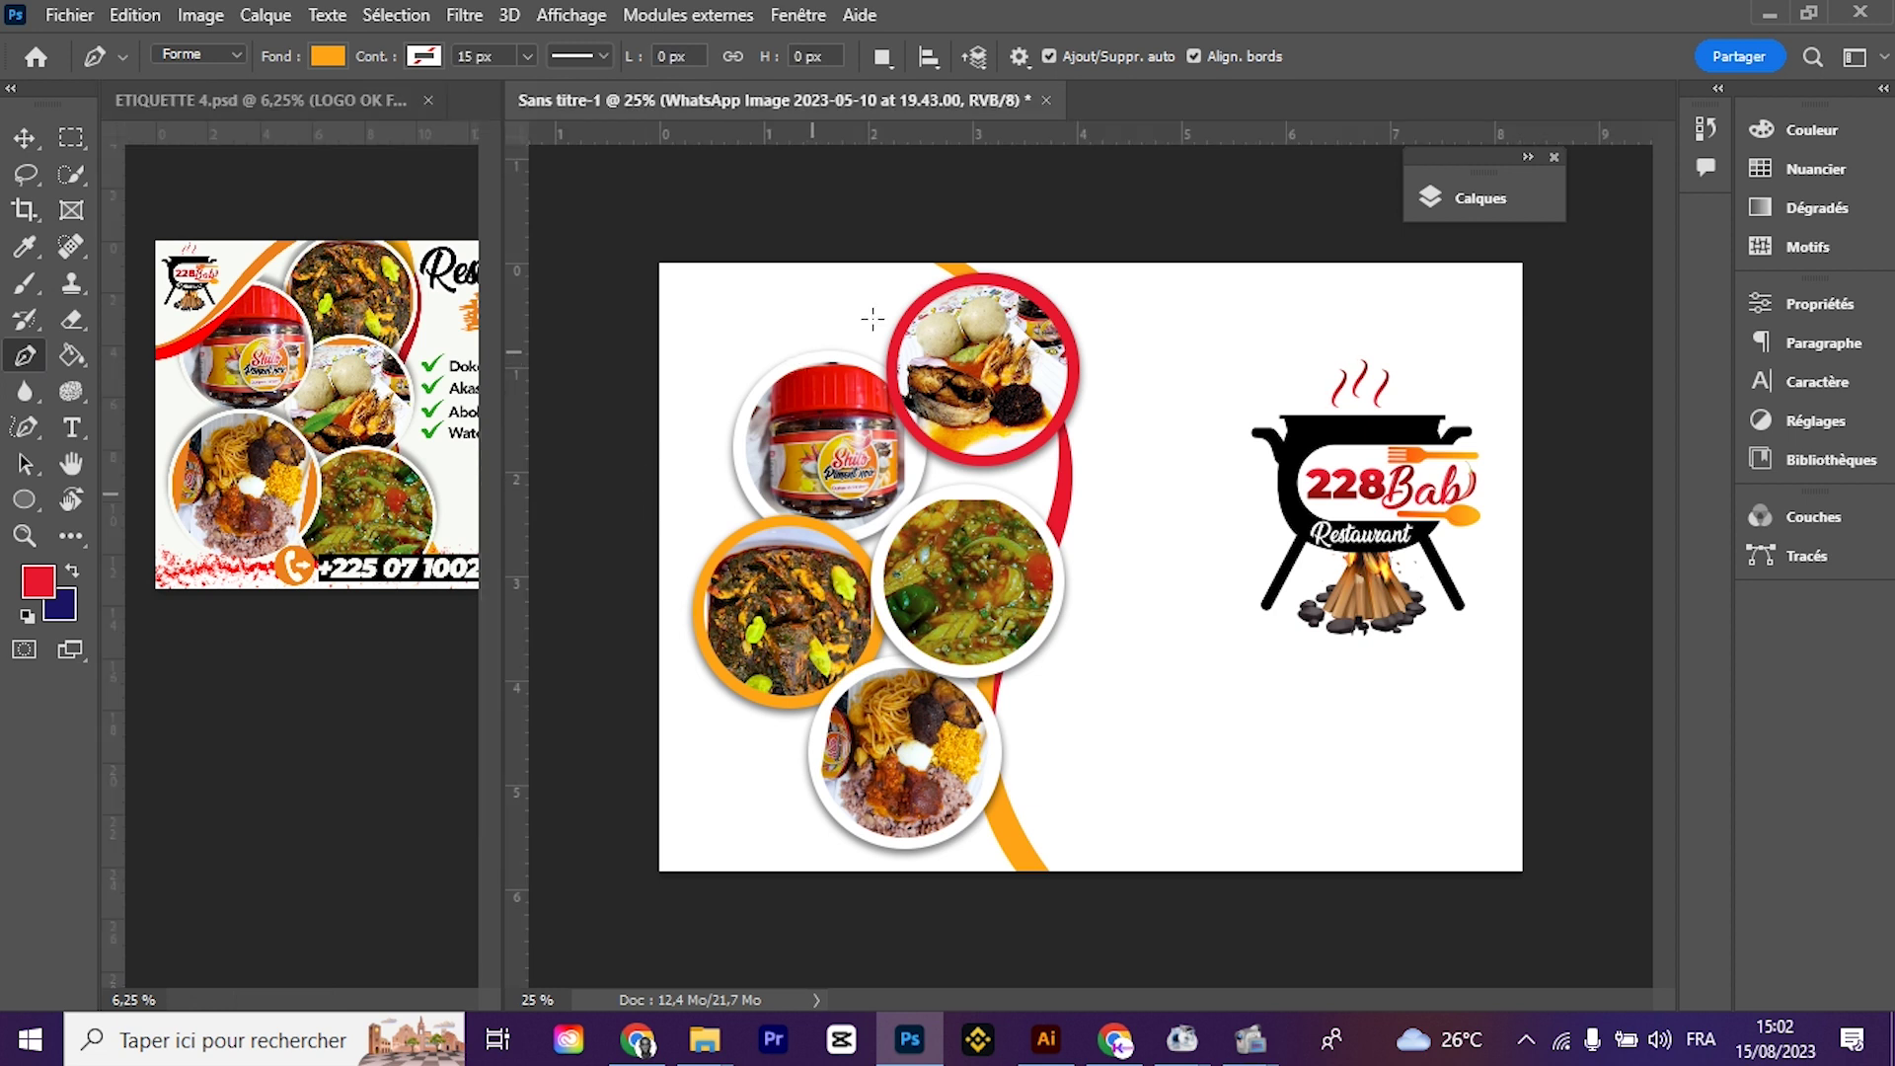
Step: Draw a closed curved orange shape across the flyer's top-left corner
{"action": "left_click", "coordinate": [855, 248]}
{"action": "left_click", "coordinate": [812, 348]}
{"action": "left_click_drag", "start_coordinate": [812, 349], "coordinate": [749, 363]}
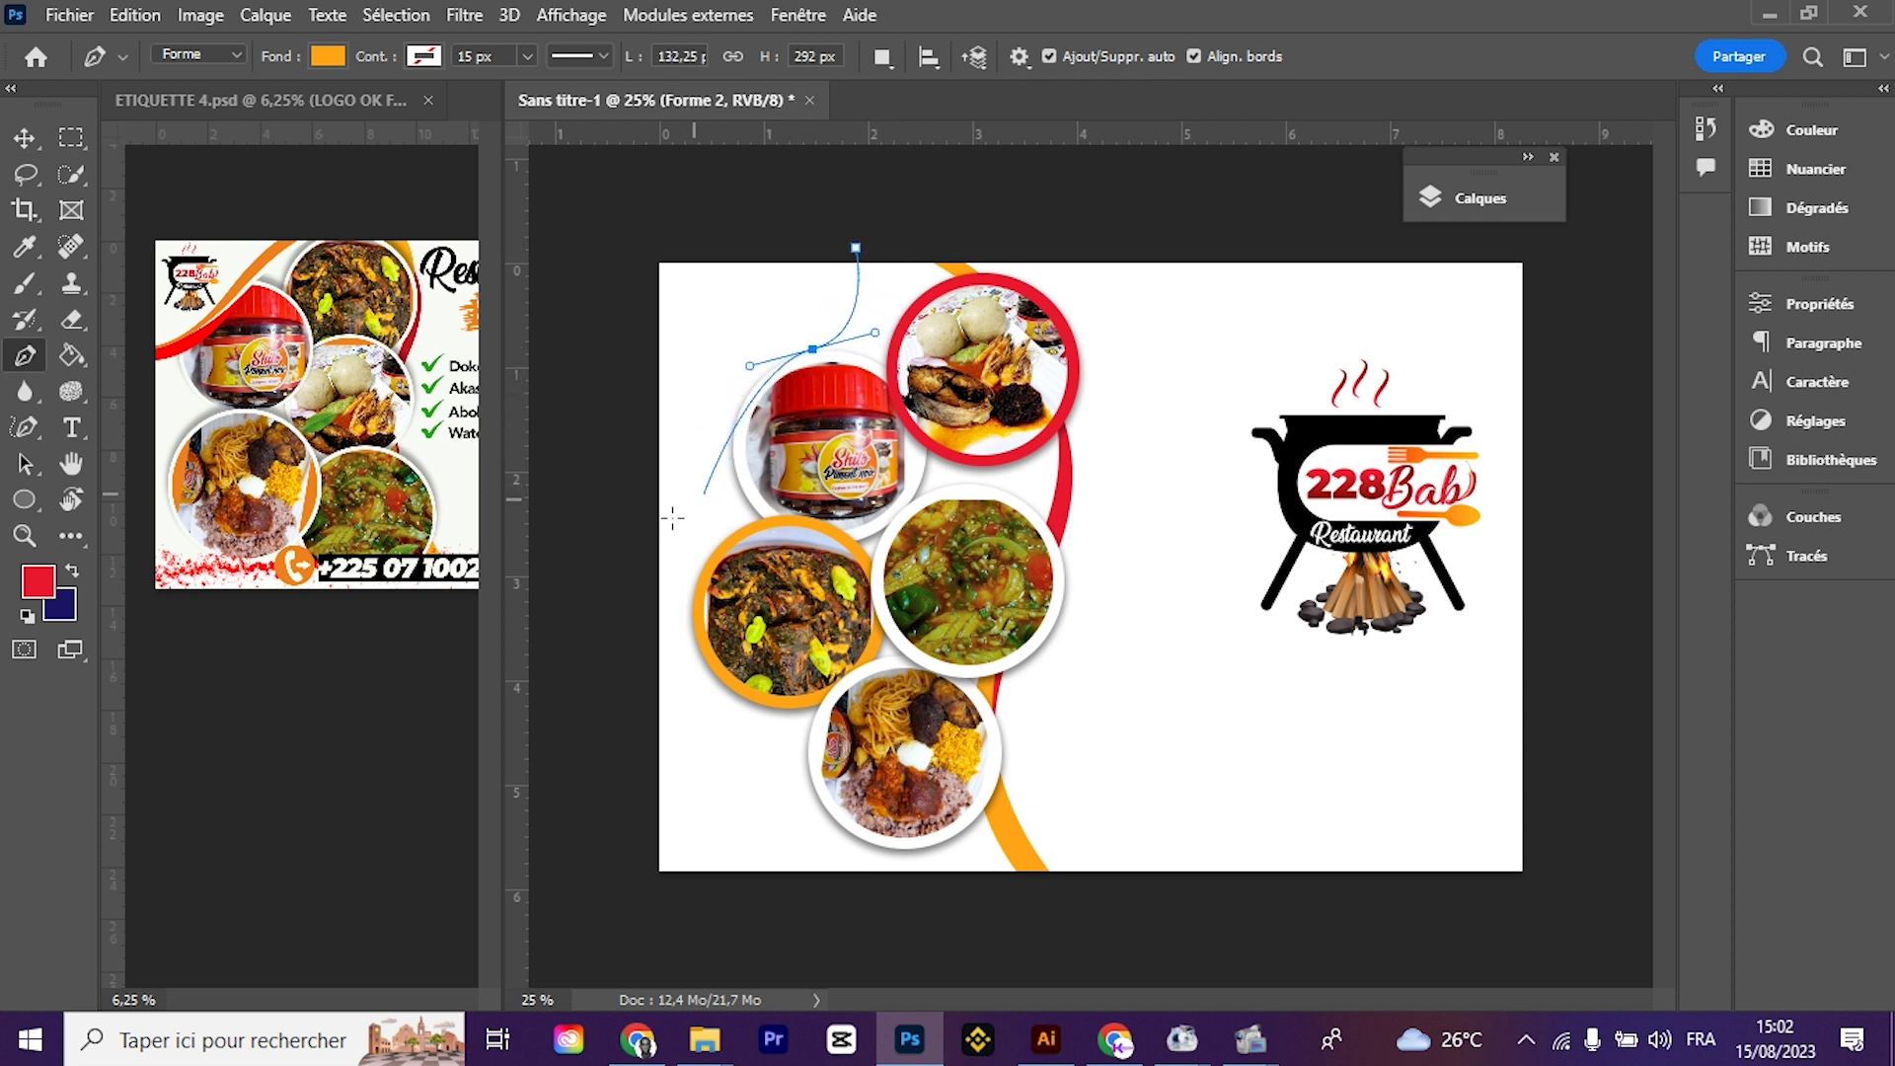
{"action": "left_click", "coordinate": [650, 542]}
{"action": "left_click_drag", "start_coordinate": [650, 542], "coordinate": [658, 608]}
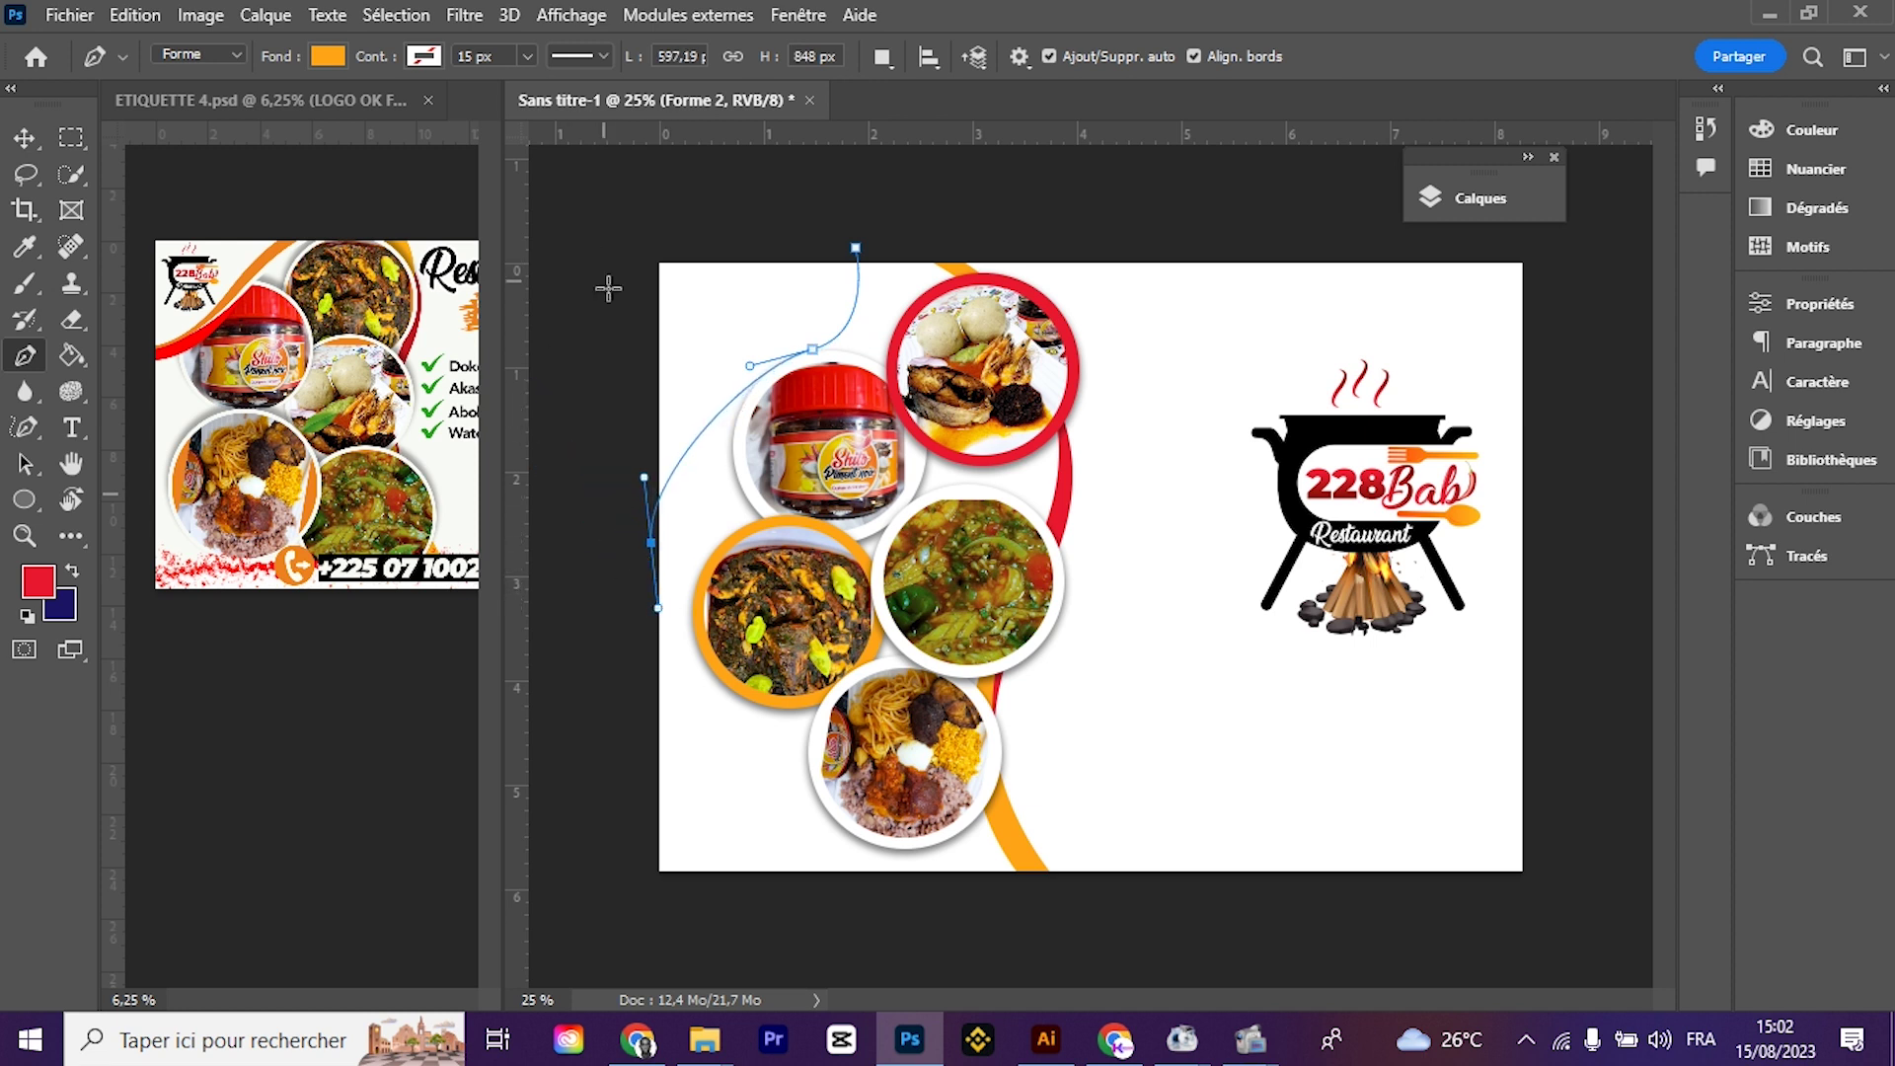
{"action": "left_click", "coordinate": [557, 219]}
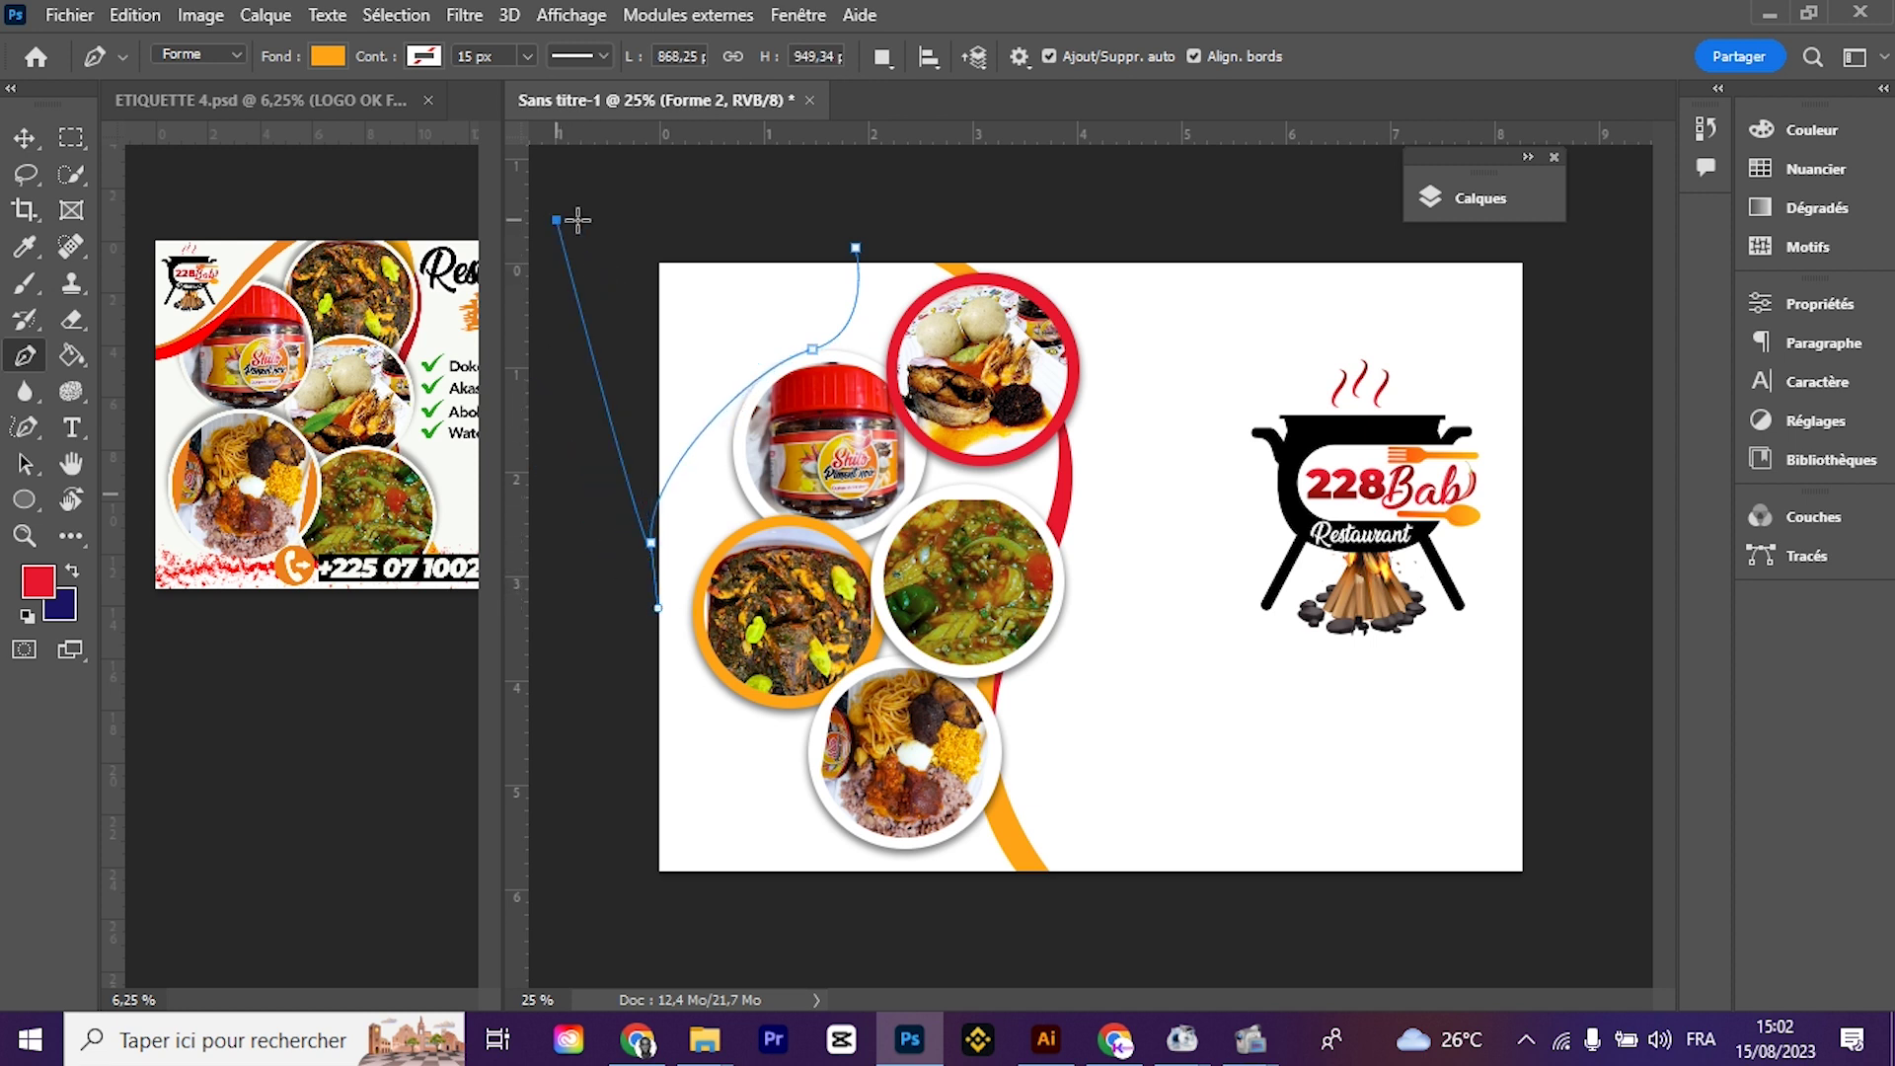
{"action": "left_click", "coordinate": [857, 249]}
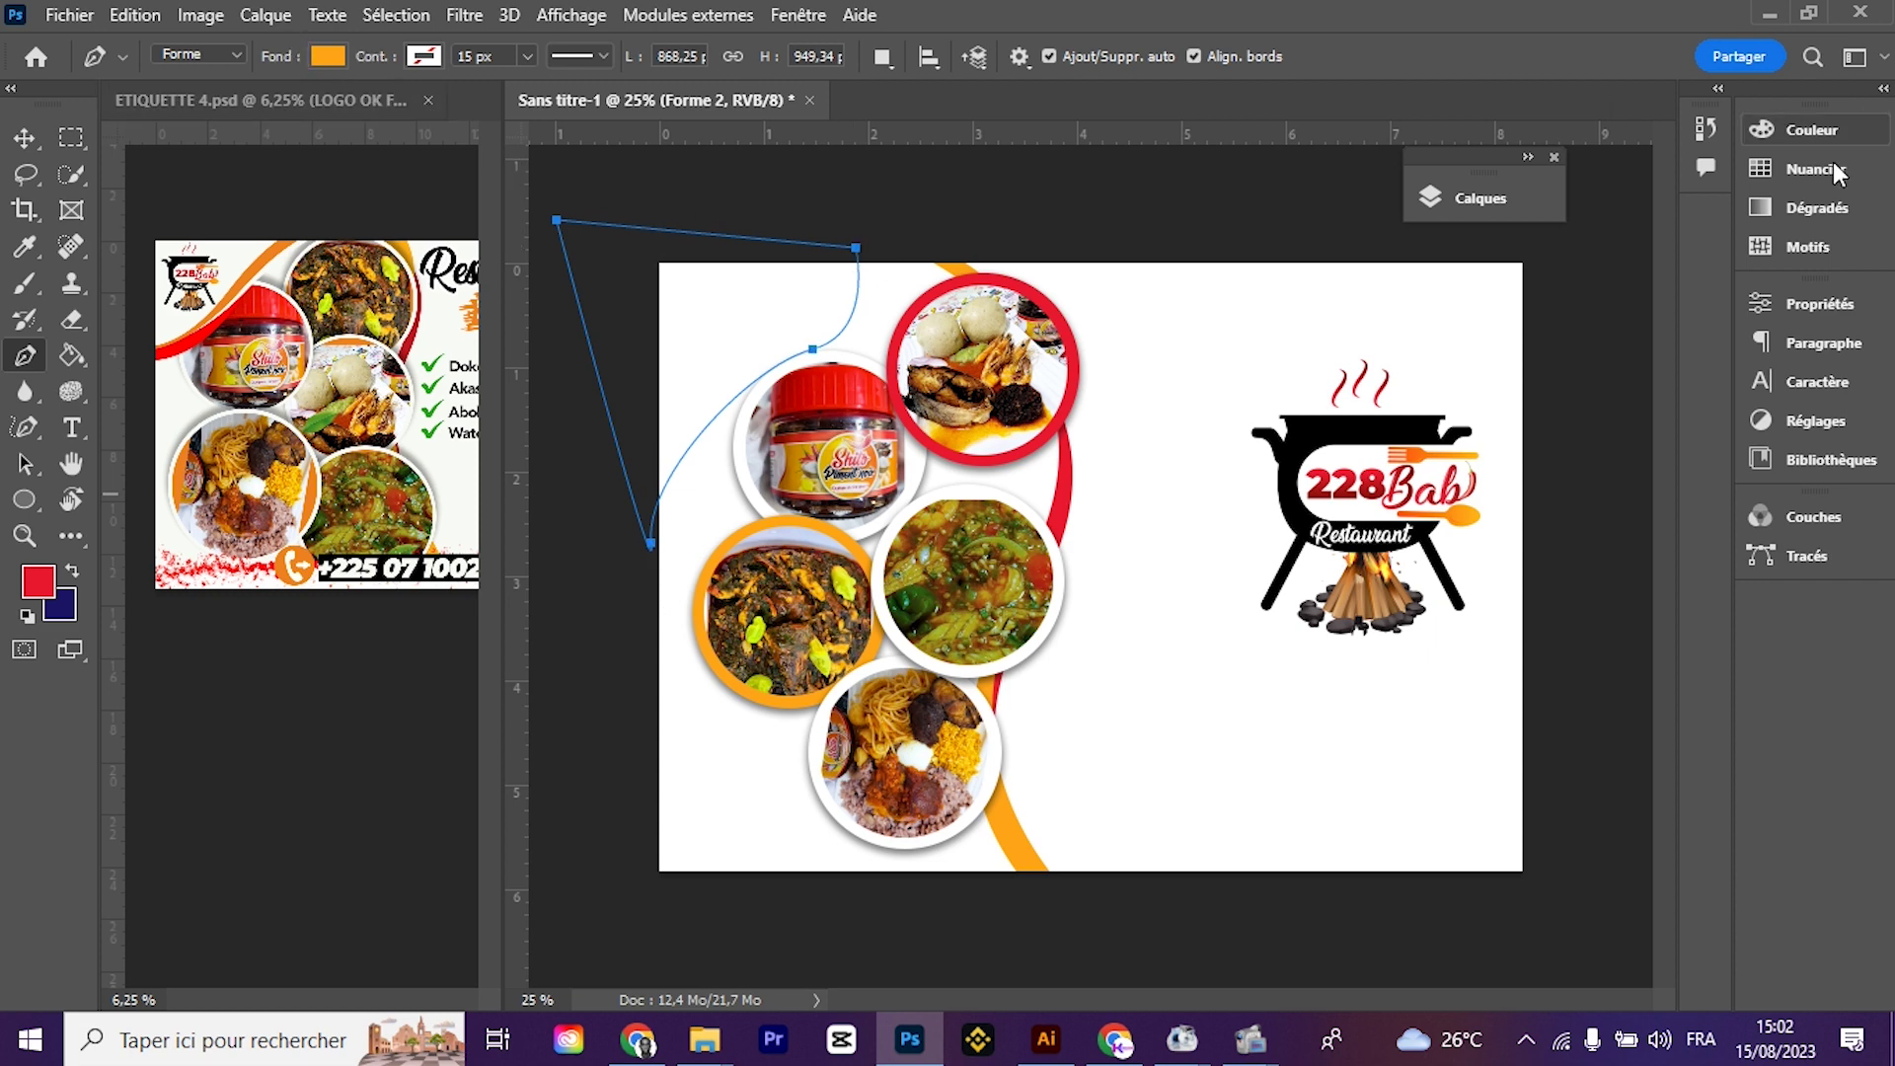
Step: Move the Forme 2 shape layer above Groupe 2 in the layer stack
{"action": "left_click", "coordinate": [1515, 197]}
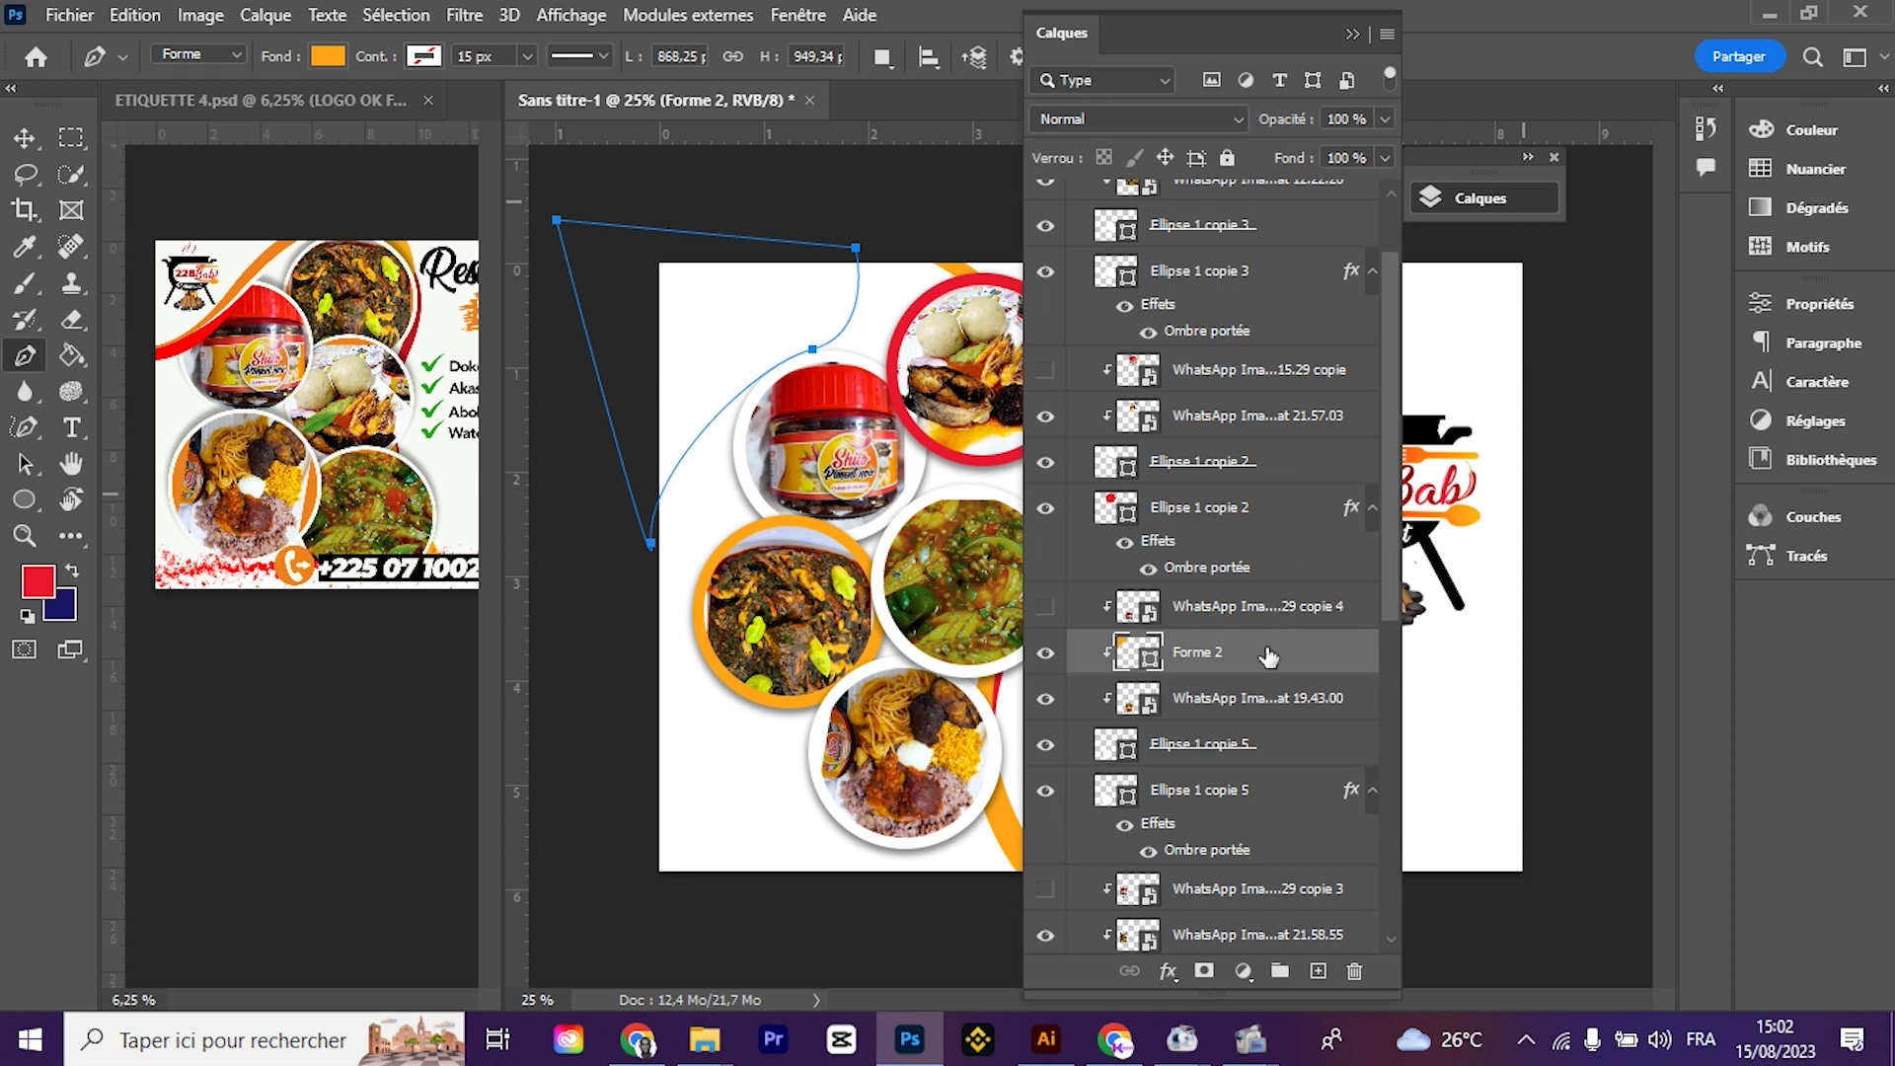
{"action": "left_click_drag", "start_coordinate": [1221, 660], "coordinate": [1122, 202]}
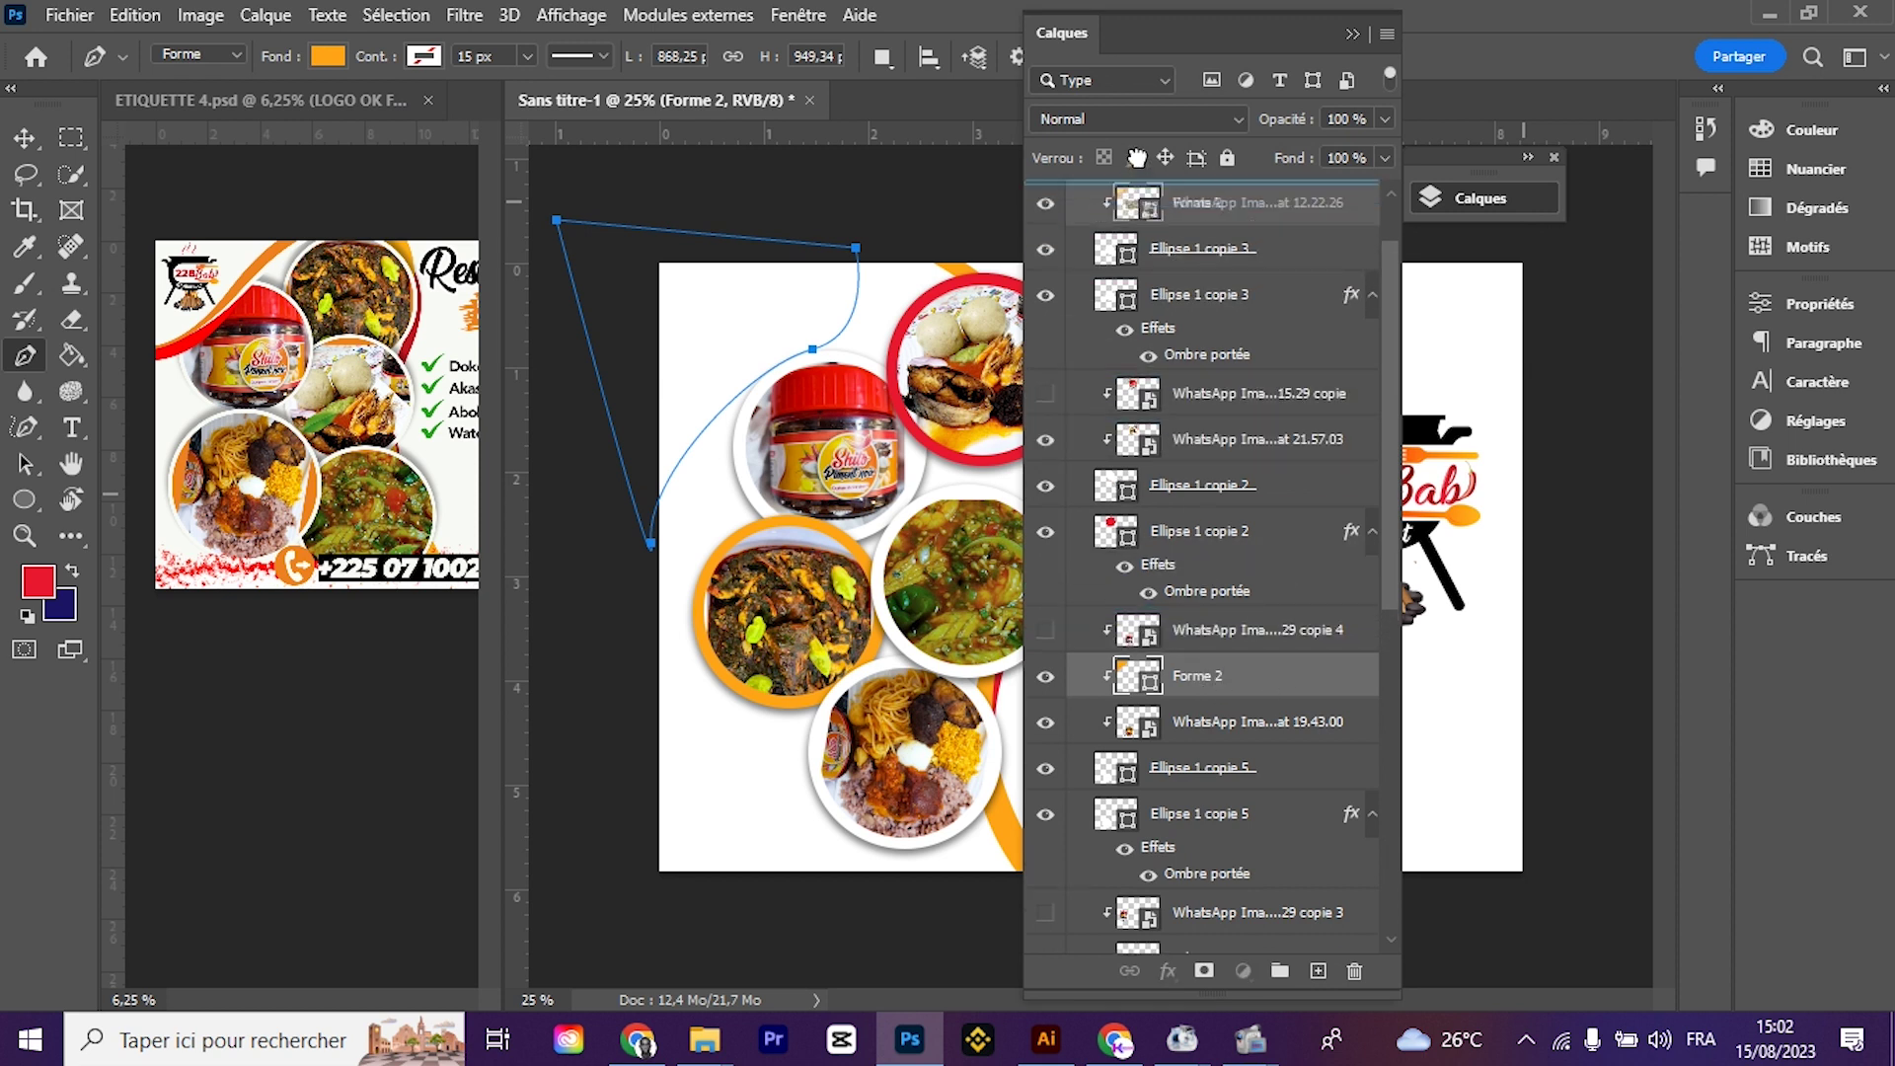
{"action": "left_click_drag", "start_coordinate": [1122, 202], "coordinate": [1108, 182]}
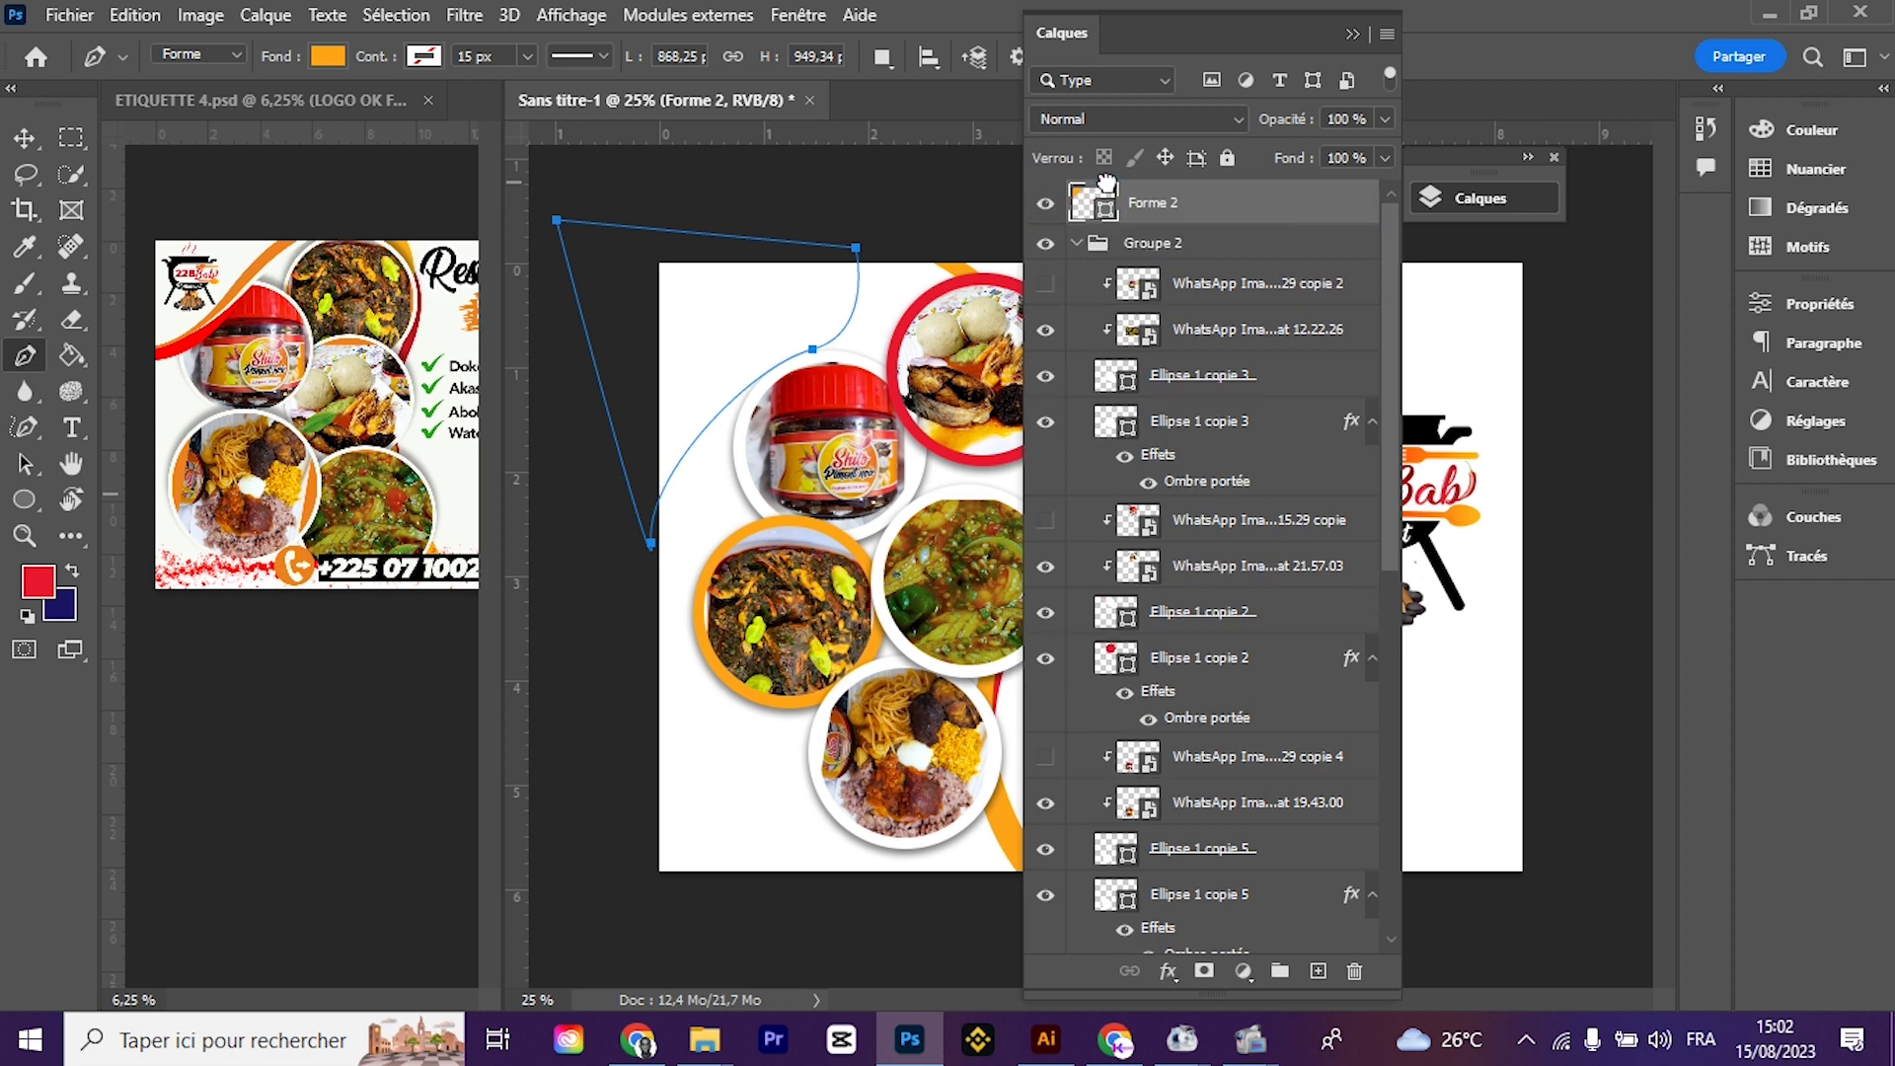
{"action": "left_click", "coordinate": [25, 131]}
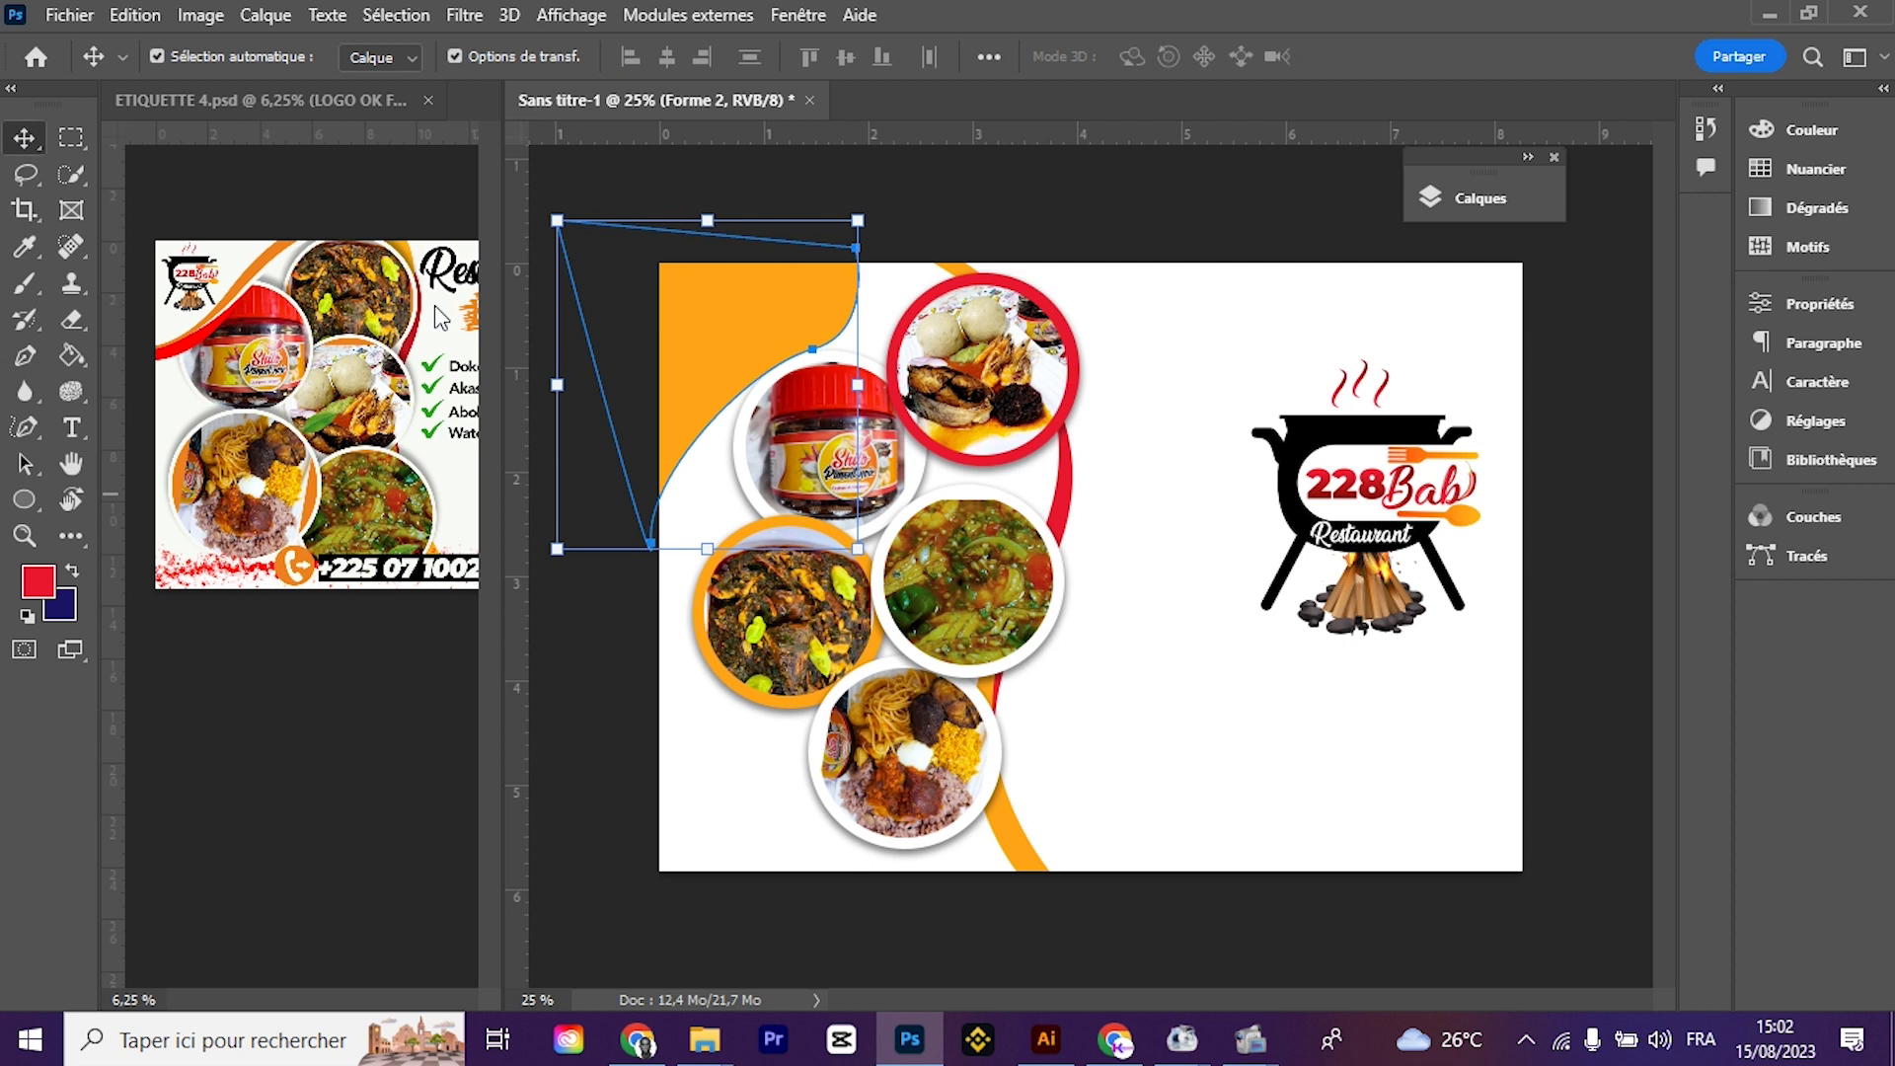
Step: Move the 228Bab logo up and left and put its layer at the top
{"action": "left_click", "coordinate": [628, 654]}
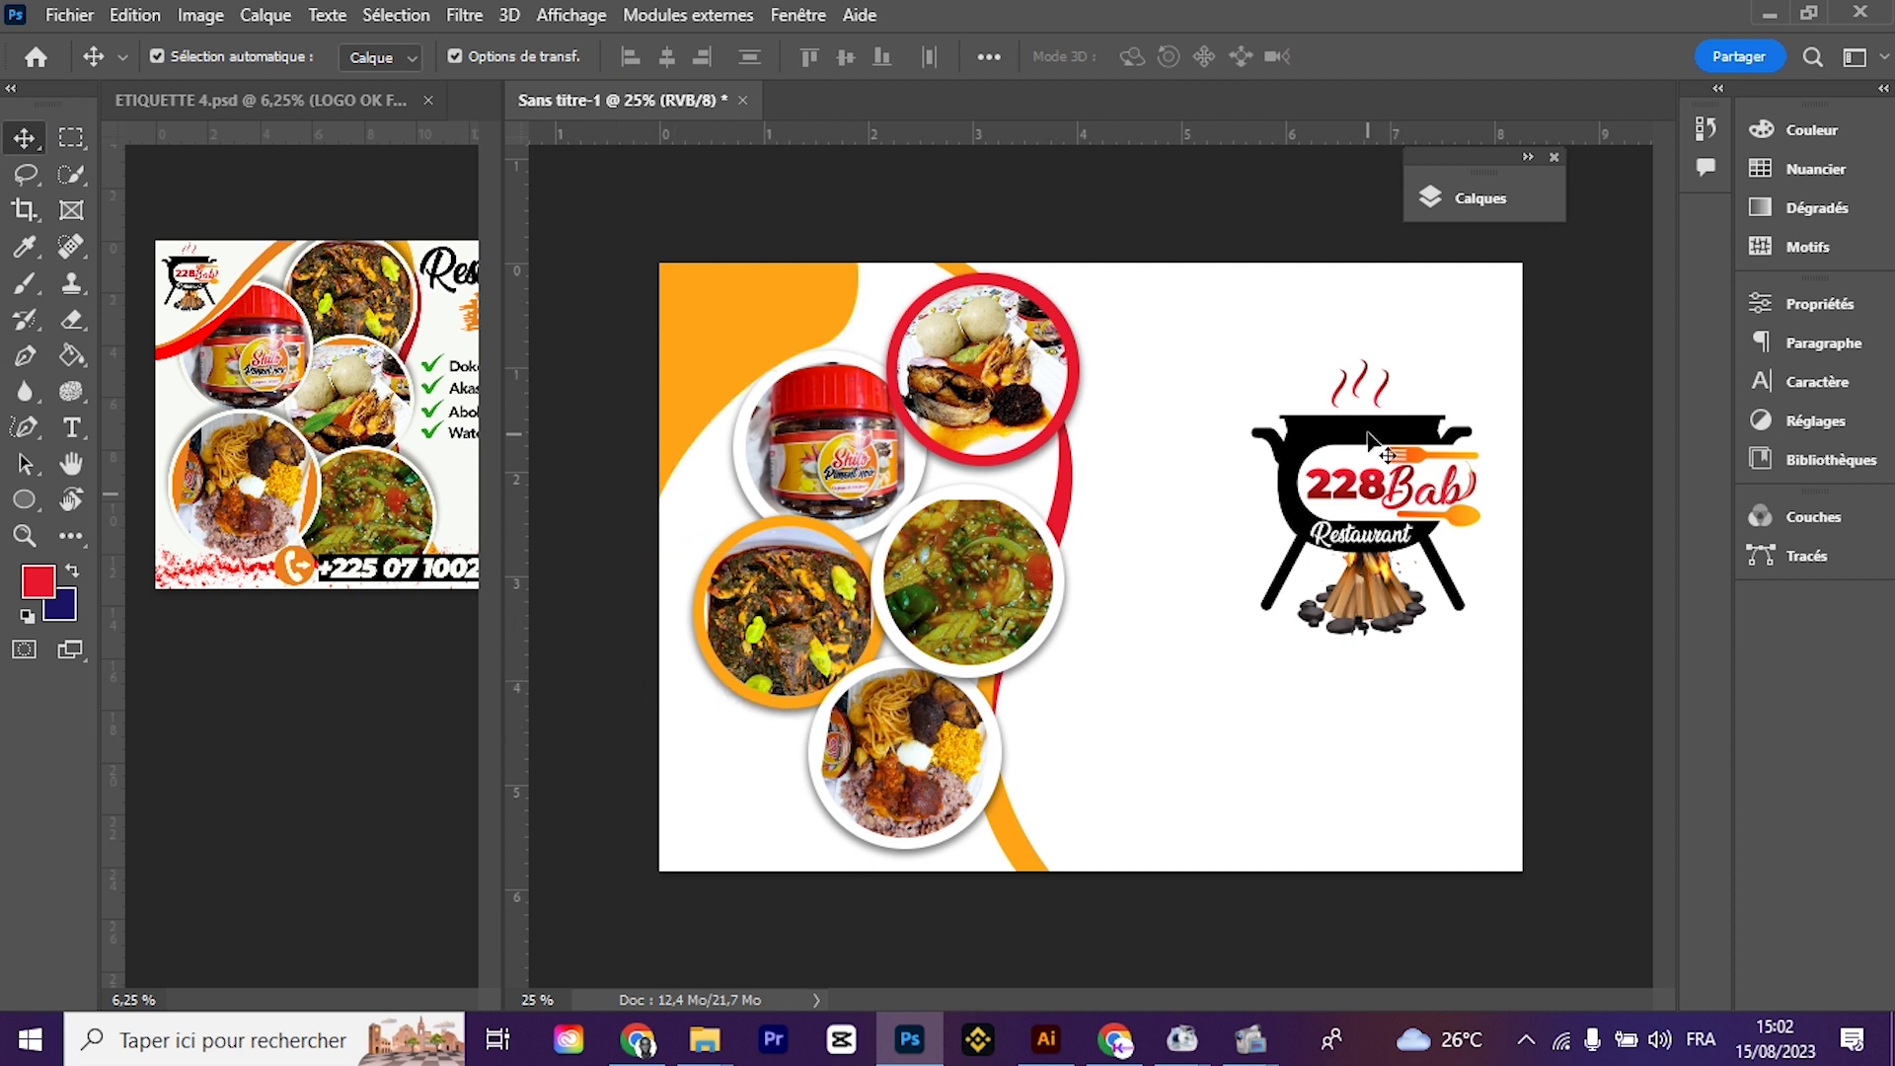
{"action": "left_click_drag", "start_coordinate": [1405, 415], "coordinate": [1089, 332]}
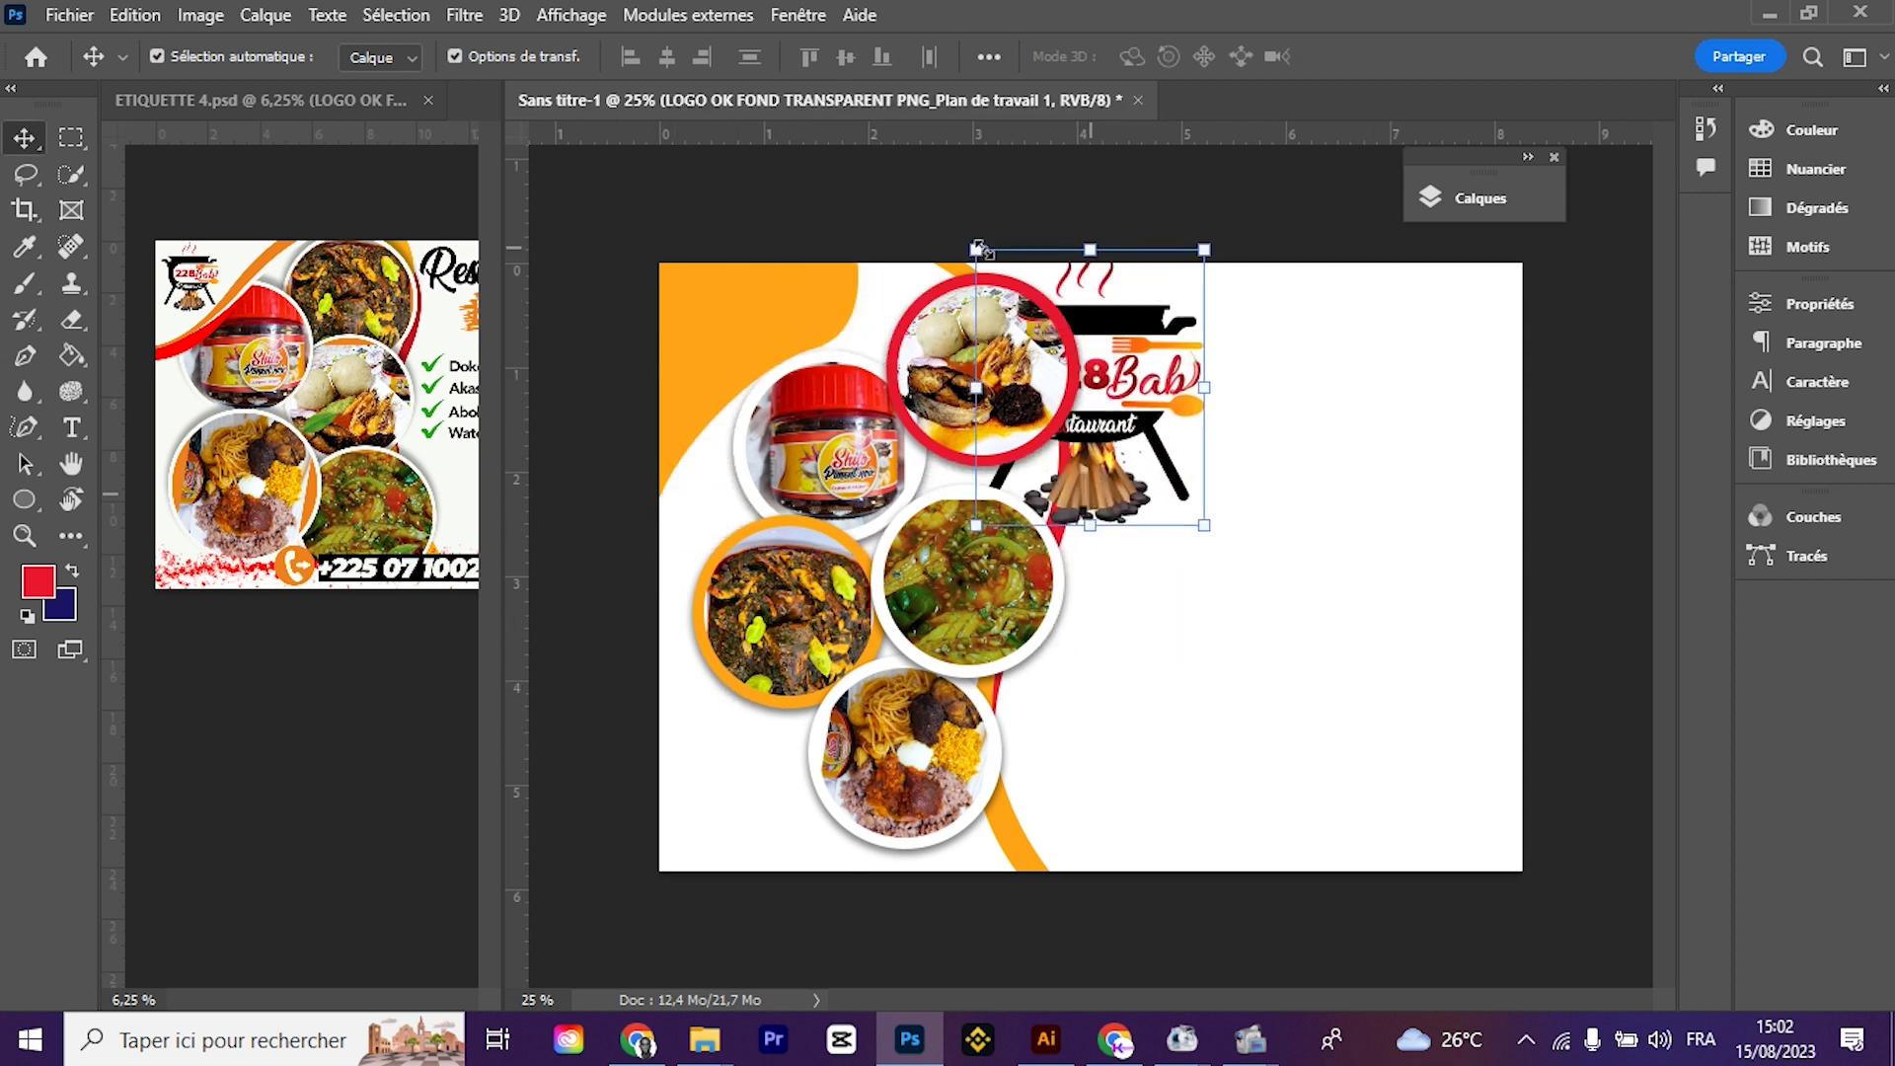
{"action": "left_click", "coordinate": [1481, 198]}
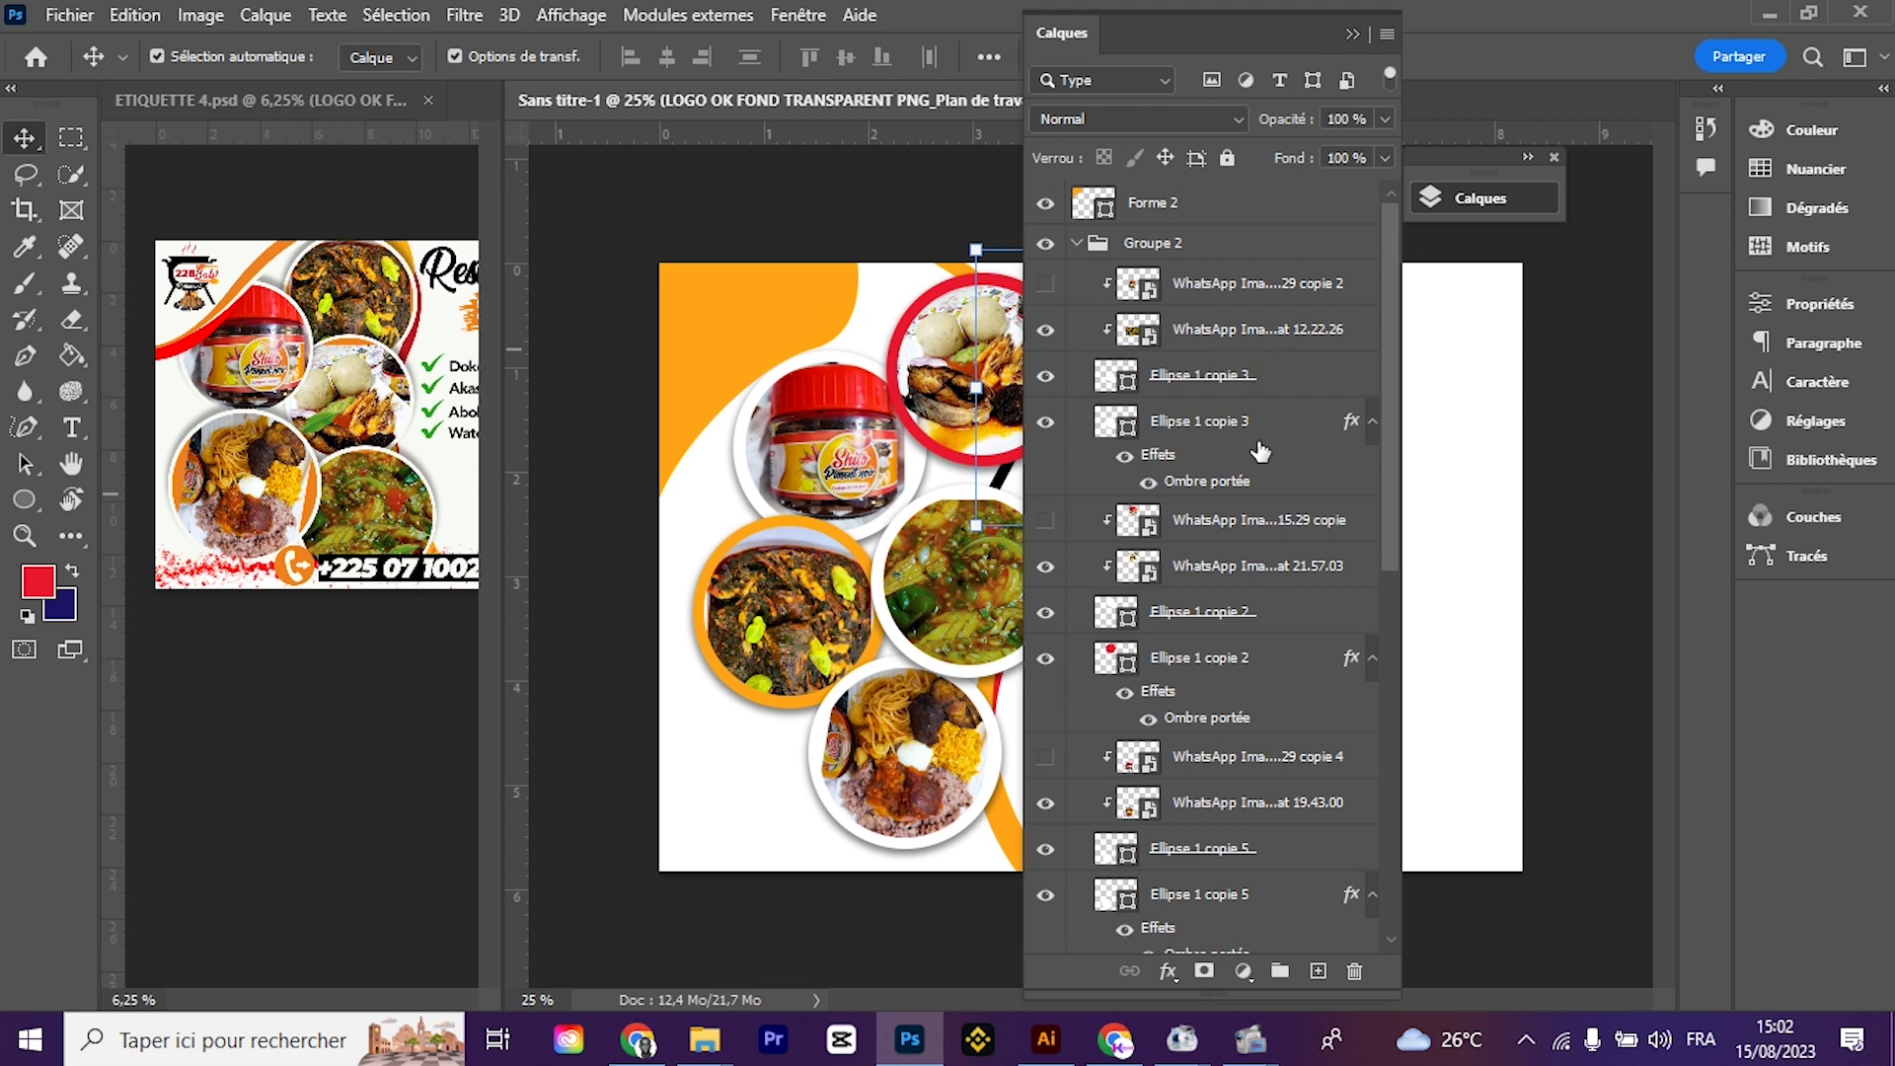
{"action": "scroll", "coordinate": [1257, 444], "scroll_direction": "down", "scroll_amount": 3}
{"action": "scroll", "coordinate": [1251, 493], "scroll_direction": "down", "scroll_amount": 3}
{"action": "scroll", "coordinate": [1238, 592], "scroll_direction": "down", "scroll_amount": 3}
{"action": "left_click_drag", "start_coordinate": [1231, 688], "coordinate": [1185, 131]}
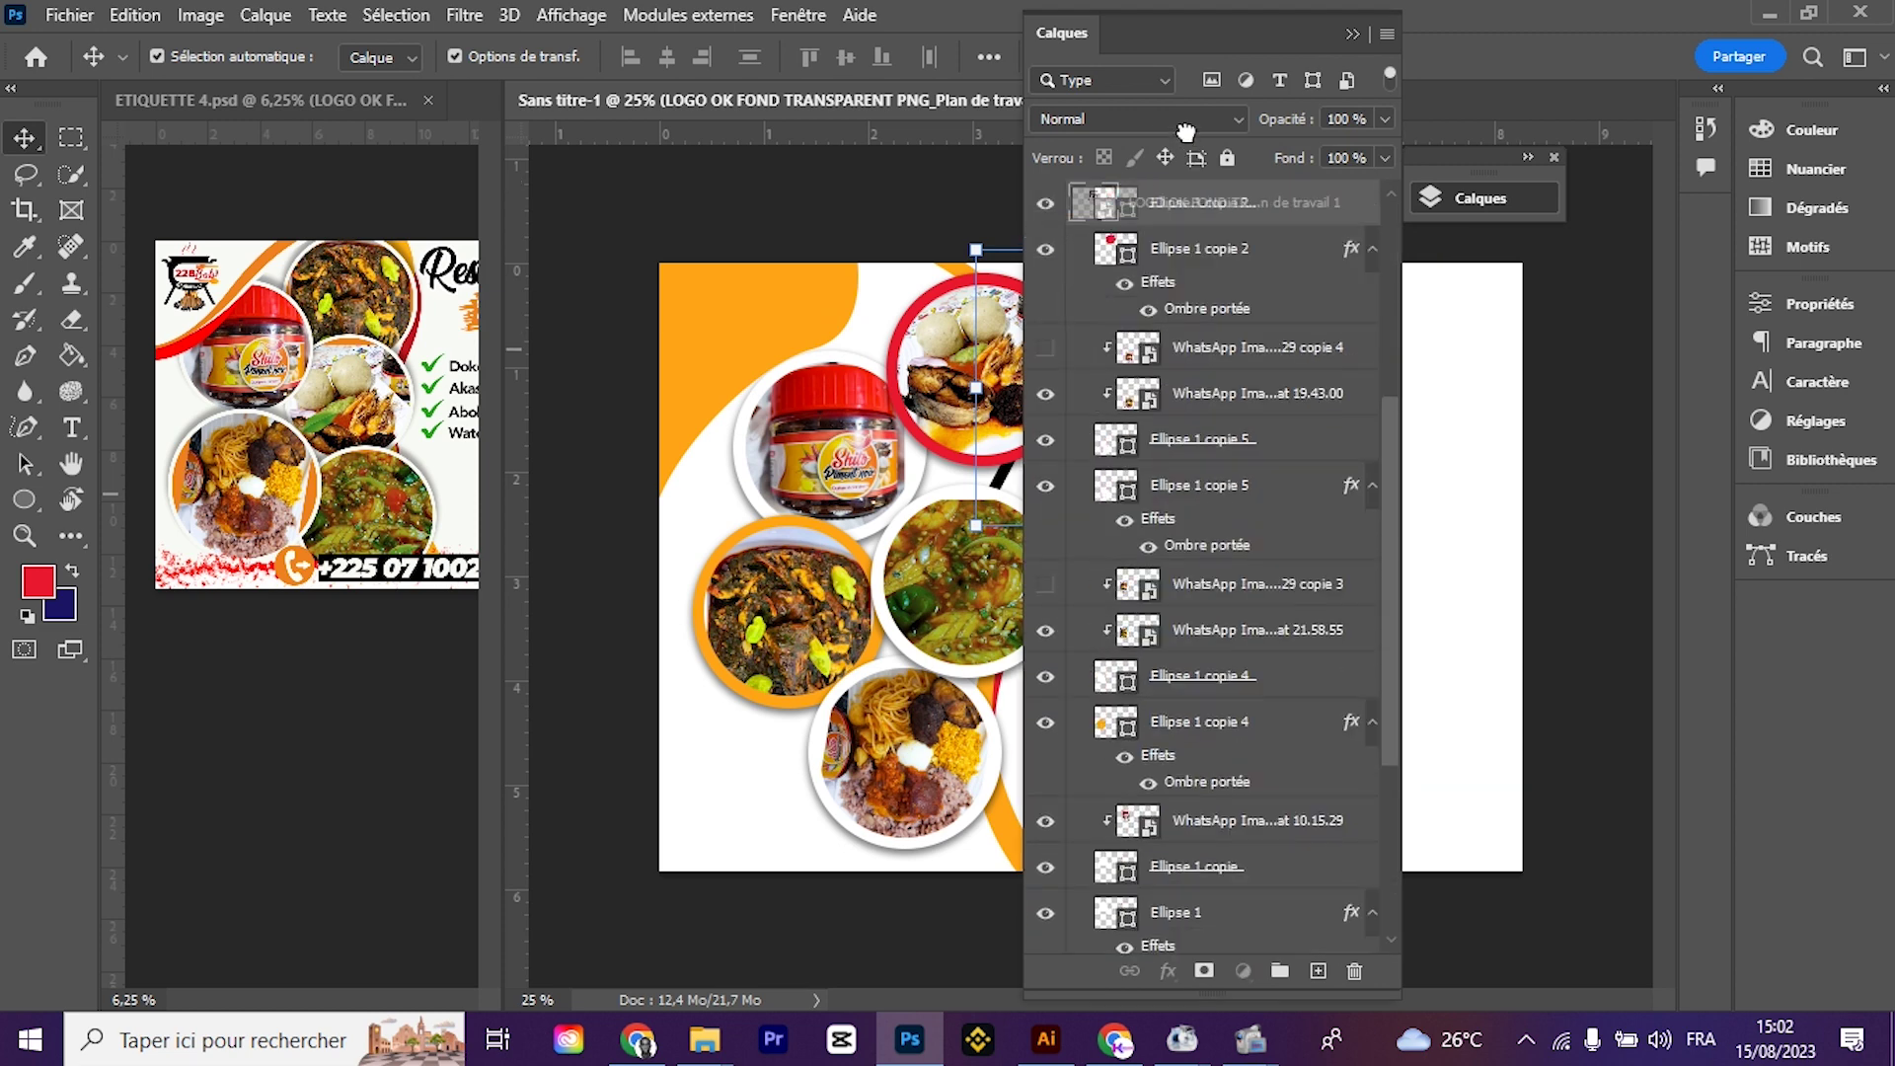
{"action": "left_click_drag", "start_coordinate": [1185, 132], "coordinate": [1156, 183]}
Step: Re-dock the Layers panel and undo an extra logo move
{"action": "left_click_drag", "start_coordinate": [1094, 27], "coordinate": [1287, 59]}
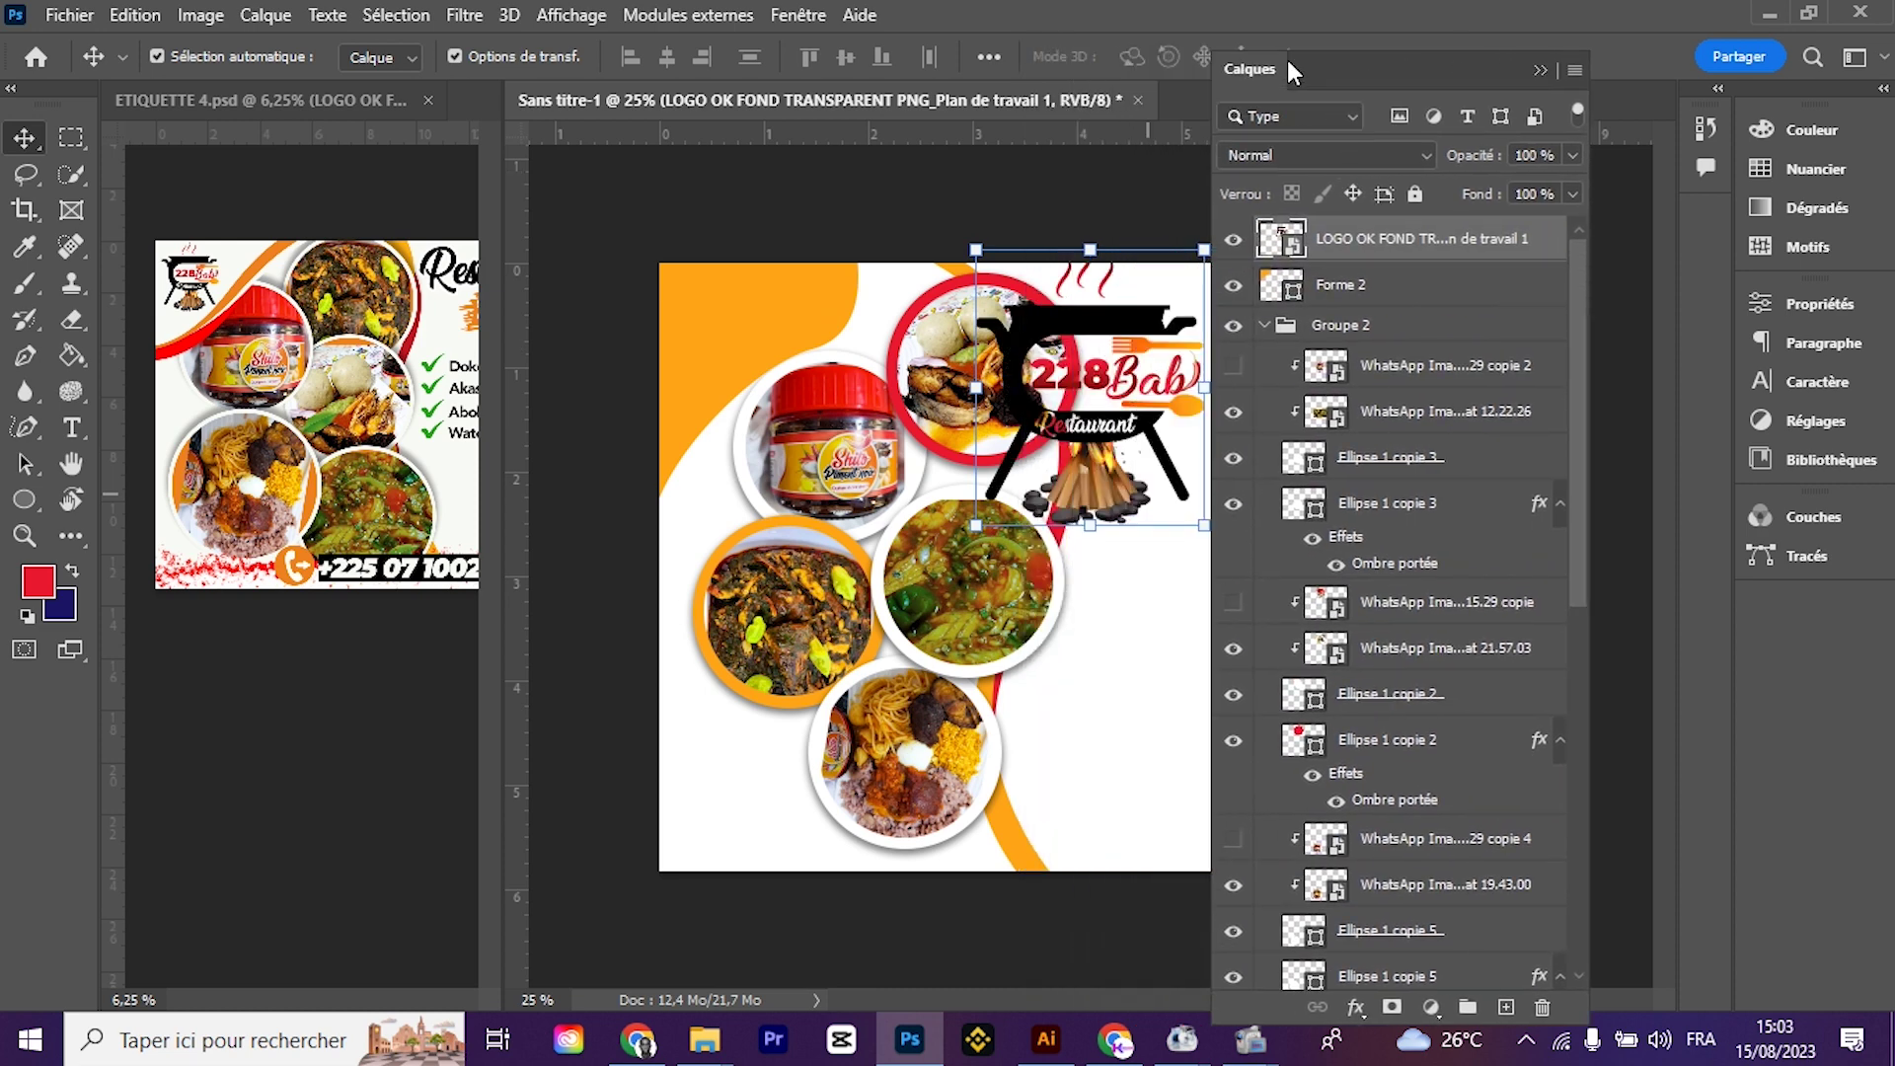
{"action": "left_click_drag", "start_coordinate": [1063, 322], "coordinate": [970, 367]}
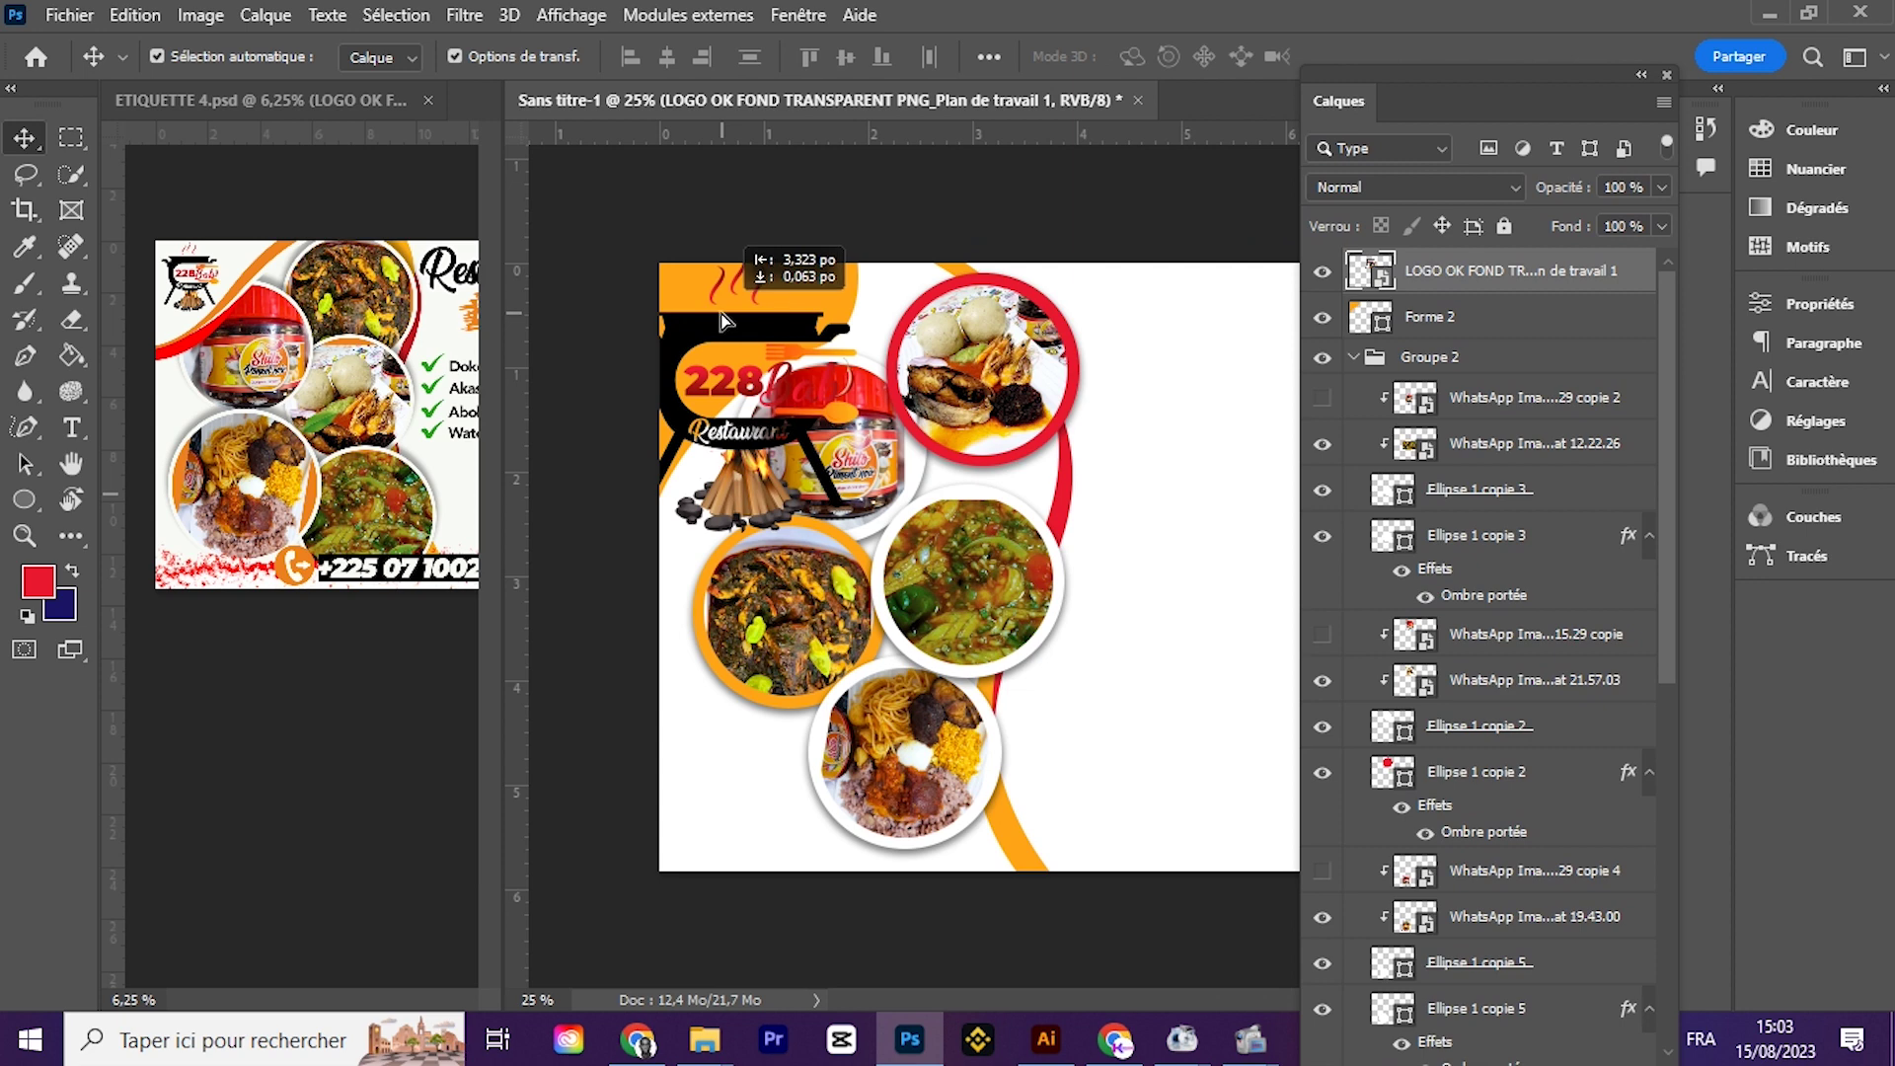
{"action": "key", "text": "ctrl+z"}
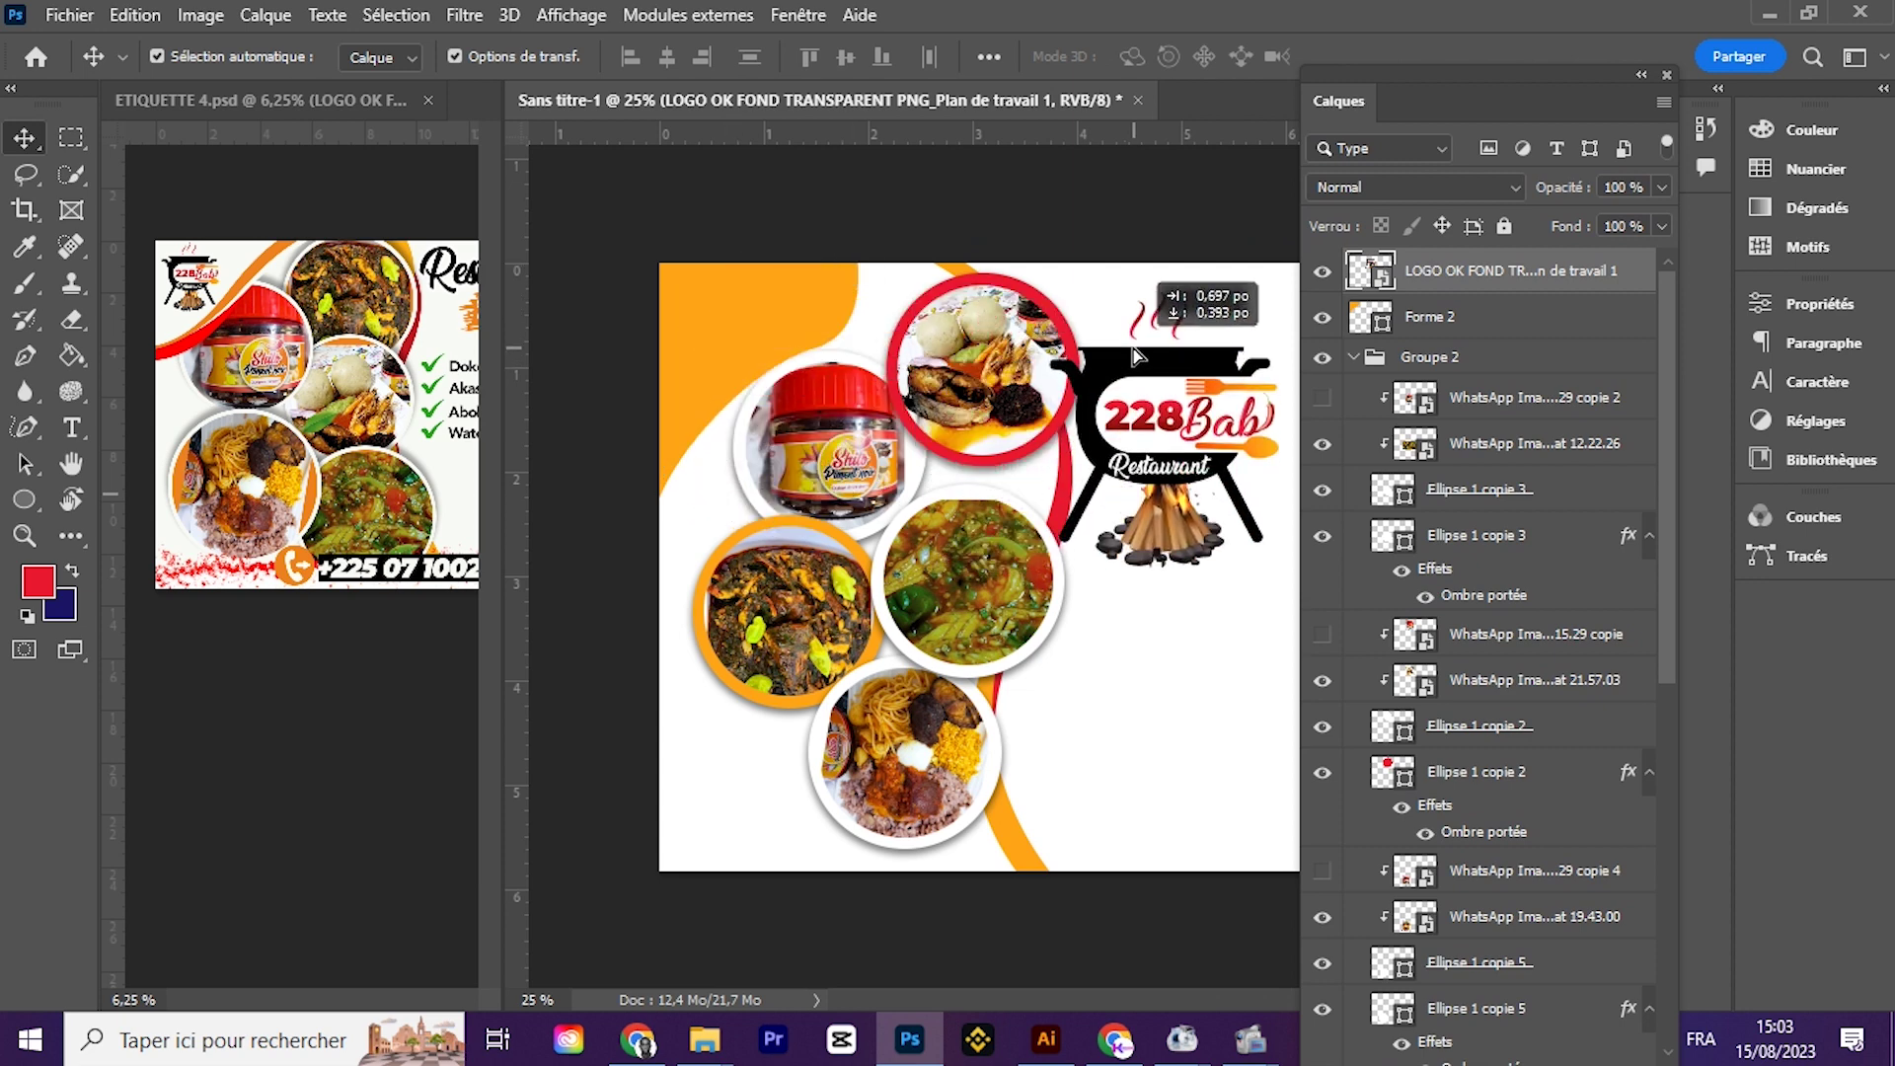
{"action": "left_click", "coordinate": [819, 333]}
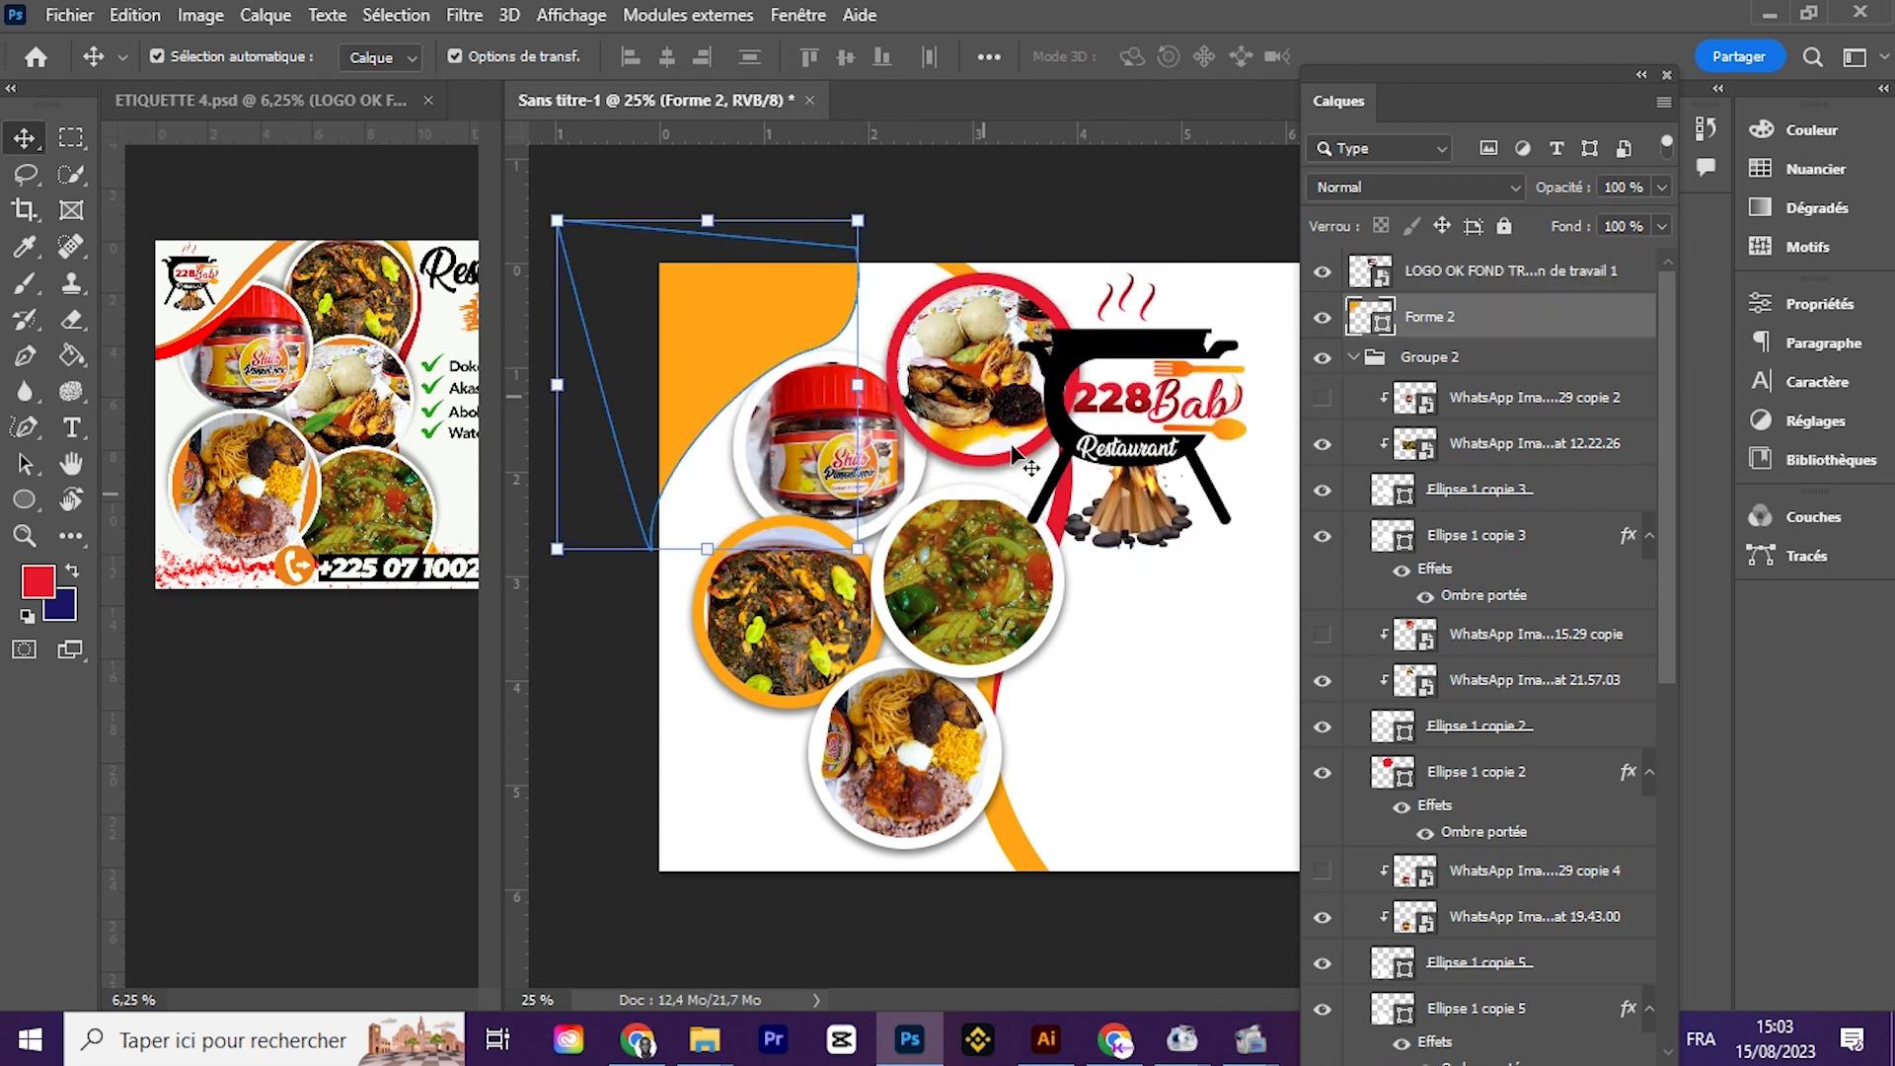
Step: Scale the corner shape to about 106% and duplicate it
{"action": "key", "text": "ctrl+t"}
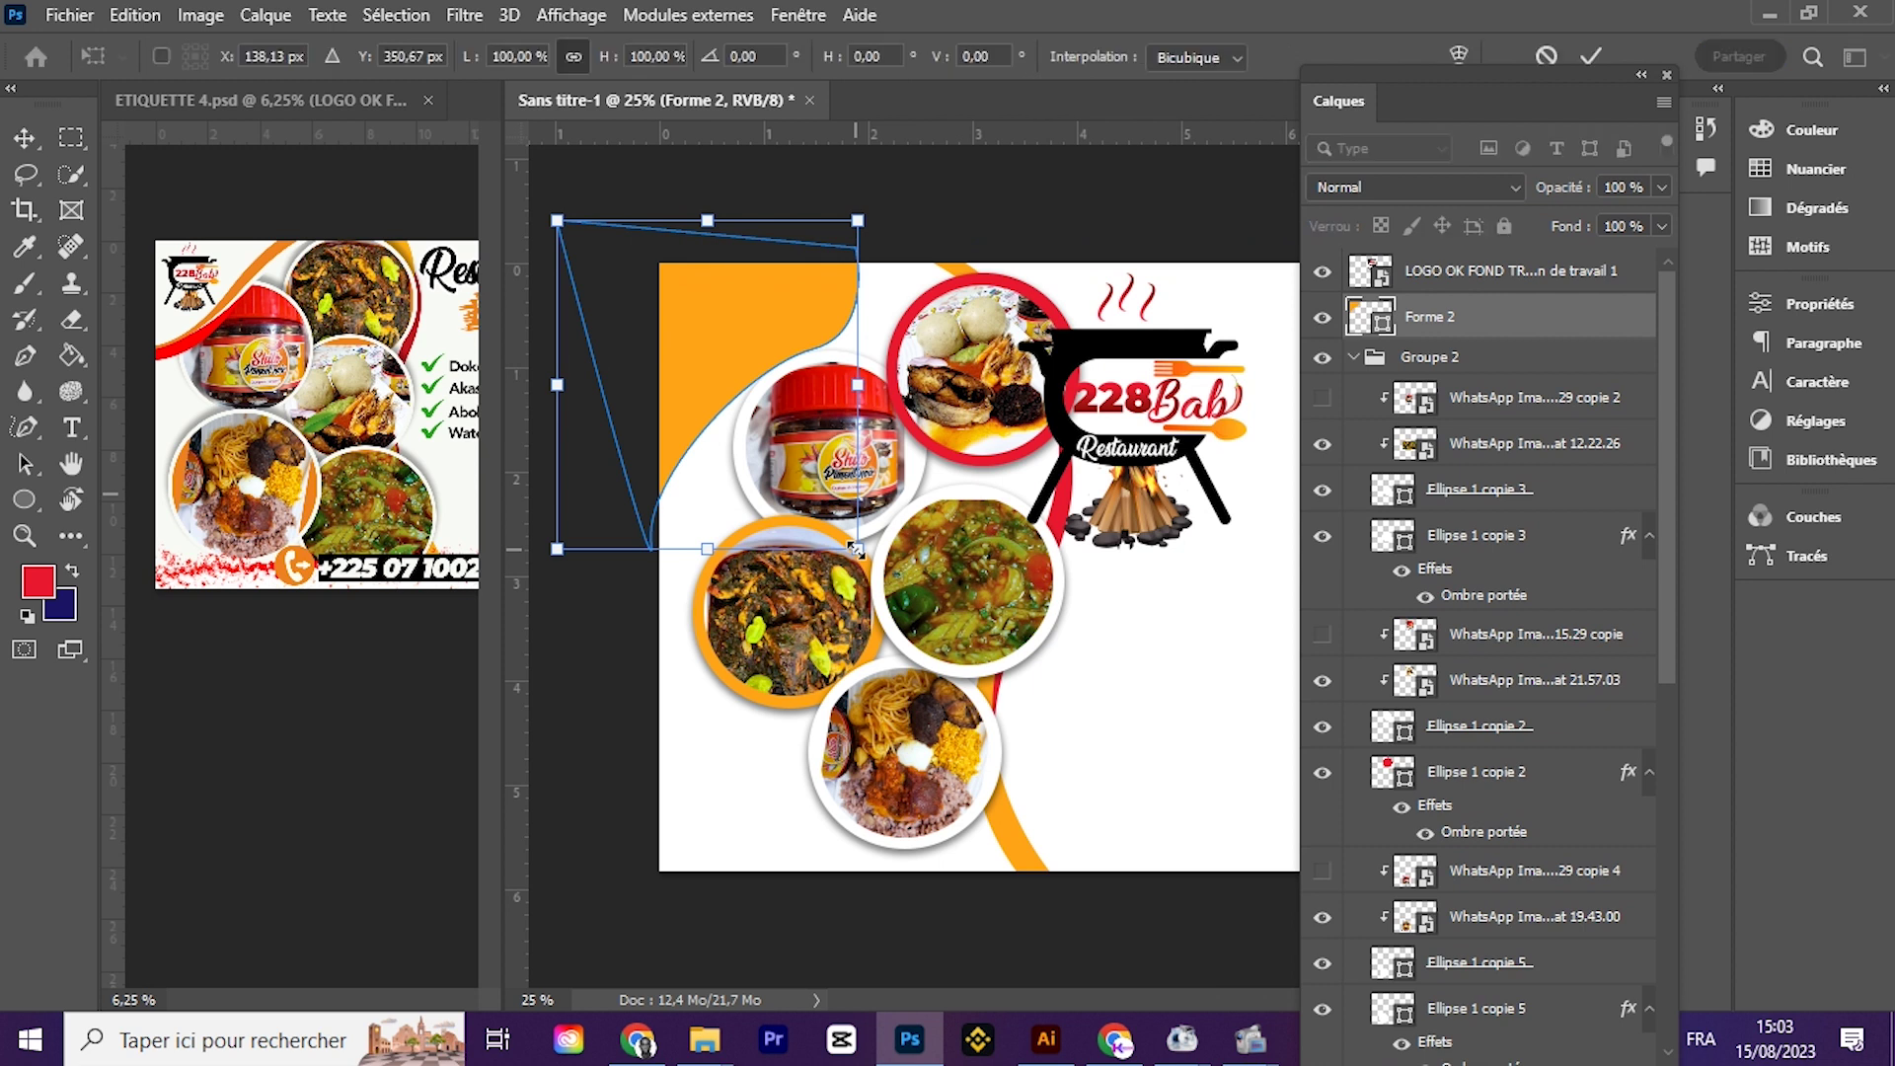
{"action": "left_click_drag", "start_coordinate": [855, 549], "coordinate": [876, 569]}
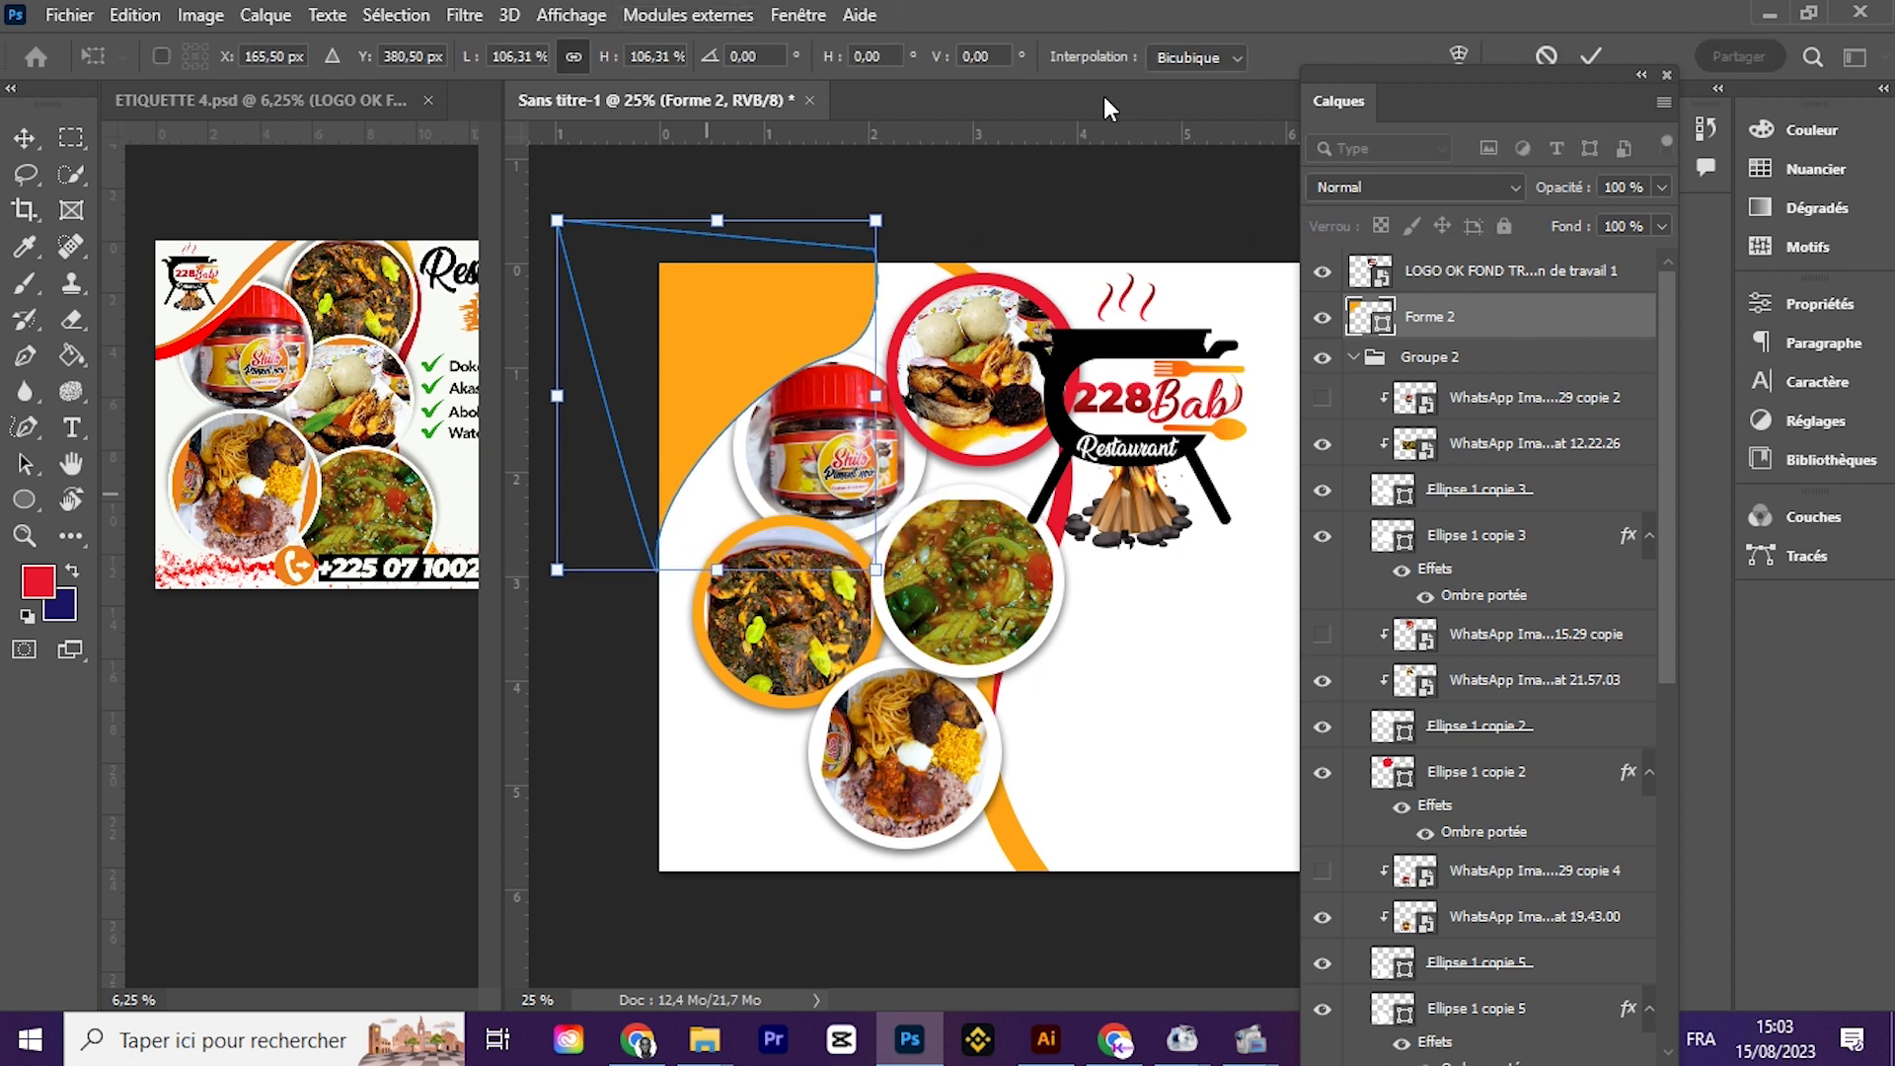
{"action": "key", "text": "Return"}
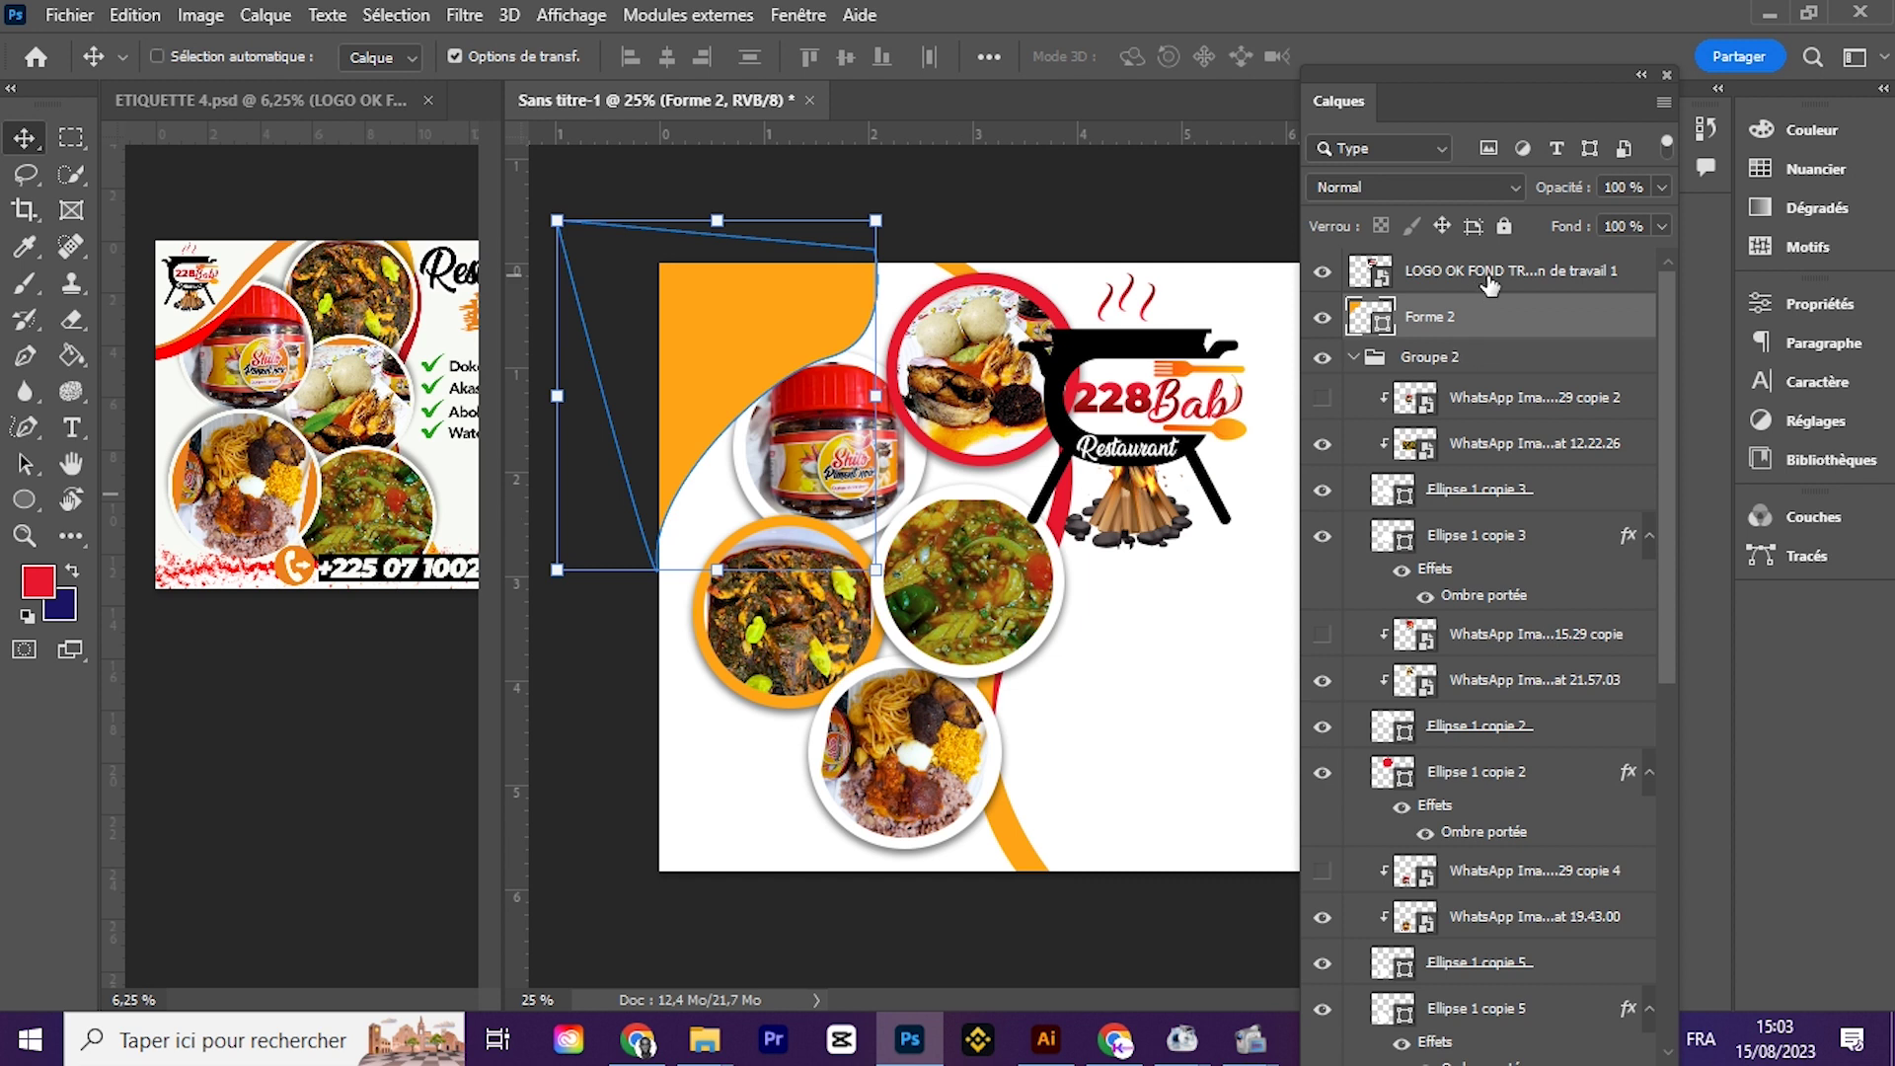
{"action": "key", "text": "ctrl+j"}
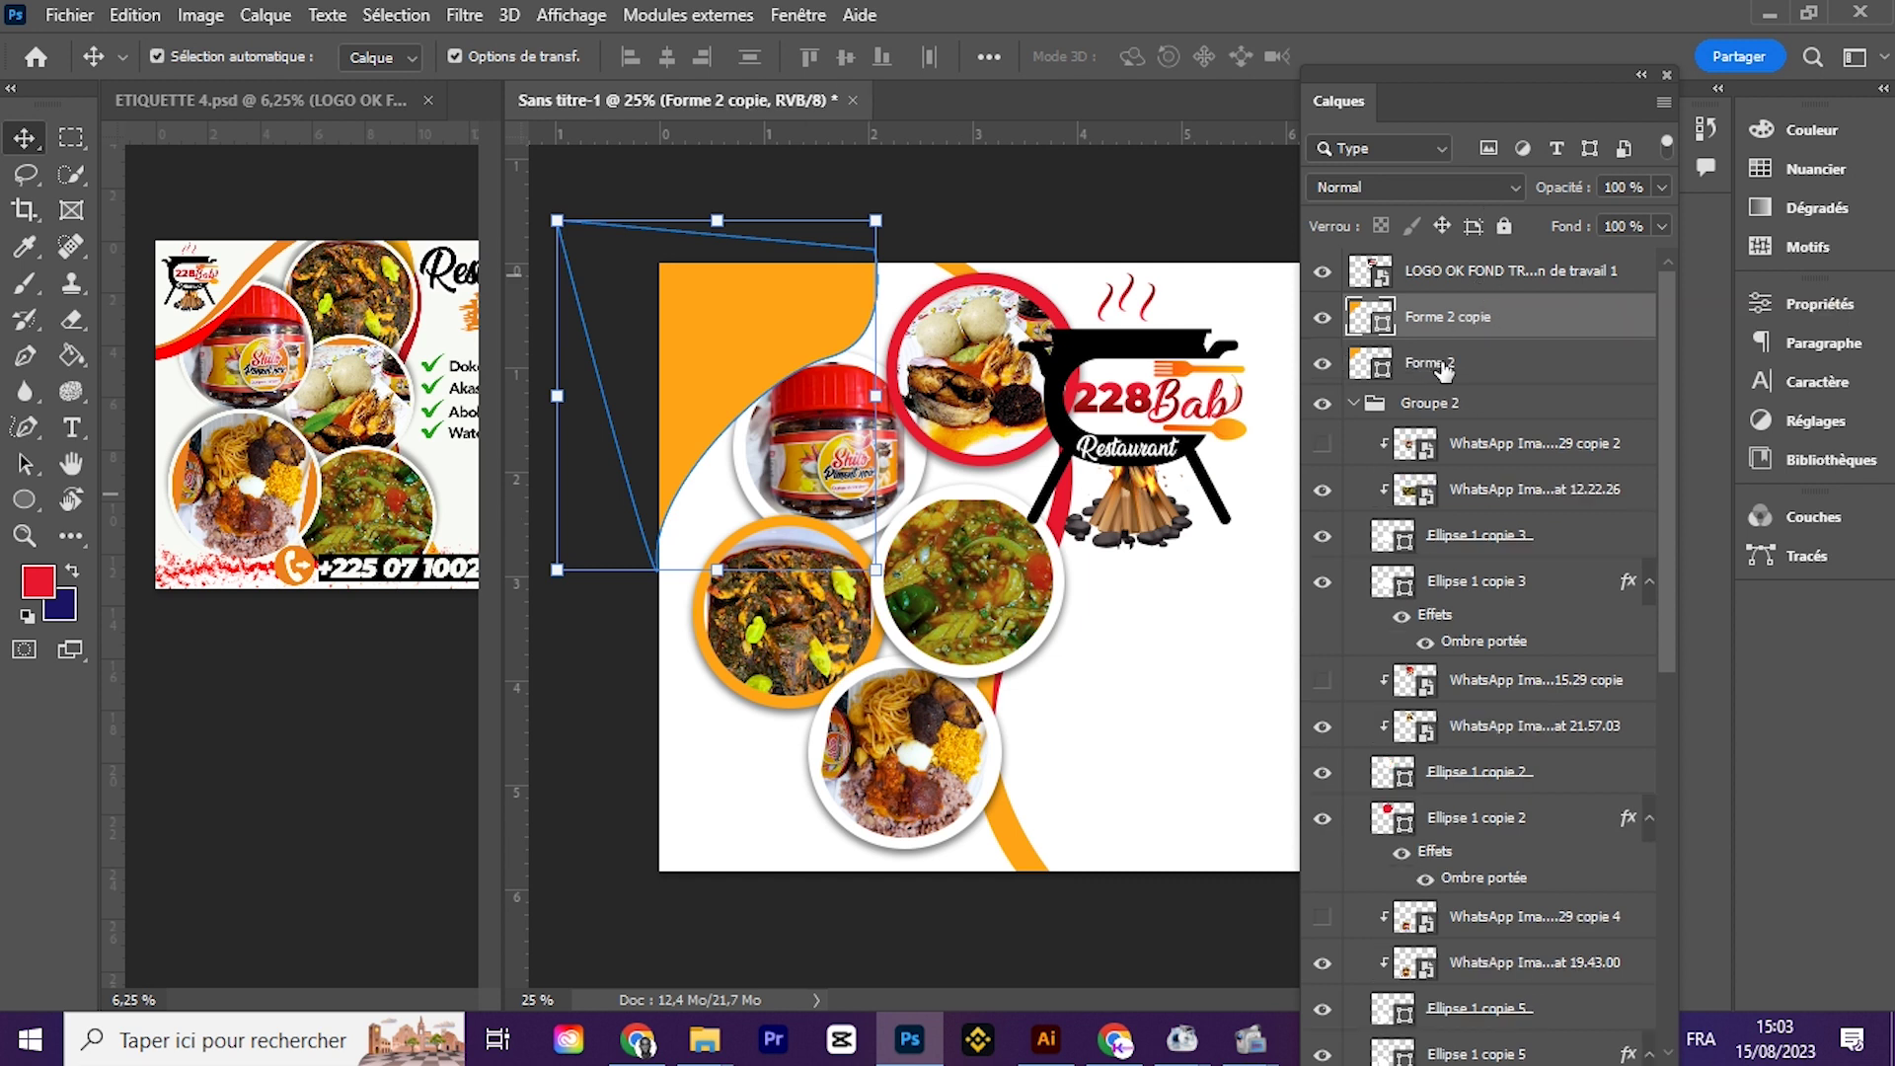
Step: Fill the Forme 2 copie shape white from the swatches
{"action": "left_click", "coordinate": [1441, 370]}
{"action": "left_click", "coordinate": [1359, 322]}
{"action": "left_click", "coordinate": [1786, 169]}
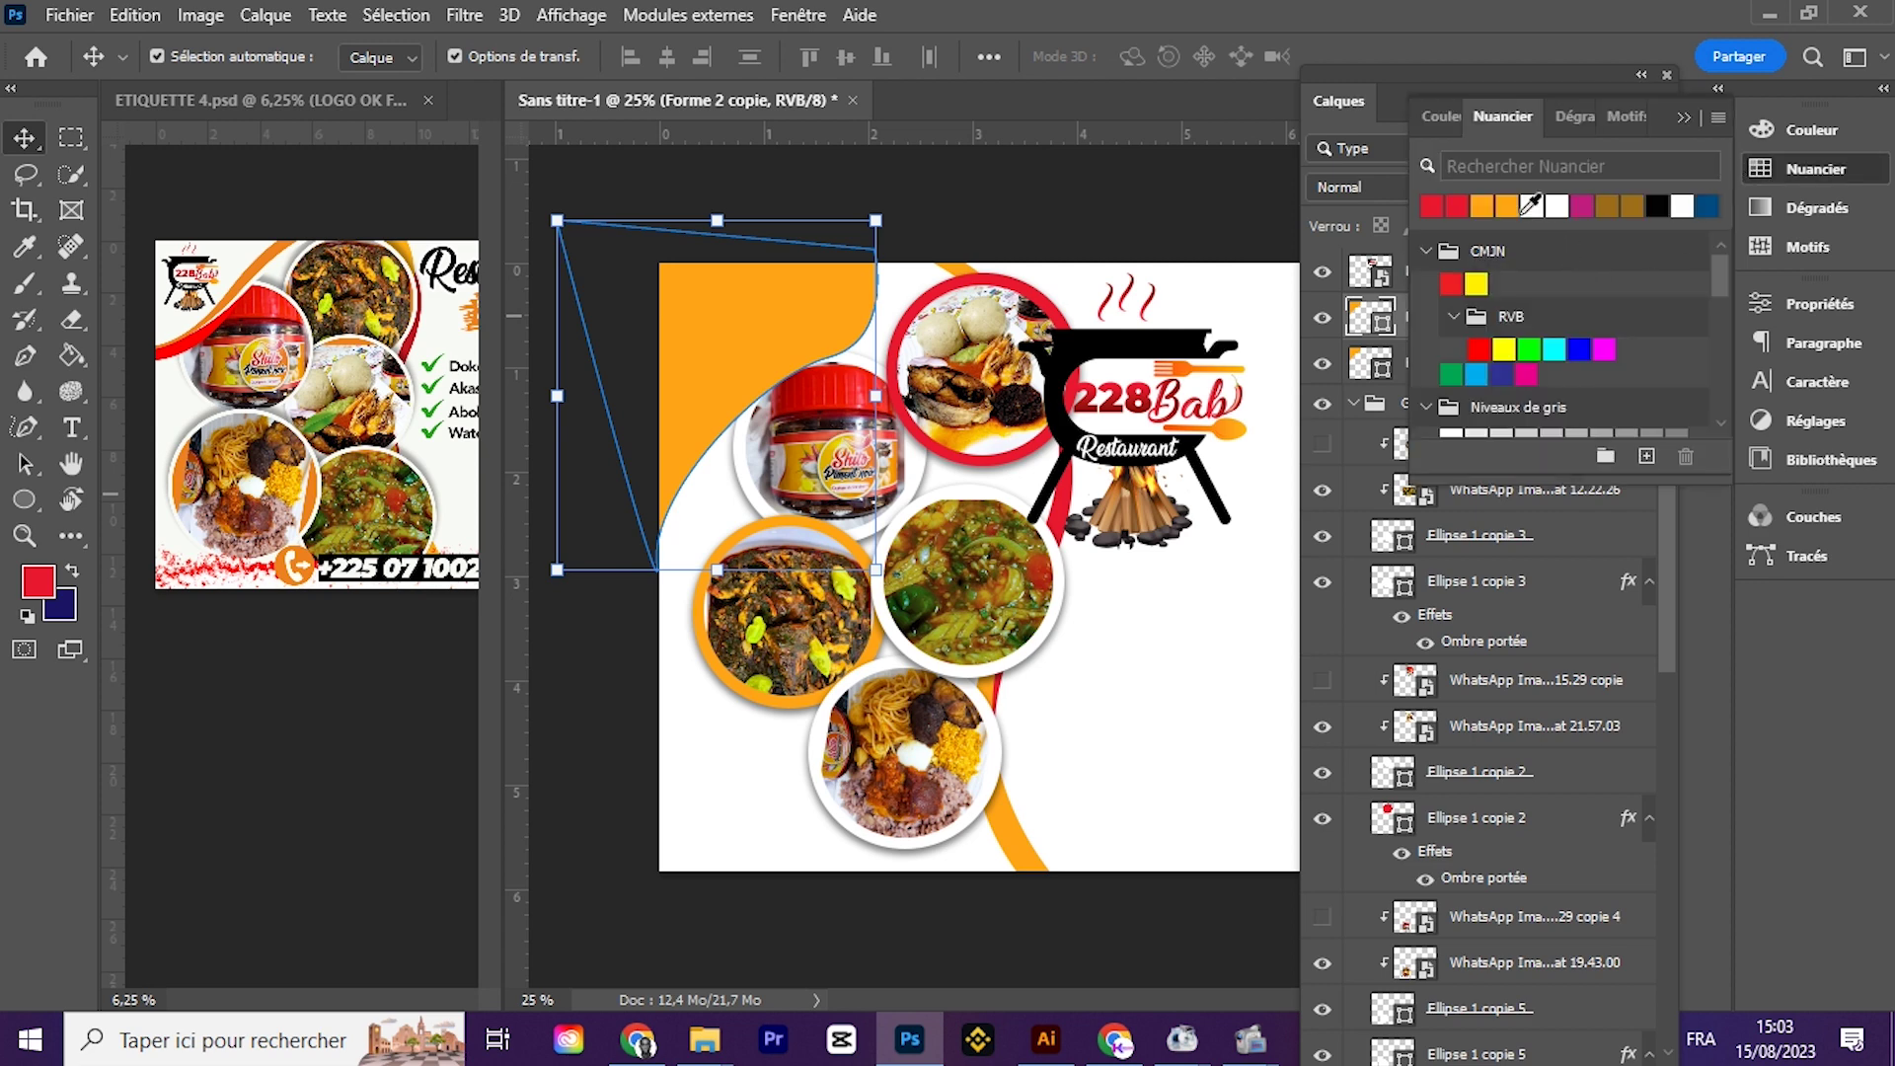
{"action": "left_click", "coordinate": [1534, 204]}
{"action": "left_click", "coordinate": [1685, 120]}
Step: Offset the orange Forme 2 right and down so it shows as a thin edge
{"action": "left_click", "coordinate": [1457, 367]}
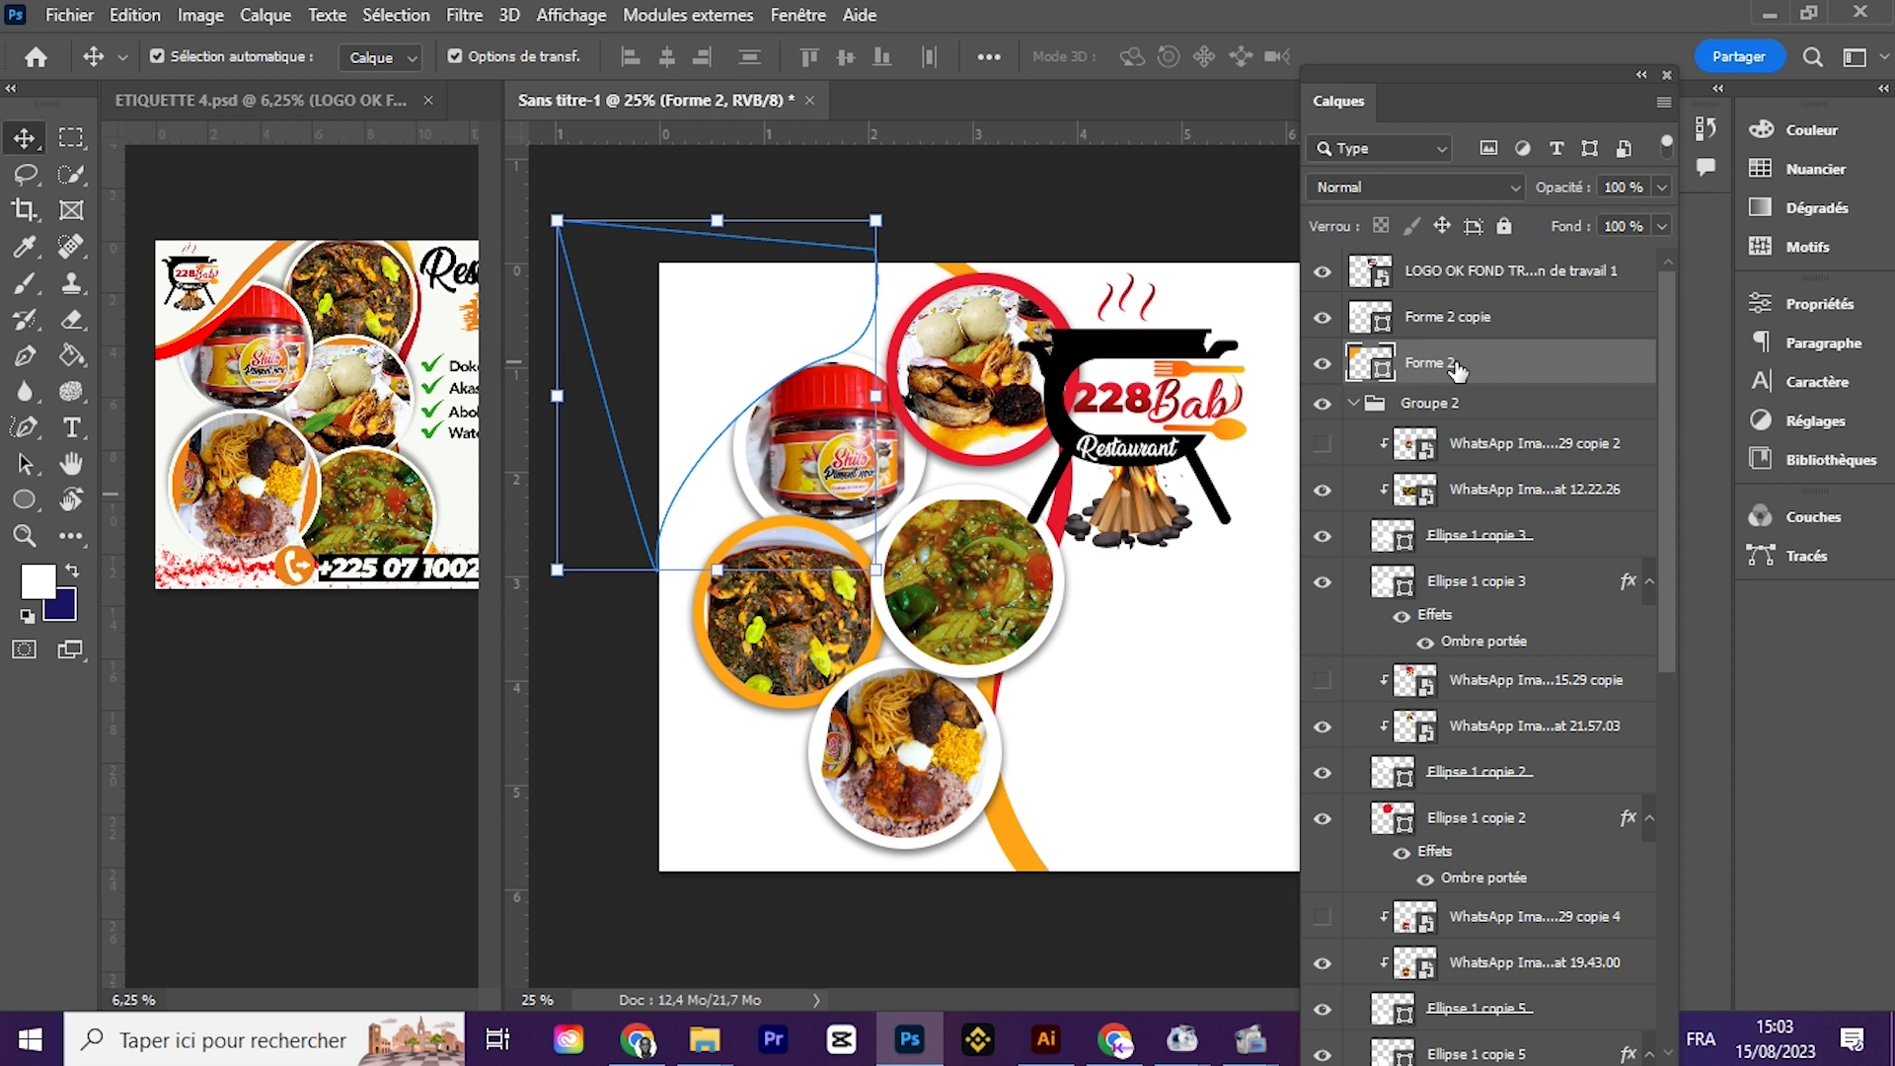
{"action": "key", "text": "shift+Right"}
{"action": "key", "text": "shift+Right"}
{"action": "key", "text": "shift+Right"}
{"action": "key", "text": "shift+Right"}
{"action": "key", "text": "shift+Right"}
{"action": "key", "text": "shift+Down"}
{"action": "key", "text": "shift+Down"}
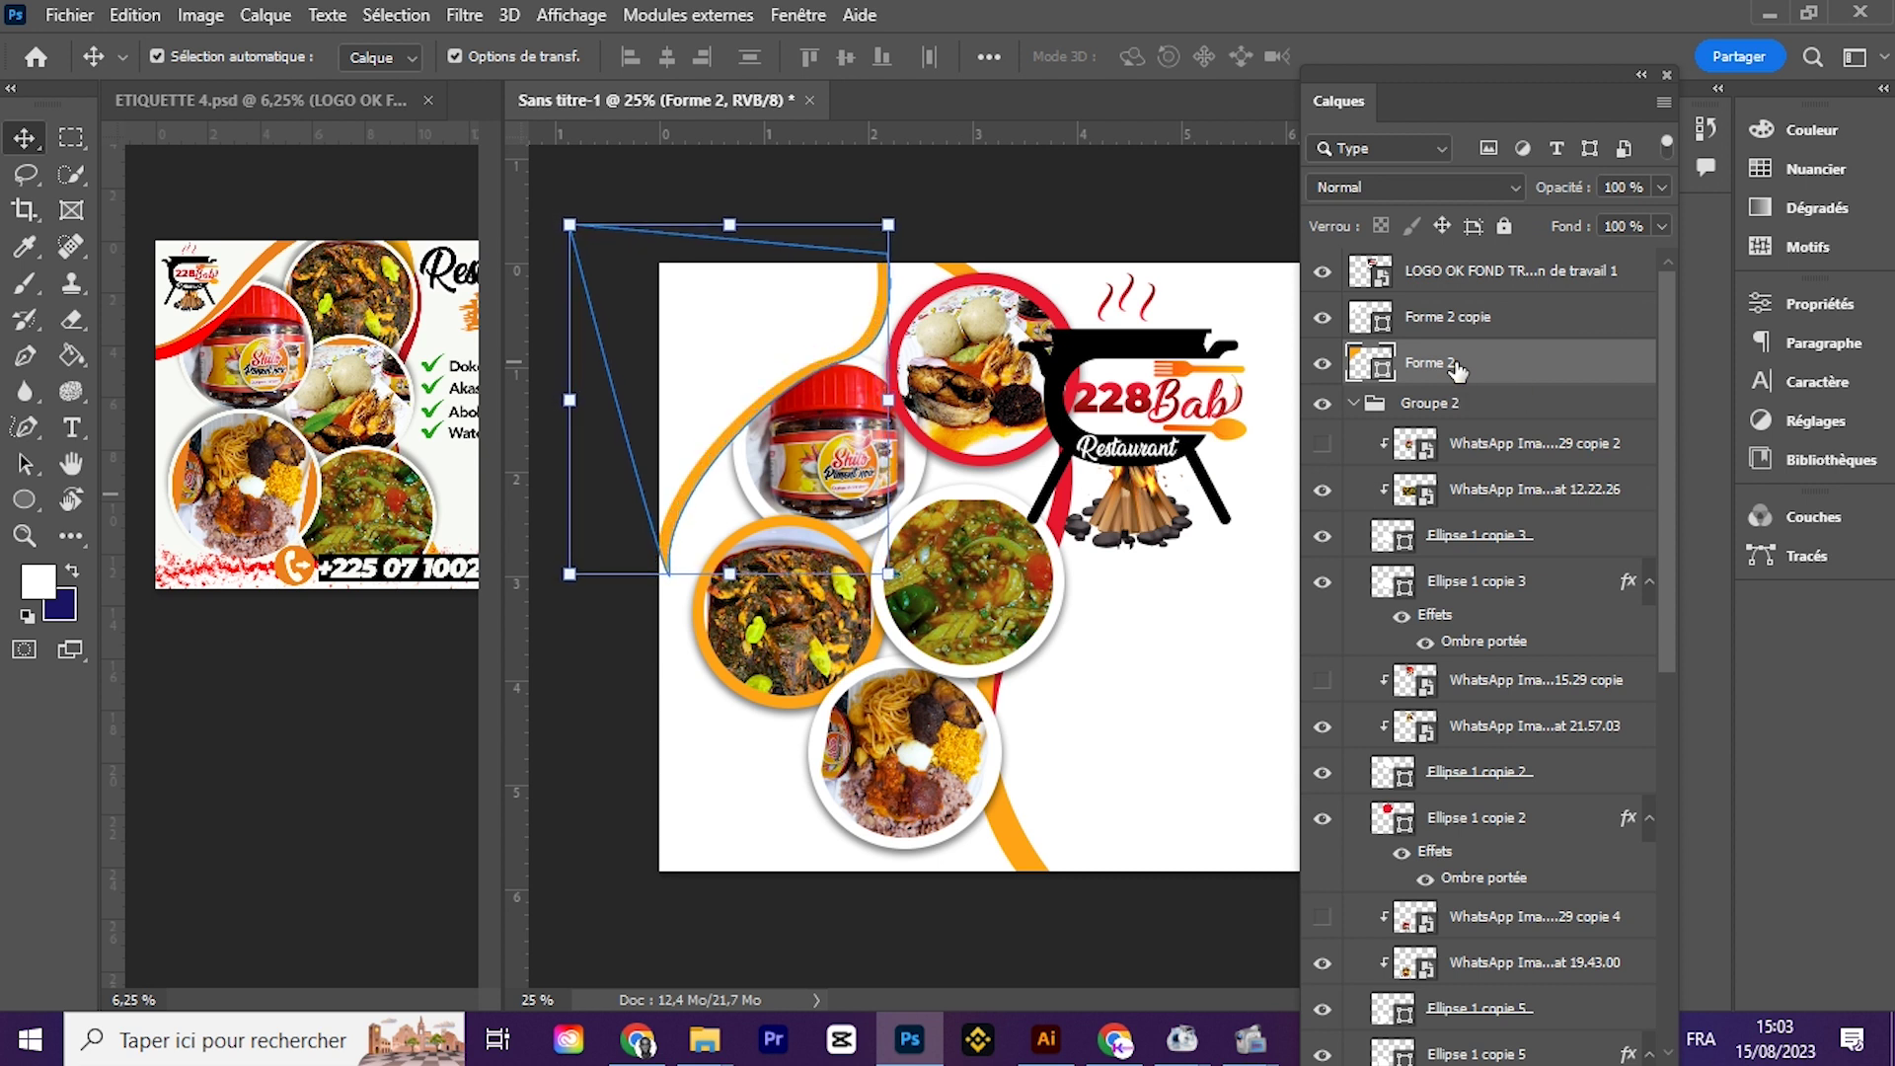
{"action": "key", "text": "ctrl"}
{"action": "left_click_drag", "start_coordinate": [888, 573], "coordinate": [814, 533]}
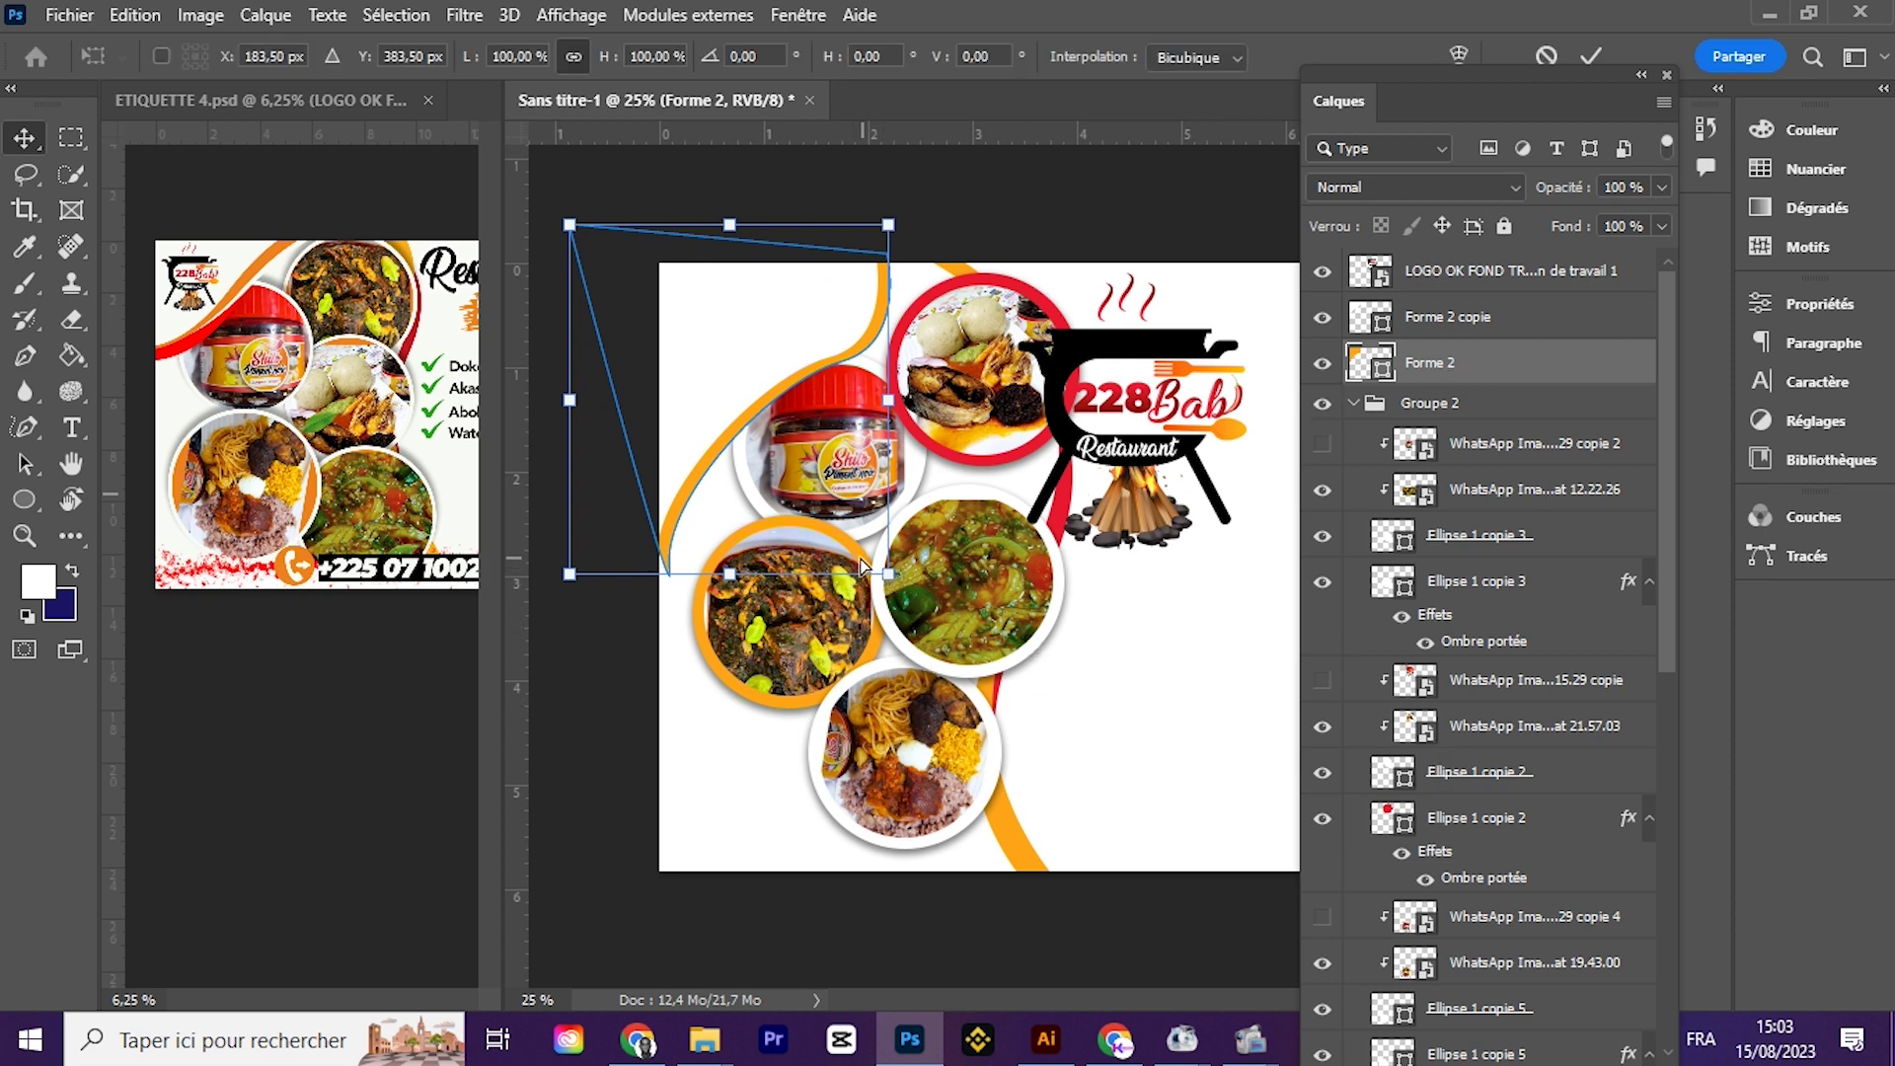